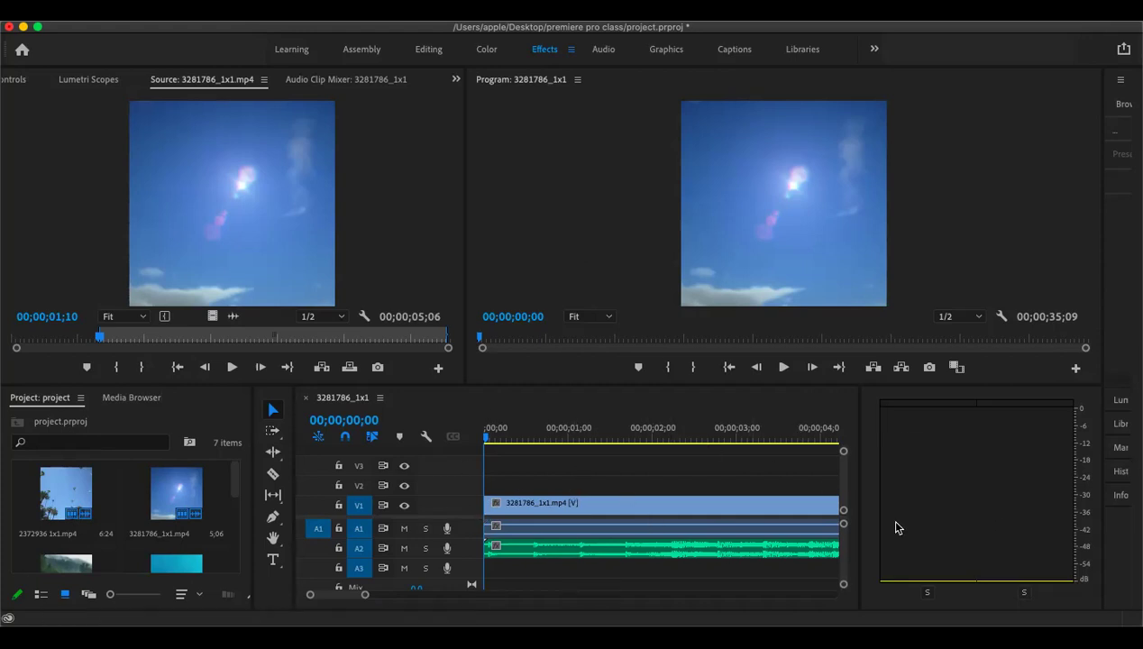
click(854, 505)
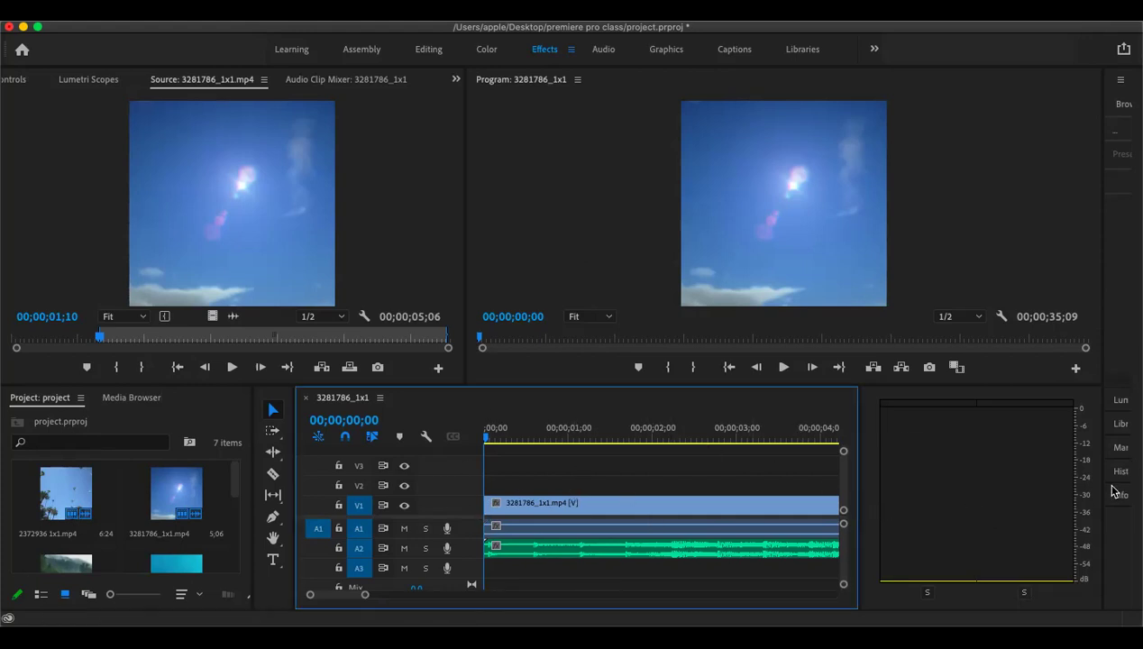
click(1067, 489)
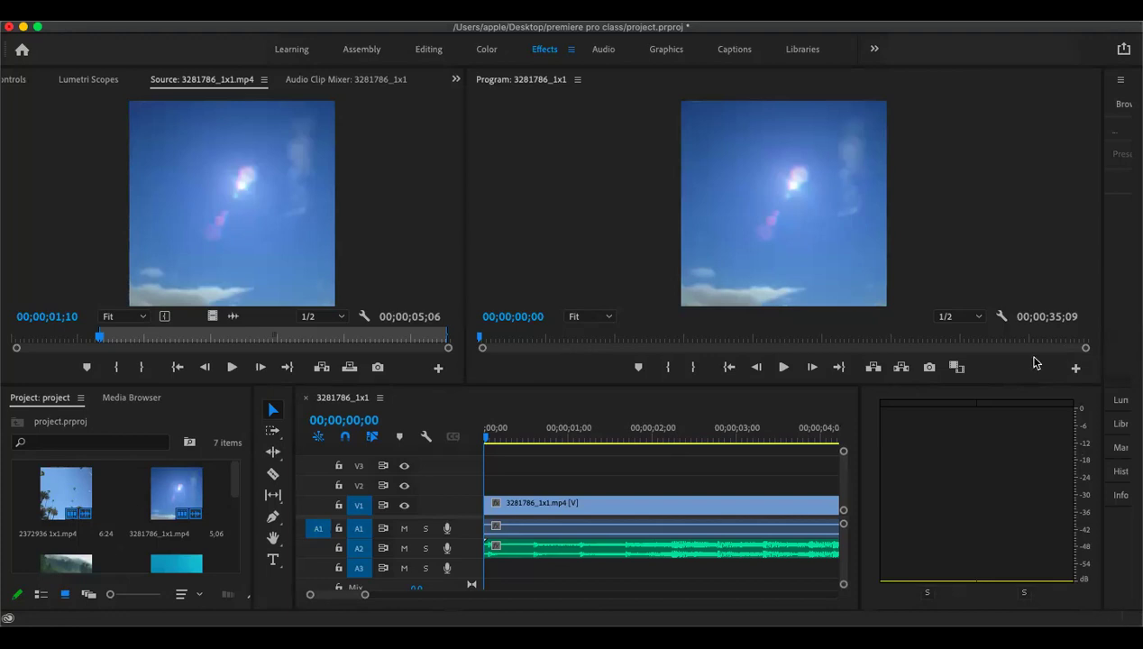
key(shift+3)
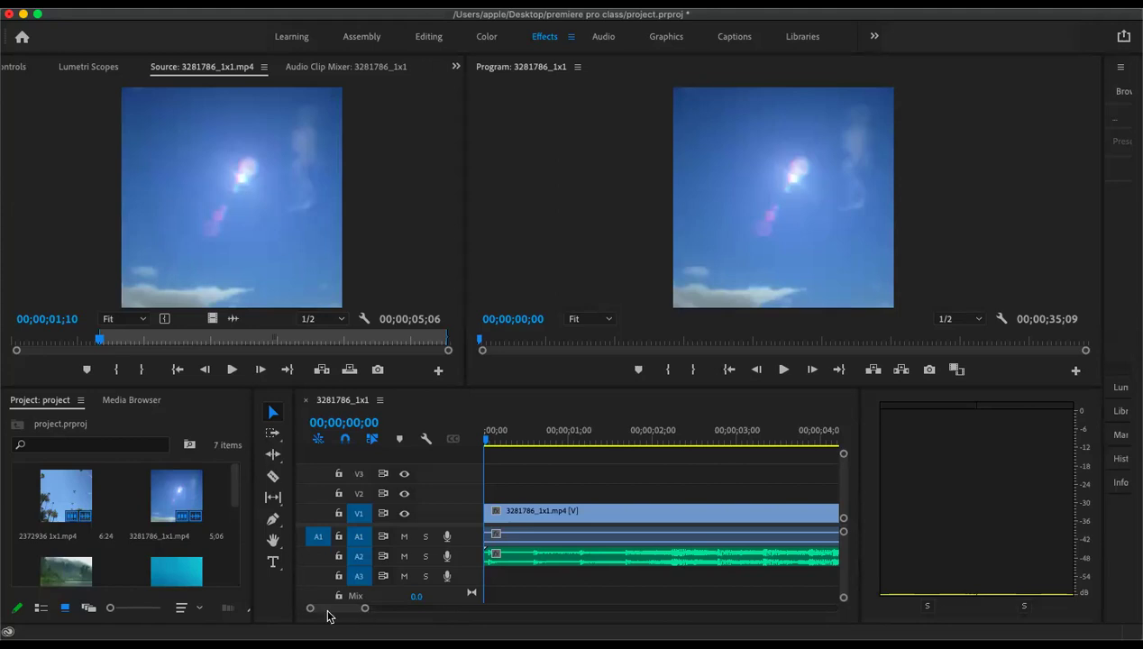
- Show the whole sequence in the timeline and look through the media items in the project bin
drag(311, 611, 180, 616)
click(911, 401)
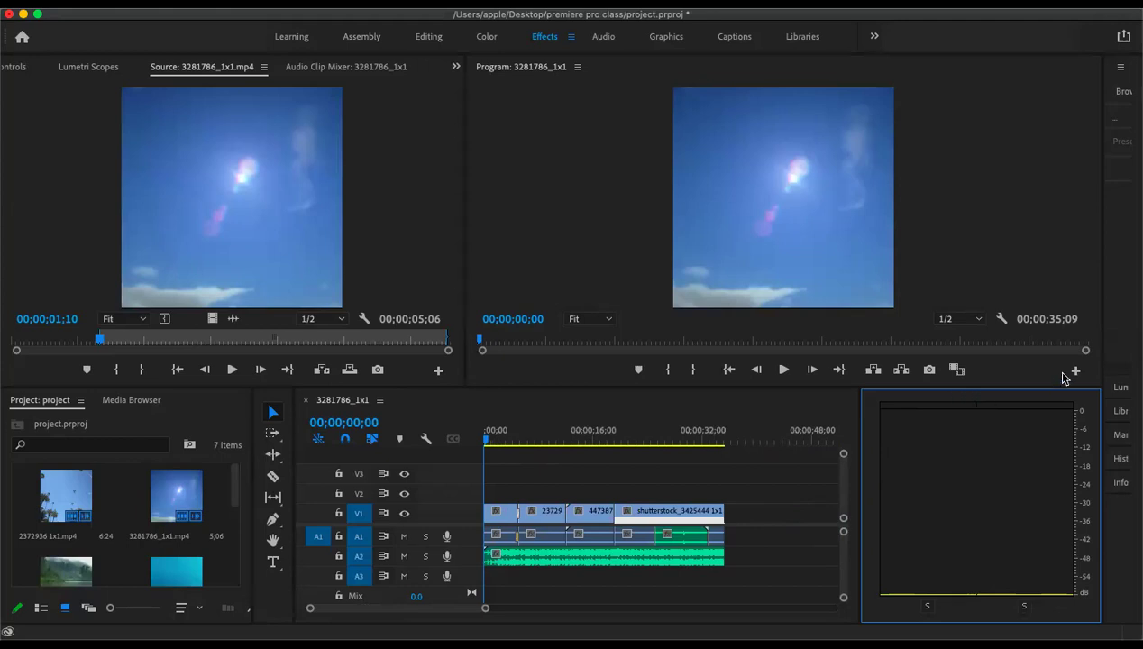
click(816, 411)
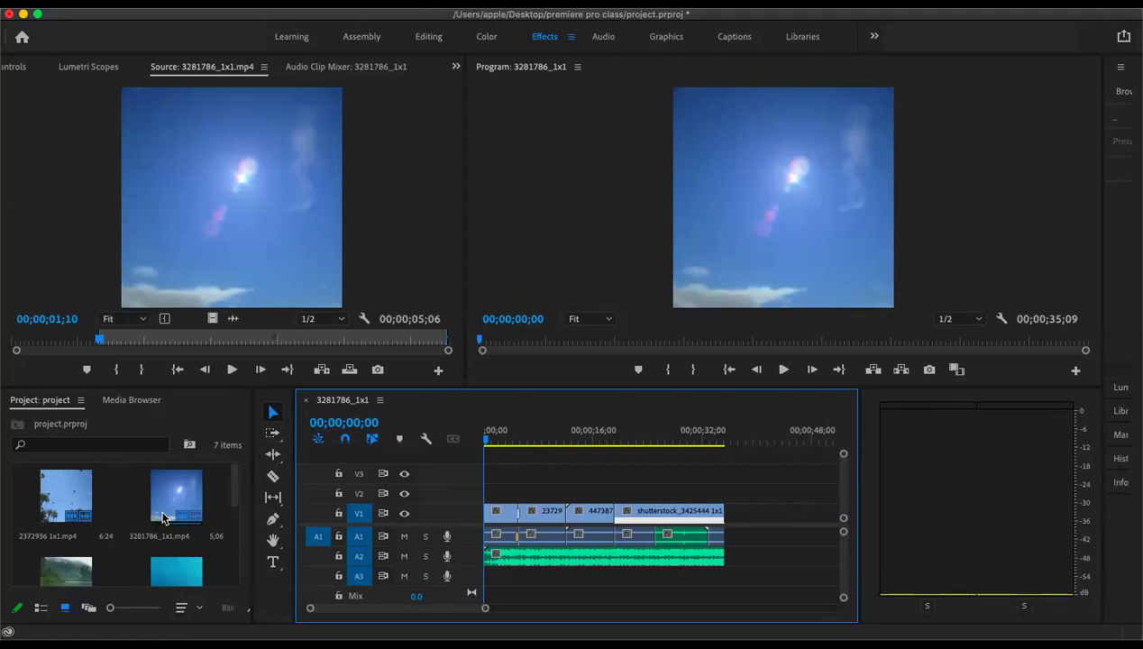
scroll(100, 511, down, 4)
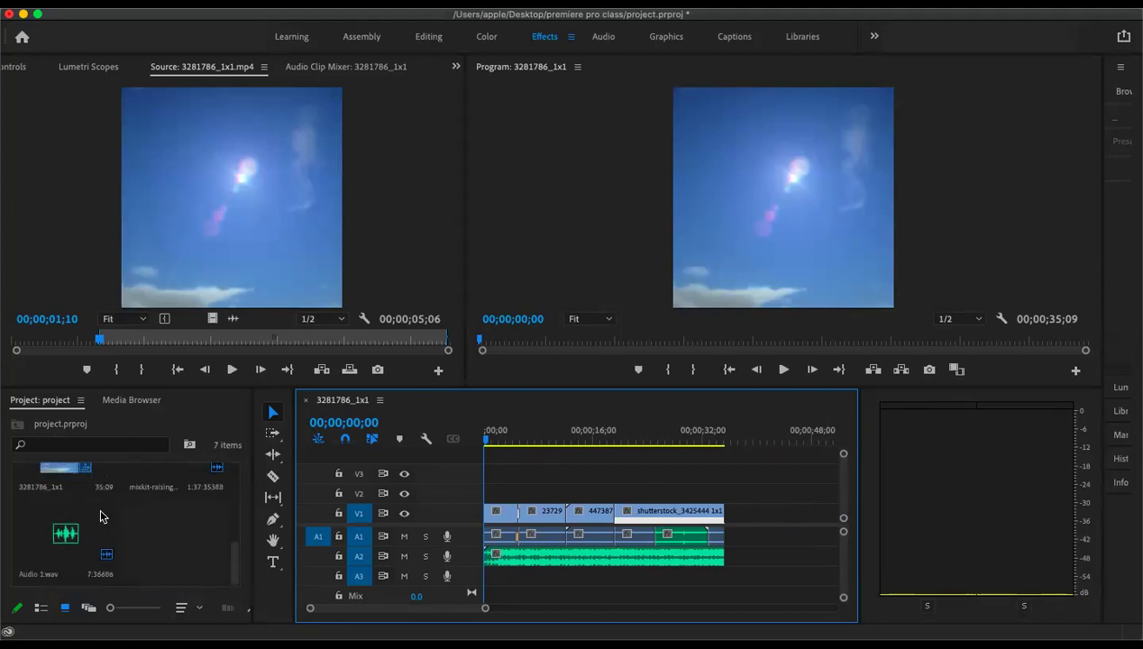
scroll(99, 505, up, 3)
scroll(99, 506, down, 3)
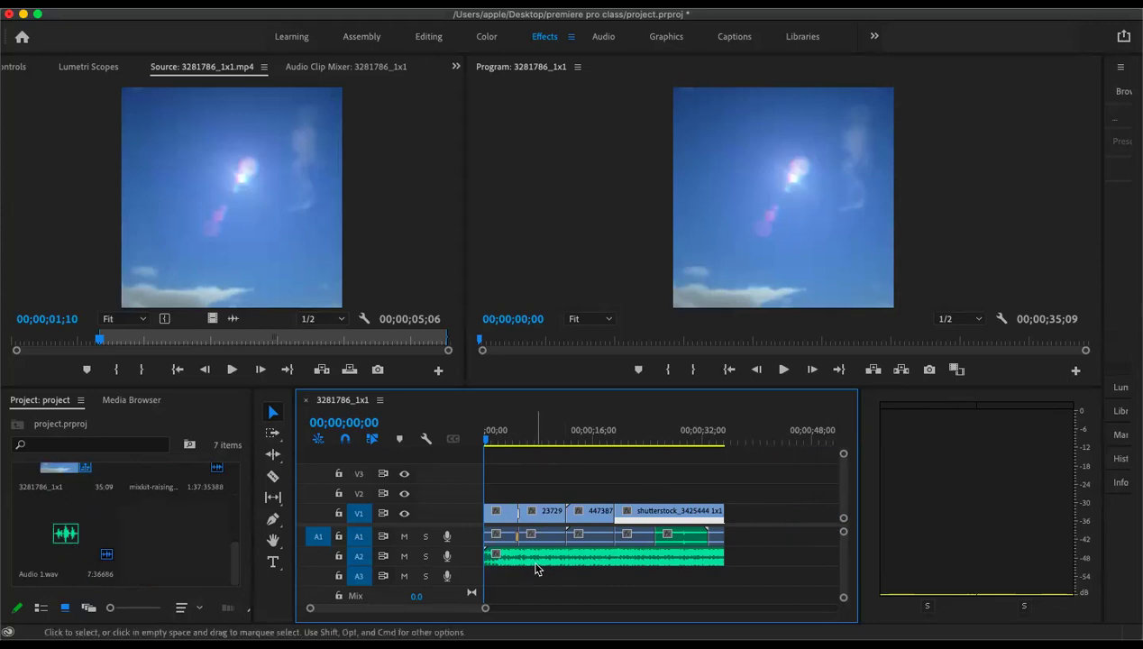
scroll(174, 566, up, 4)
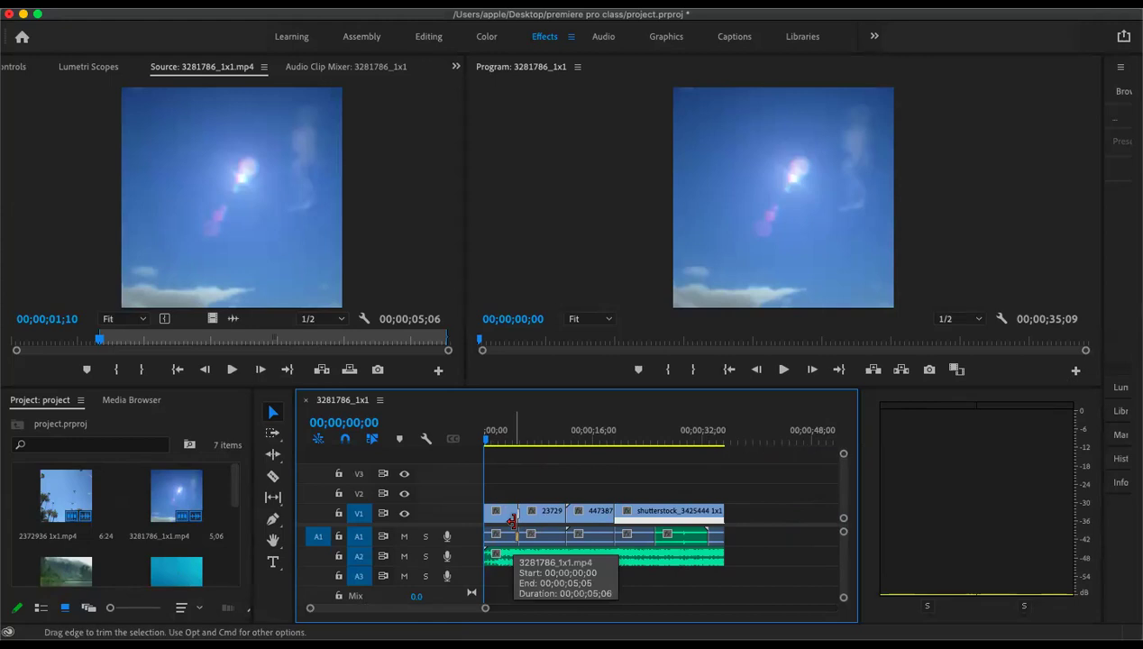
- Append the source clip 3281786_1x1.mp4 with video and audio to the sequence's end, and remove it again
drag(234, 263, 251, 224)
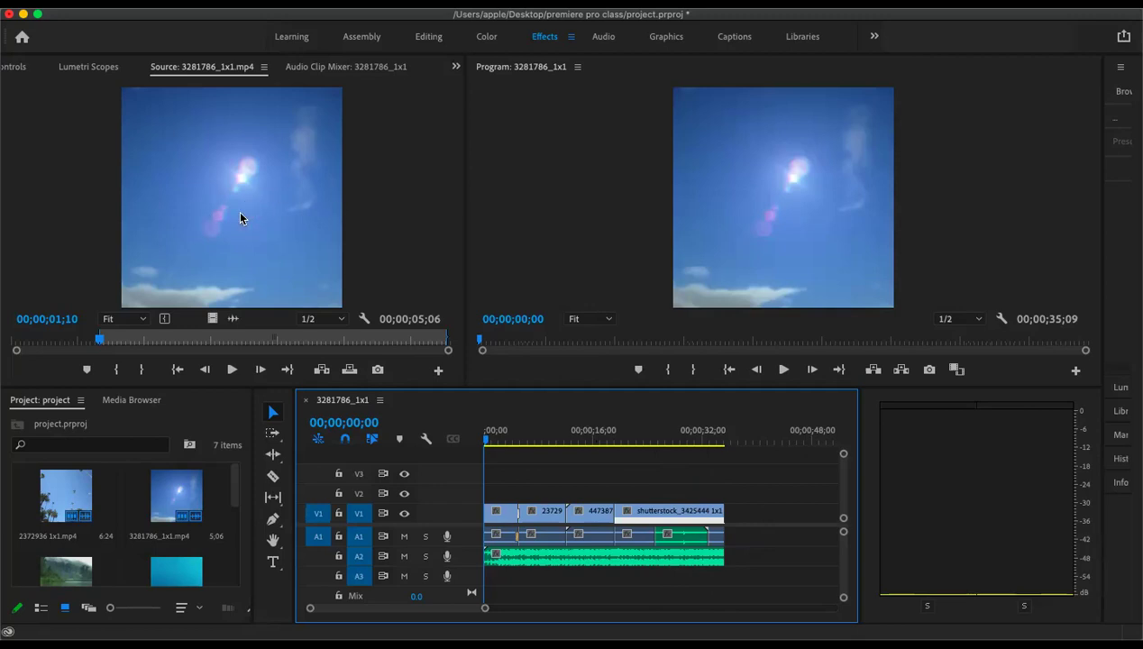
click(240, 217)
drag(727, 512, 733, 536)
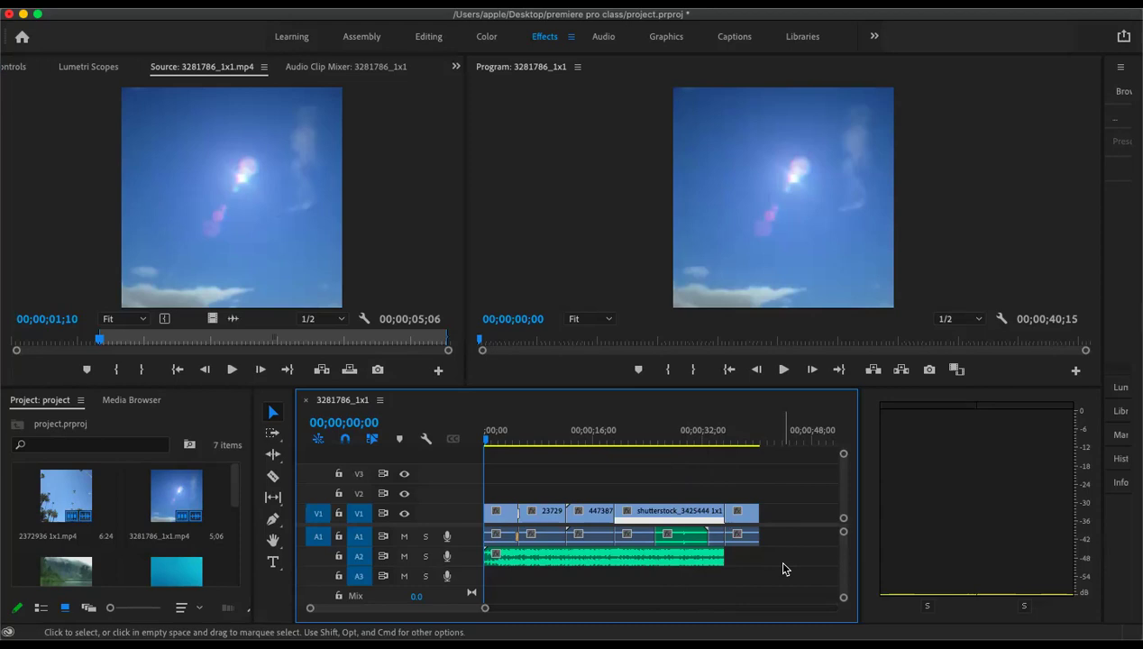
key(Delete)
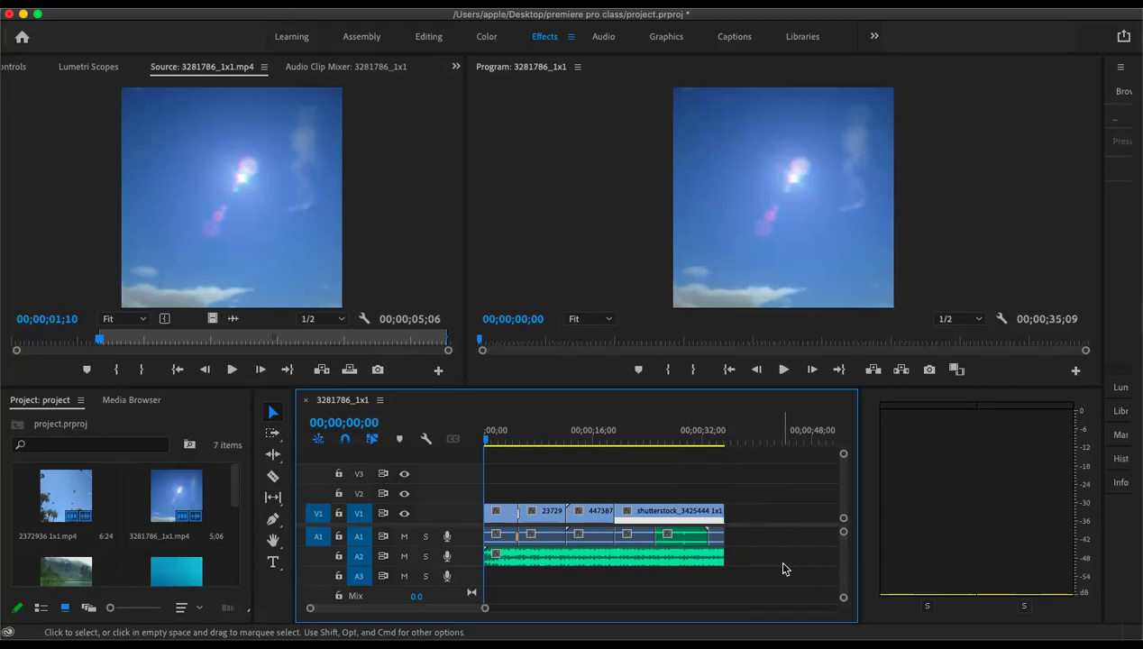
- Append only the video of the source clip on track V1 after the last clip, and delete it again
click(214, 323)
drag(489, 417, 739, 531)
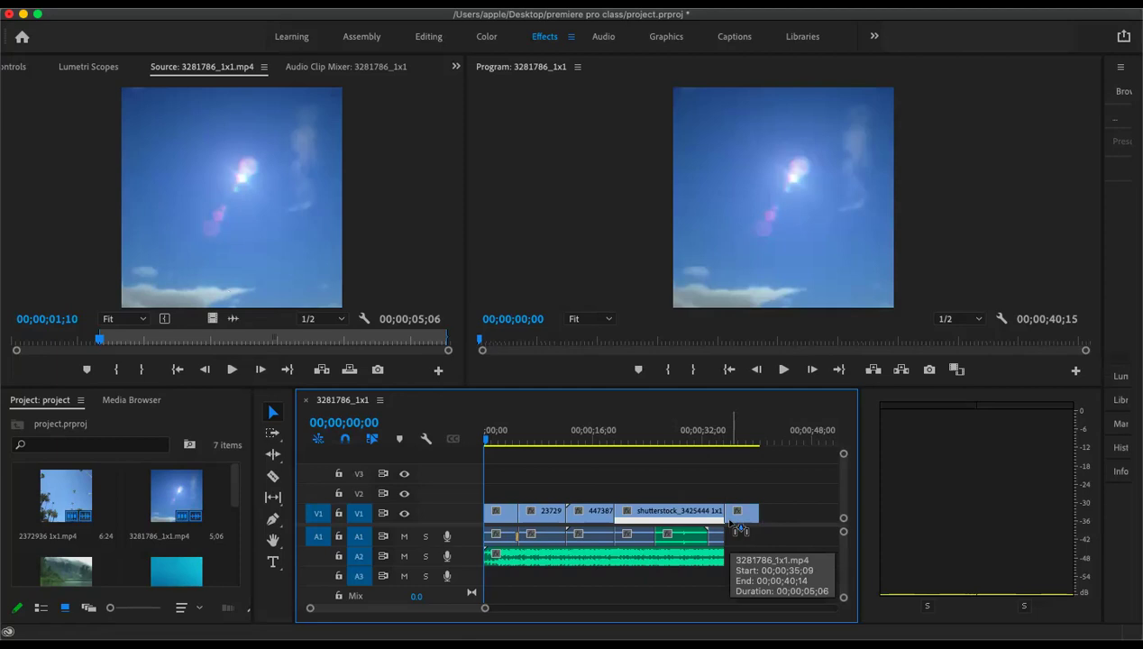
click(753, 518)
key(Delete)
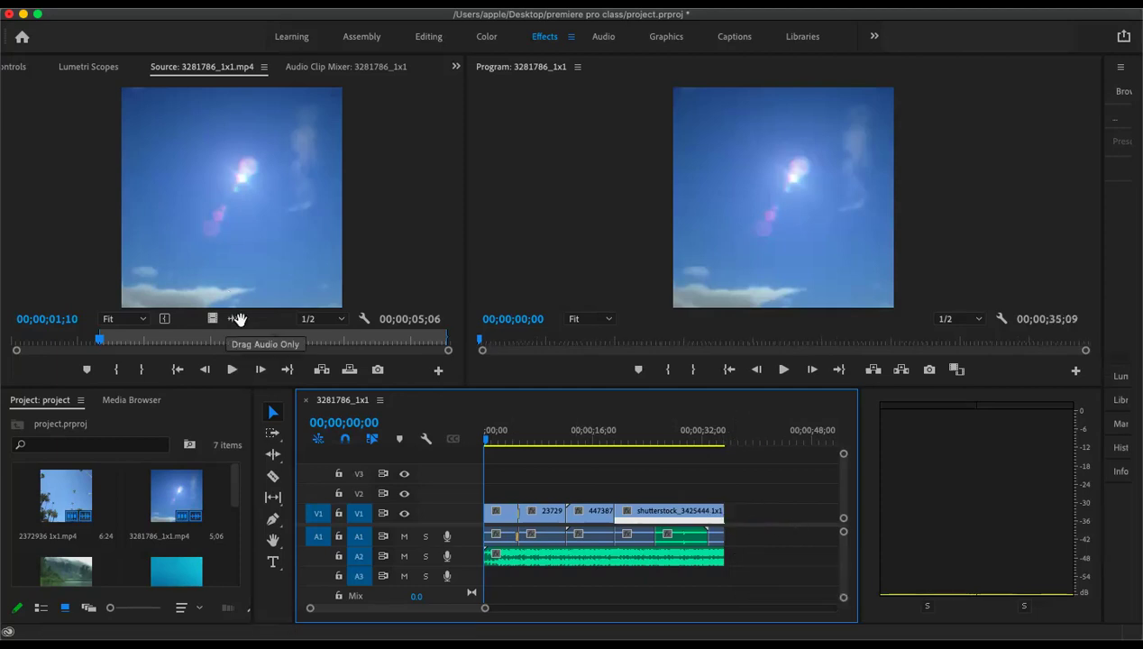
- Append only the audio of the source clip on track A1 after the last clip, and remove it again
drag(235, 319, 735, 540)
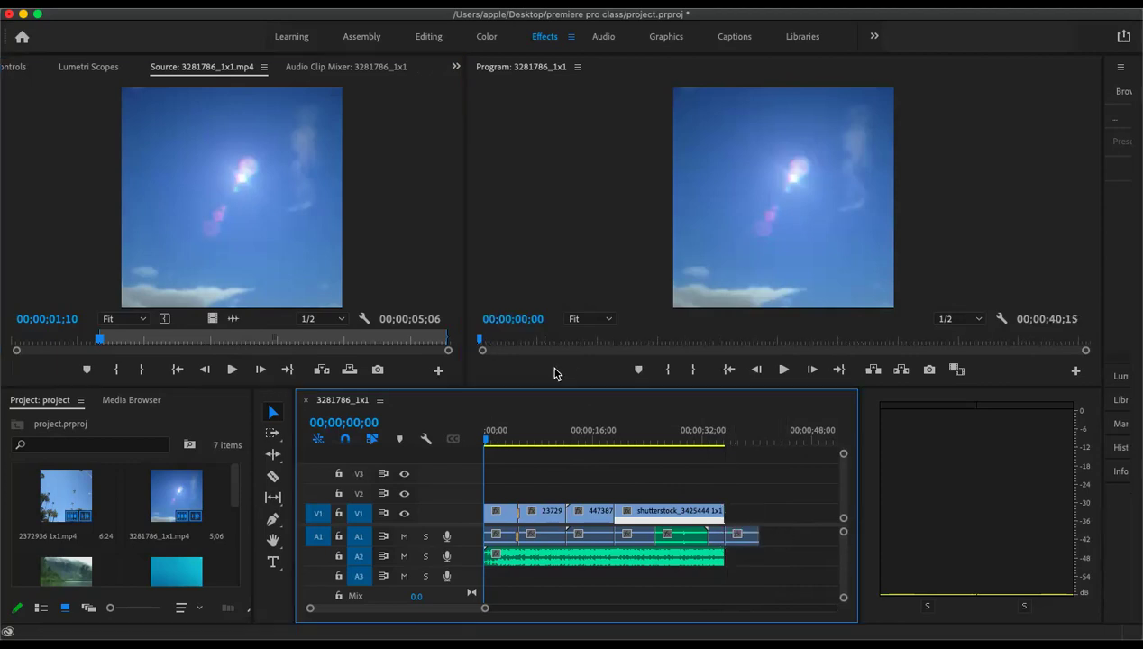
drag(559, 333, 561, 290)
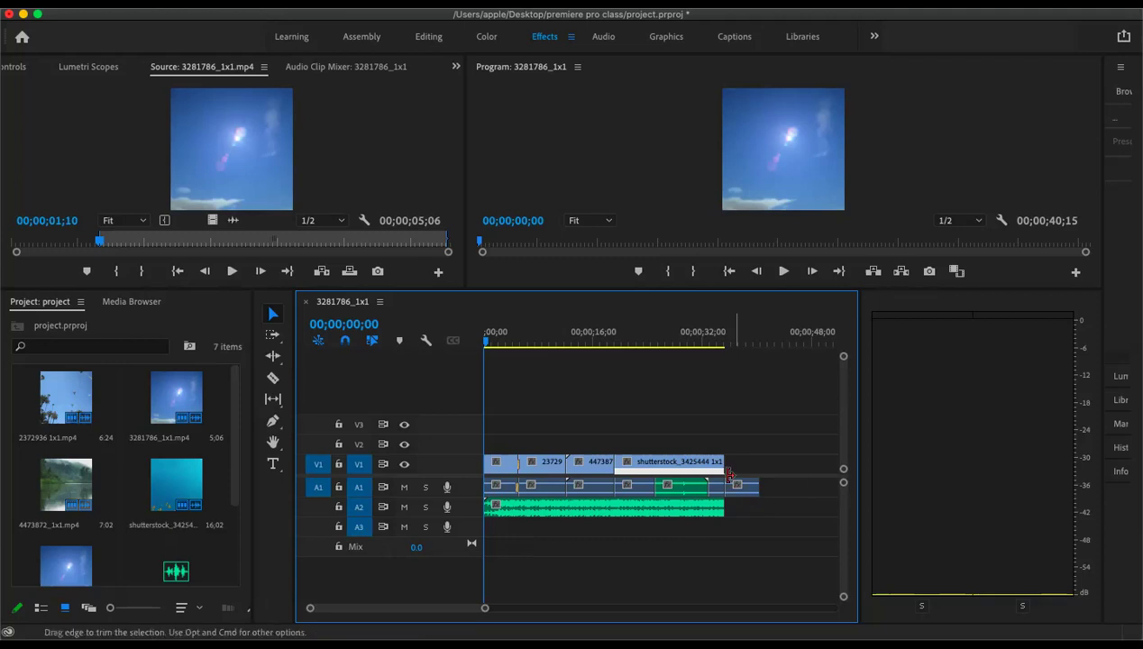
drag(729, 475, 725, 476)
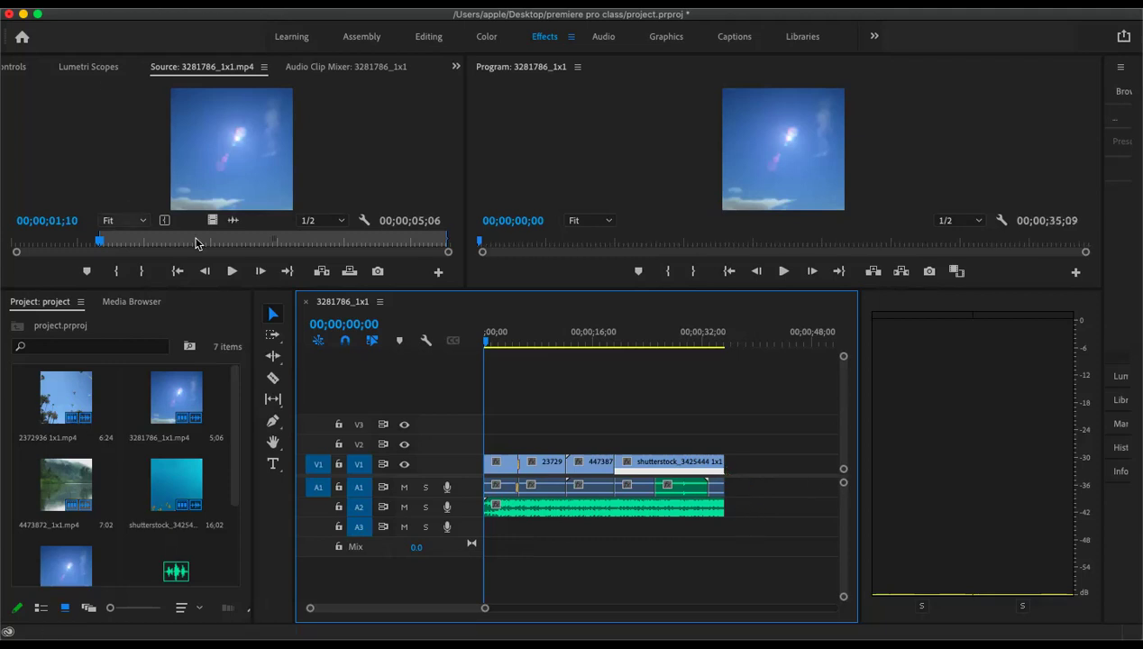
drag(485, 287, 491, 397)
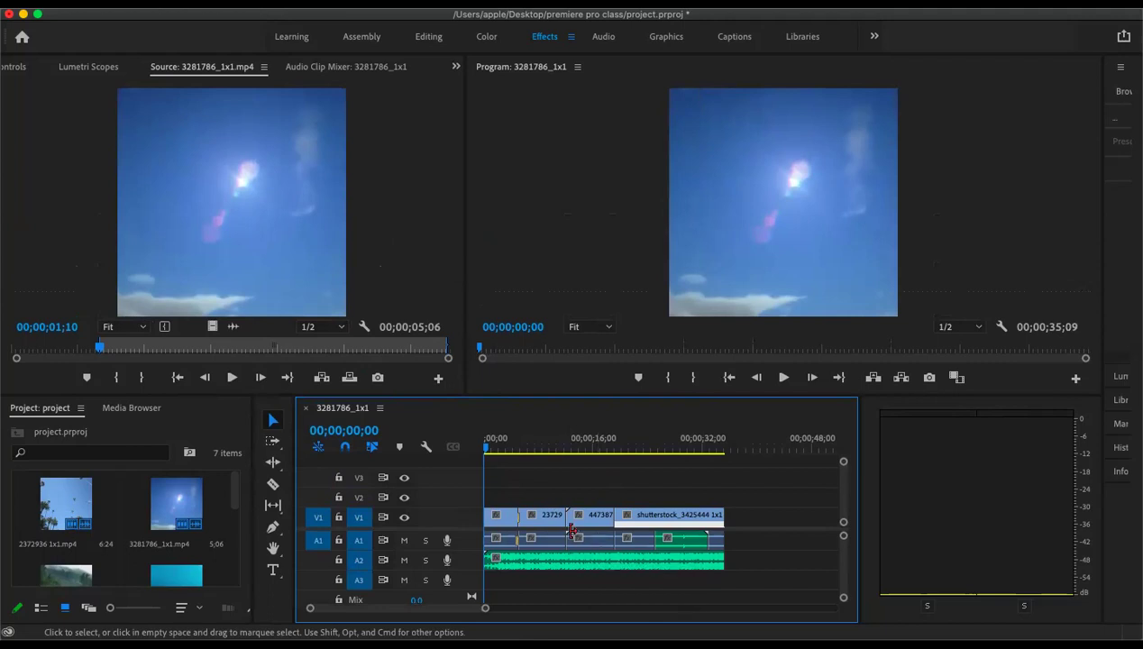
- Select the second, third and fourth clips of the sequence one after another
click(535, 517)
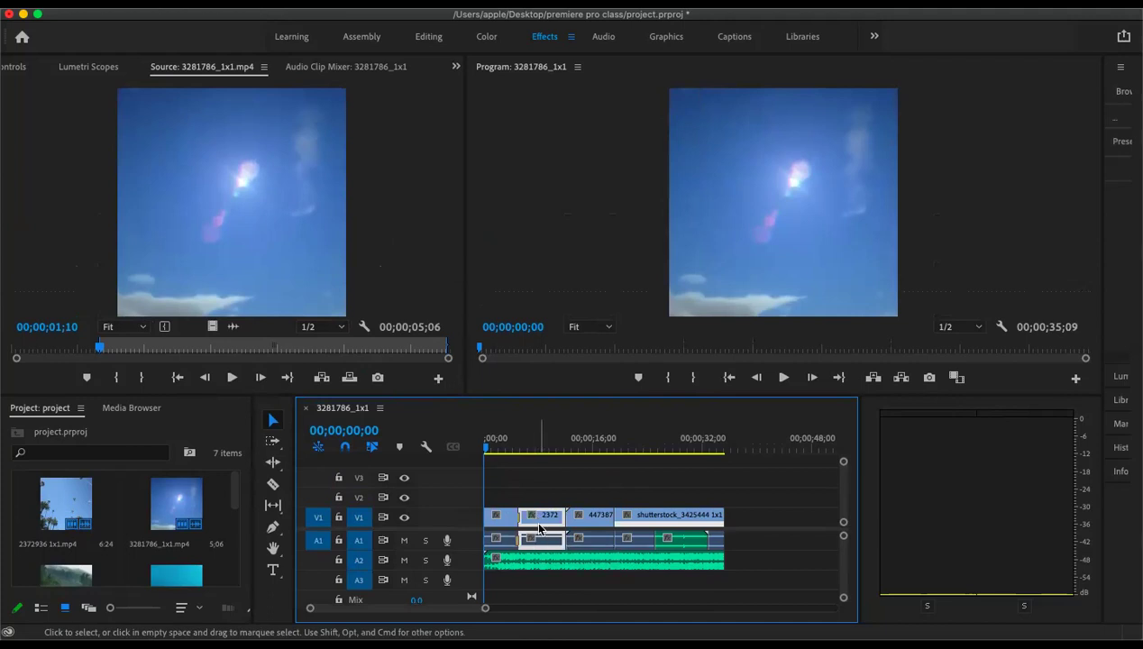
click(587, 544)
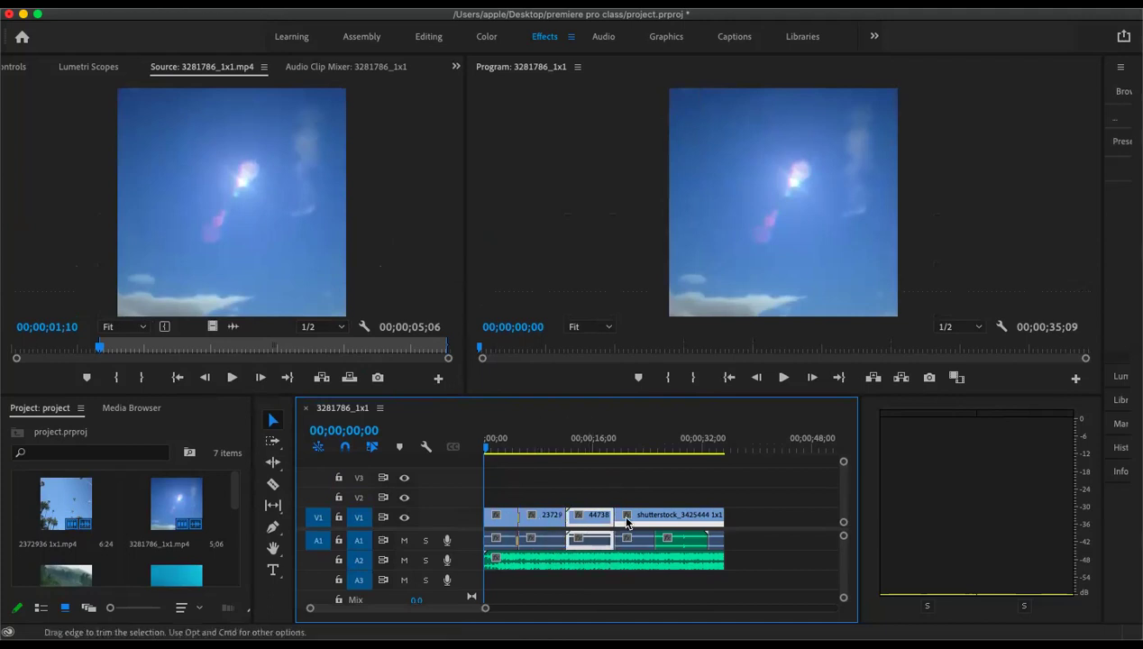
click(619, 535)
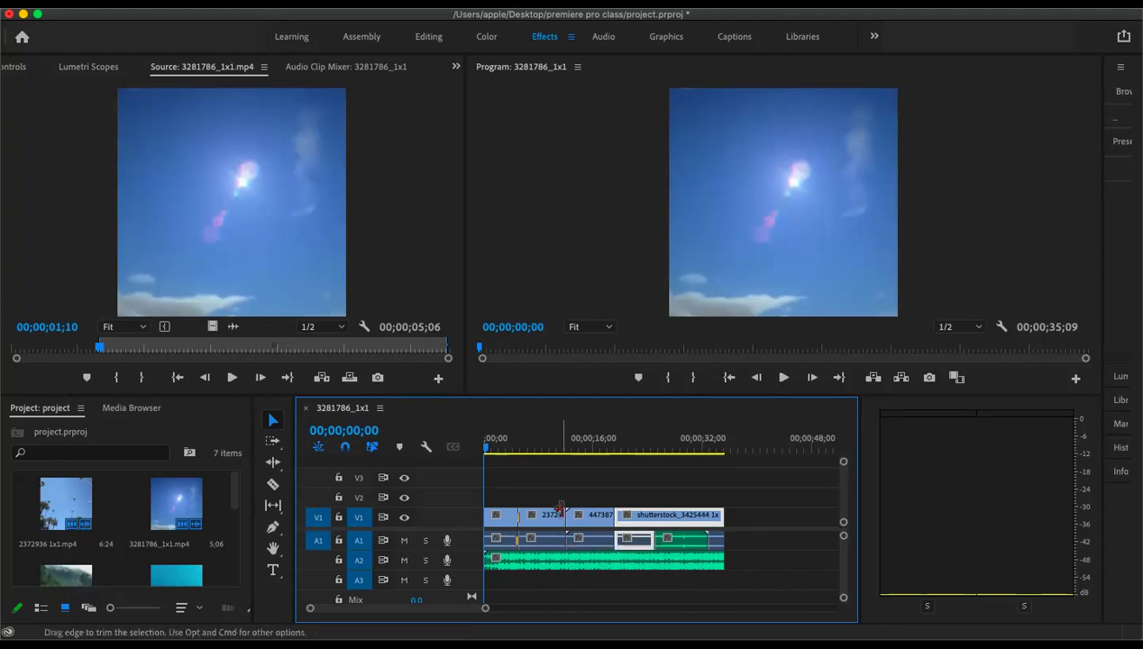
- Try recording two short voice-over takes on track A1, and return the playhead to the sequence start
click(447, 545)
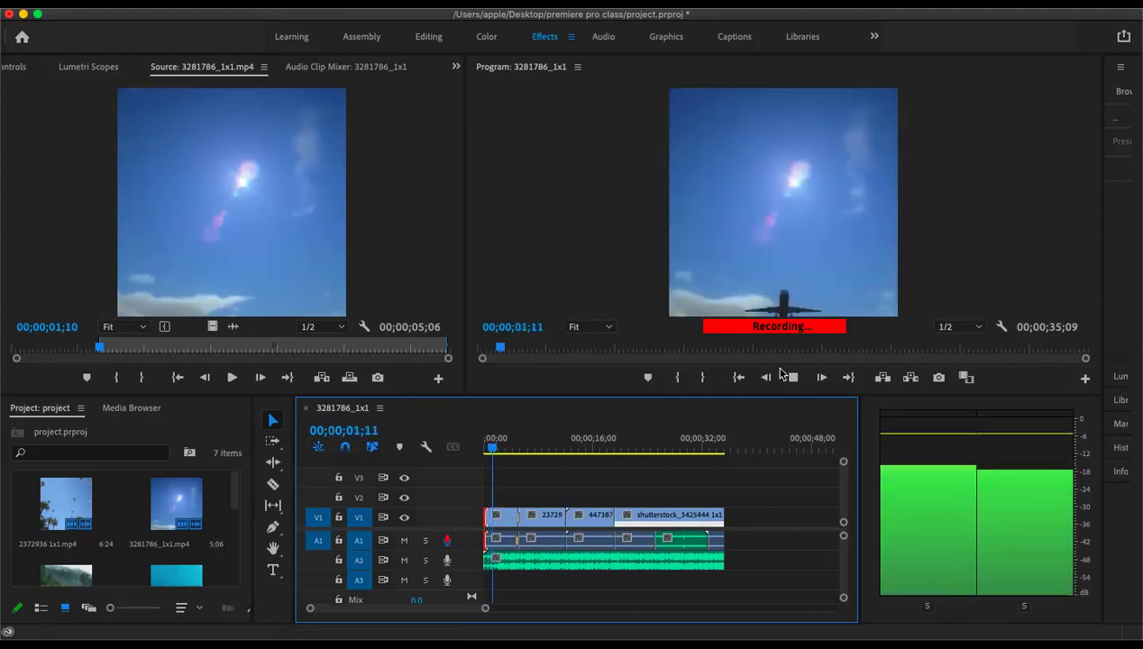
key(space)
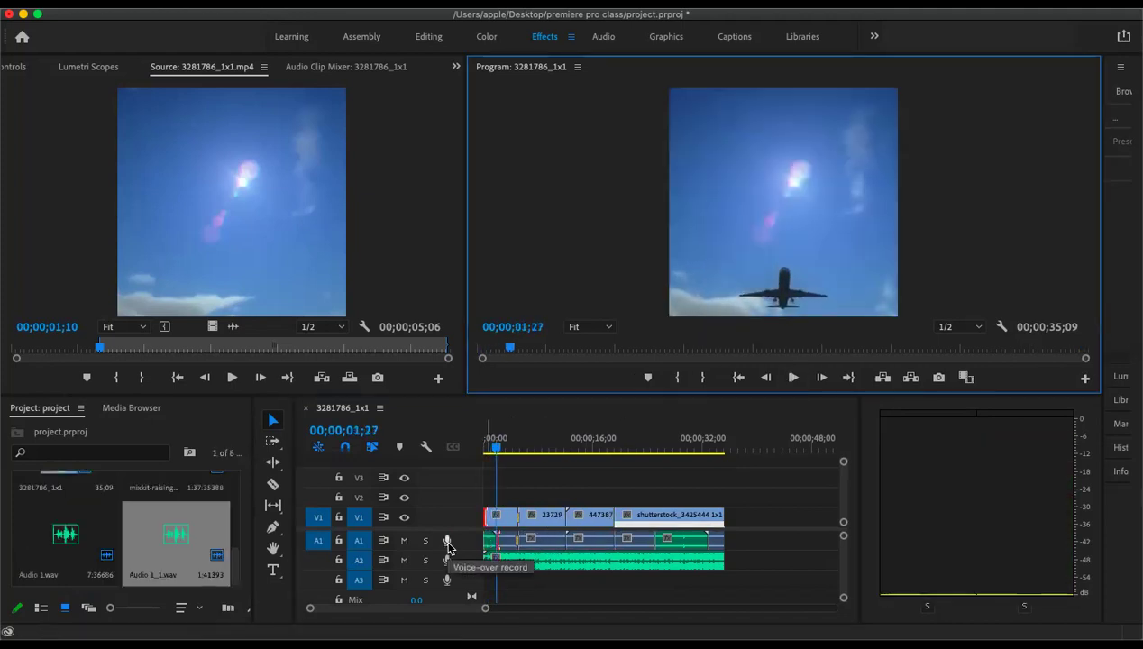
click(447, 539)
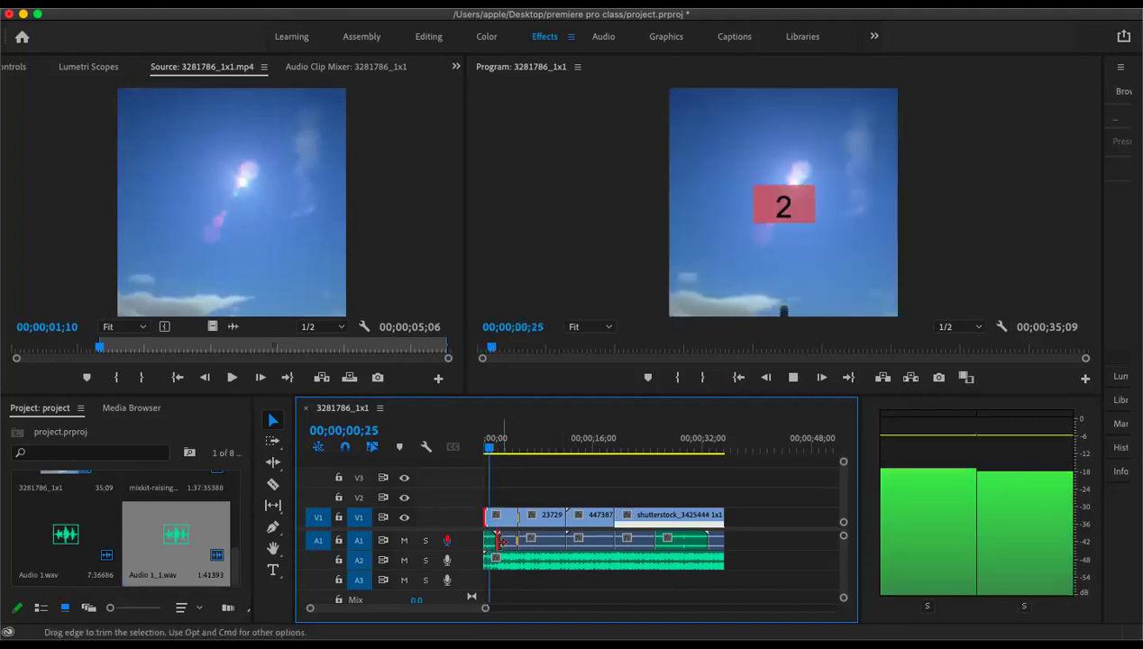
click(444, 543)
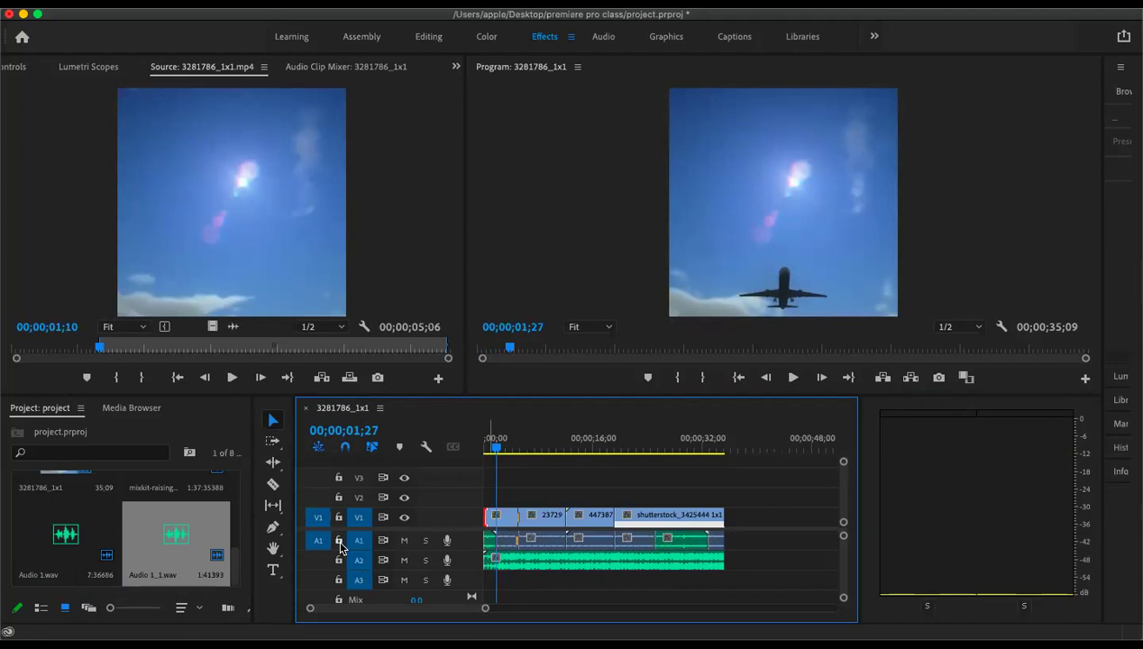
click(486, 446)
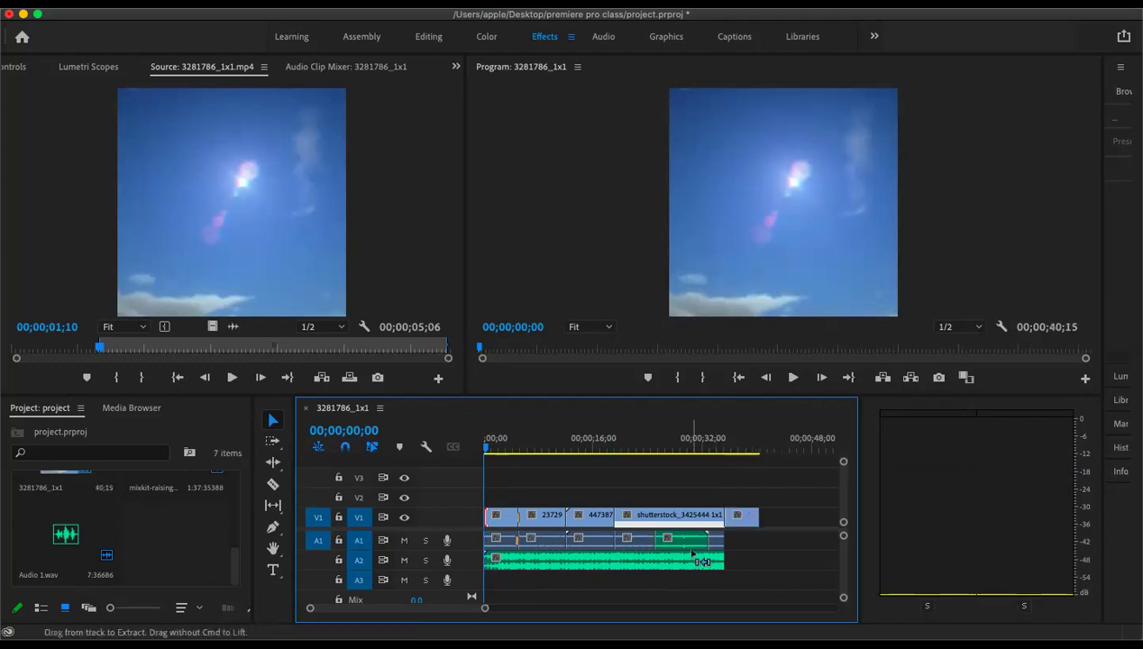
- Delete the shutterstock_3425444 1x1 clip and the remaining audio pieces that follow the third clip on track A1
click(653, 514)
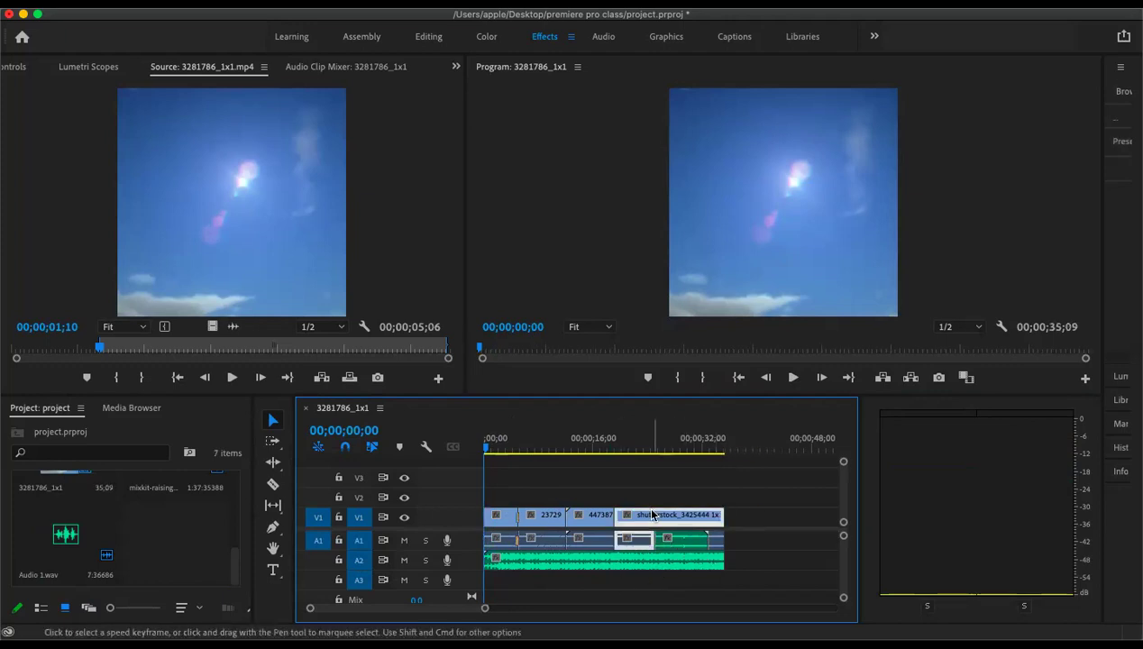
key(Delete)
click(678, 542)
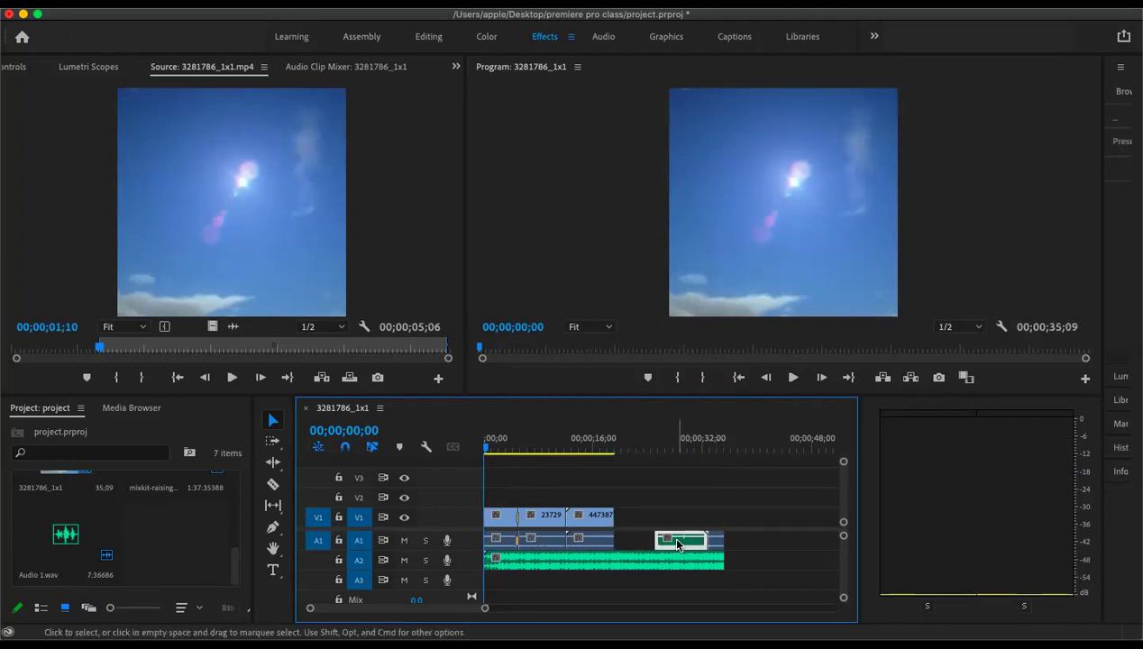
key(Delete)
click(712, 540)
key(Delete)
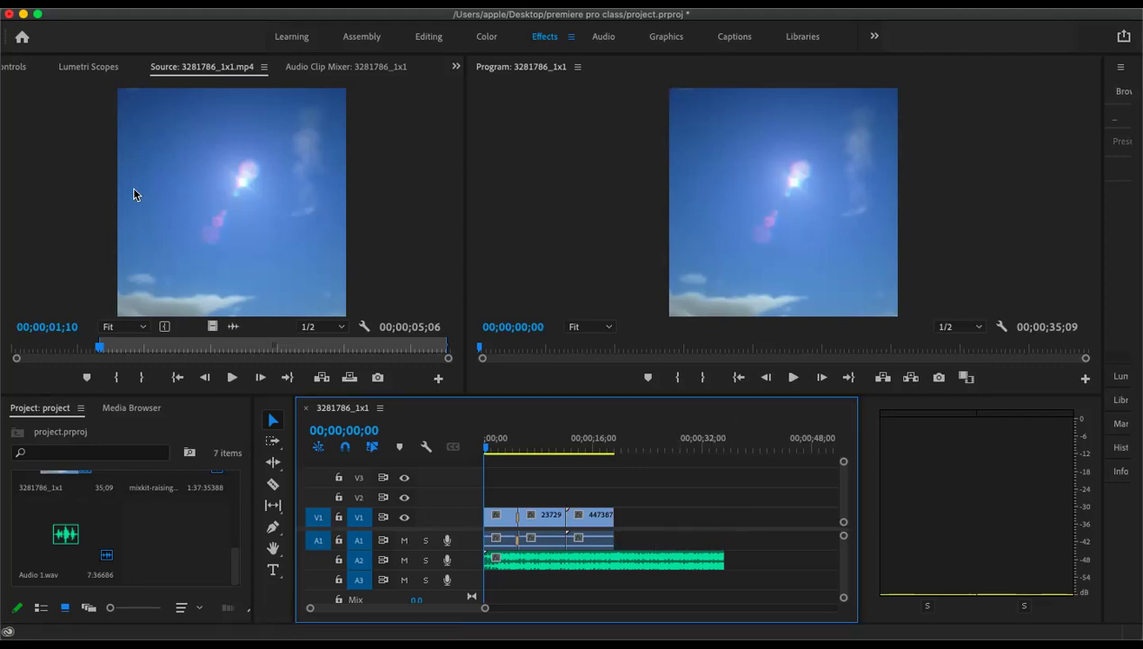
- Play the shortened sequence from its start in the Program monitor, stop, and return the playhead to 00;00;00;00
scroll(166, 529, up, 5)
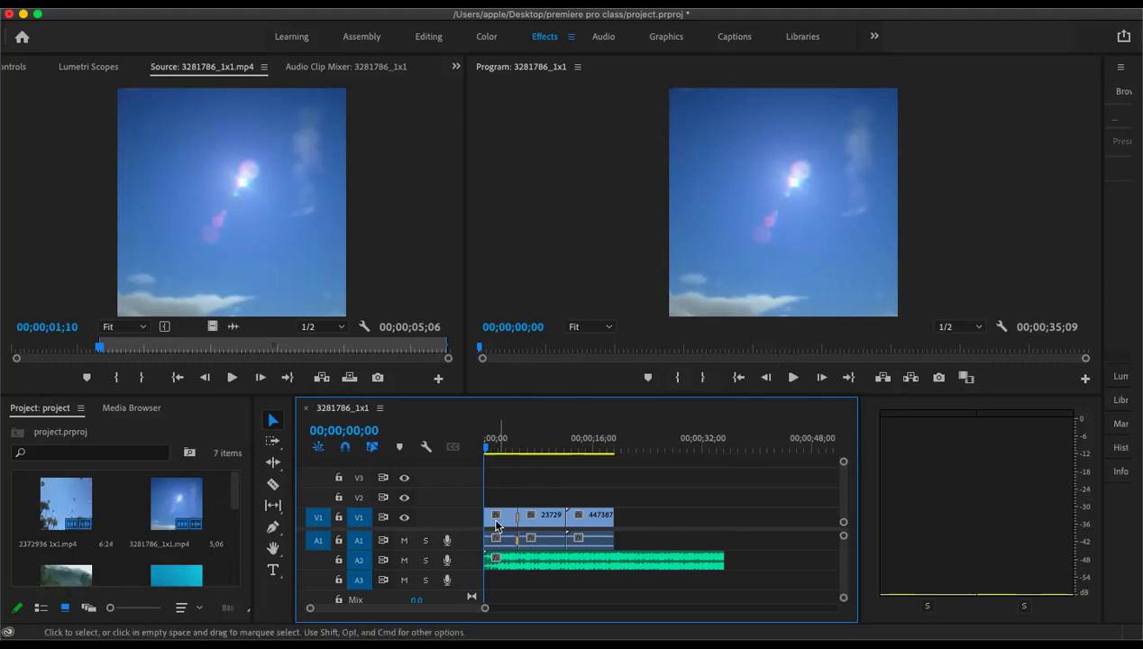
click(794, 379)
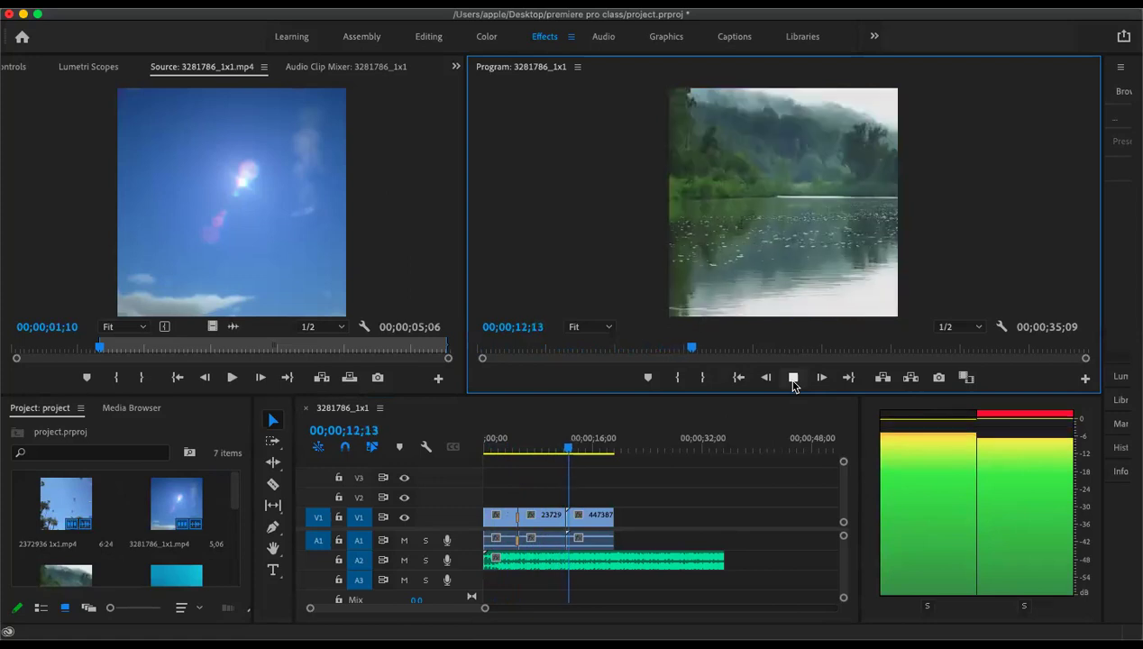
click(793, 377)
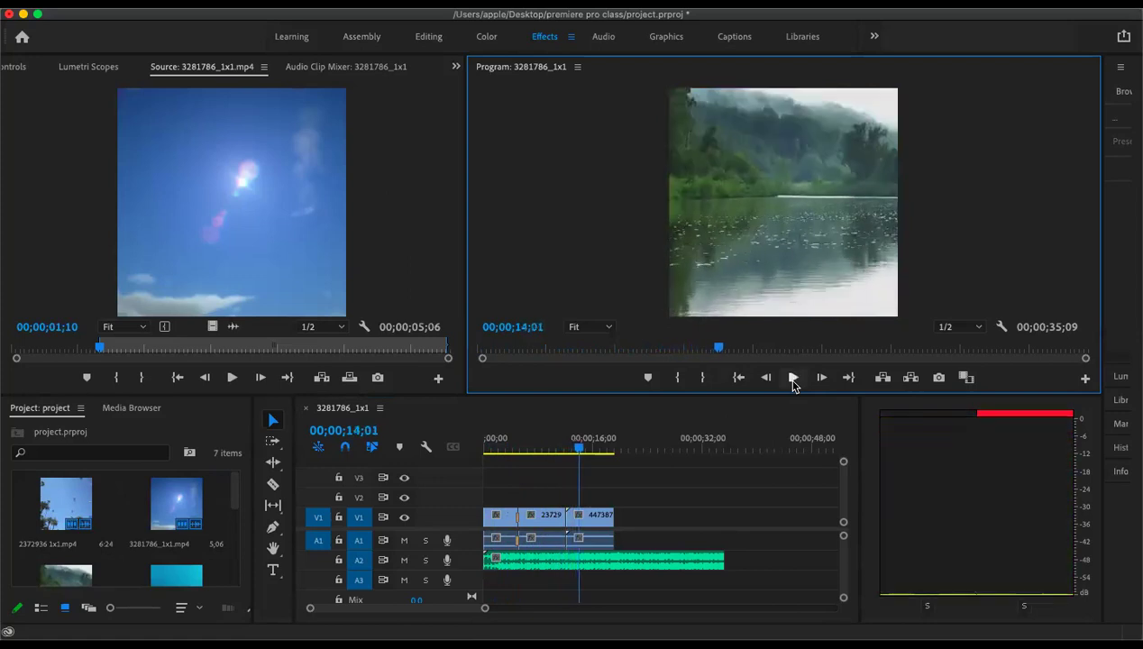
drag(578, 451, 485, 451)
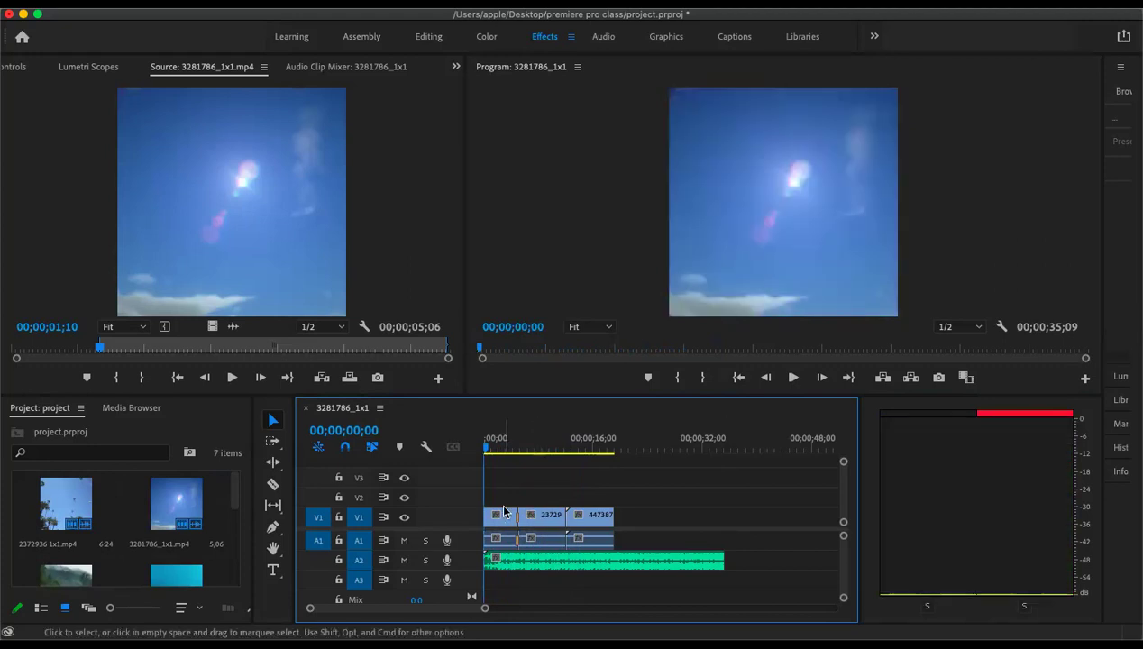
- Find the shutterstock_3425444 1x1 clip in the project bin and open it in the Source monitor
scroll(164, 523, down, 5)
scroll(163, 523, up, 5)
scroll(163, 523, down, 5)
scroll(164, 524, up, 3)
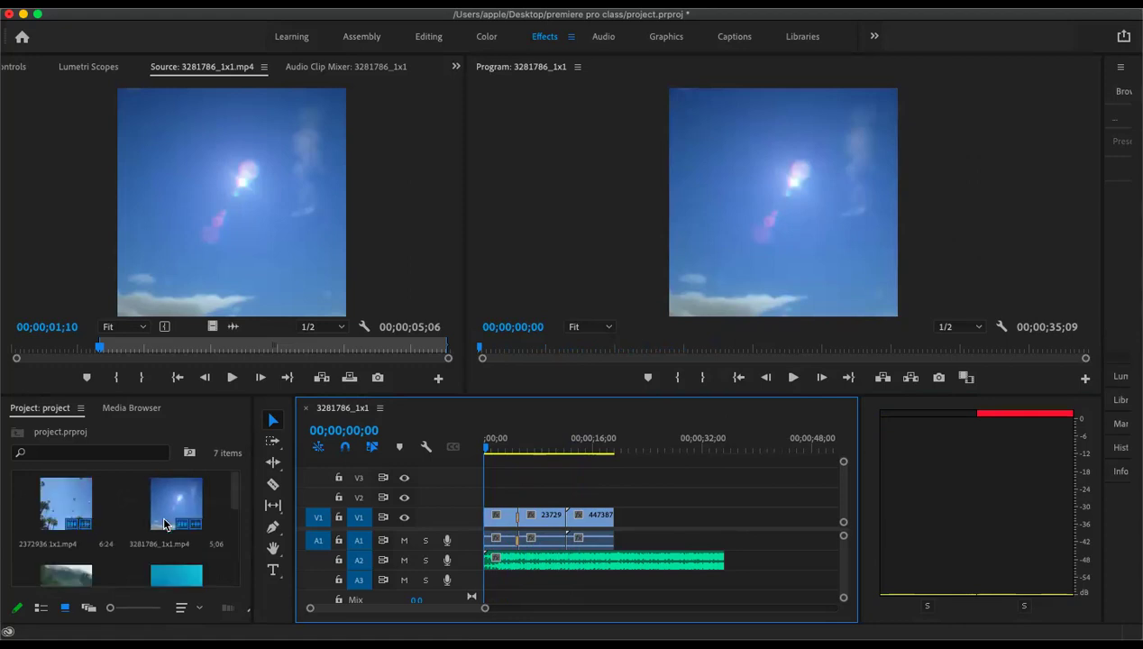
scroll(162, 513, down, 3)
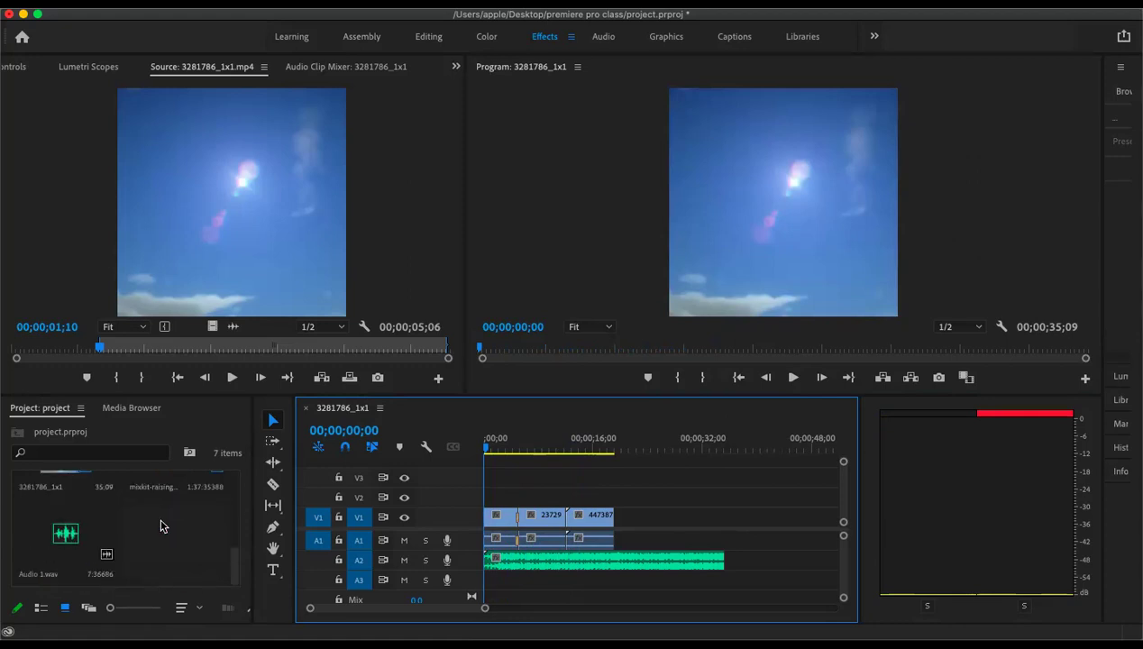
drag(236, 573, 224, 516)
click(182, 544)
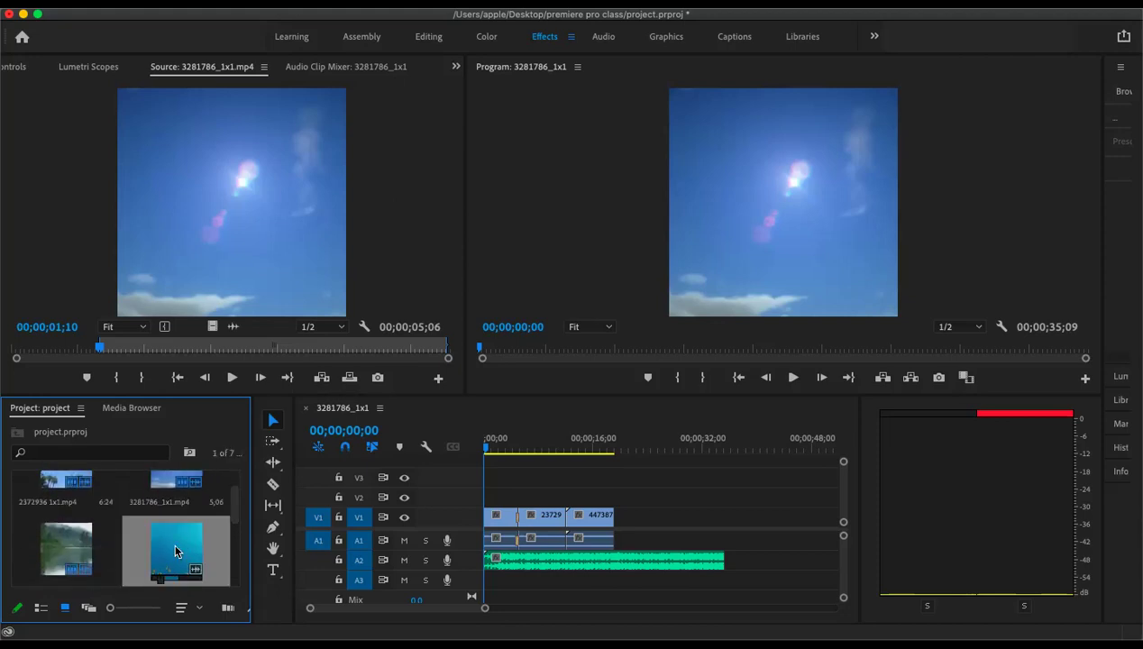
double_click(175, 548)
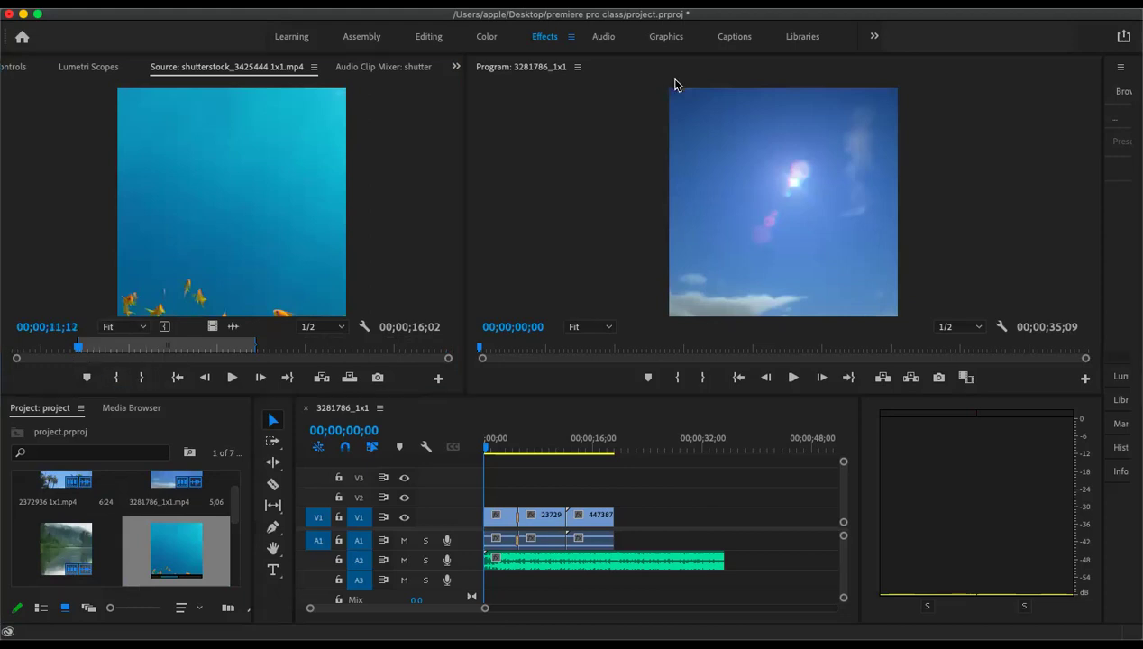
- Mark both the In and Out points of the source clip at 00;00;05;09
click(12, 348)
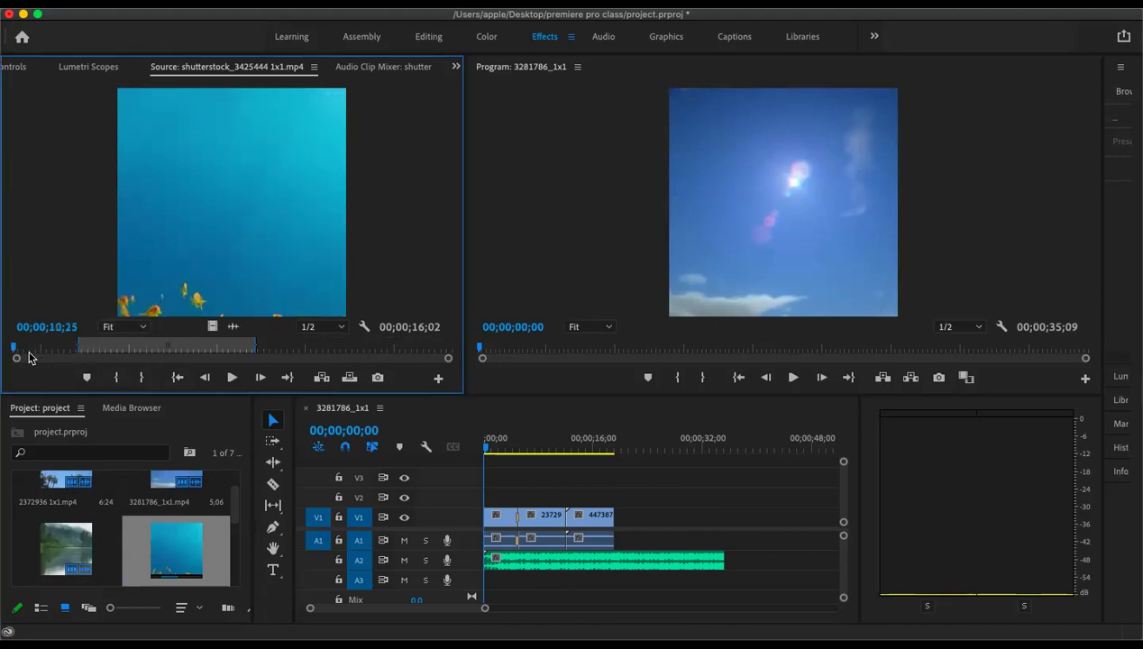
click(117, 377)
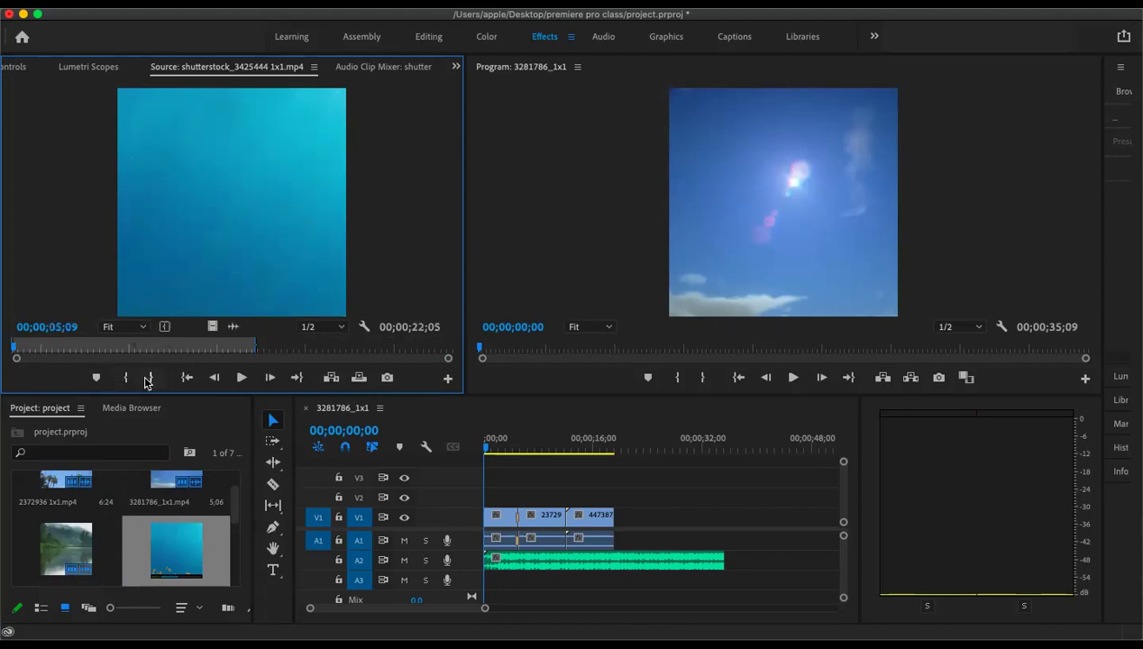
click(150, 377)
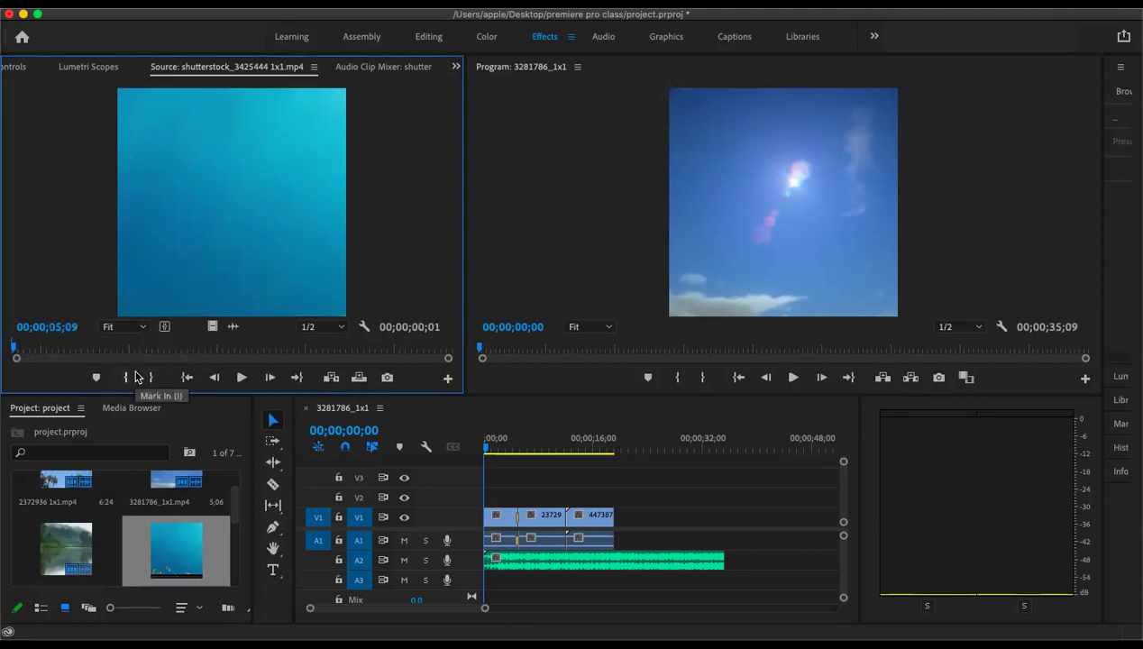
- Play the source clip and mark a new In point and Out point spanning 00;00;13;05, ending shortly after 00;00;20;12
click(241, 377)
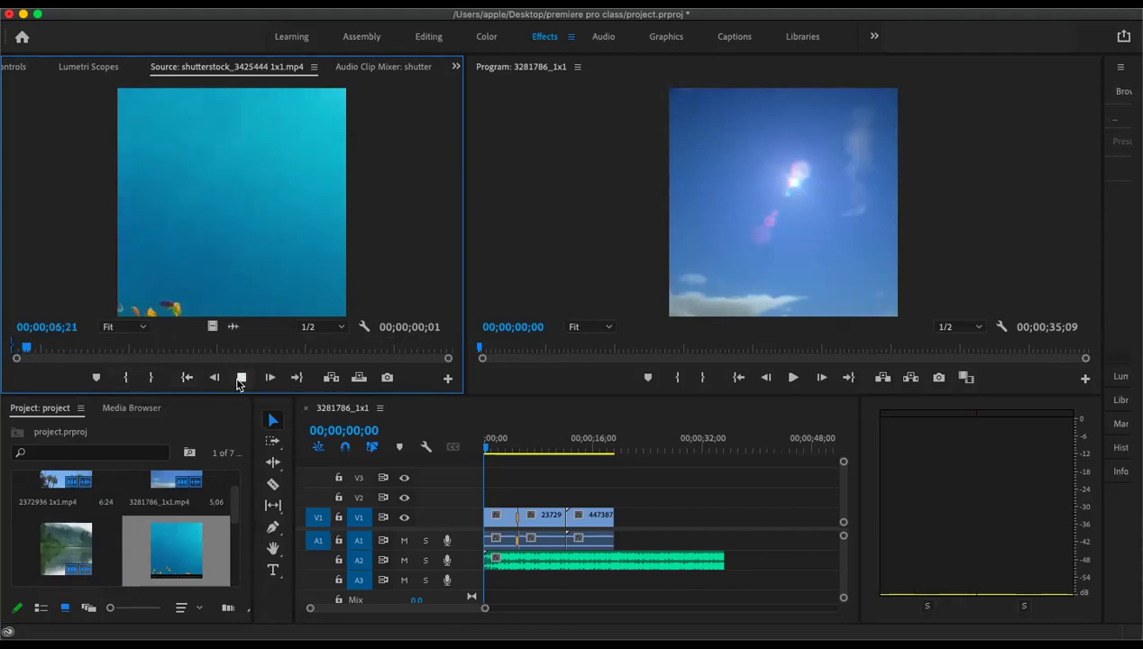
click(125, 378)
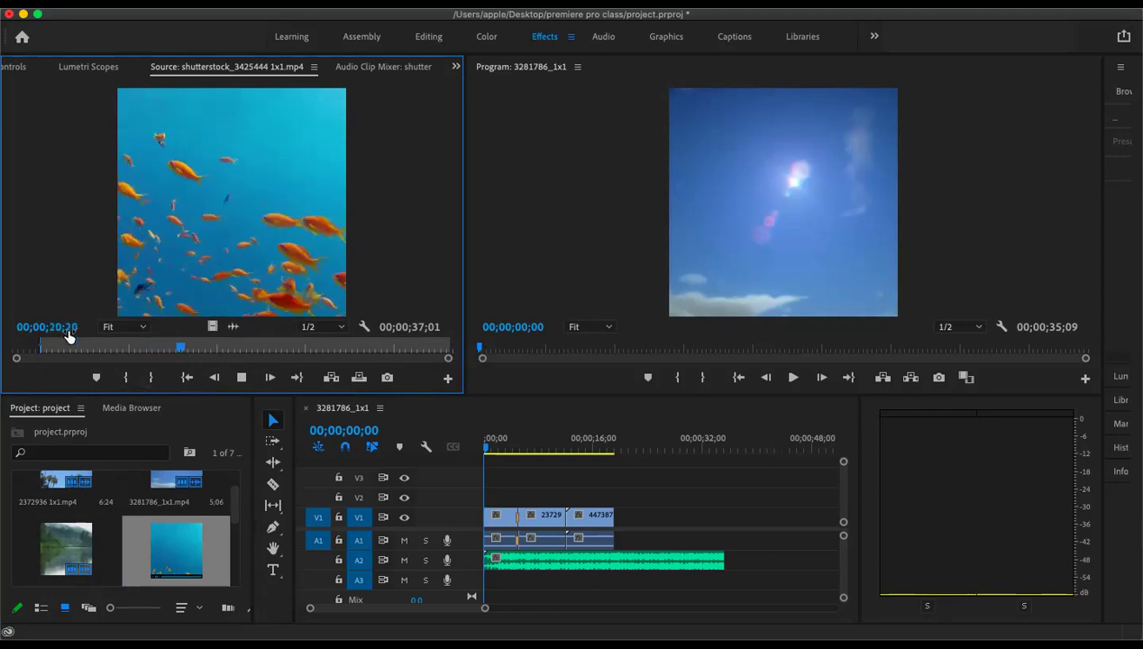
drag(56, 342, 169, 347)
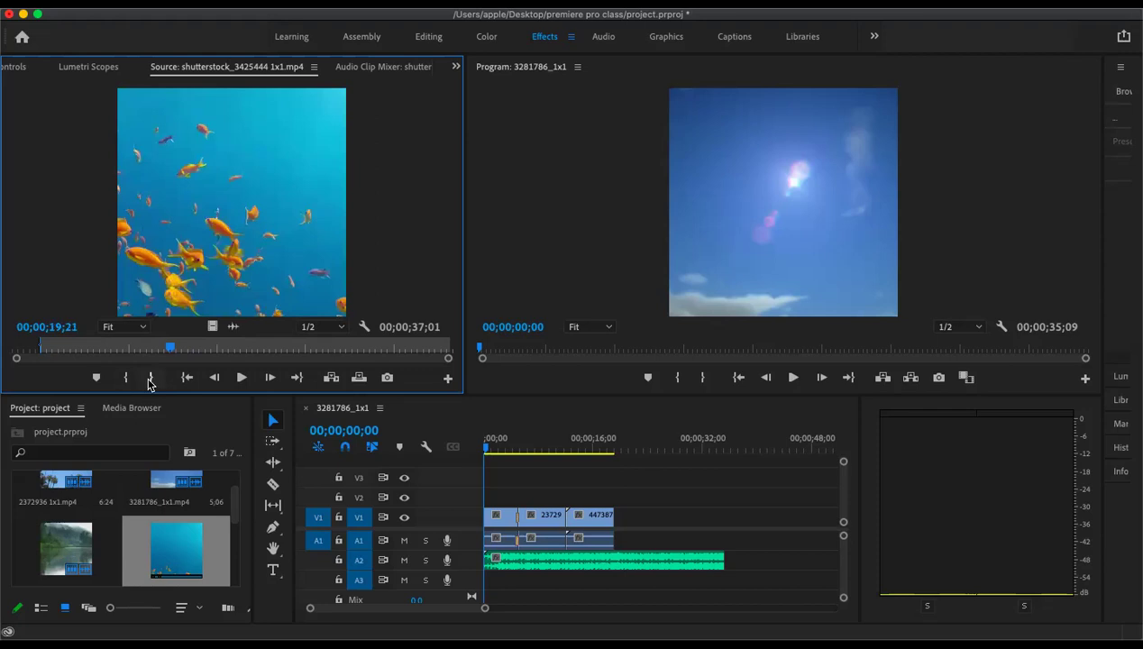
click(242, 378)
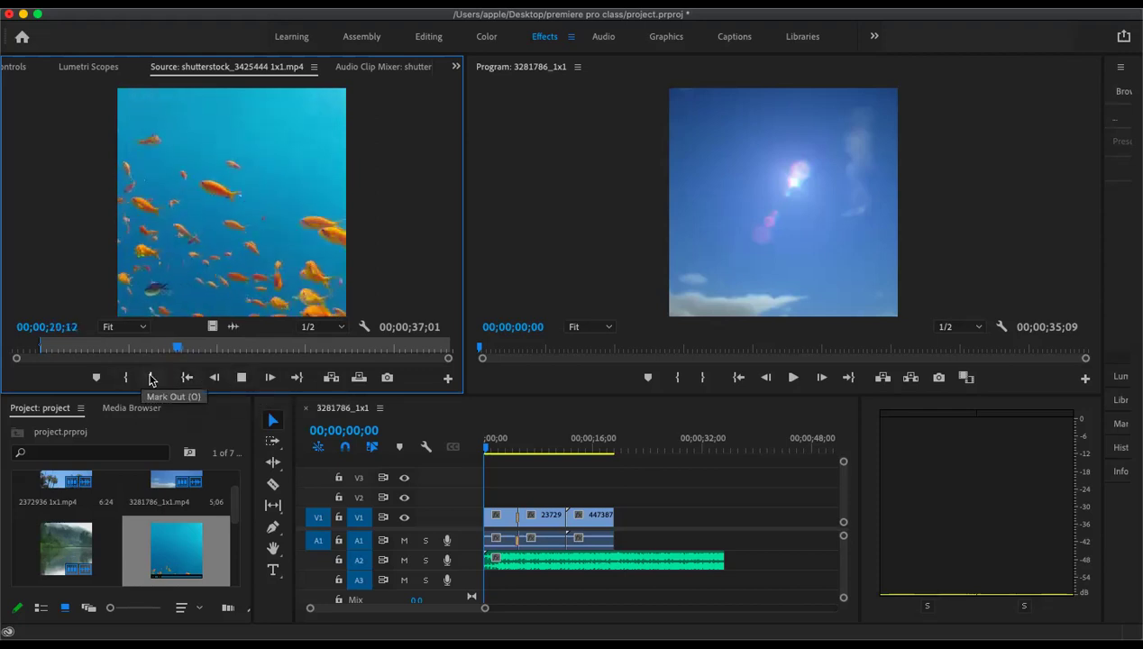
click(150, 378)
click(241, 377)
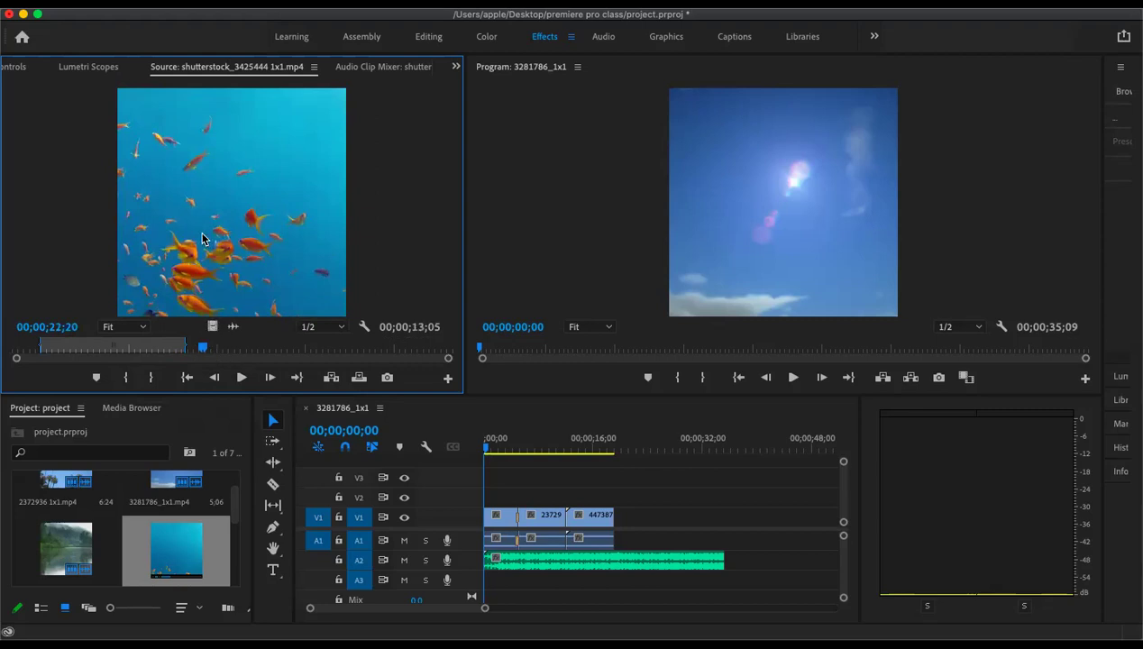
- Add only the video of the marked shutterstock range to V1 directly after the third clip, and select the added clip
drag(210, 244, 733, 553)
key(super+z)
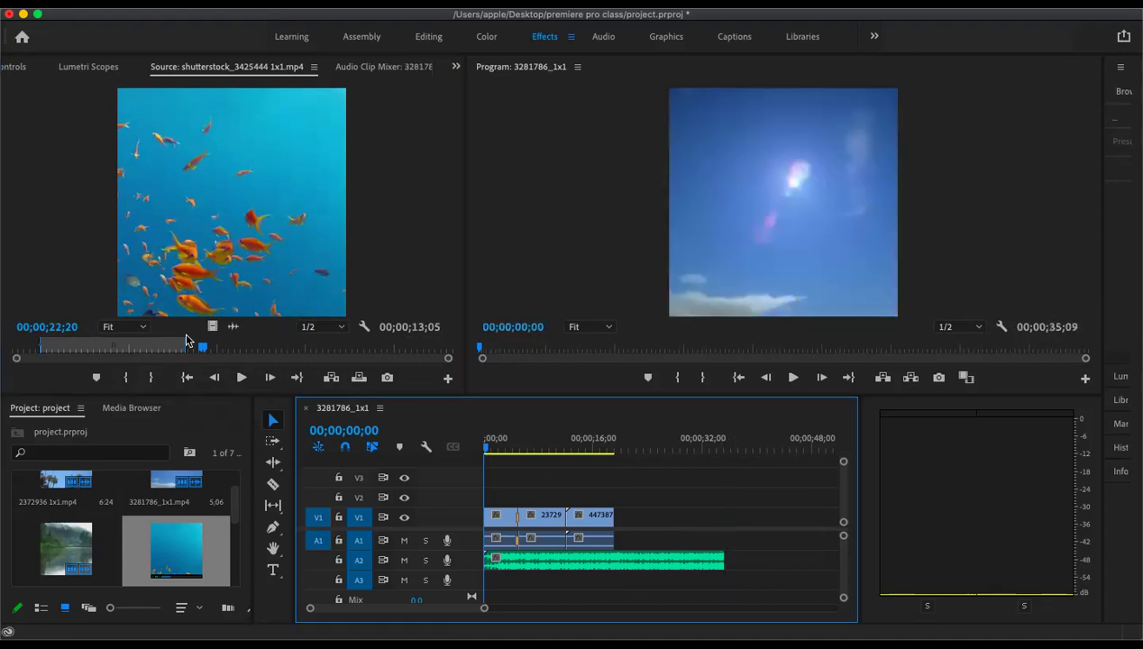
drag(210, 326, 622, 534)
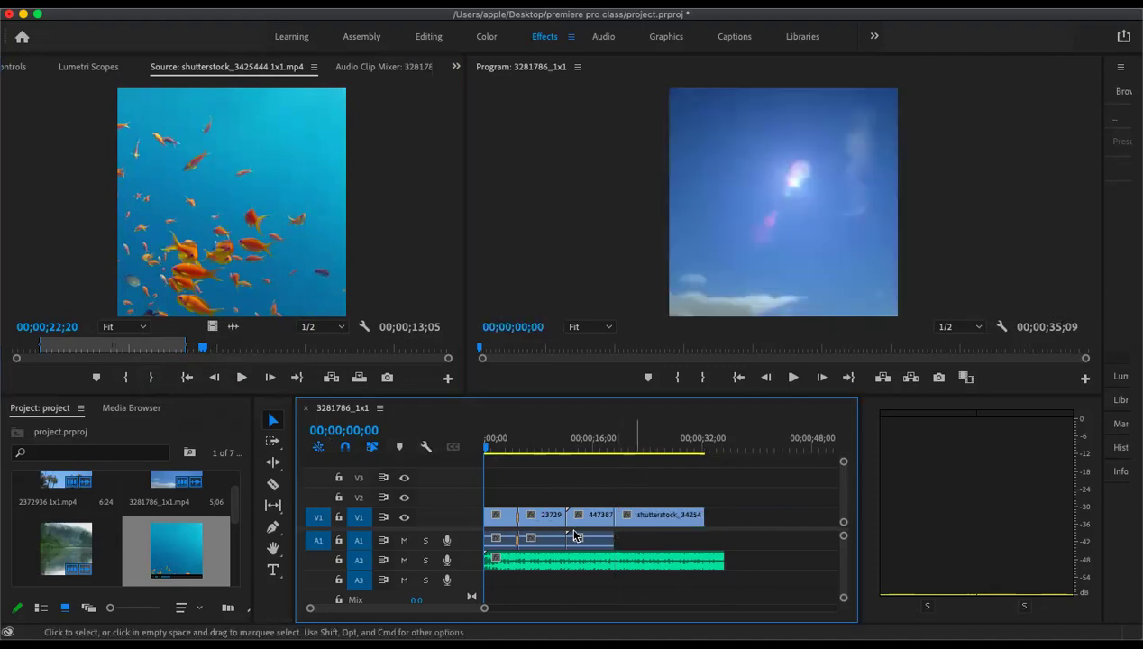
click(500, 538)
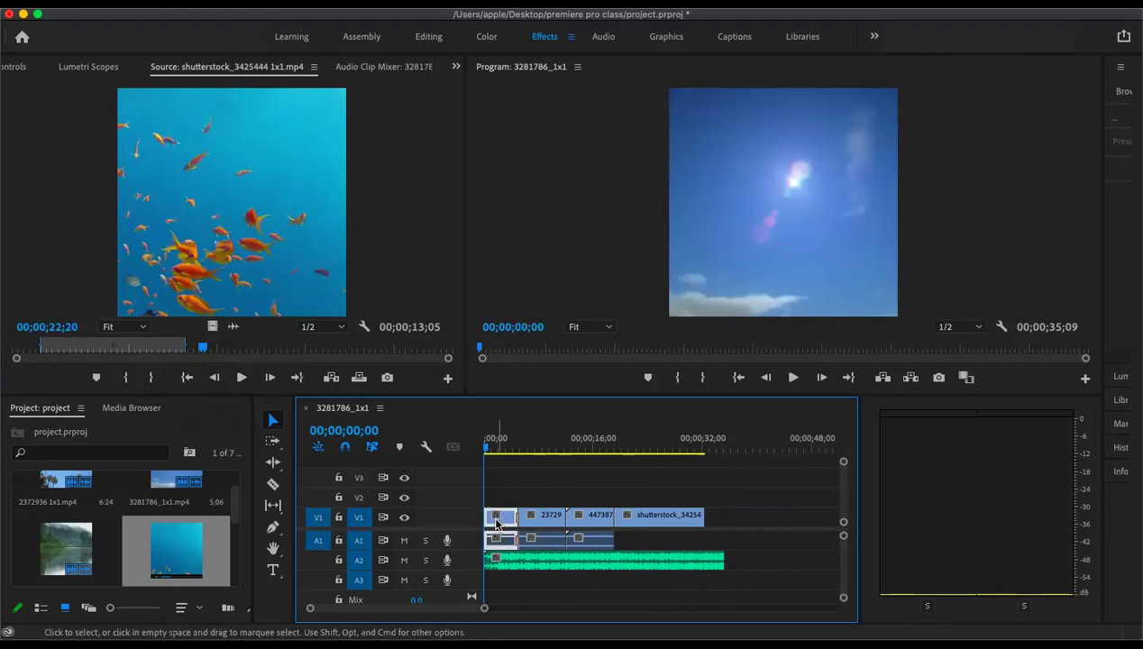
click(656, 521)
- Browse the project bin, select the audio clip on A2, and open mixkit-raising-me-higher-34.mp3 in the Source monitor
scroll(135, 556, down, 4)
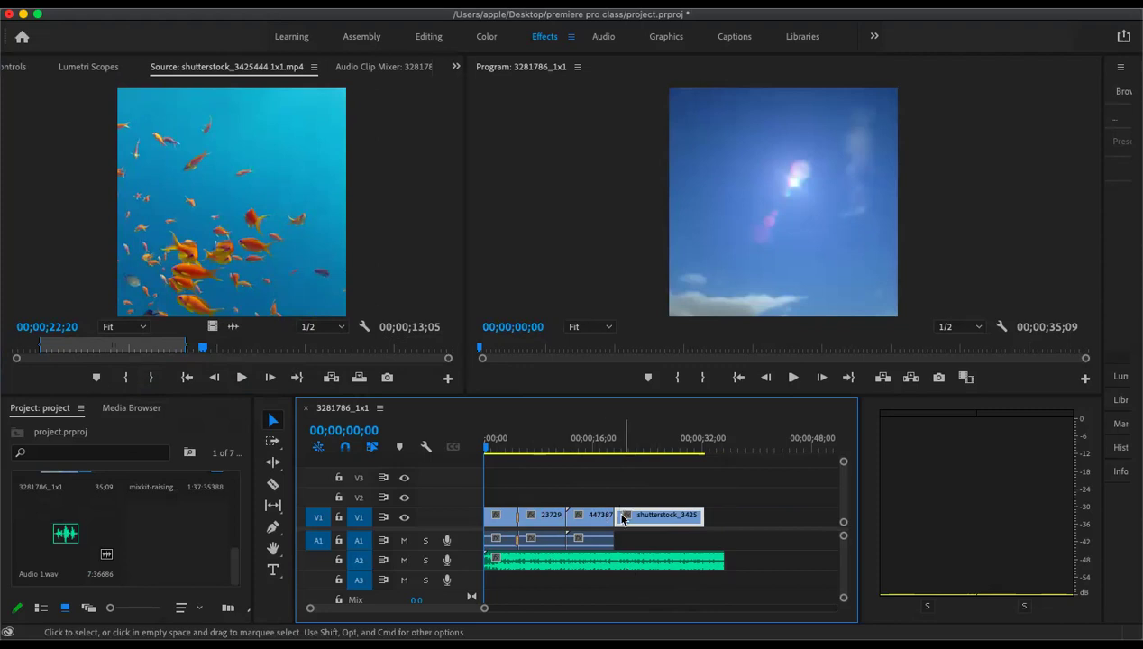
scroll(142, 534, up, 2)
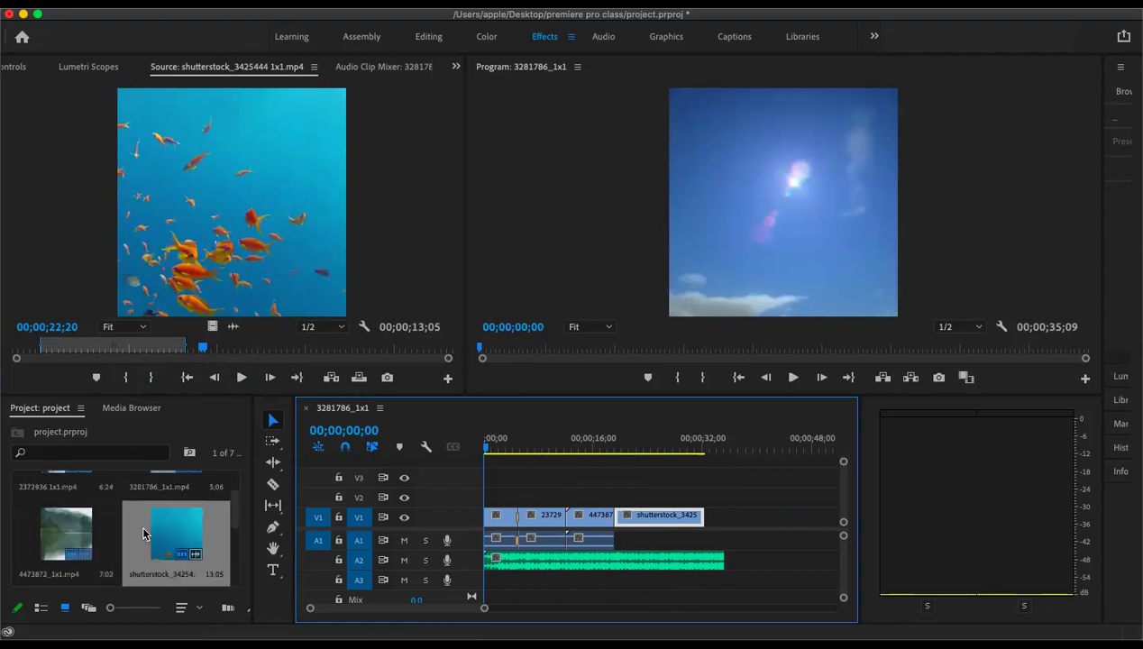
scroll(146, 534, down, 2)
scroll(145, 533, up, 2)
scroll(145, 533, down, 2)
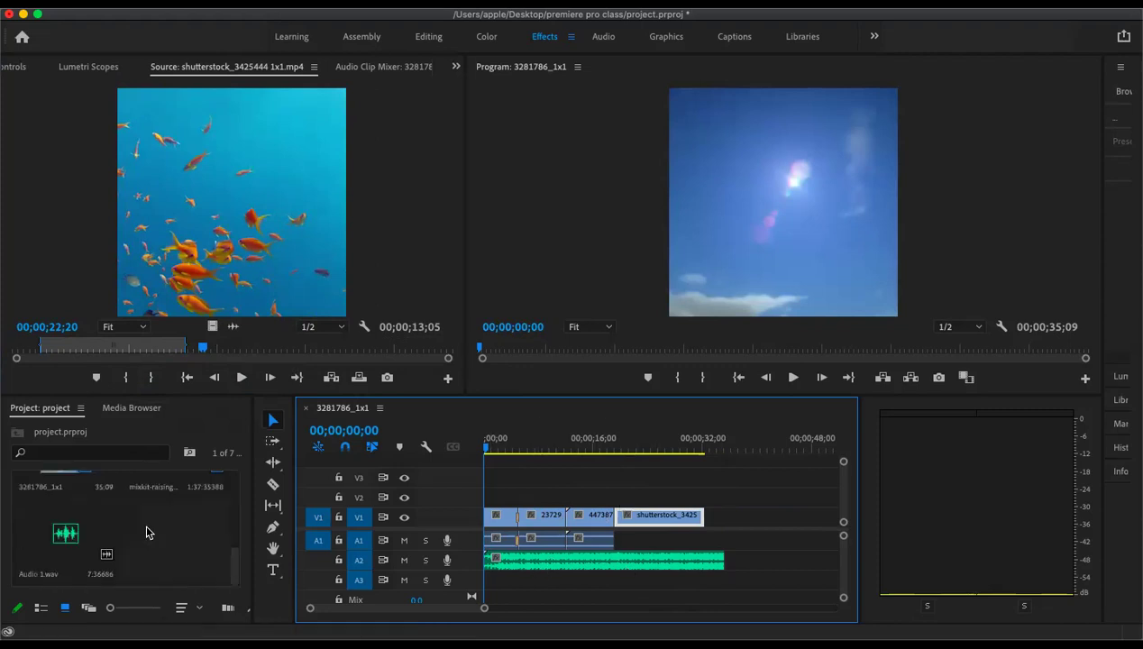
click(584, 560)
scroll(126, 535, up, 2)
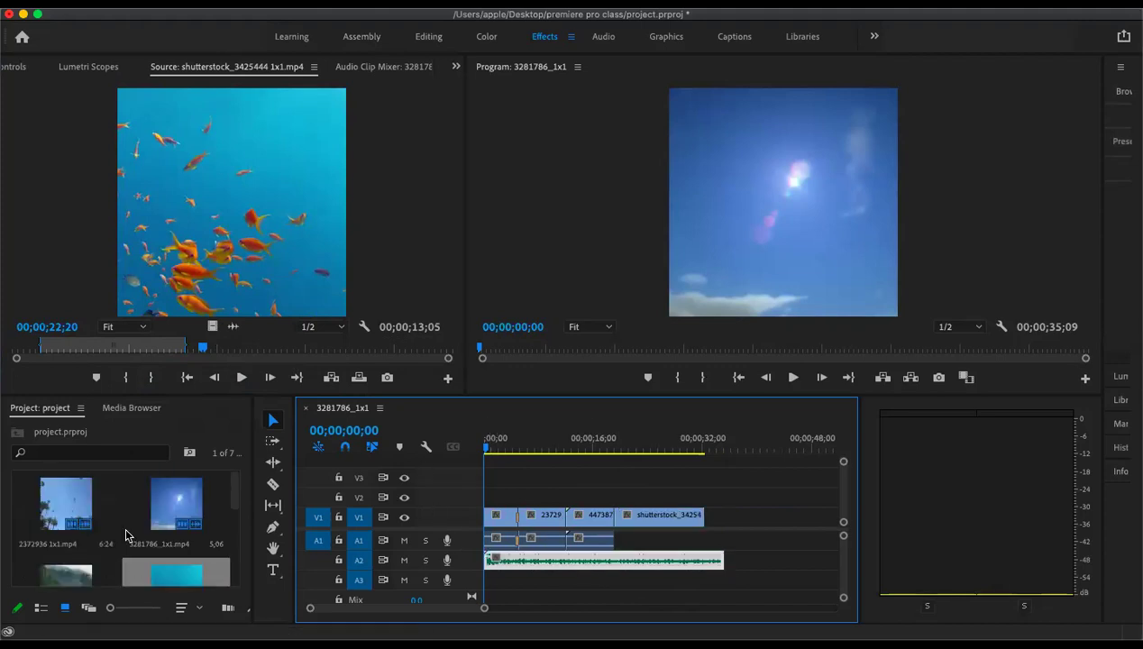
drag(233, 492, 226, 550)
click(175, 552)
double_click(174, 545)
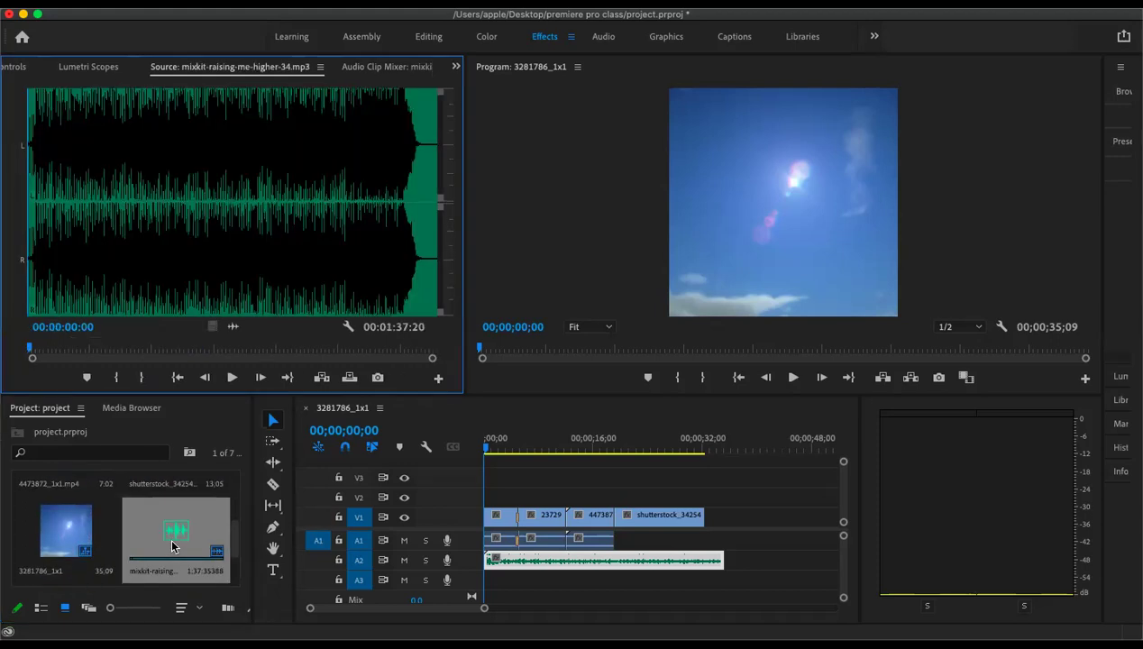
- Select Audio 1.wav in the project bin, and return to the mixkit-raising-me-higher-34.mp3 music in the Source monitor
scroll(191, 569, down, 2)
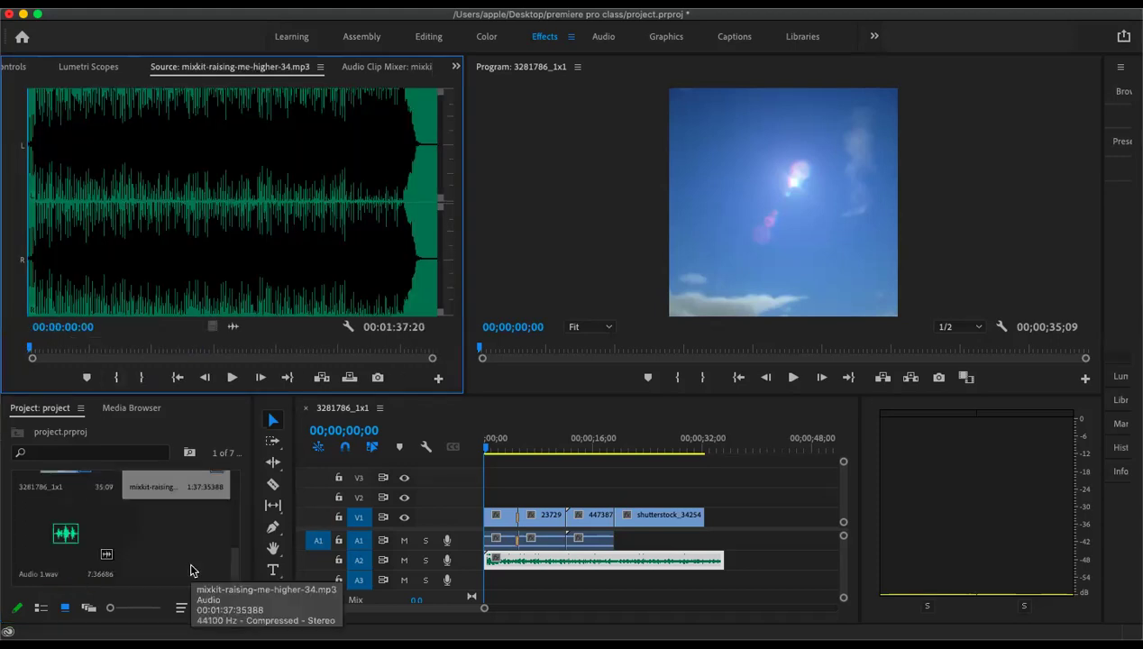
click(73, 540)
scroll(146, 533, up, 2)
scroll(146, 534, down, 2)
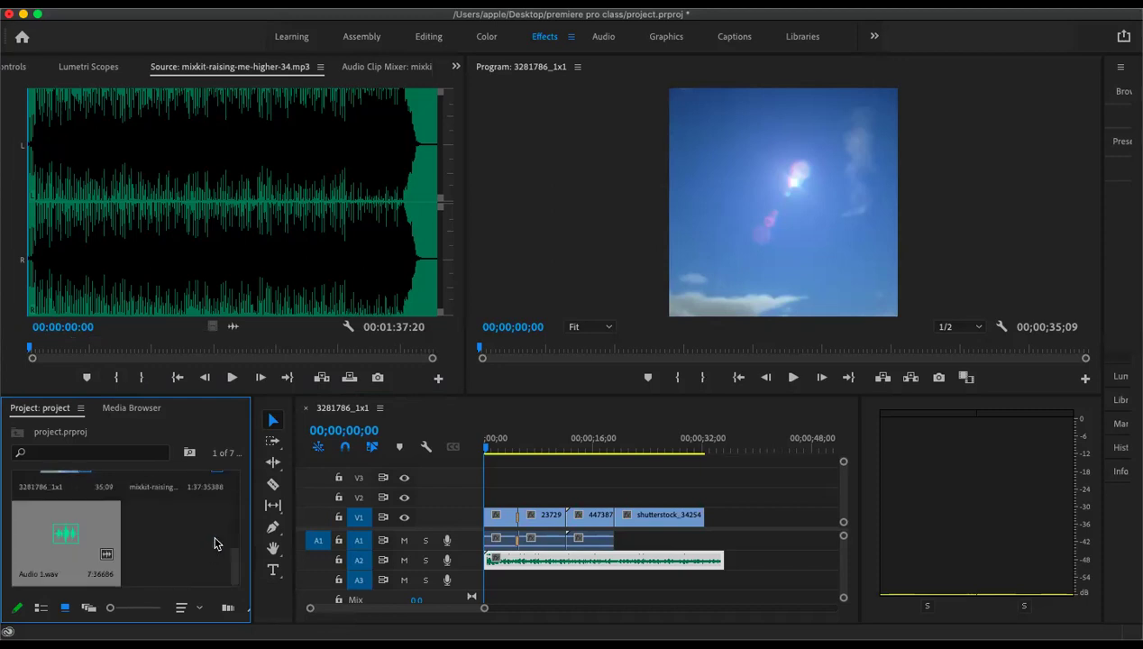
drag(235, 554, 198, 532)
double_click(139, 507)
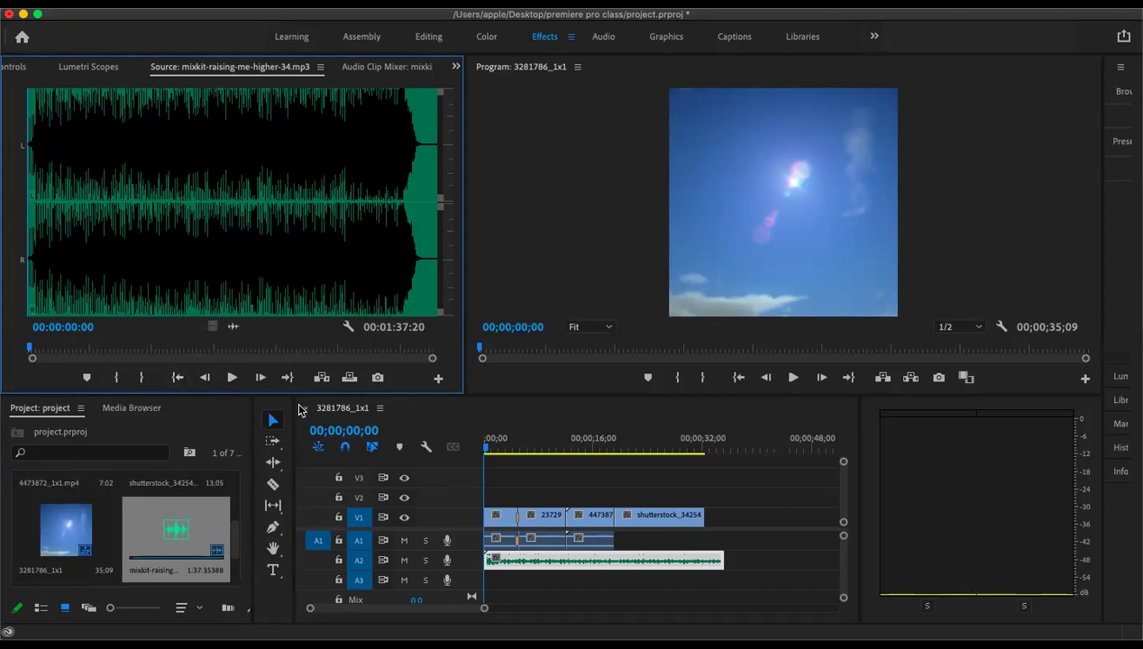
- Replace the audio clip on A2 with the full mixkit-raising-me-higher-34.mp3, placed at the start of the sequence
click(596, 561)
key(Delete)
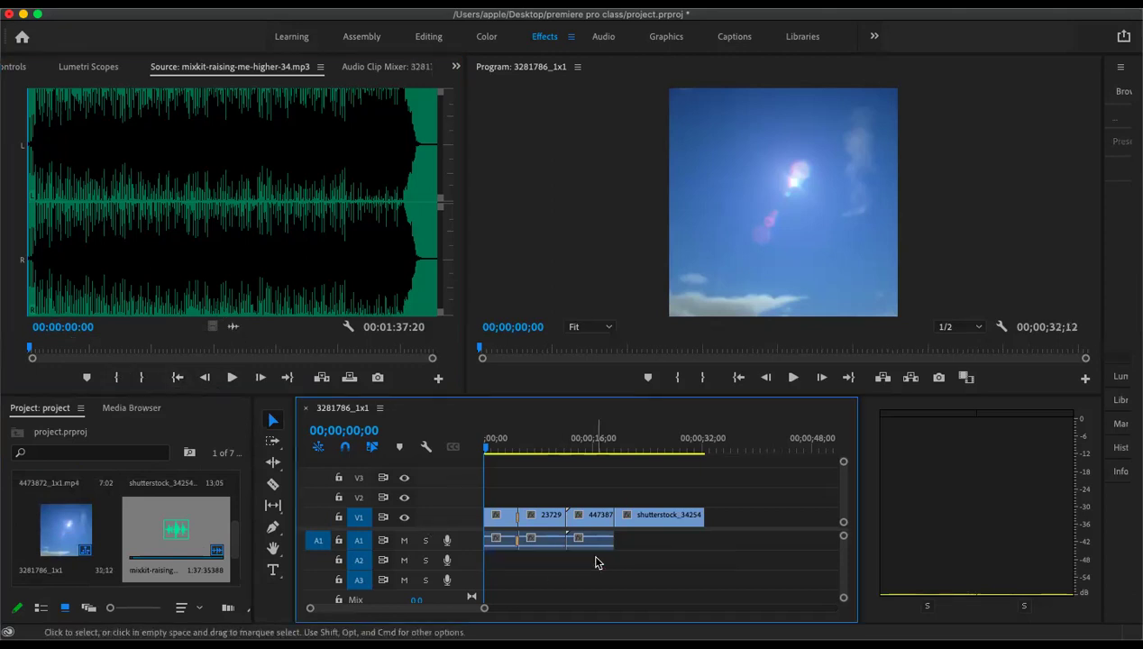
drag(232, 326, 484, 562)
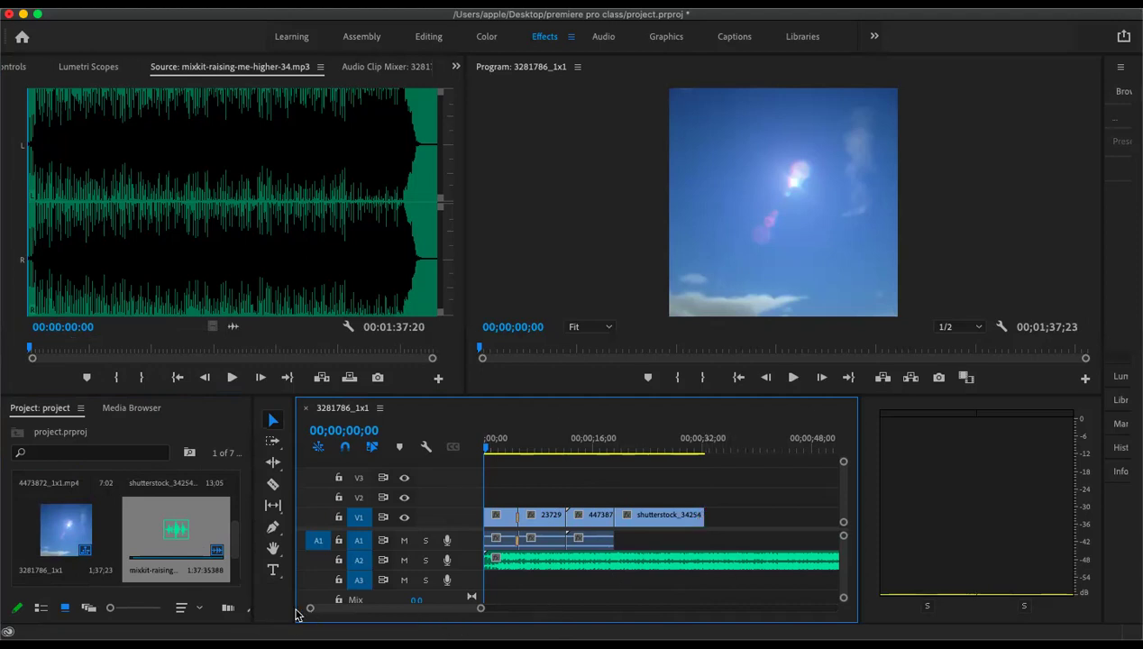
- Trim the end of the A2 music clip to the end of the last video clip, for a duration of 00;00;32;12
drag(310, 612, 276, 609)
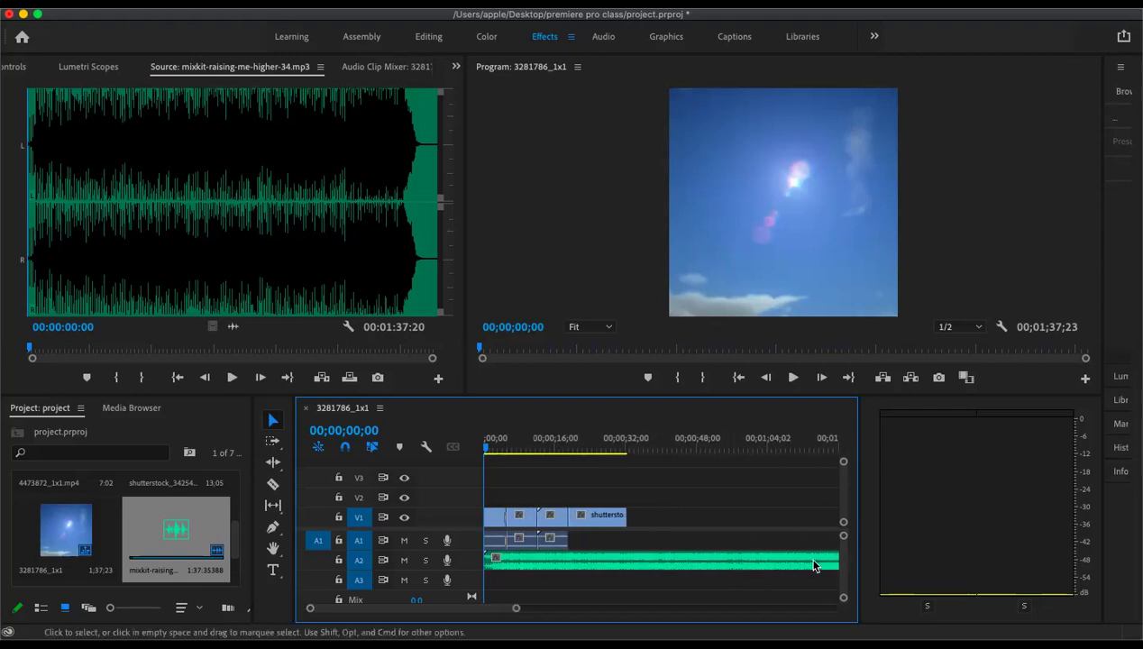
drag(311, 610, 154, 602)
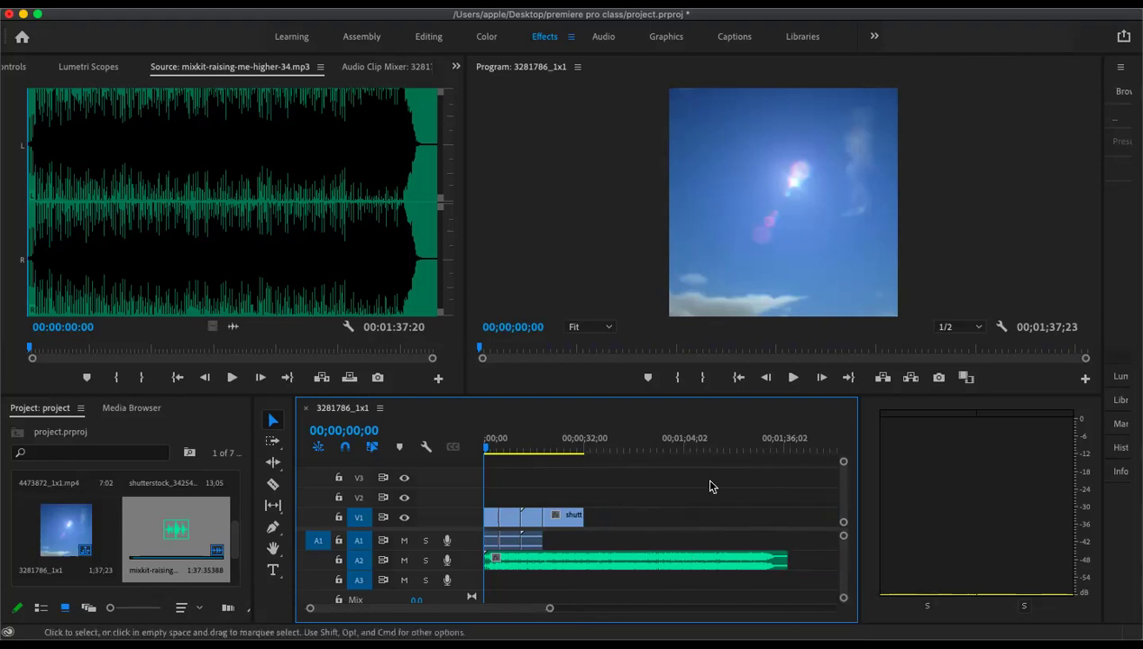
click(270, 423)
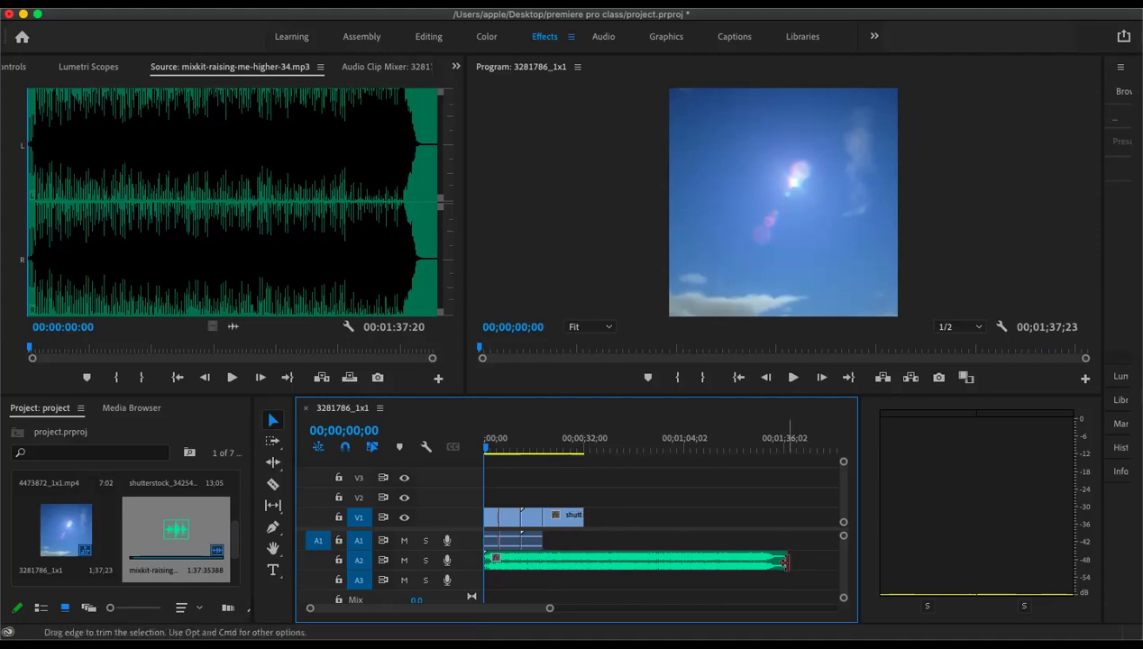
drag(785, 559, 584, 569)
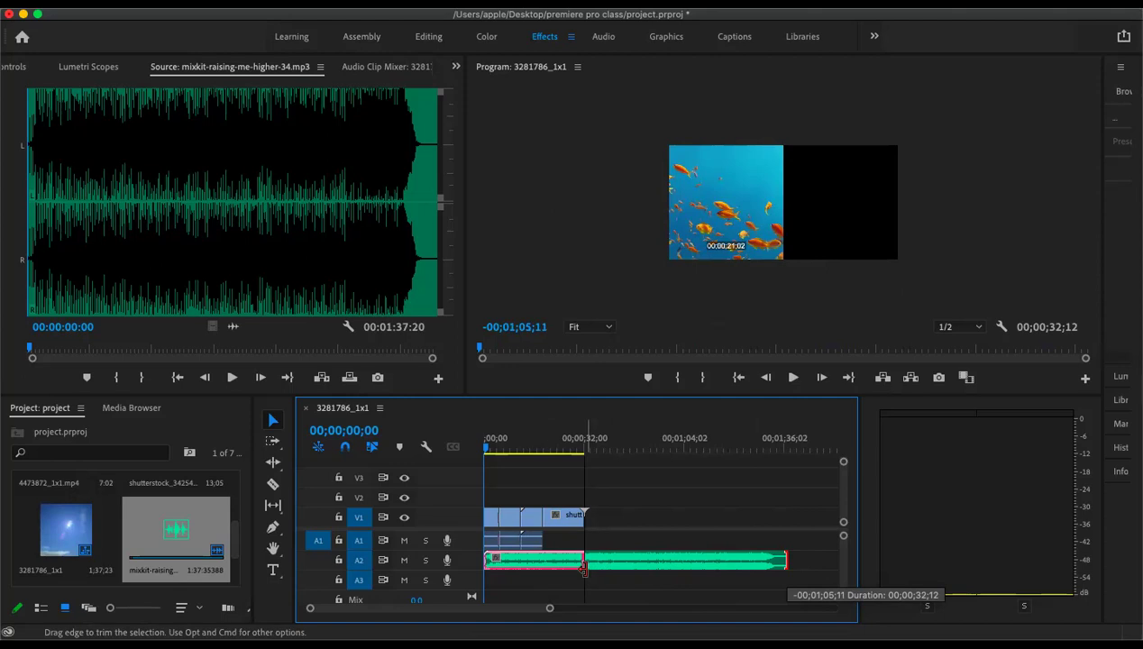
drag(583, 569, 586, 569)
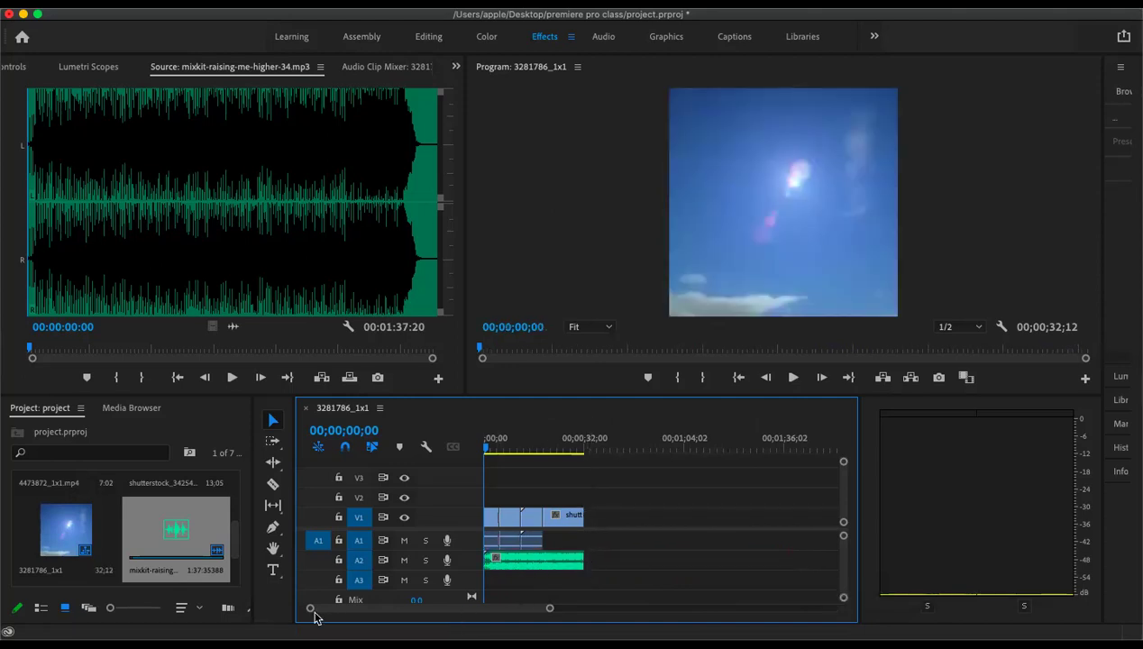
- Play the sequence with its music in the Program monitor, stop, and move the playhead back to 00;00;22;19
drag(311, 613, 356, 615)
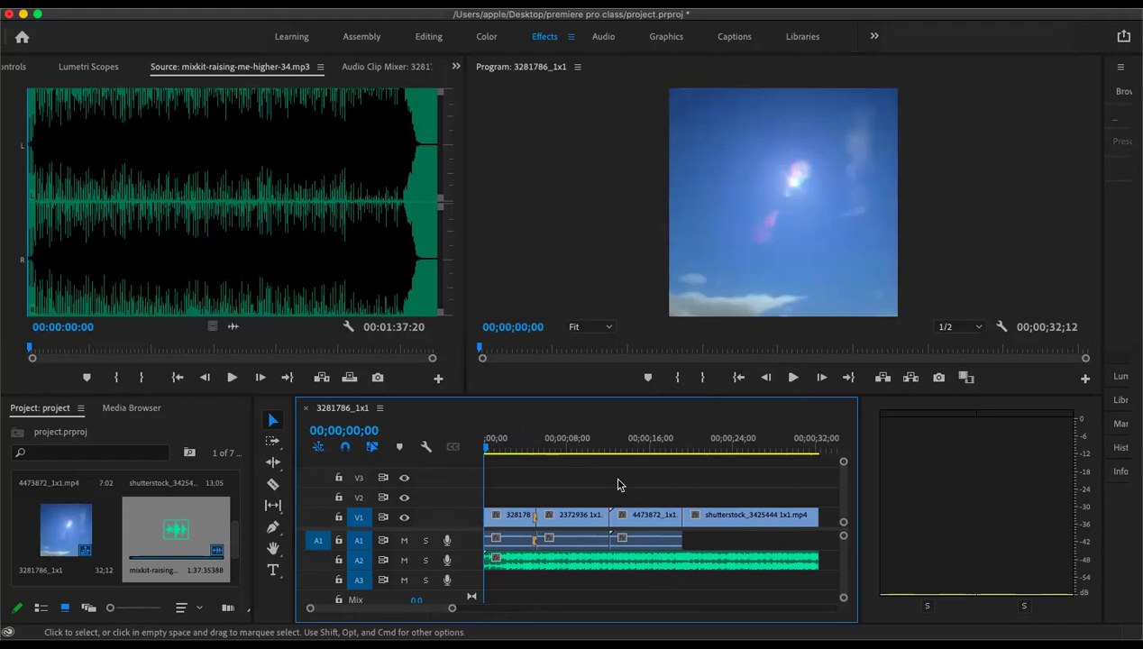
click(793, 378)
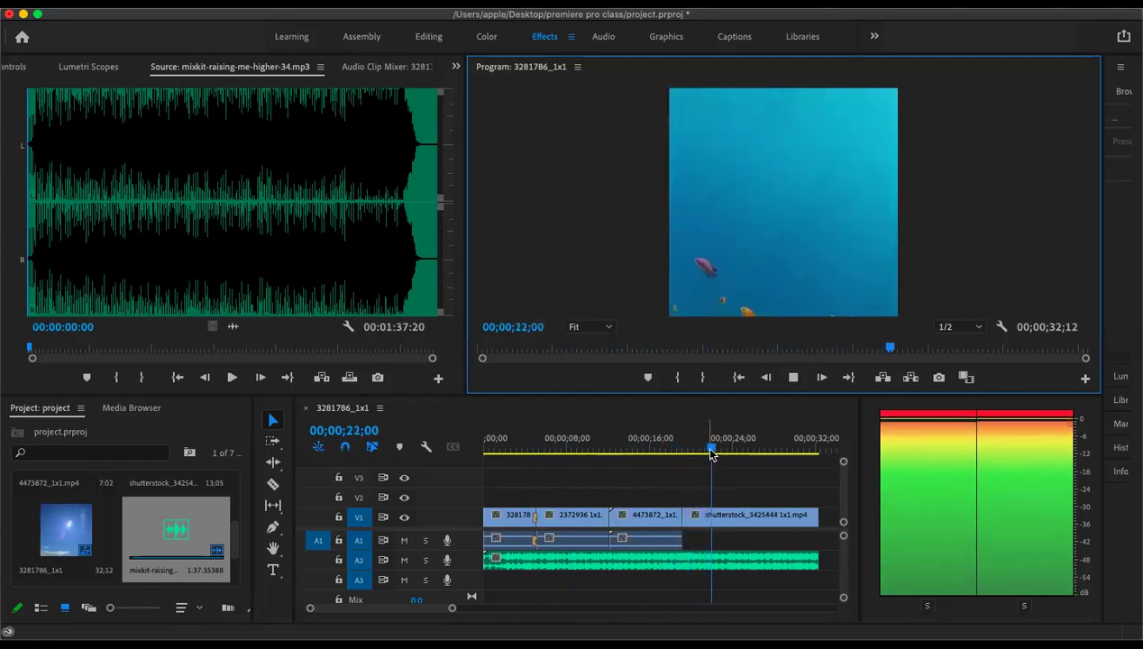
click(793, 376)
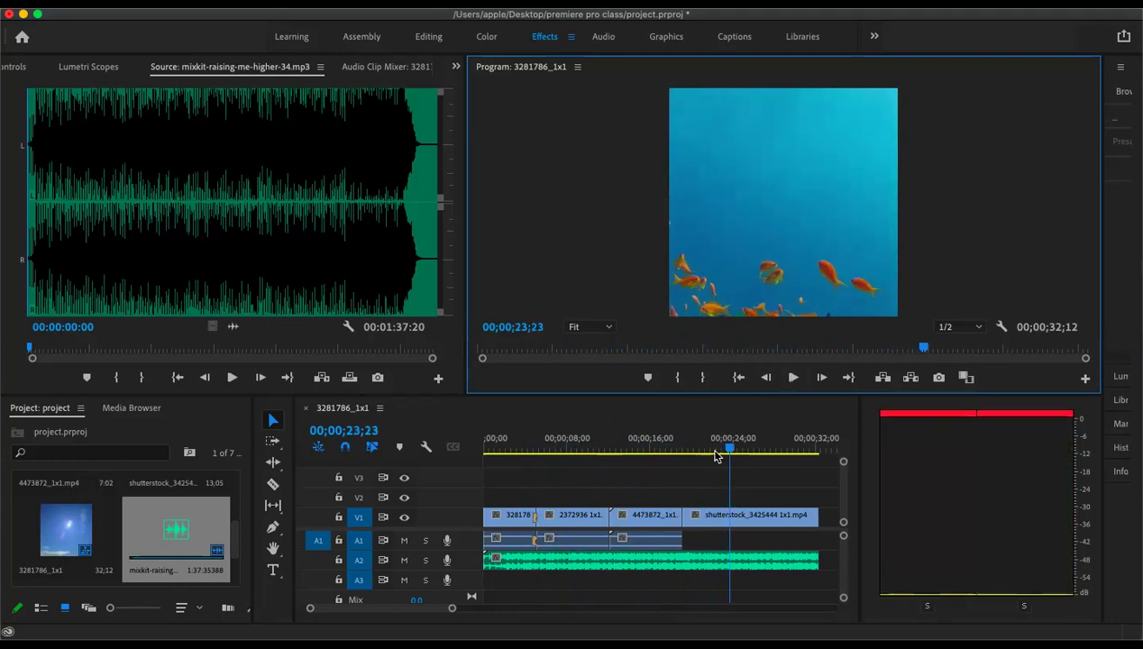
drag(731, 448, 718, 455)
- Extend the end of the A2 music clip past the last video clip, for a duration of 00;00;42;23
drag(315, 613, 294, 613)
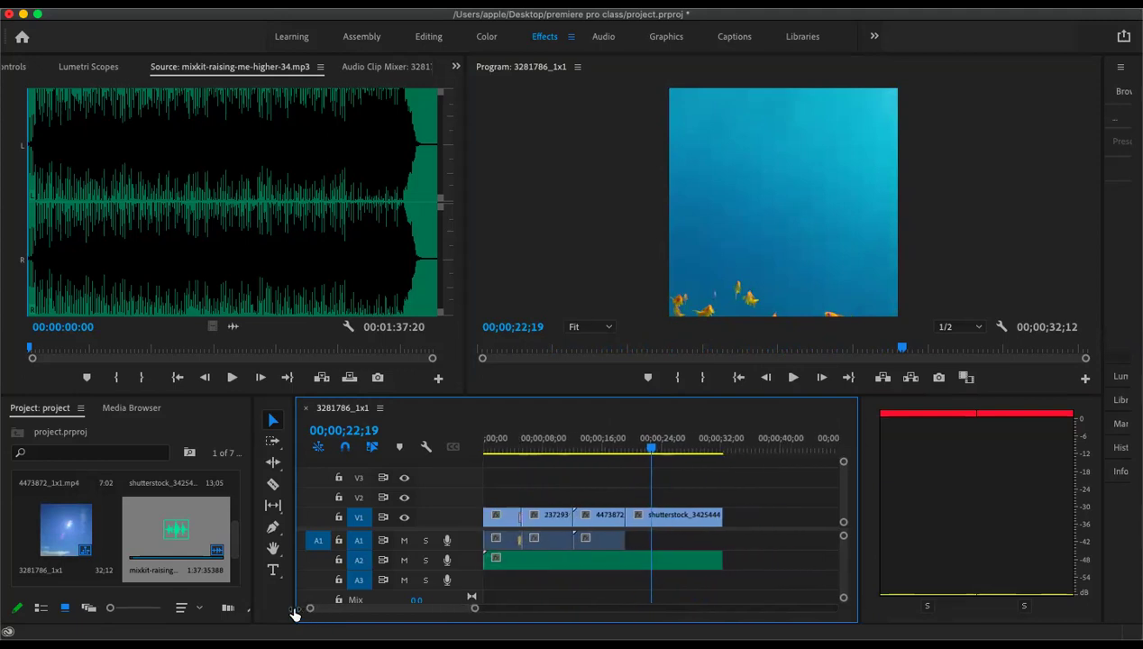
click(692, 559)
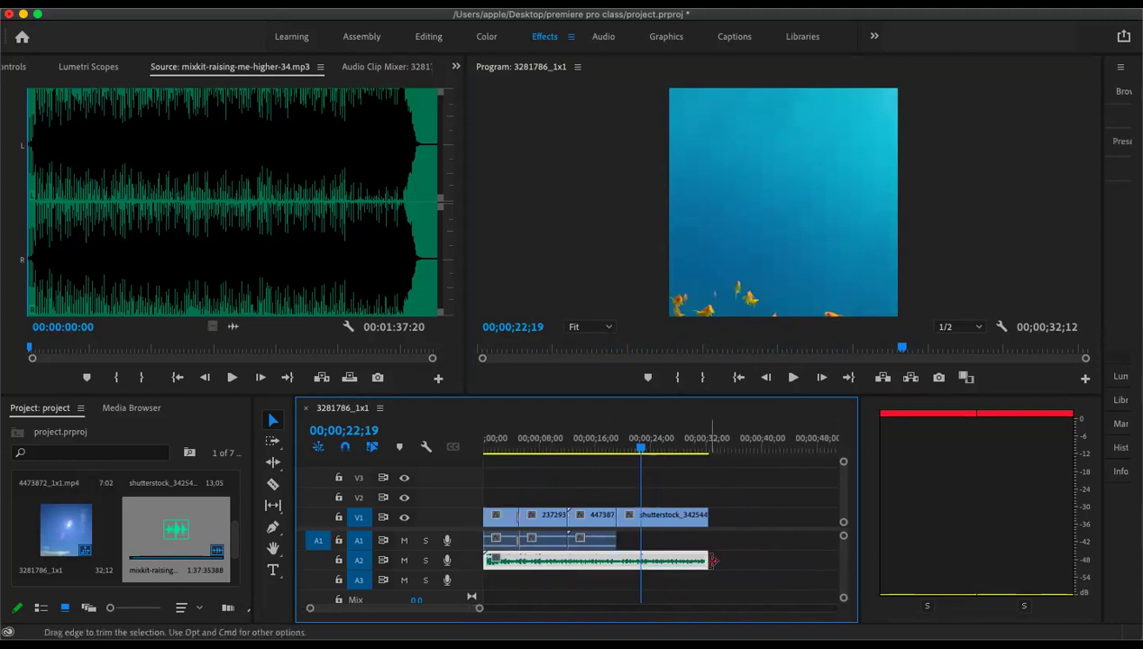
drag(712, 561, 779, 564)
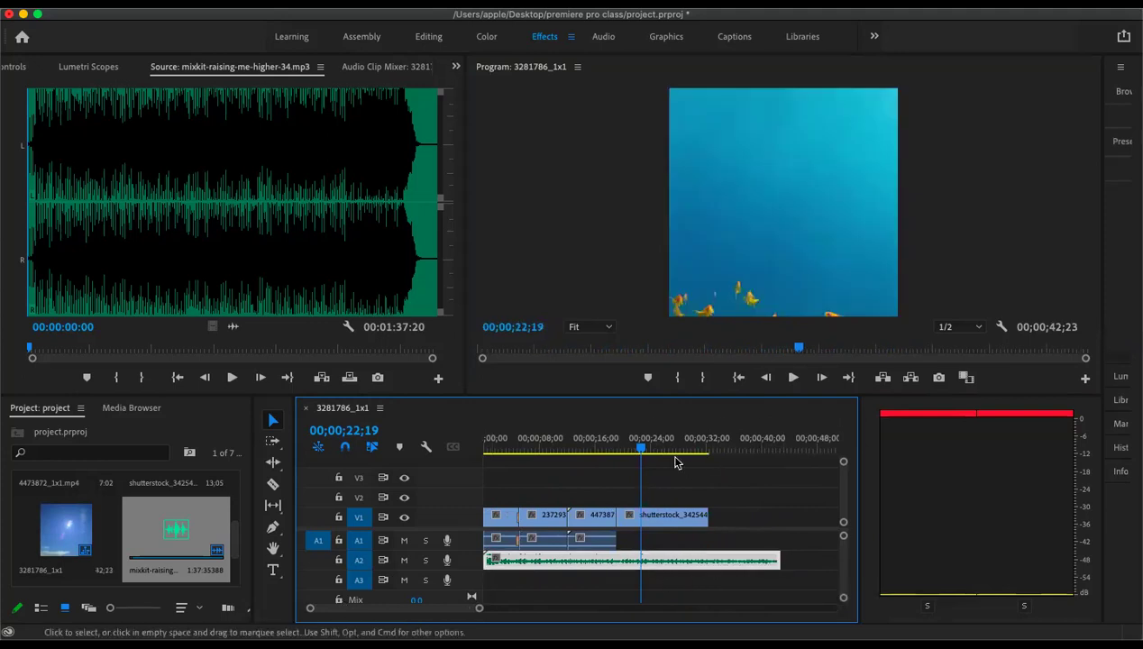
- Play the sequence past the end of the last video clip, stop, and return the playhead to the start
click(792, 376)
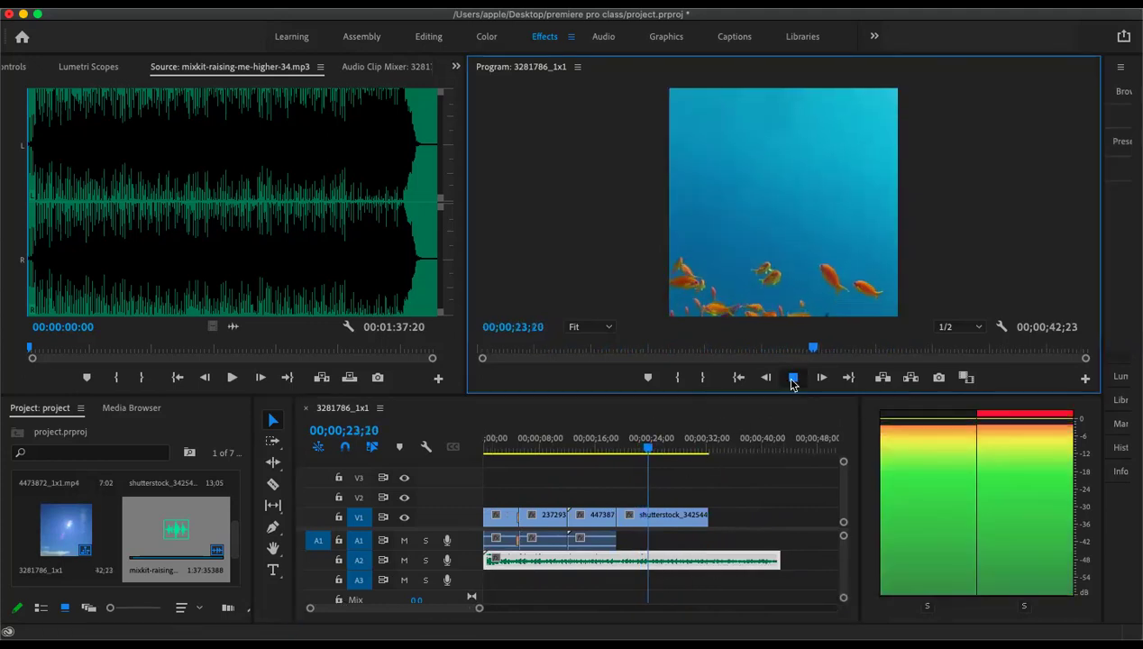
click(792, 377)
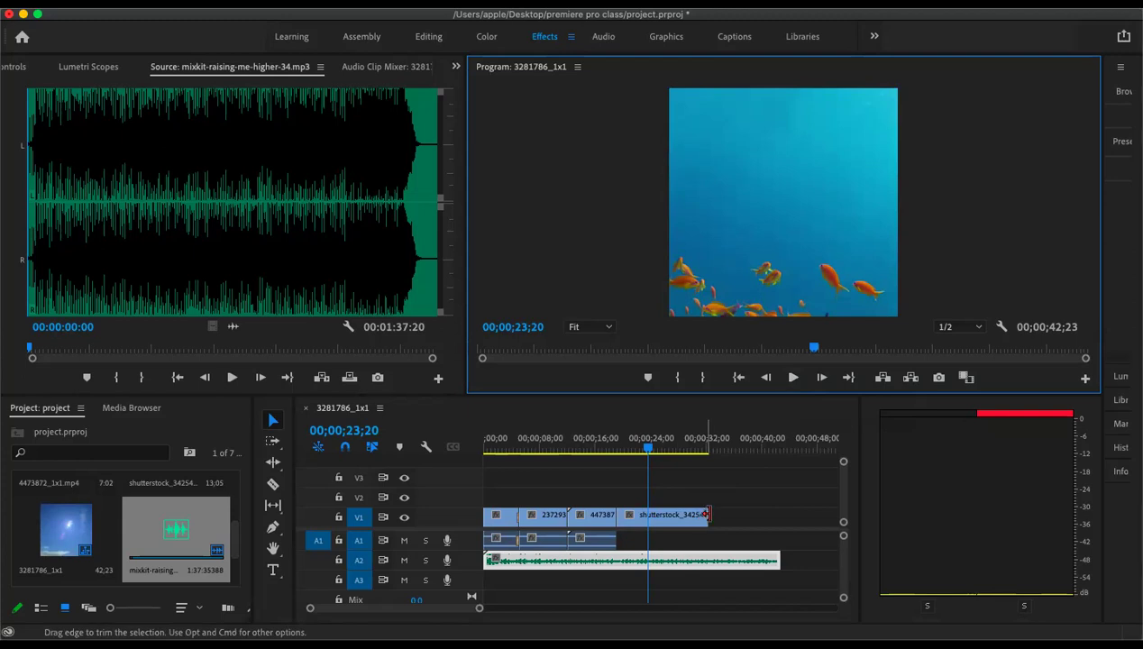
click(792, 379)
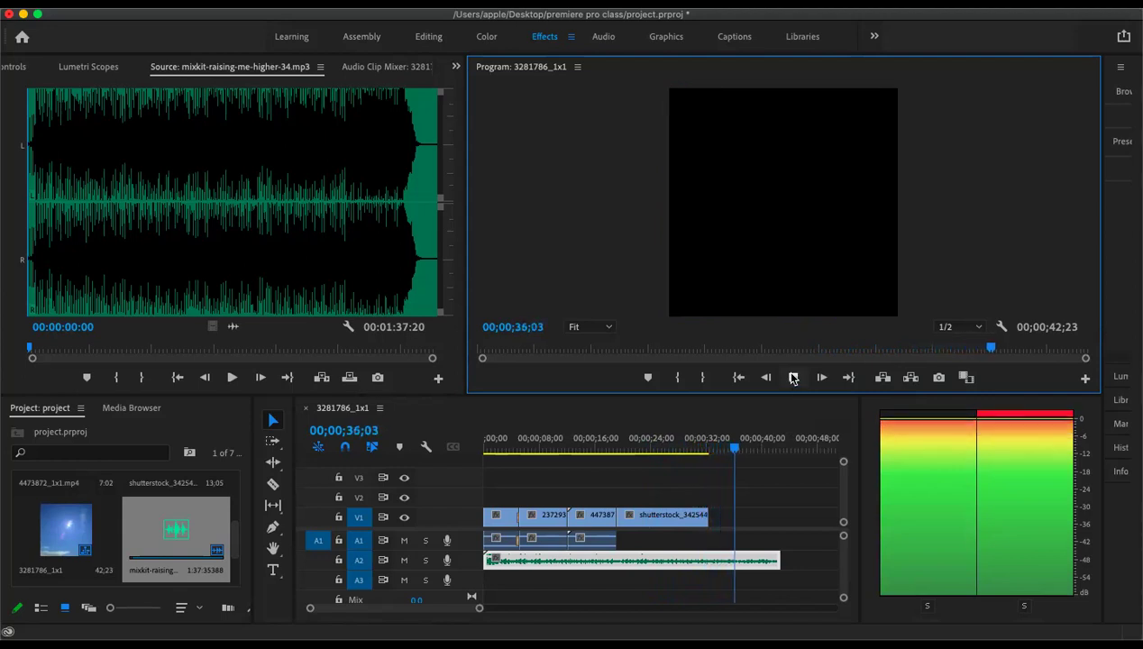
click(793, 378)
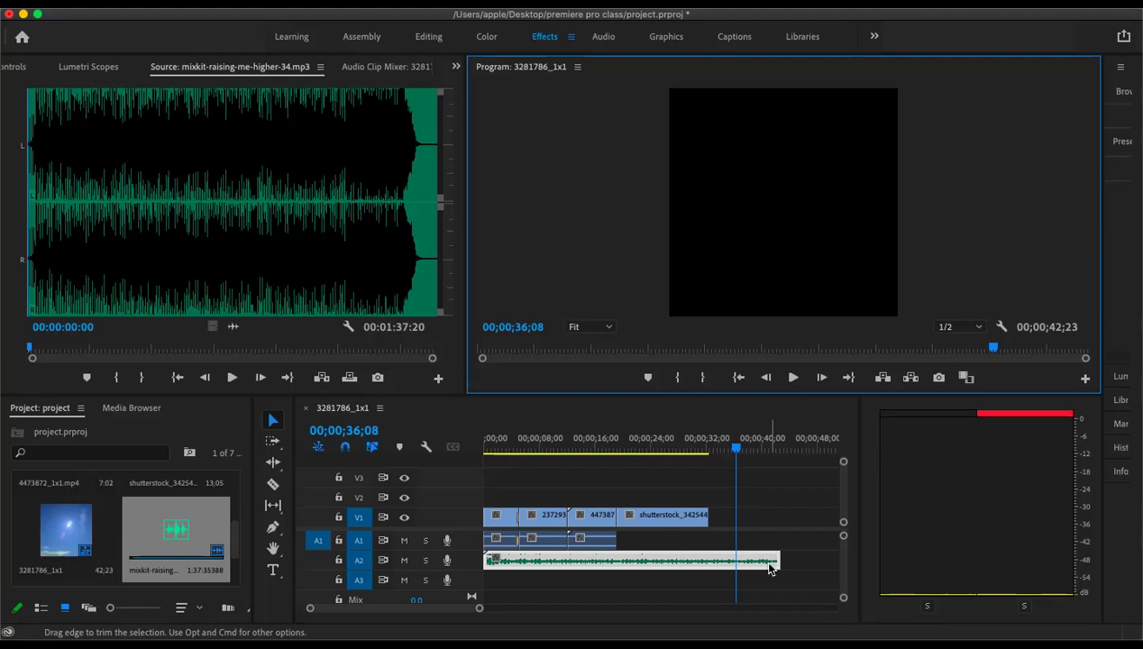
click(654, 467)
key(Home)
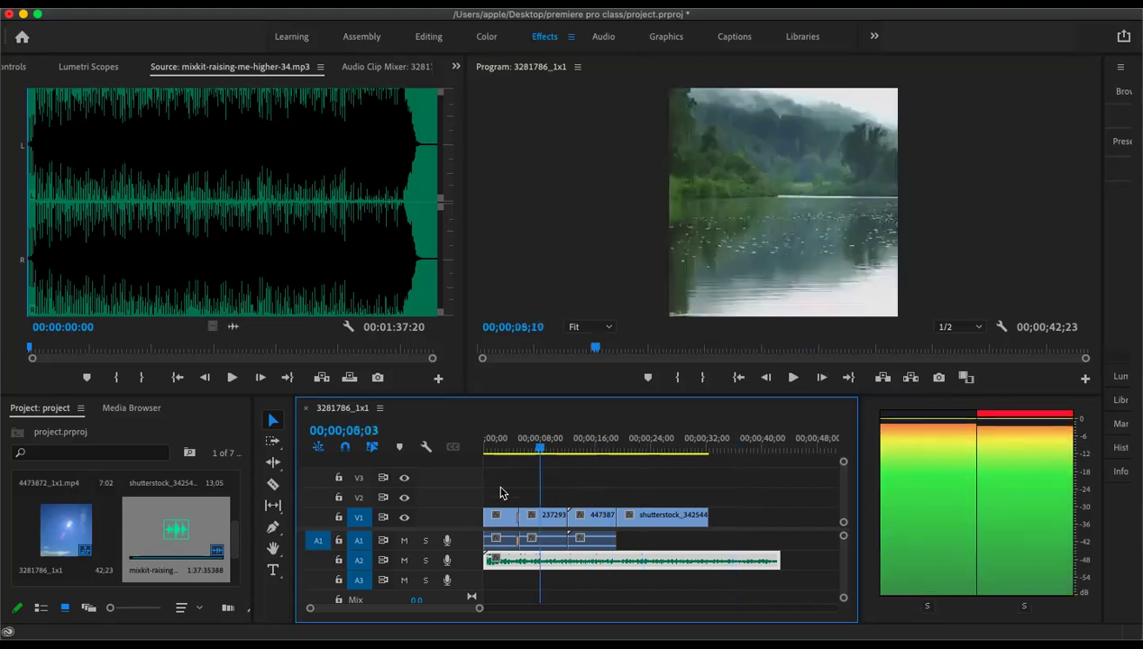
- Trim the end of the A2 music clip back to the end of the last video clip, for a duration of 00;00;32;12
click(771, 559)
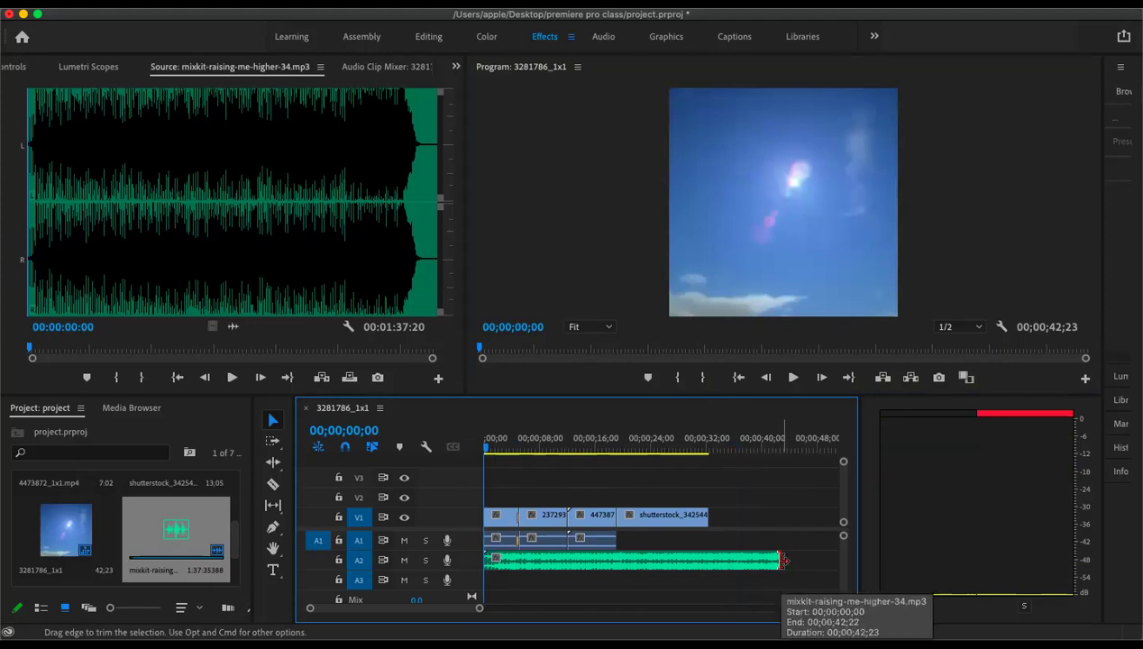
drag(780, 560, 817, 561)
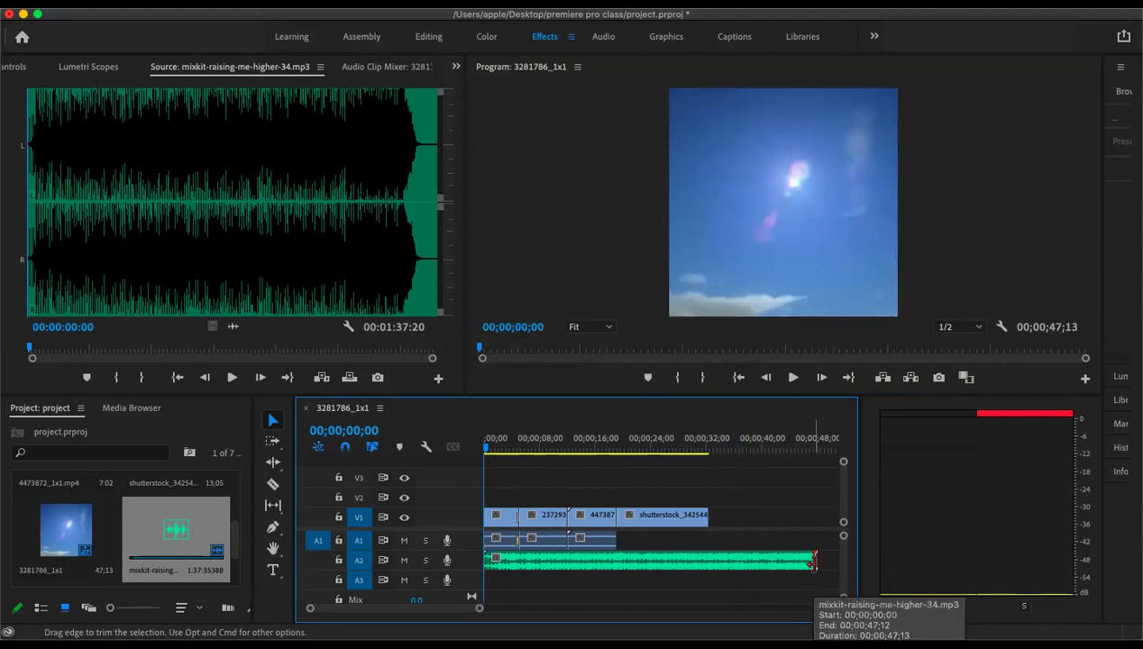
drag(815, 561, 776, 560)
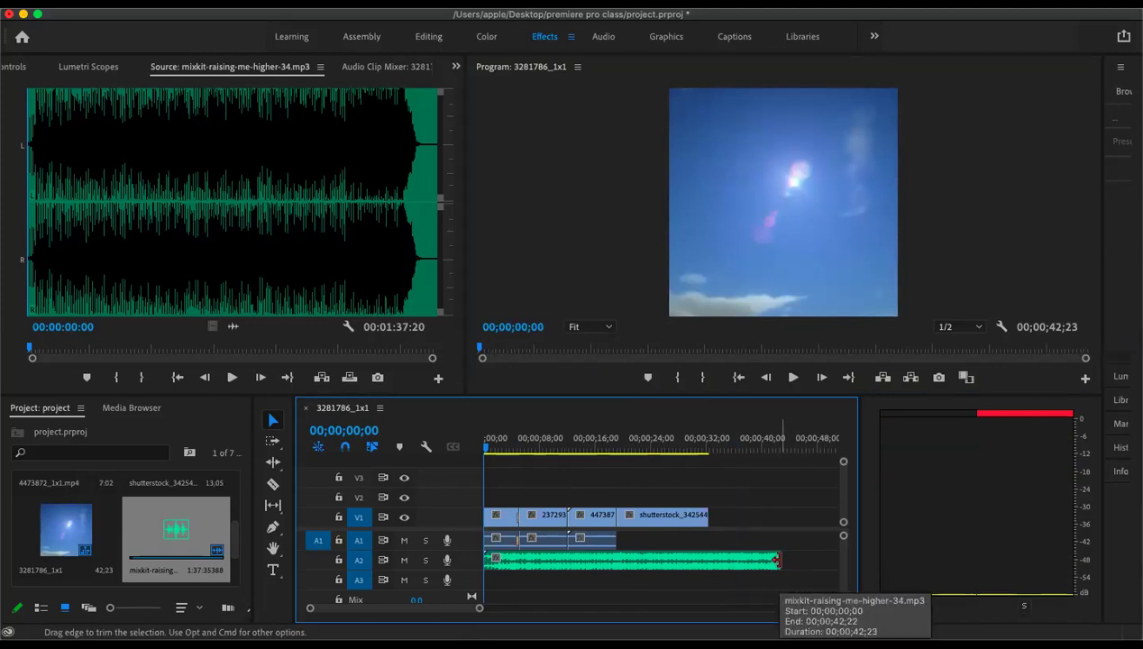
drag(777, 561, 708, 558)
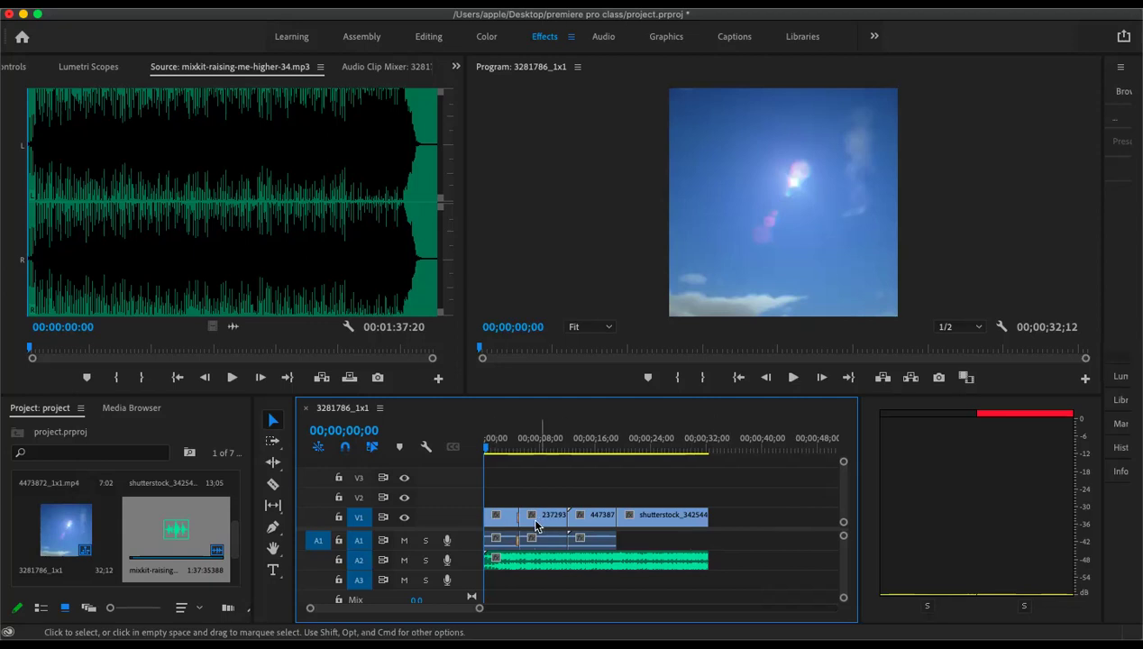
- Zoom the timeline in and out until the whole sequence fits, and slightly increase the height of the video tracks
drag(307, 611, 335, 616)
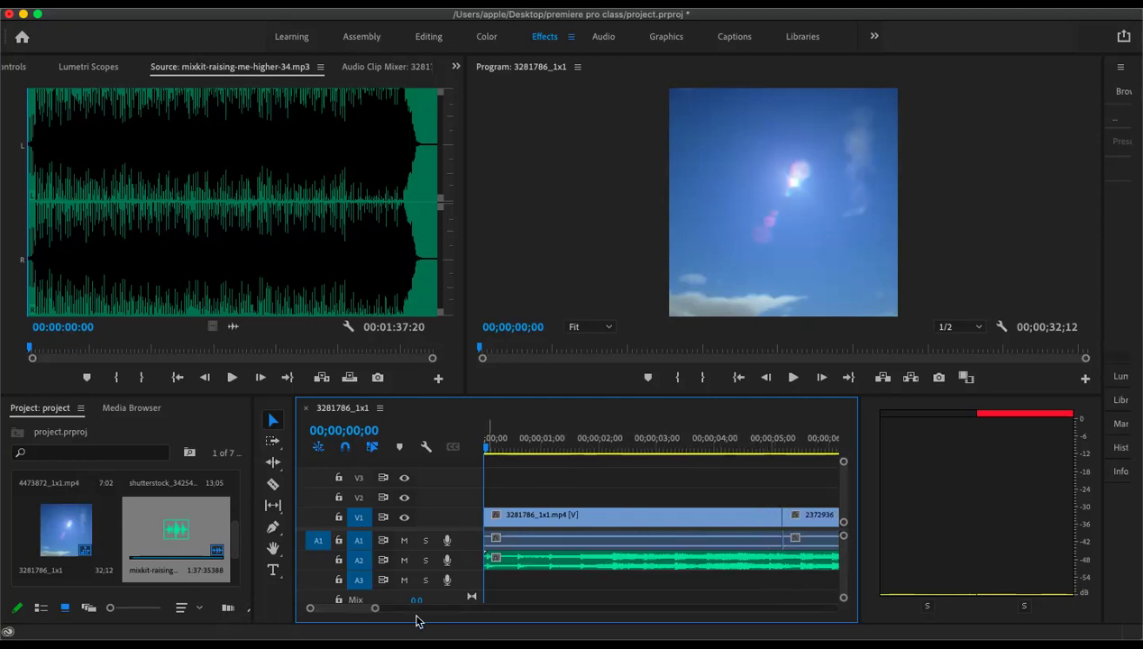
drag(312, 610, 307, 584)
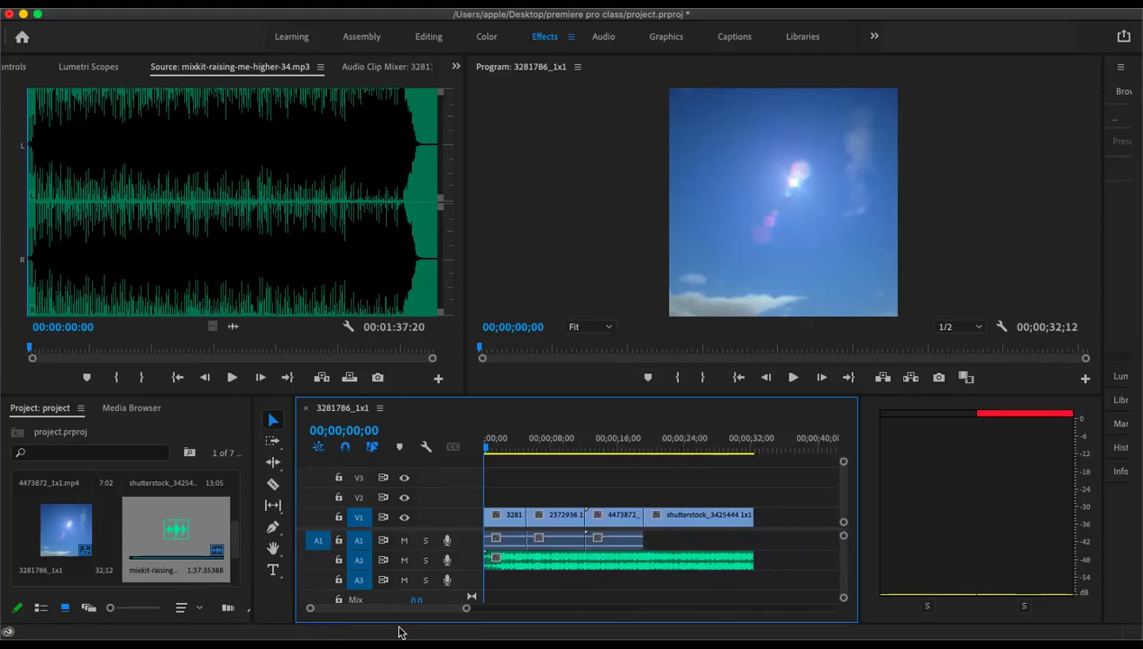
drag(466, 617, 556, 624)
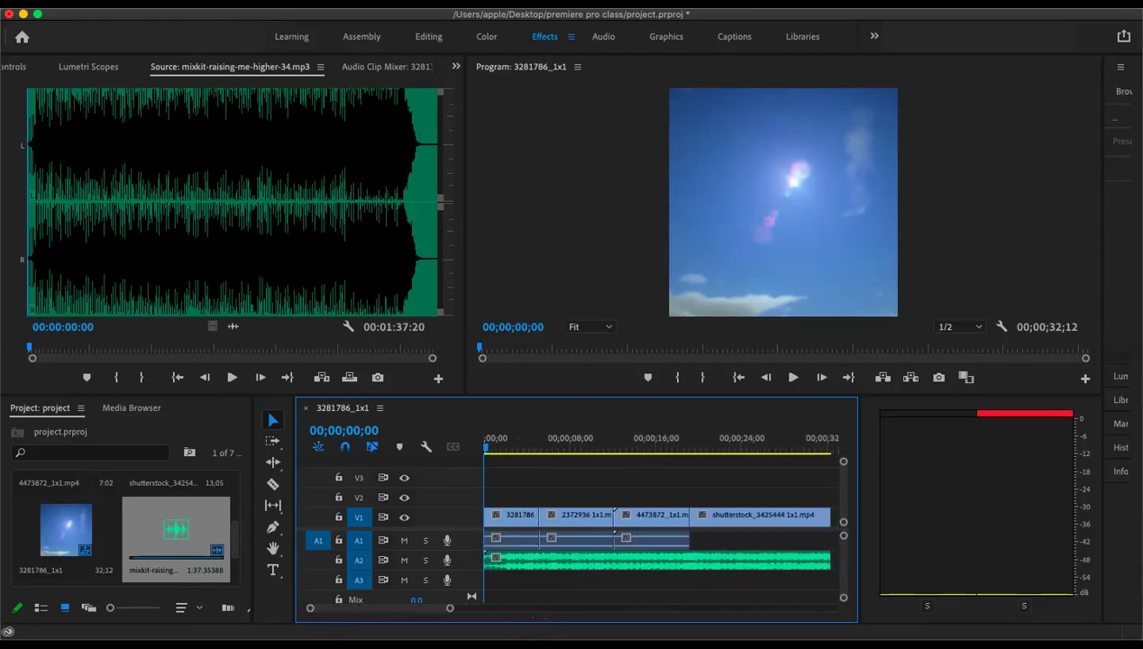
drag(311, 614, 225, 599)
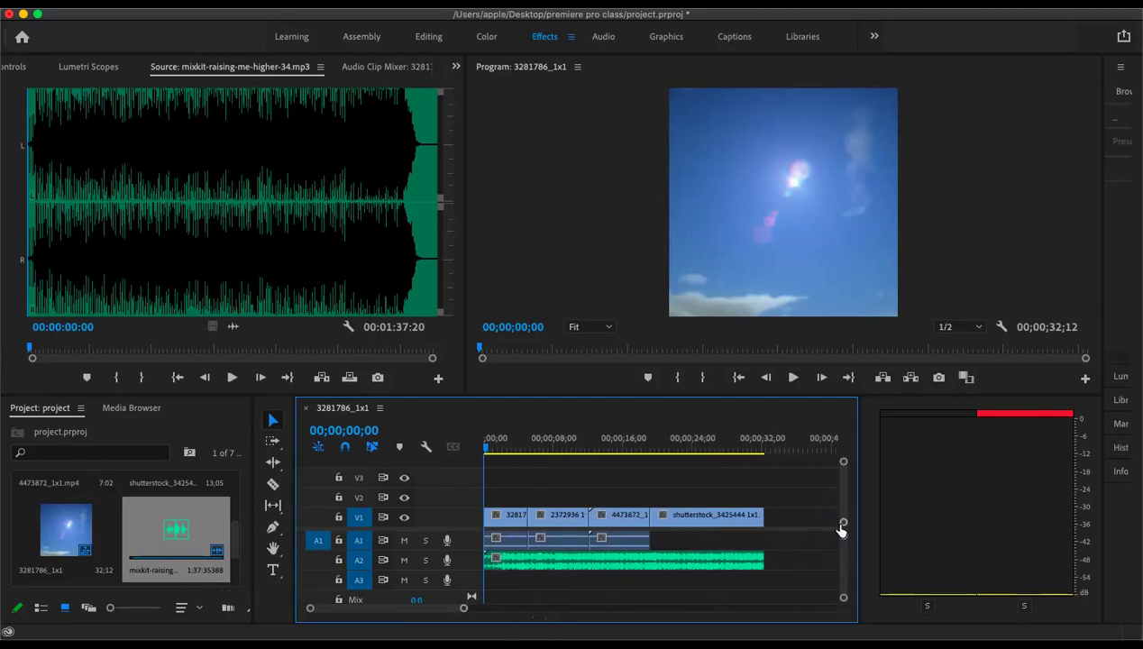
drag(844, 522, 853, 533)
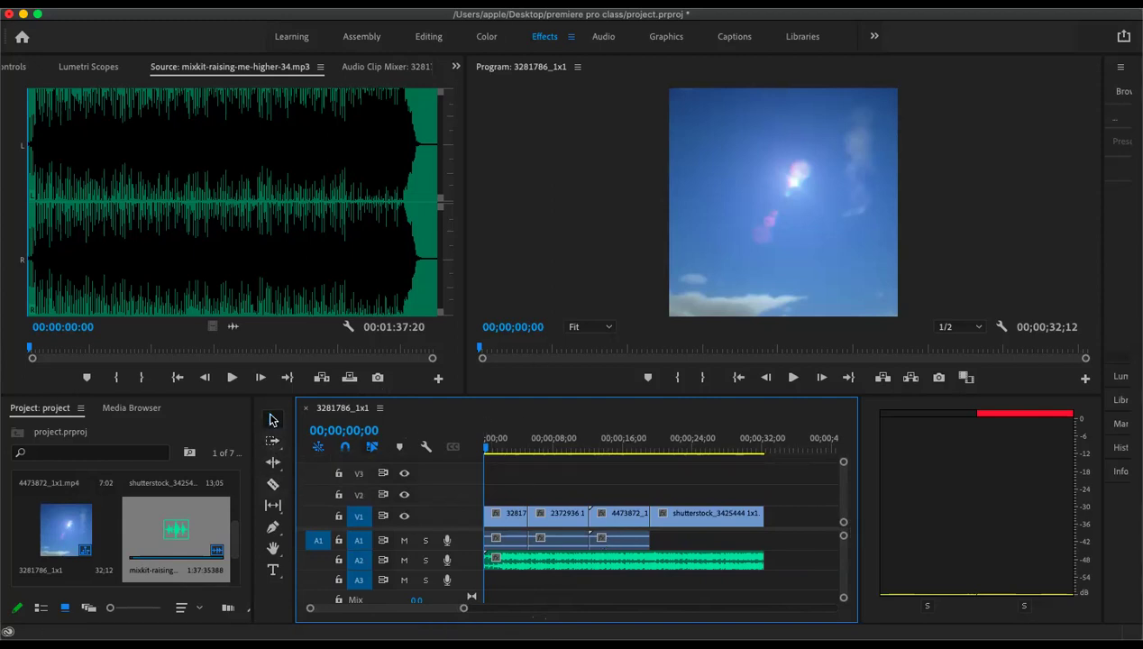
- Move the 4473872_1x1.mp4 clip on V1 with its audio to directly after the shutterstock_3425444 1x1.mp4 clip
click(273, 419)
click(612, 521)
drag(612, 521, 786, 519)
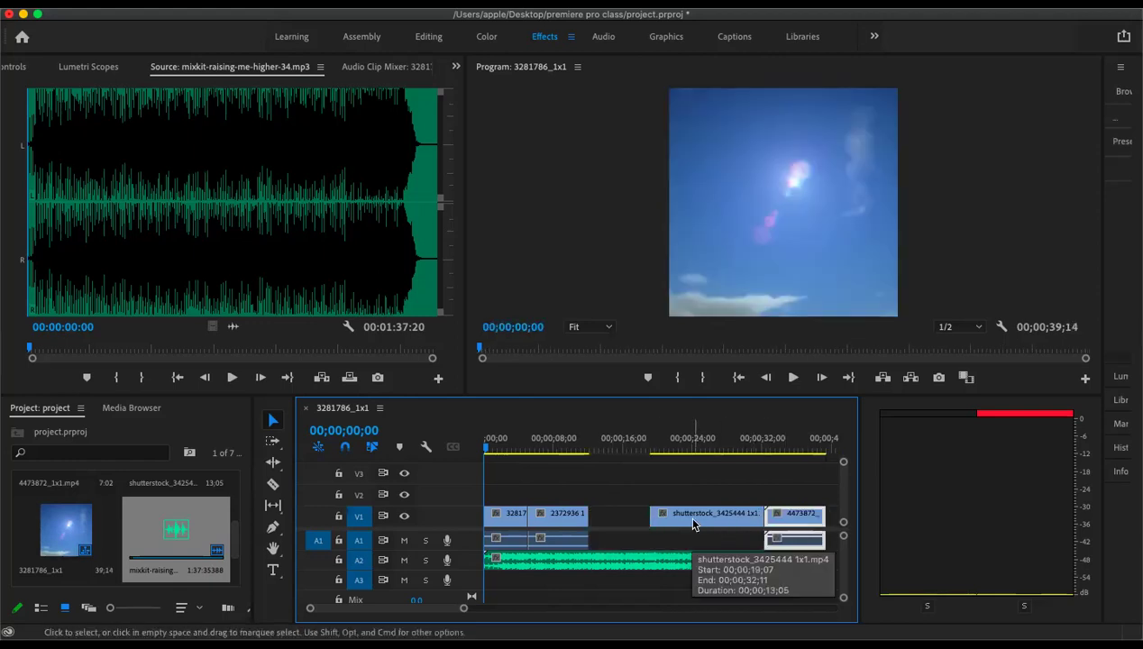
- Move the shutterstock_3425444 clip back against the 2372936 clip and close the gap before the 4473872_1x1.mp4 clip
drag(693, 523, 649, 523)
click(619, 519)
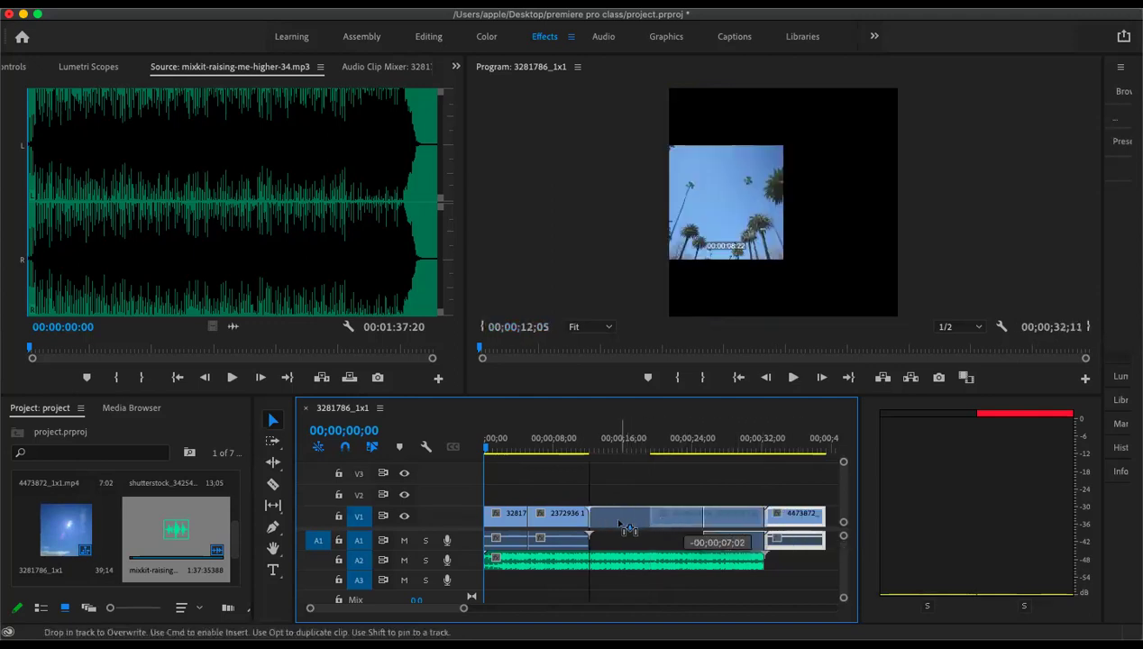
key(Delete)
click(649, 518)
click(724, 522)
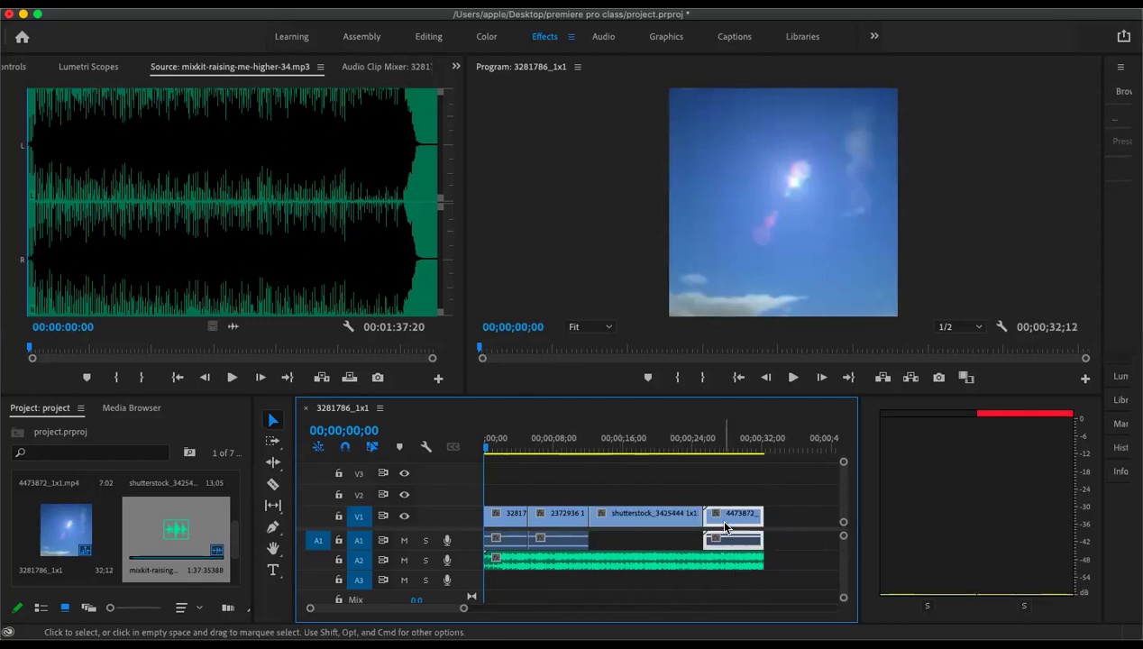
mouse_move(616, 568)
mouse_down()
mouse_move(625, 585)
mouse_move(612, 580)
mouse_up()
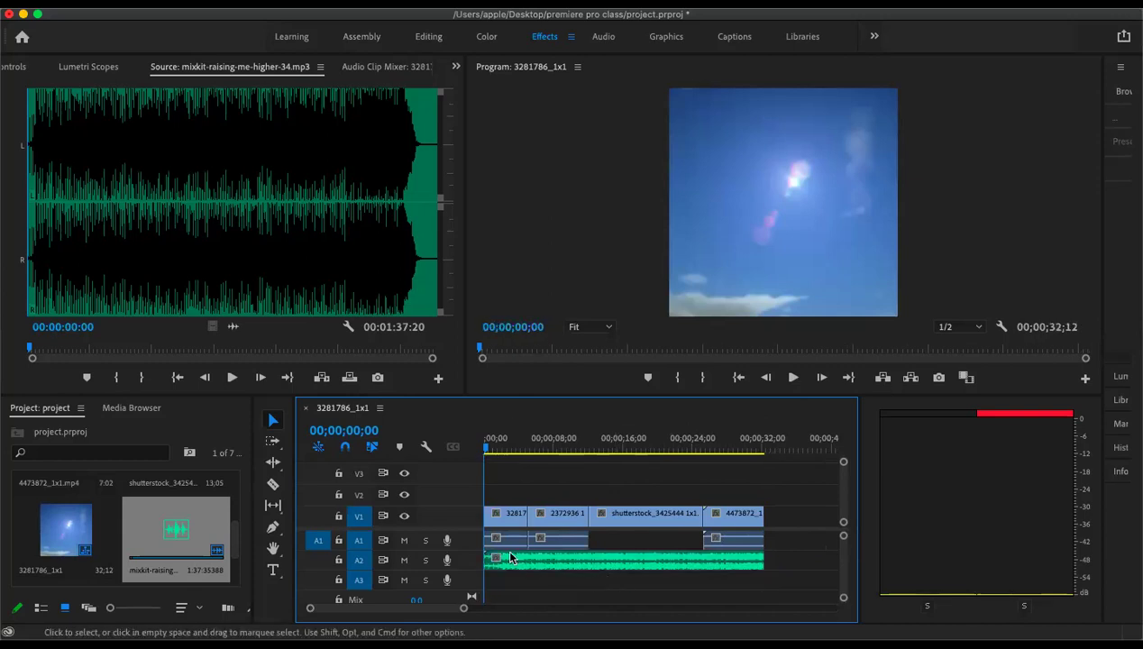
- Shift the A2 music clip to start at about 00;00;01;11, and play the opening of the sequence
drag(511, 555, 525, 566)
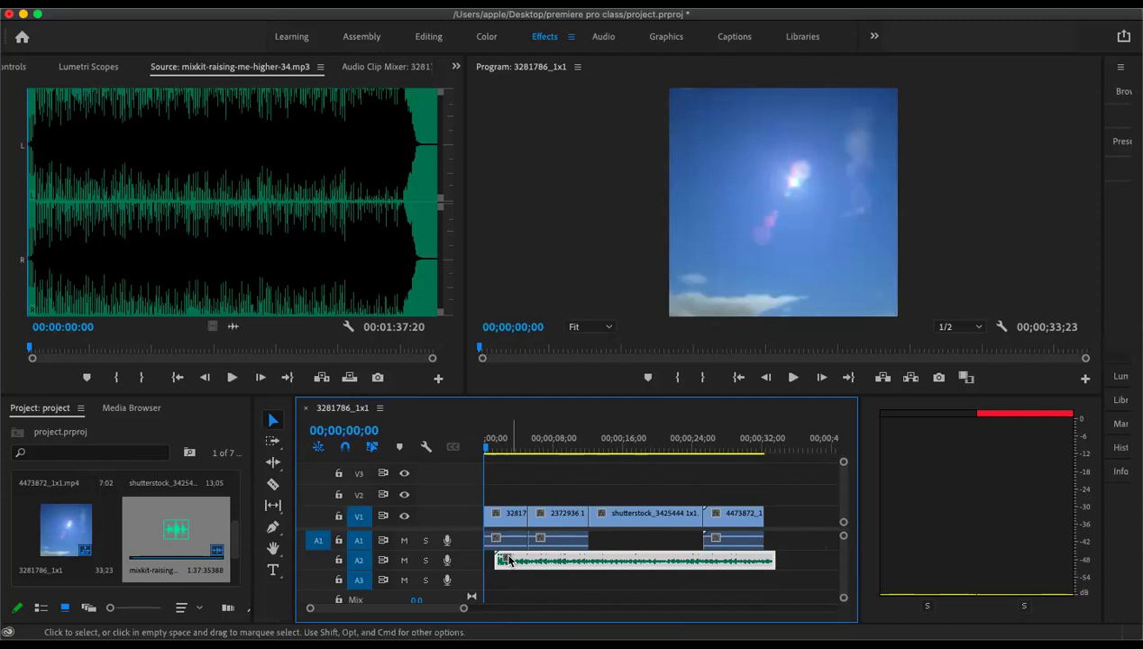
drag(460, 611, 400, 610)
click(547, 510)
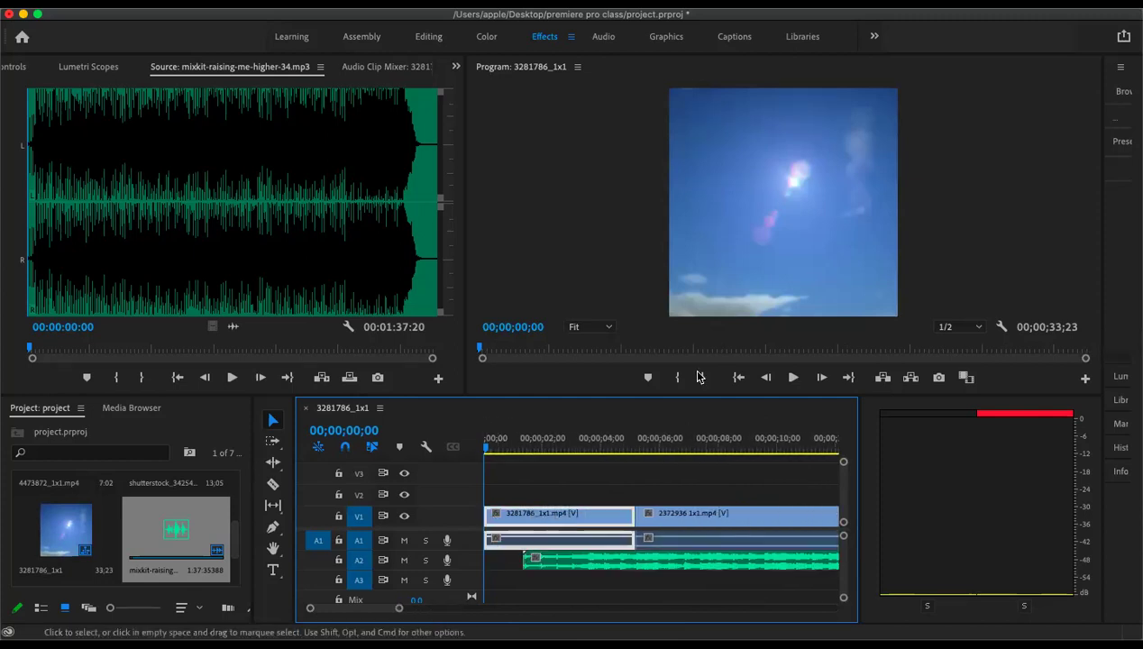
click(793, 378)
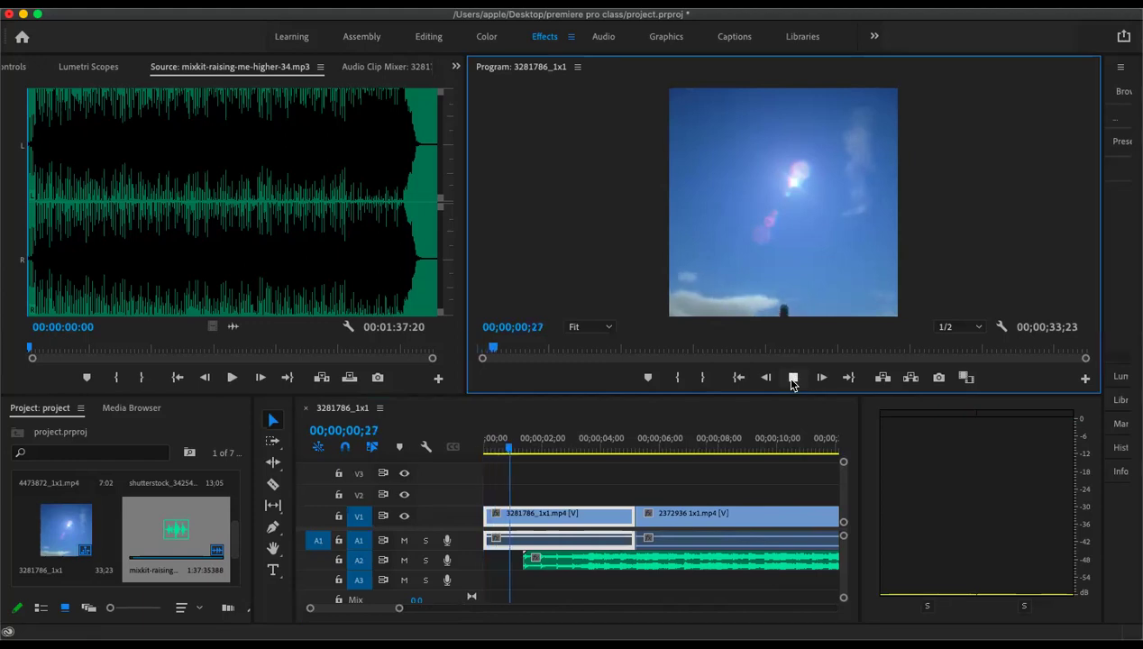
click(793, 378)
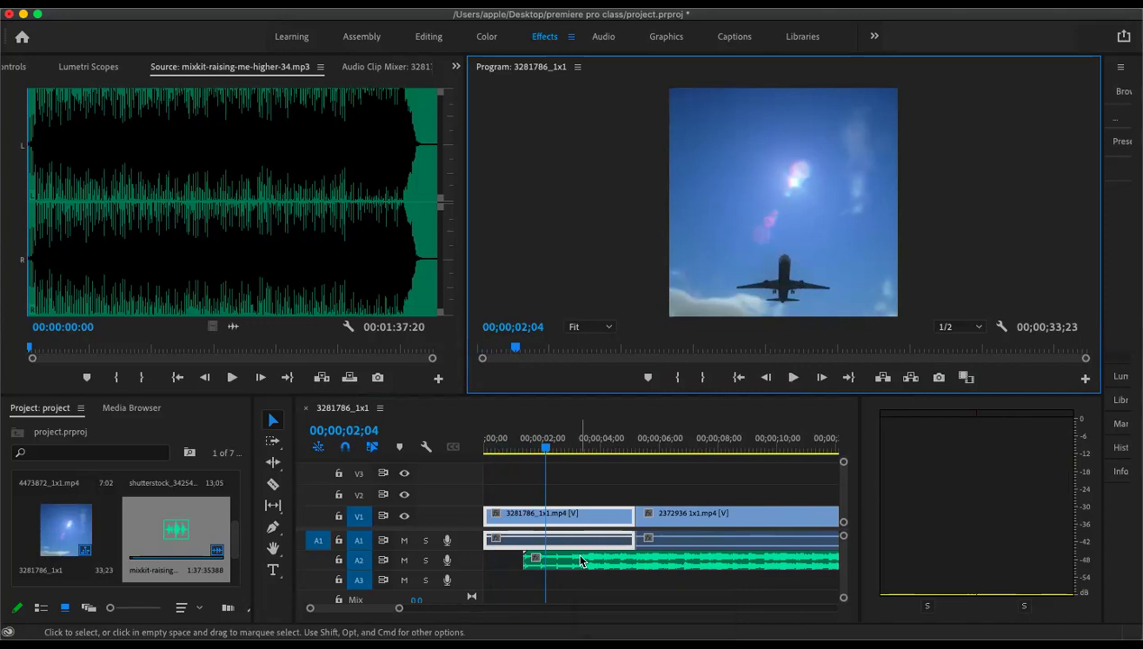
- Shift the A2 music clip earlier to start at about 00;00;01;00, and play the sequence from the start
drag(566, 563, 554, 572)
key(space)
key(space)
key(Home)
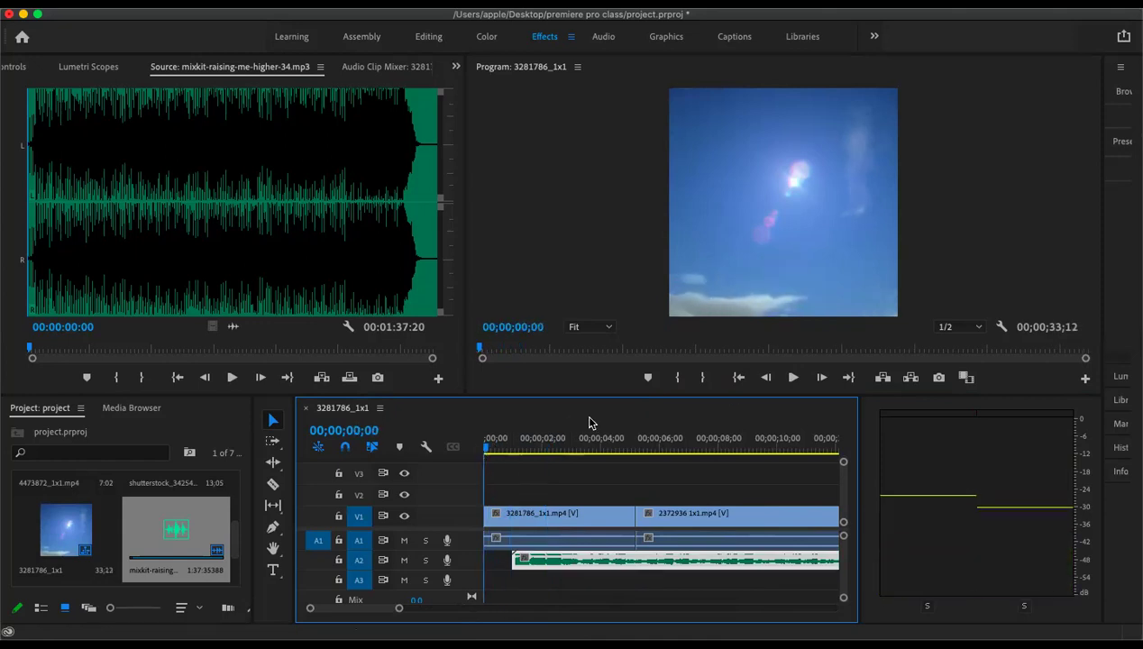
click(787, 386)
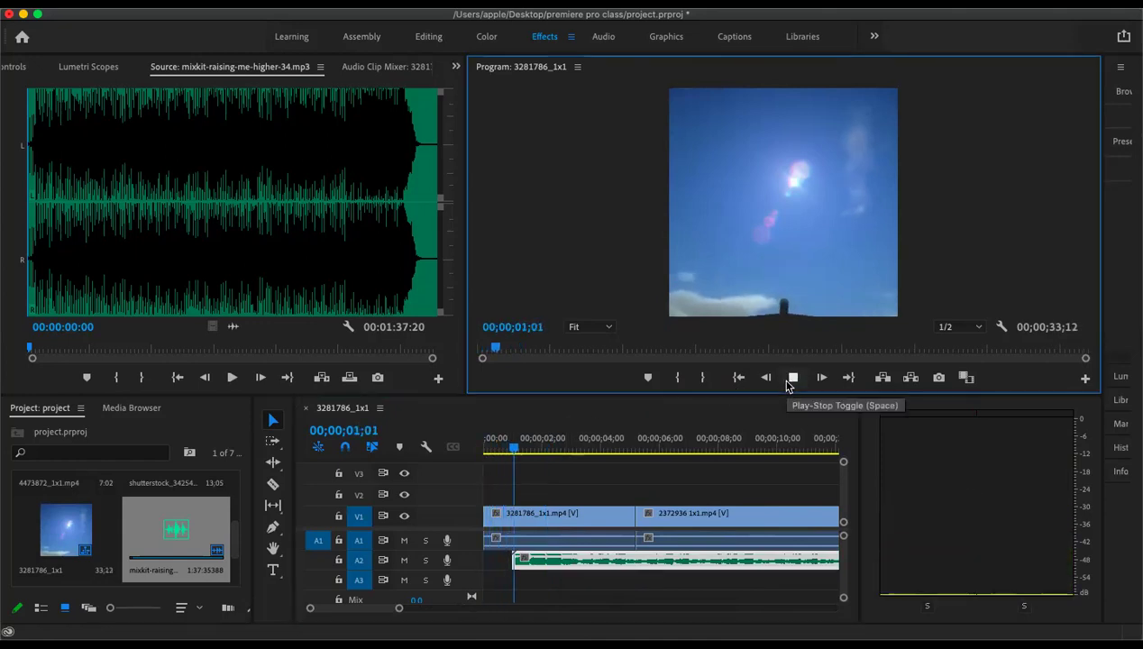
click(787, 386)
- Shift the A2 music clip earlier to start at about 00;00;00;20, play from the start, and return the playhead to 00;00;00;00
click(592, 566)
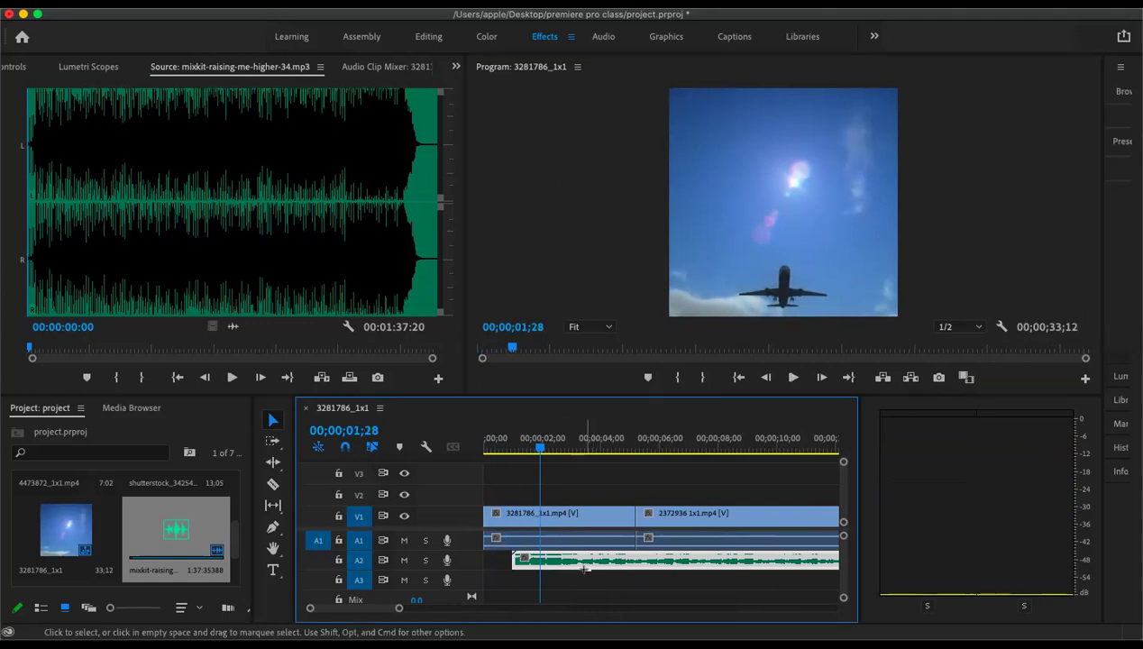
drag(593, 566, 586, 566)
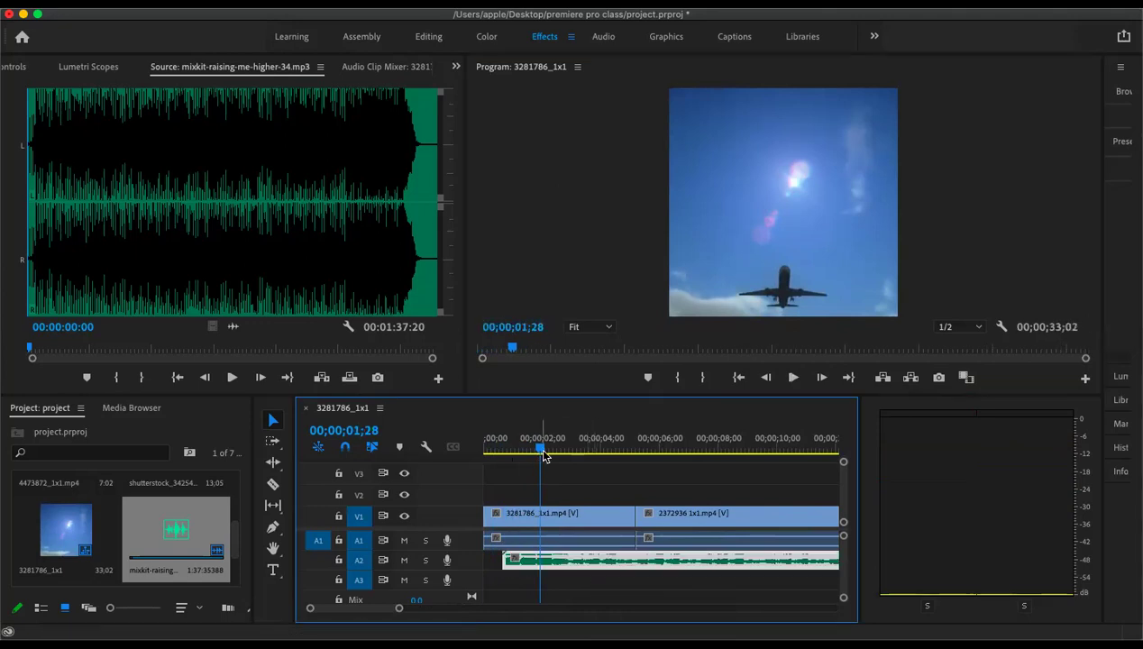
drag(539, 447, 431, 446)
click(785, 377)
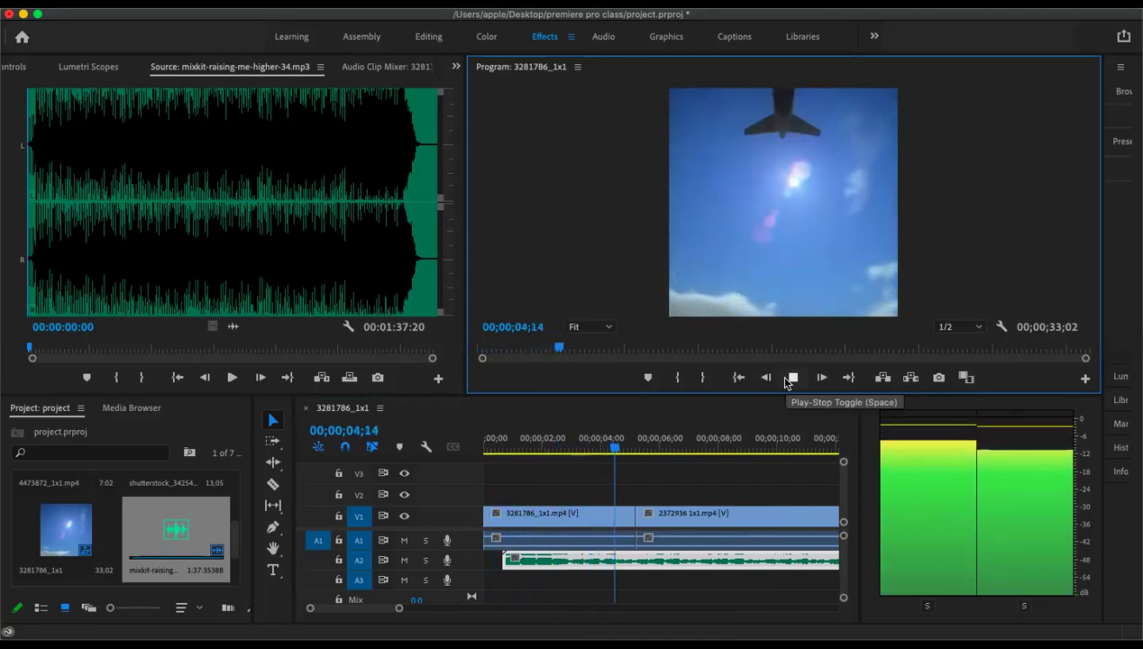
click(803, 385)
click(802, 385)
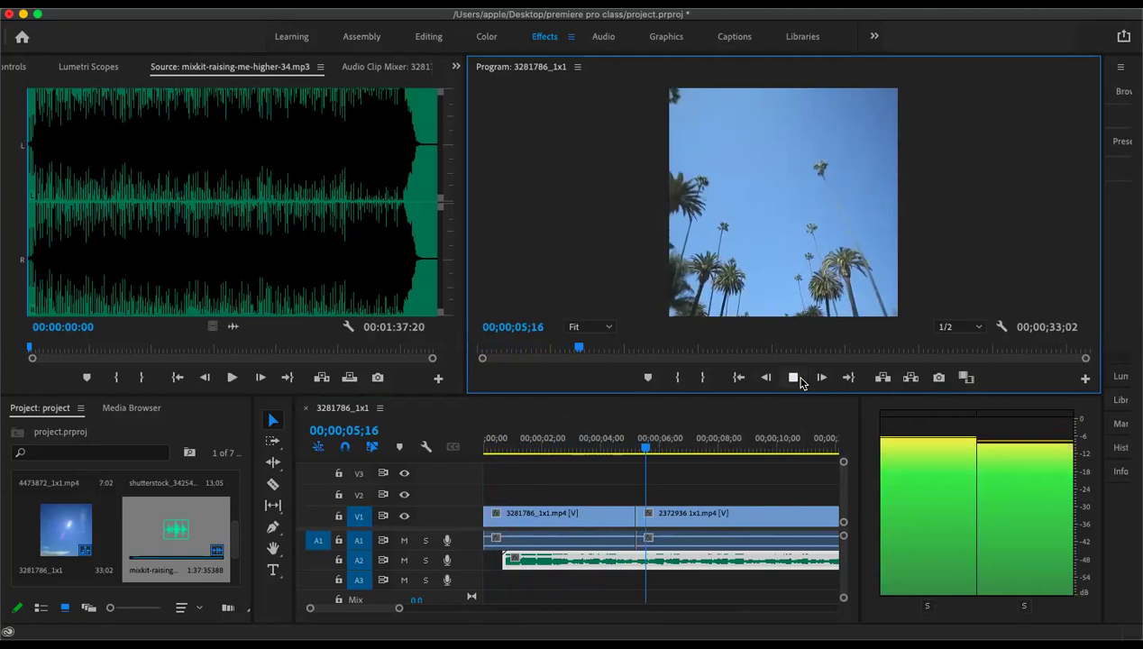
click(793, 377)
drag(657, 448, 469, 461)
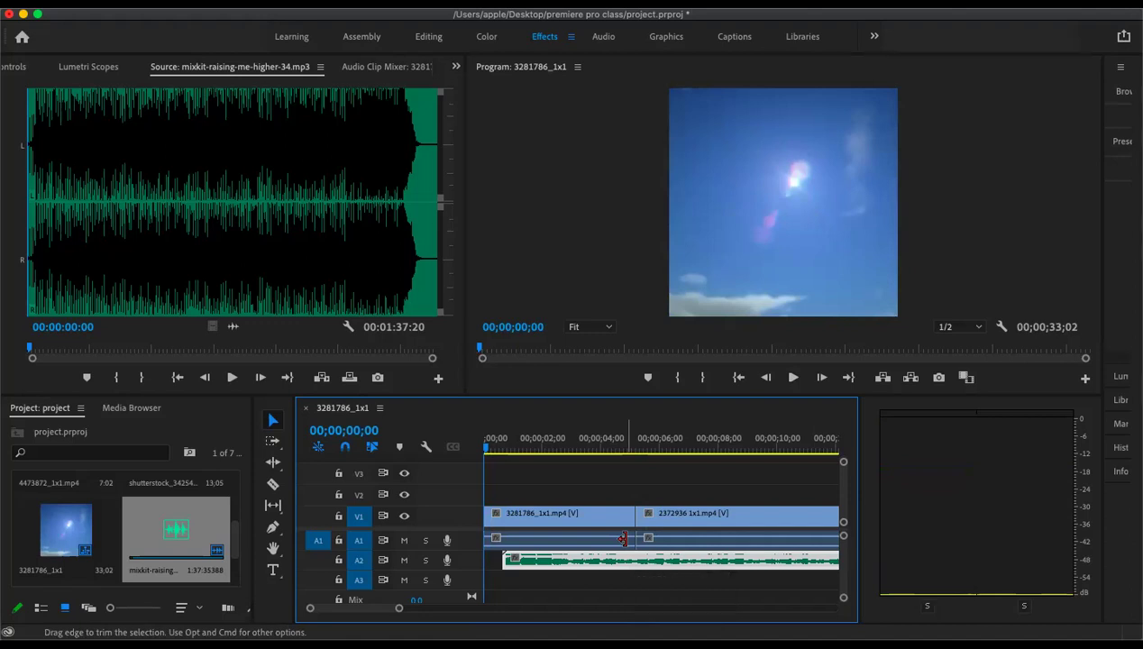
- Select all clips from the first V1 clip onward with the Track Select Forward tool, and return to the Selection tool
click(274, 441)
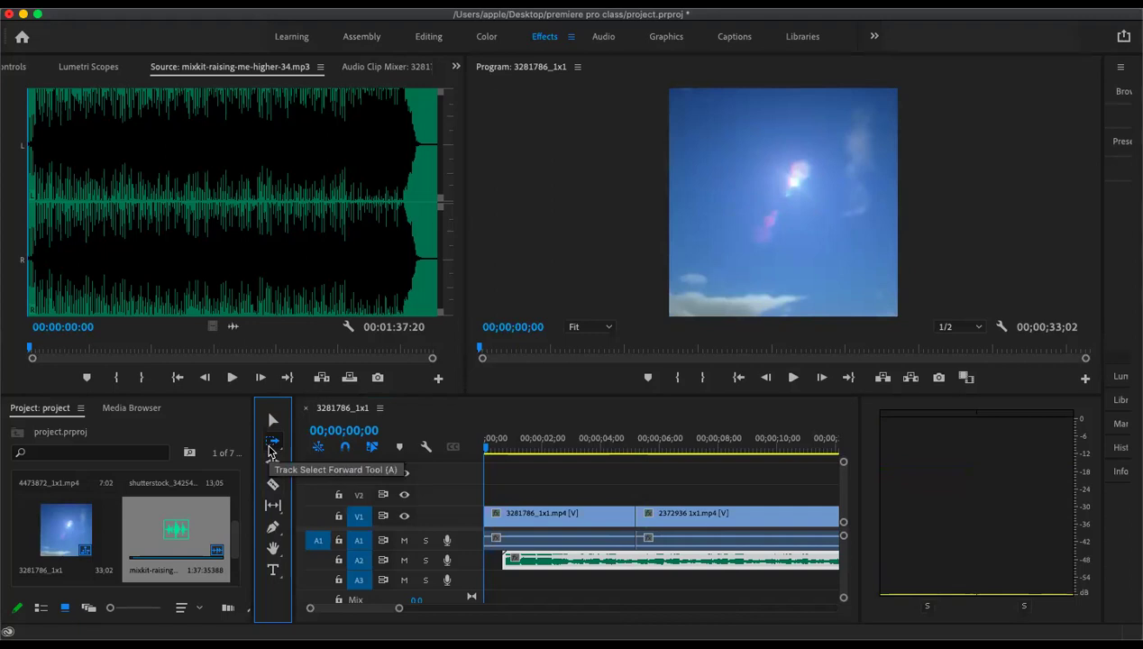
click(560, 521)
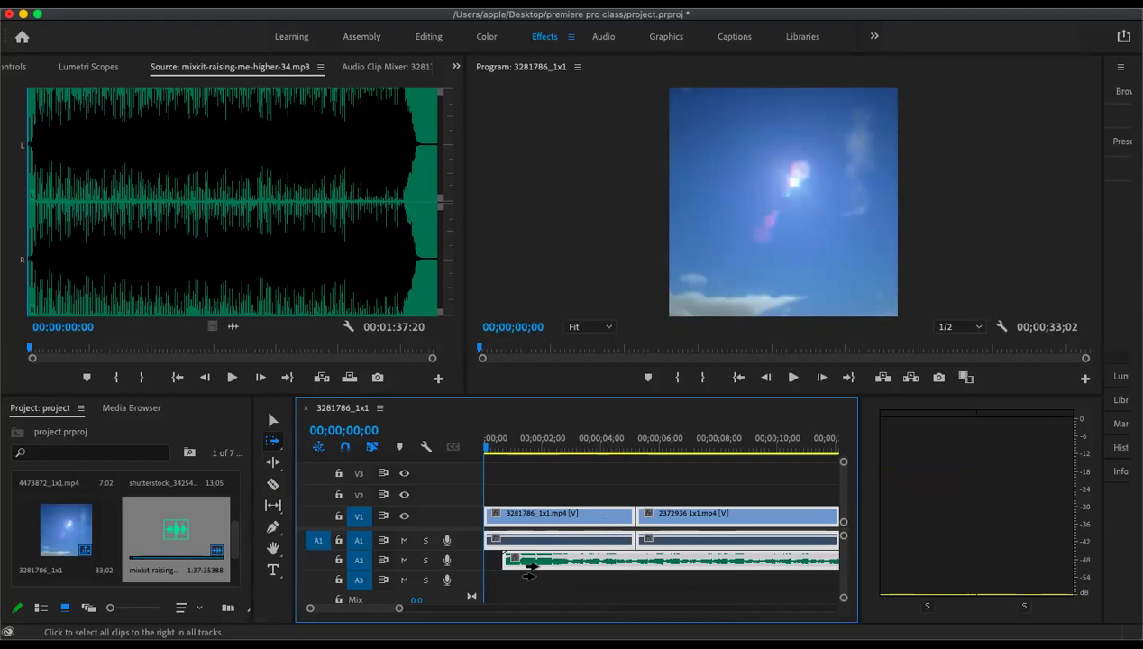
click(273, 420)
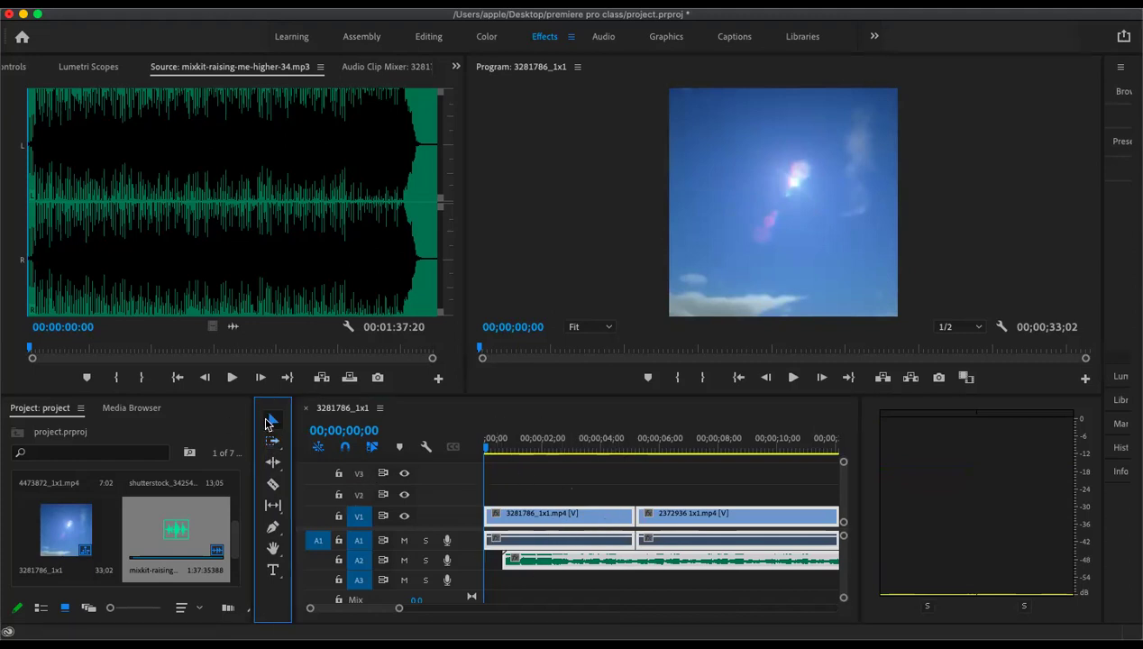
- Trim the end of the A2 music clip to line up with the end of the last V1 clip
click(506, 553)
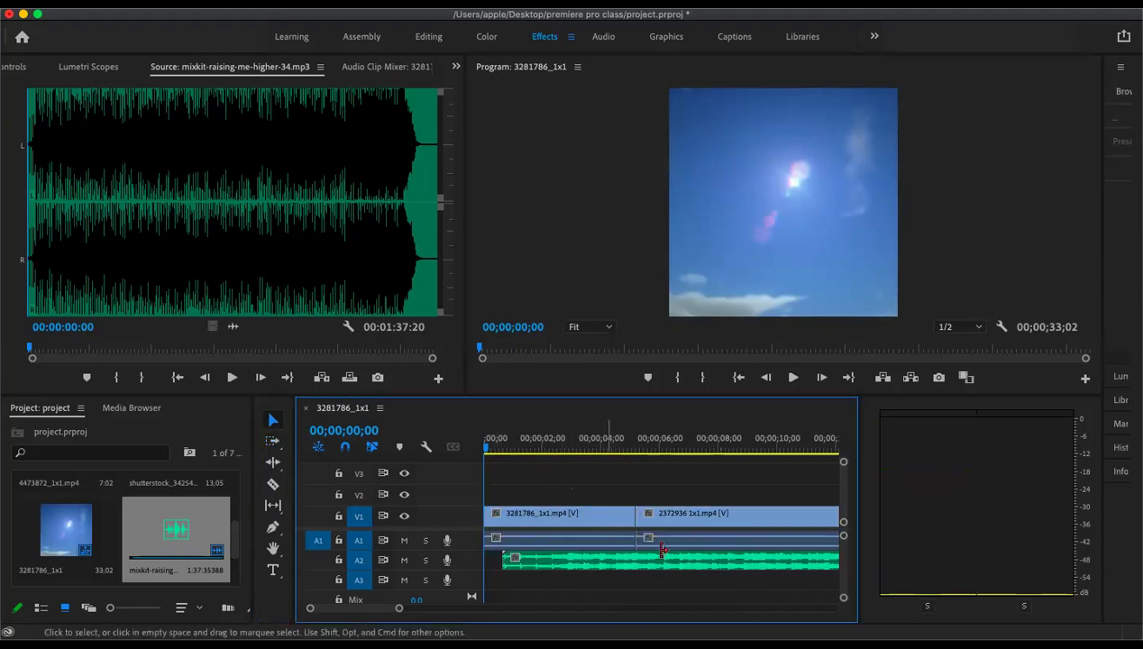
drag(389, 611, 451, 620)
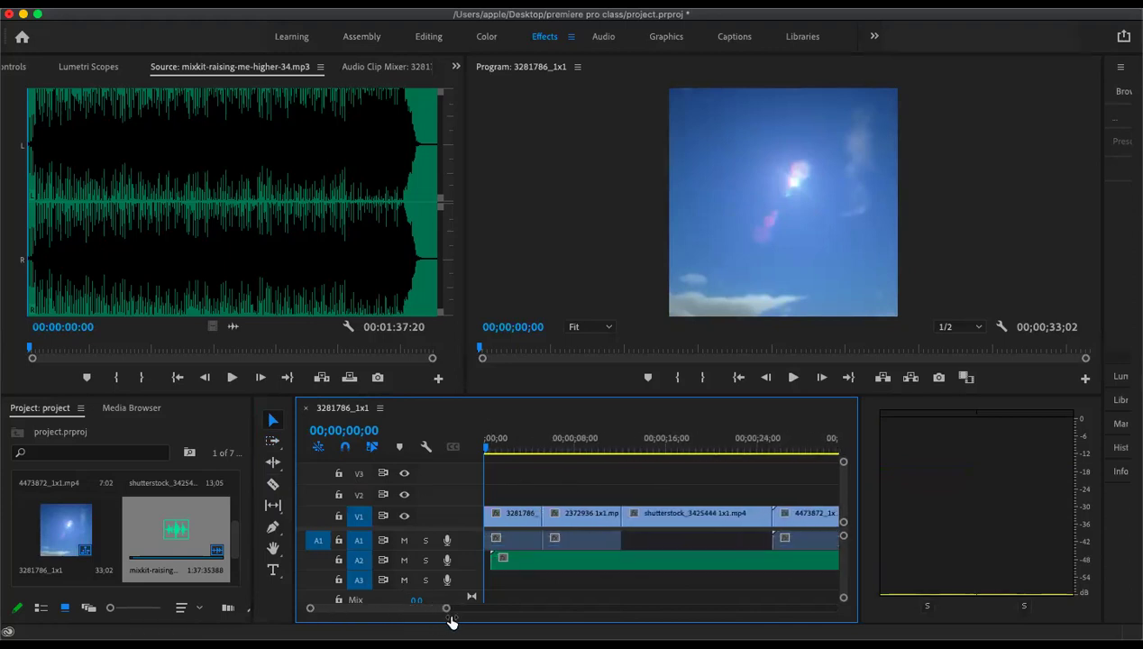
click(778, 566)
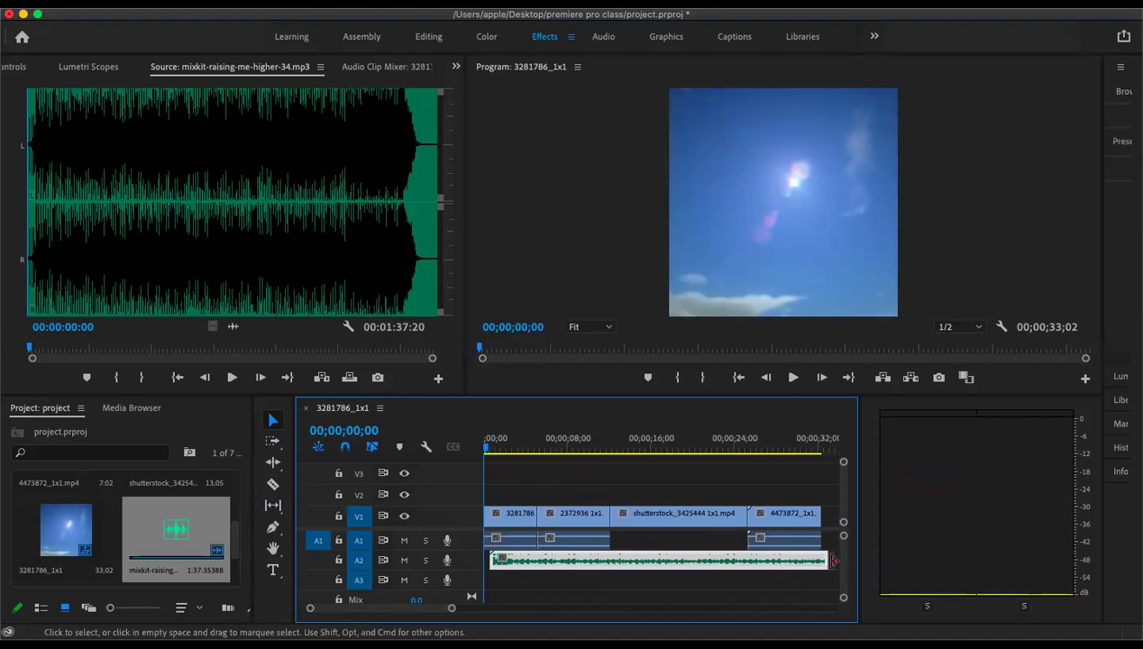
drag(825, 561, 821, 561)
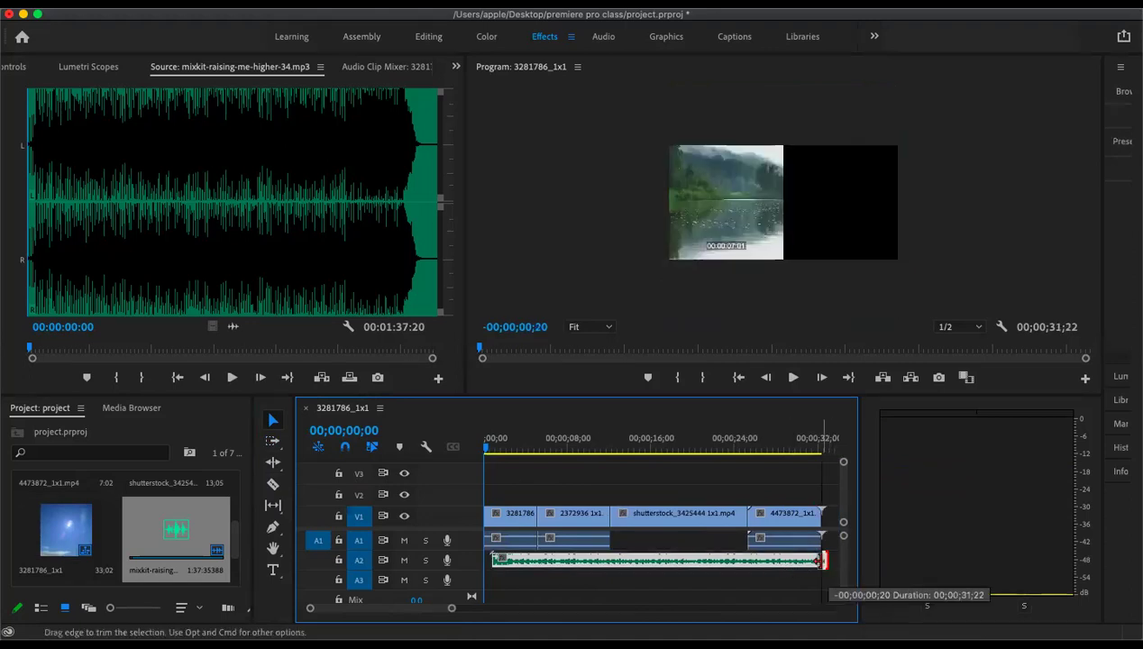
drag(443, 619, 820, 560)
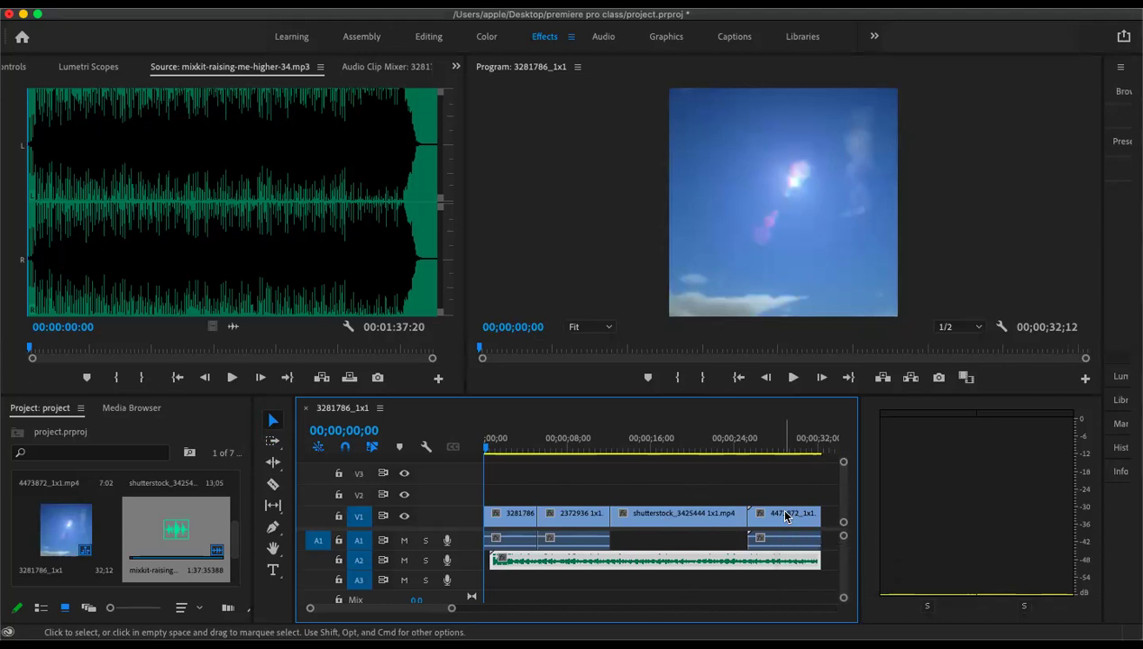
- Try shifting all clips from 2372936 1x1.mp4 onward about 9 seconds later with Track Select Forward, and undo the move
click(274, 441)
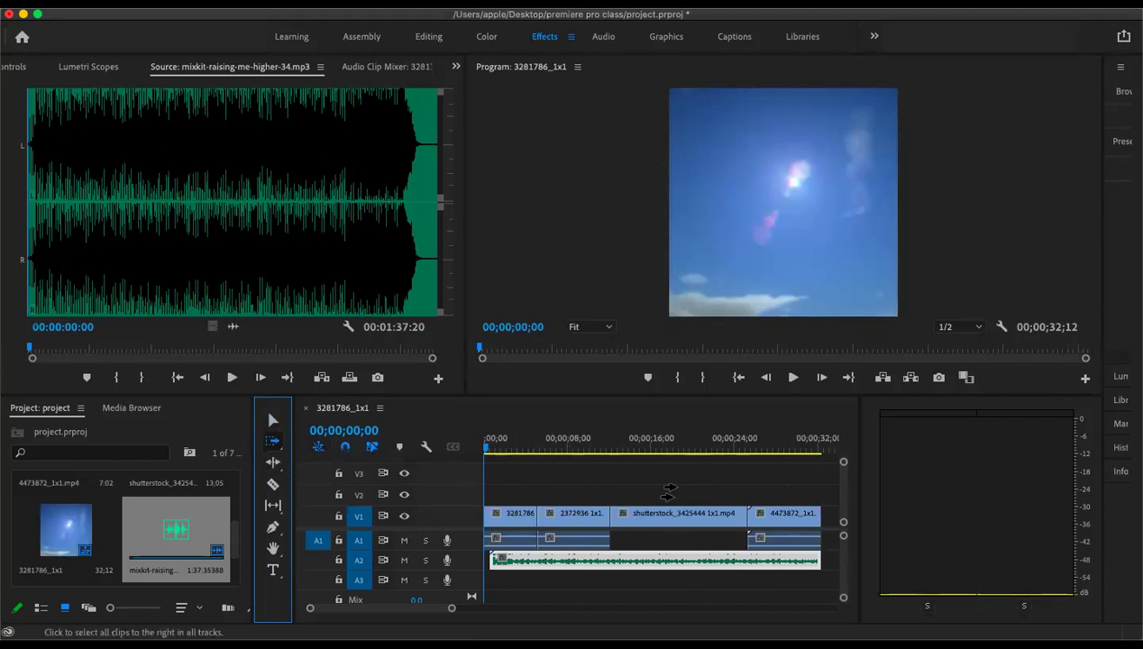
click(511, 517)
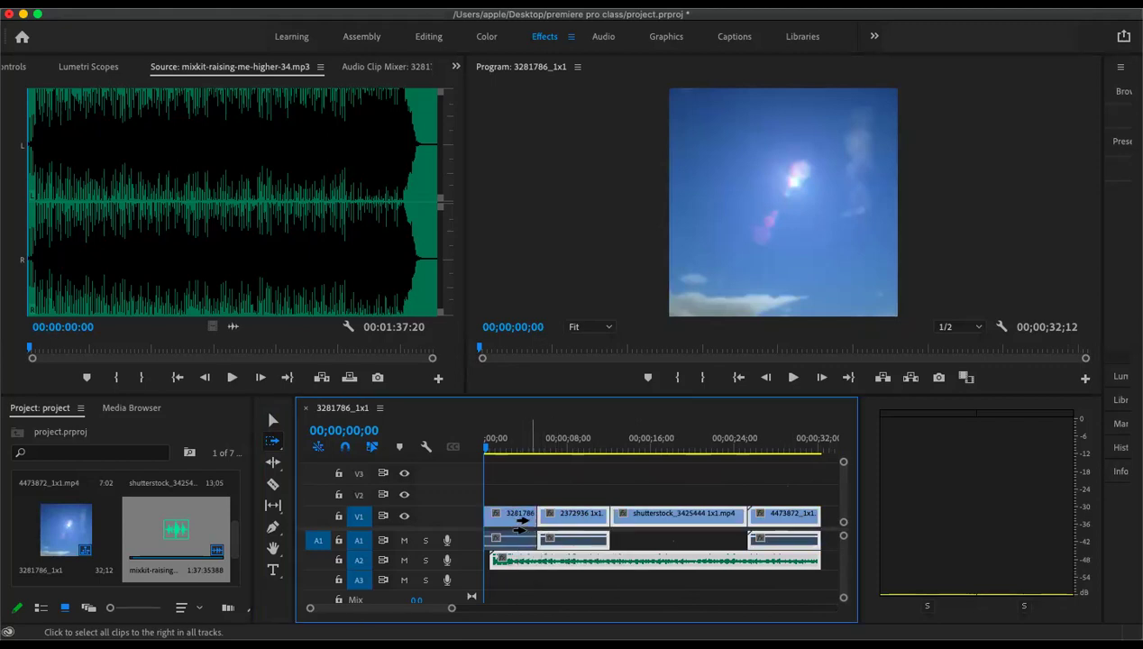
drag(507, 524, 645, 539)
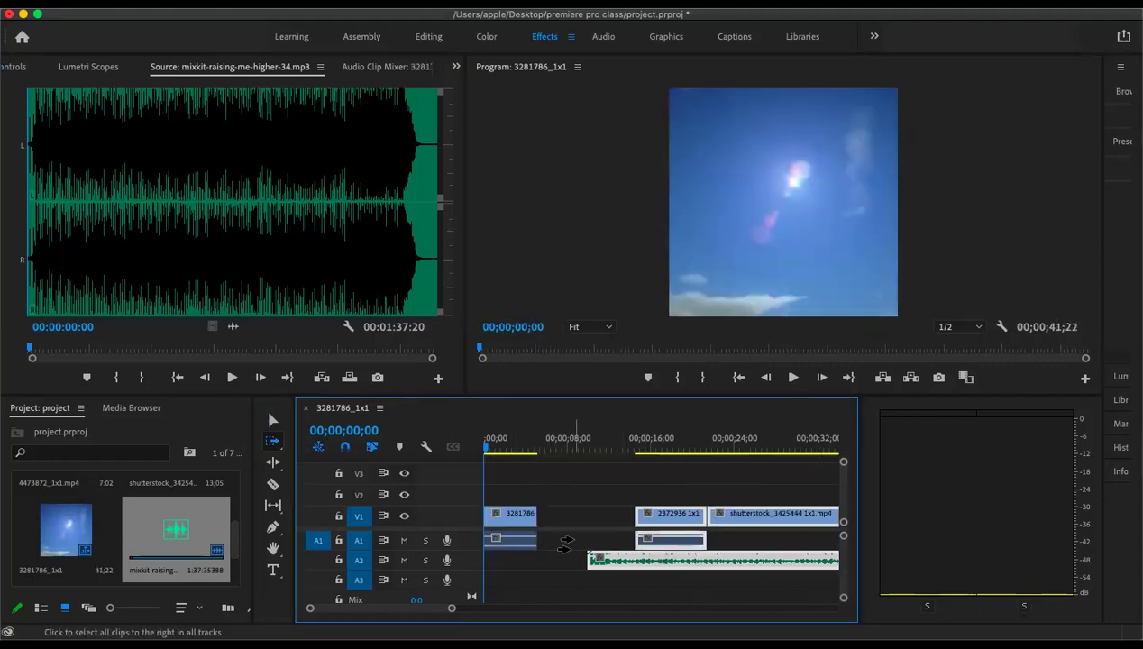
key(super+z)
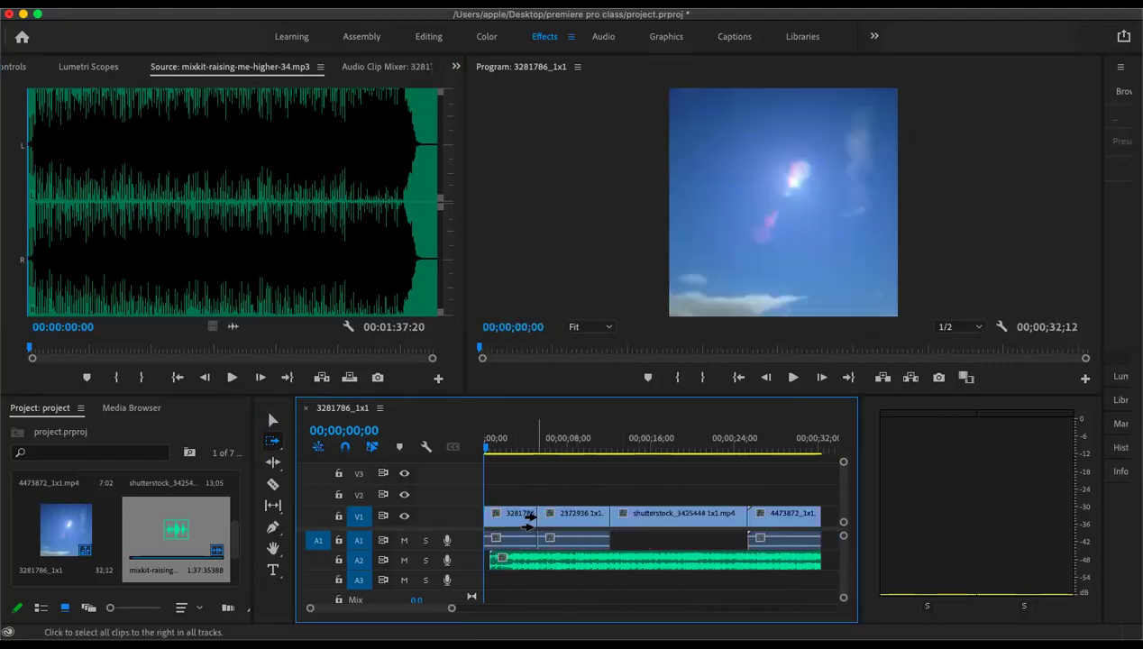
- Shift 2372936 1x1.mp4 and everything after it to start at 00;00;09;22, move them back against the first clip, and deselect
click(568, 519)
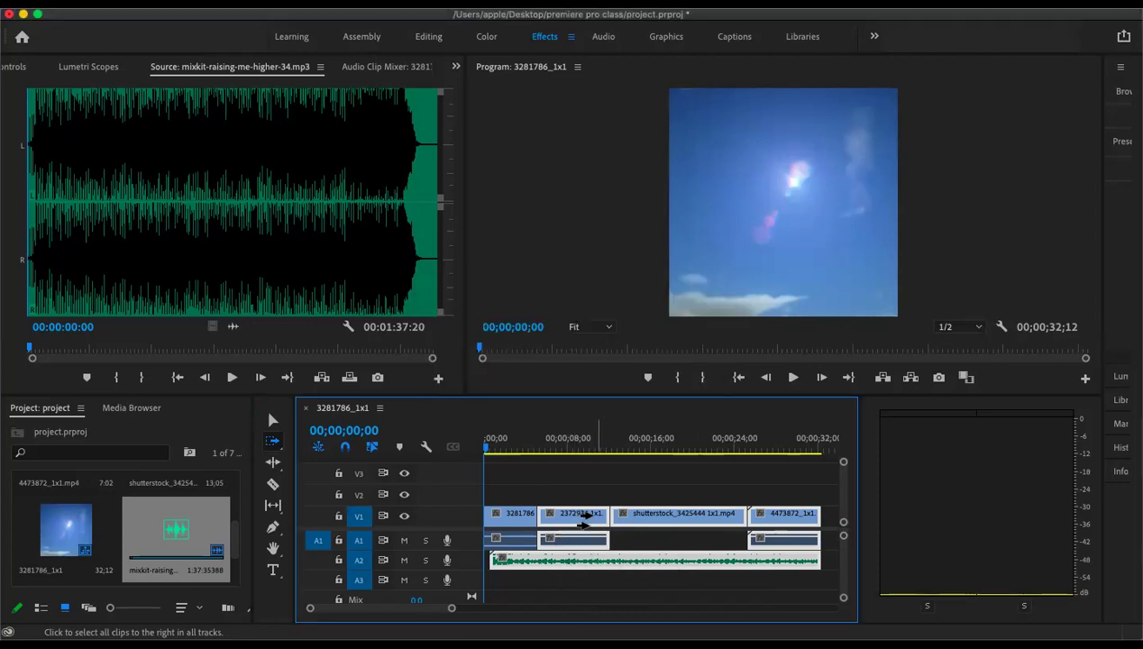
drag(582, 515, 646, 523)
drag(575, 516, 625, 516)
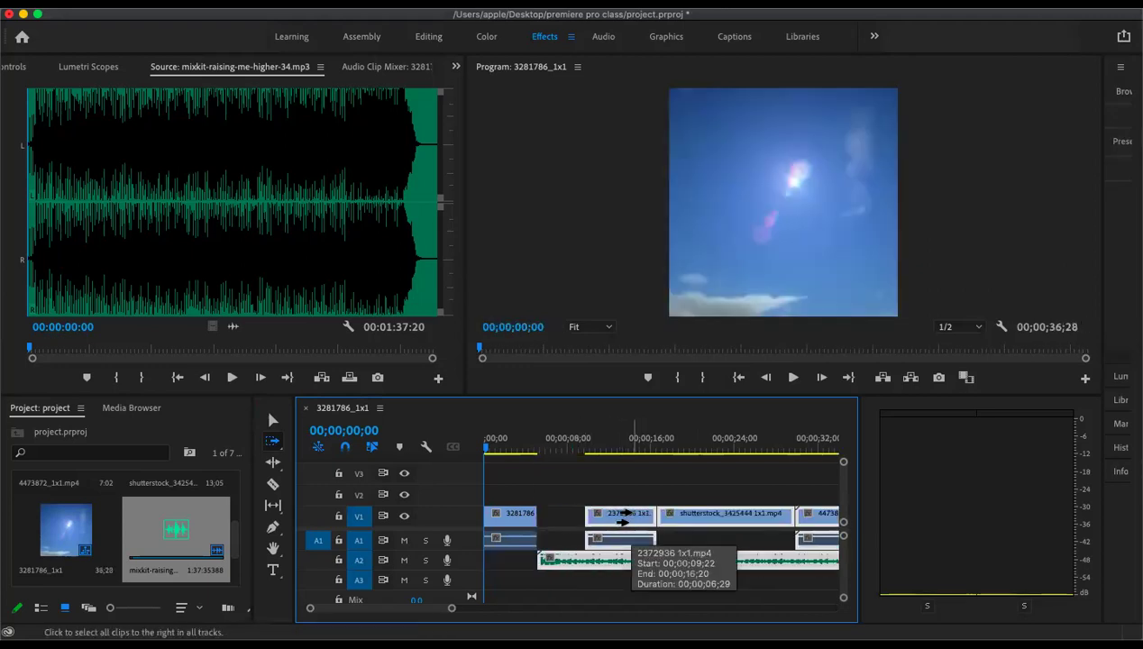
drag(624, 516, 532, 520)
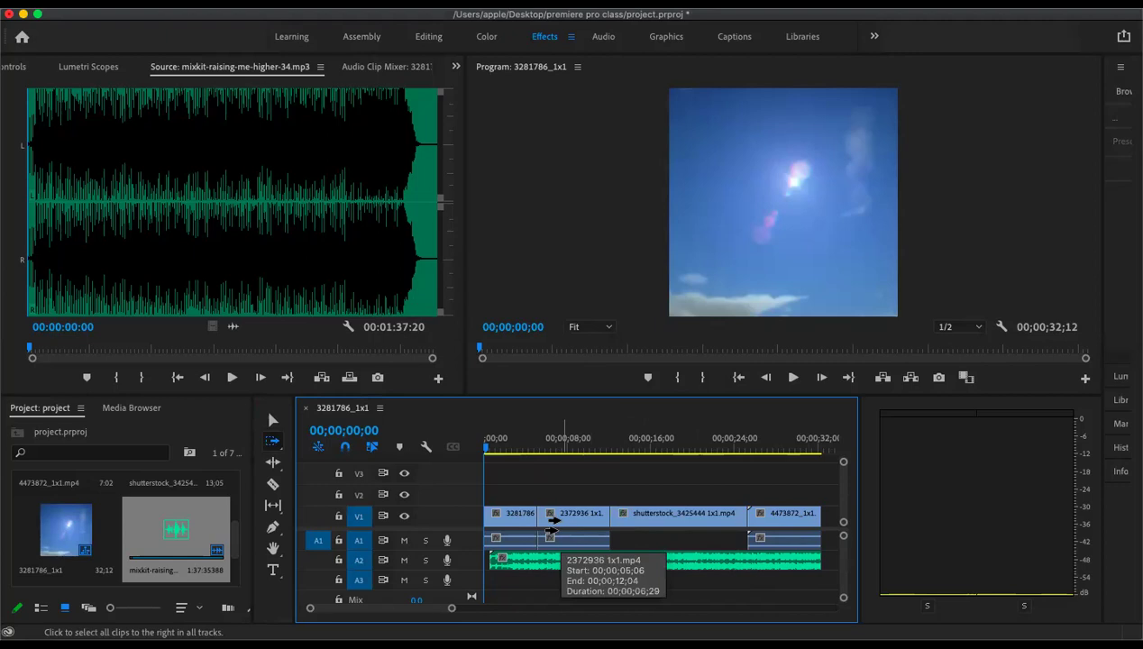
click(551, 521)
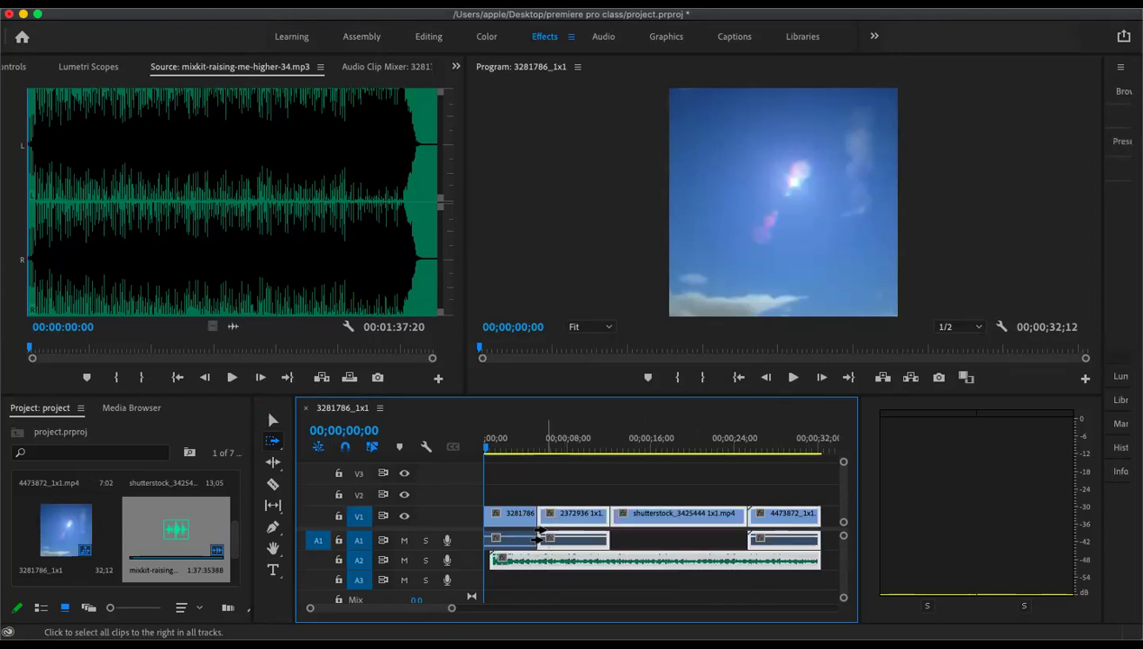
click(552, 465)
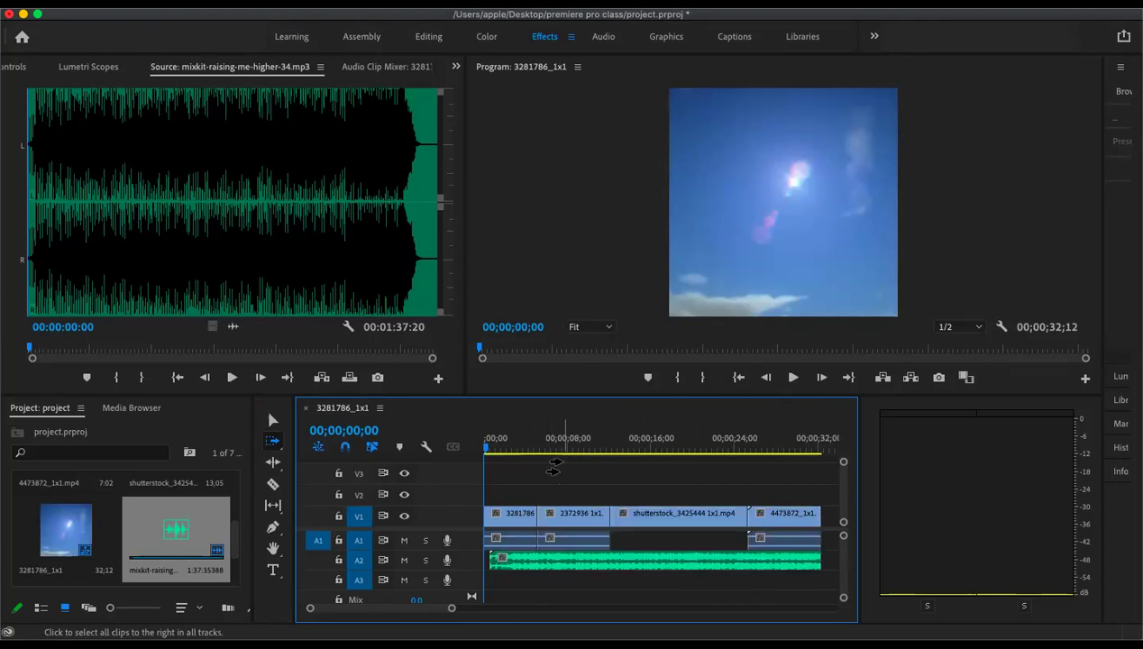
- Repeat the forward shift twice, undoing each, with the second one moving 2372936 1x1.mp4 to start at 00;00;14;05
click(536, 527)
drag(528, 521, 617, 541)
key(super+z)
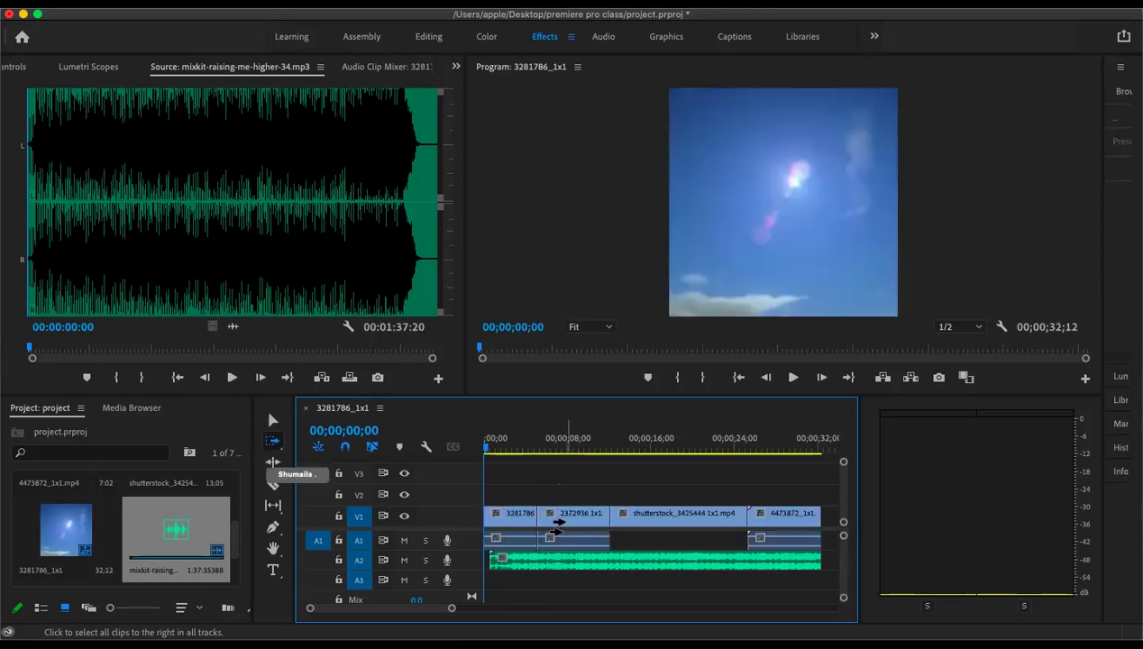
click(556, 526)
drag(556, 526, 656, 532)
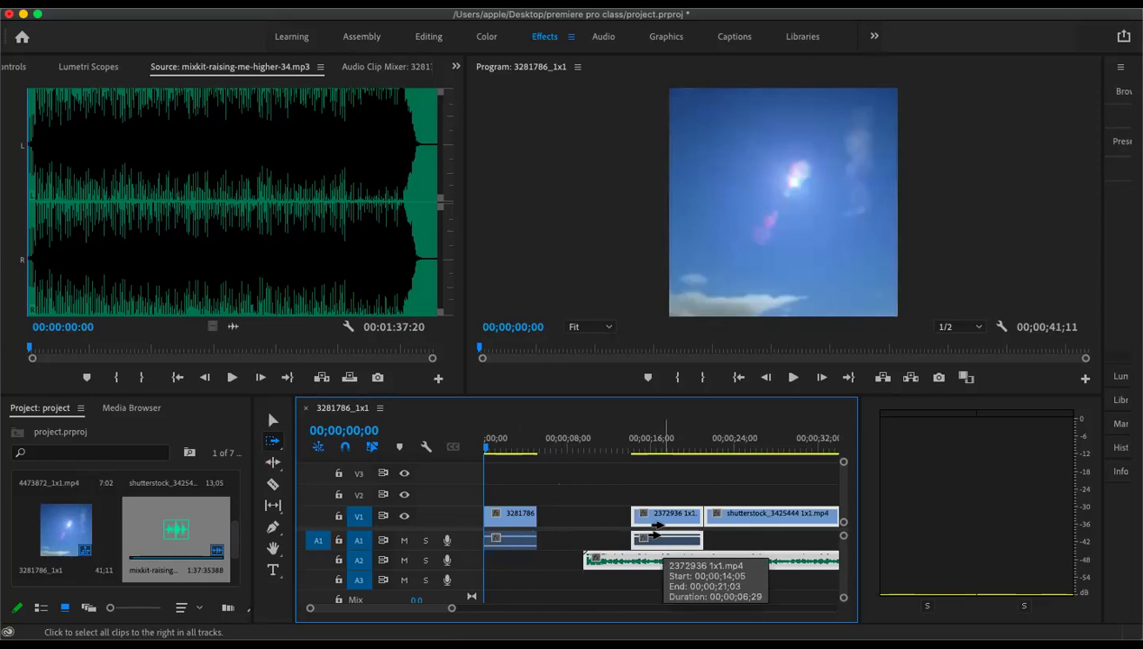
key(super+z)
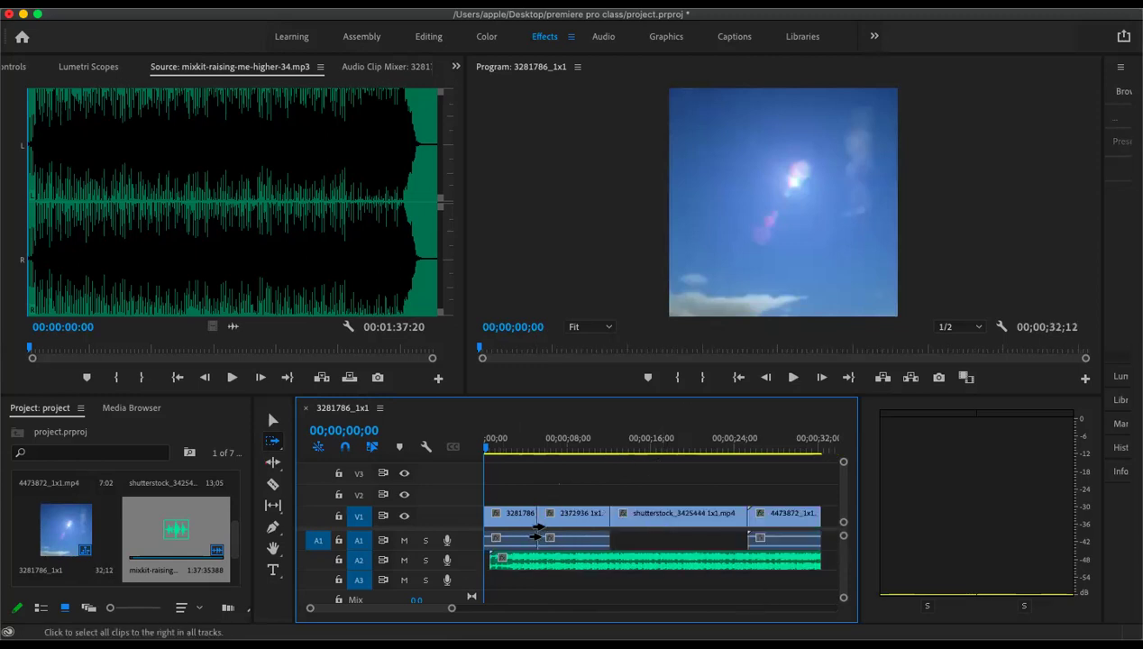
- Select only the V1 clips from 2372936 1x1.mp4 onward, without the A2 music, and try shifting them later
shift+click(552, 521)
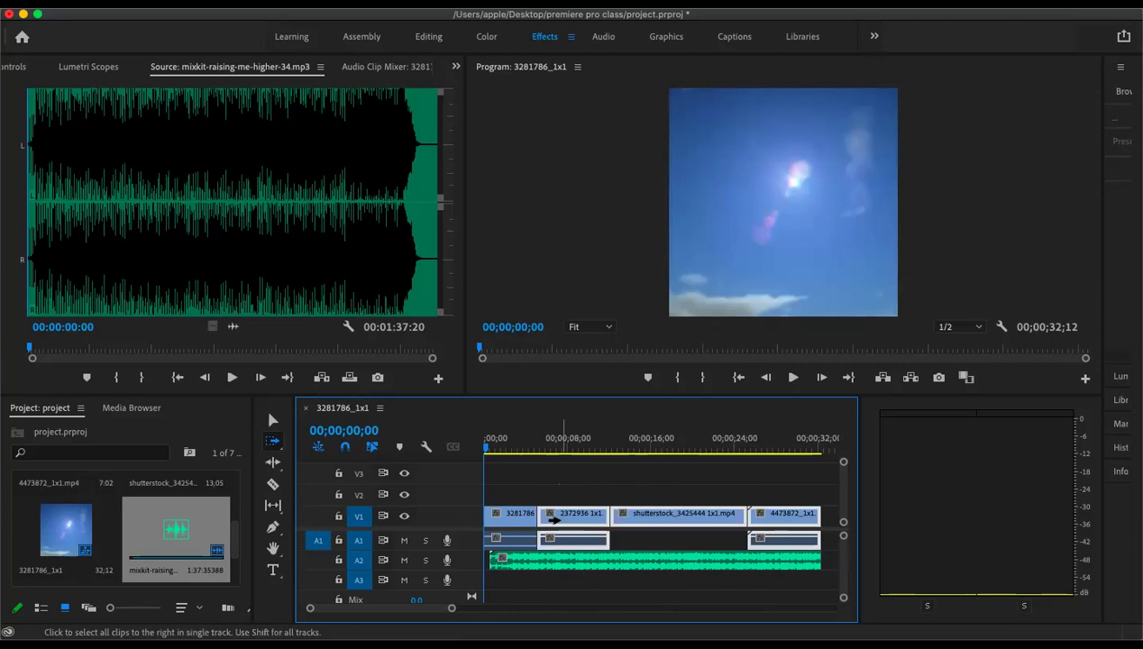
drag(559, 521, 649, 516)
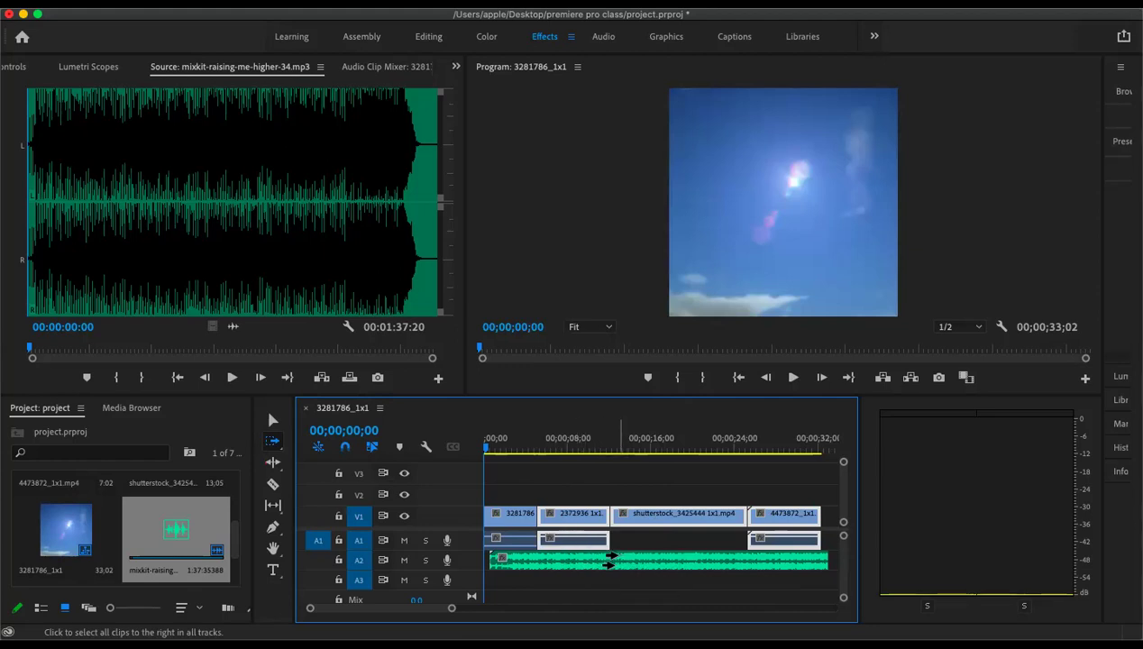
click(583, 489)
click(515, 484)
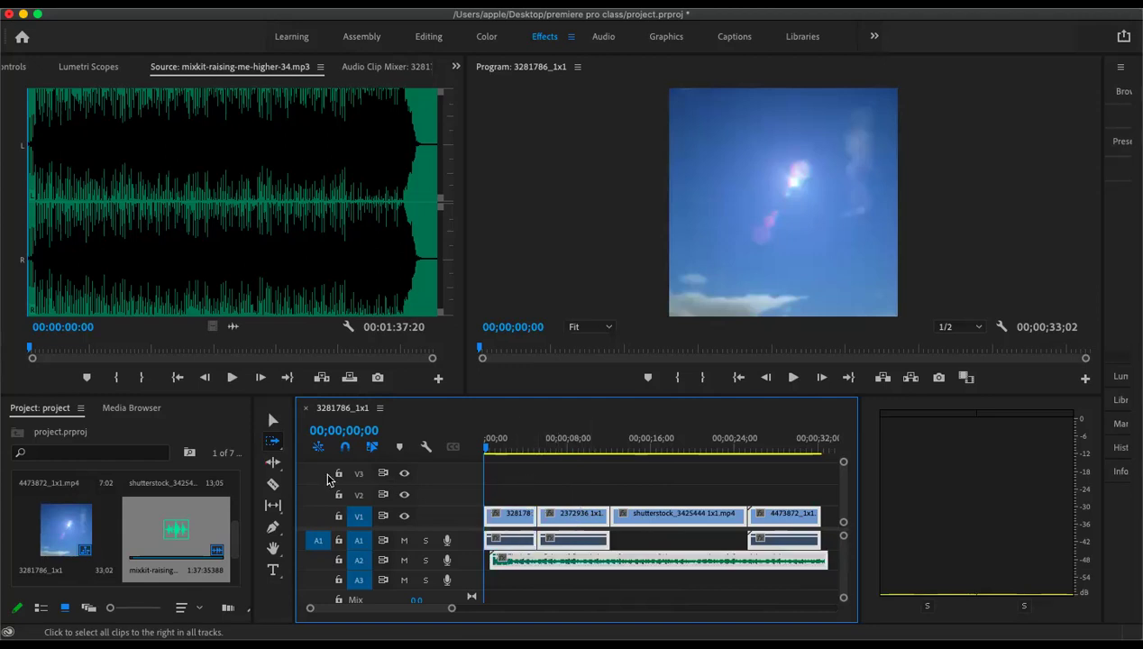
- Use the Selection tool to select 2372936 1x1.mp4, the shutterstock_3425444 clip and the A2 music one at a time, and deselect
click(270, 420)
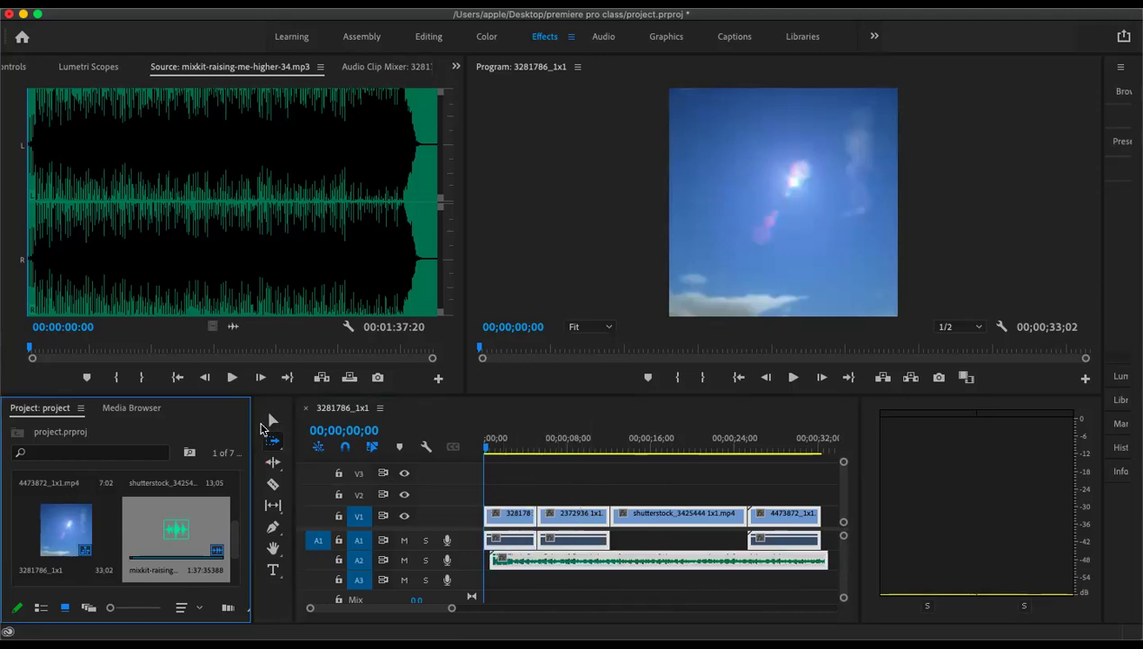
click(572, 479)
click(586, 515)
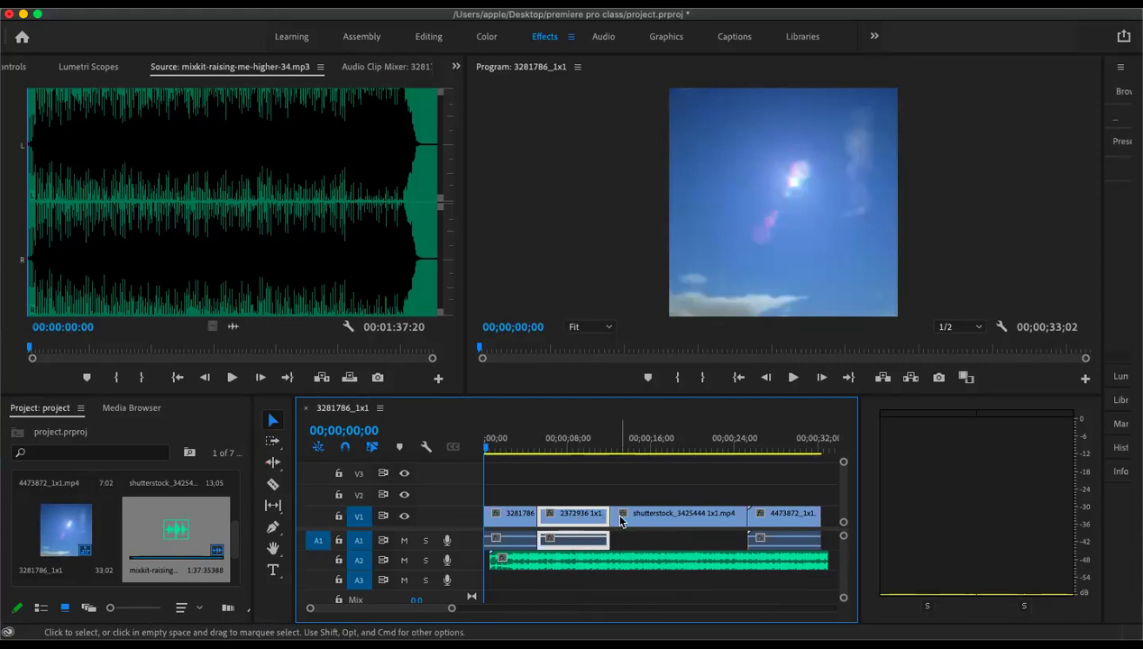
click(616, 517)
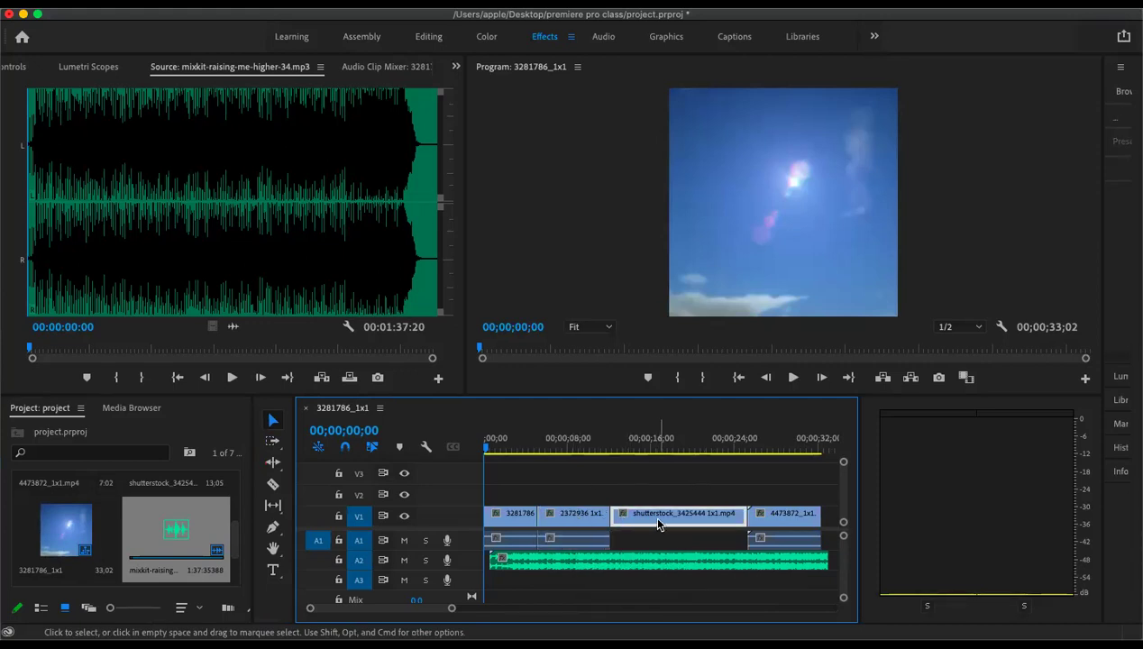
click(635, 560)
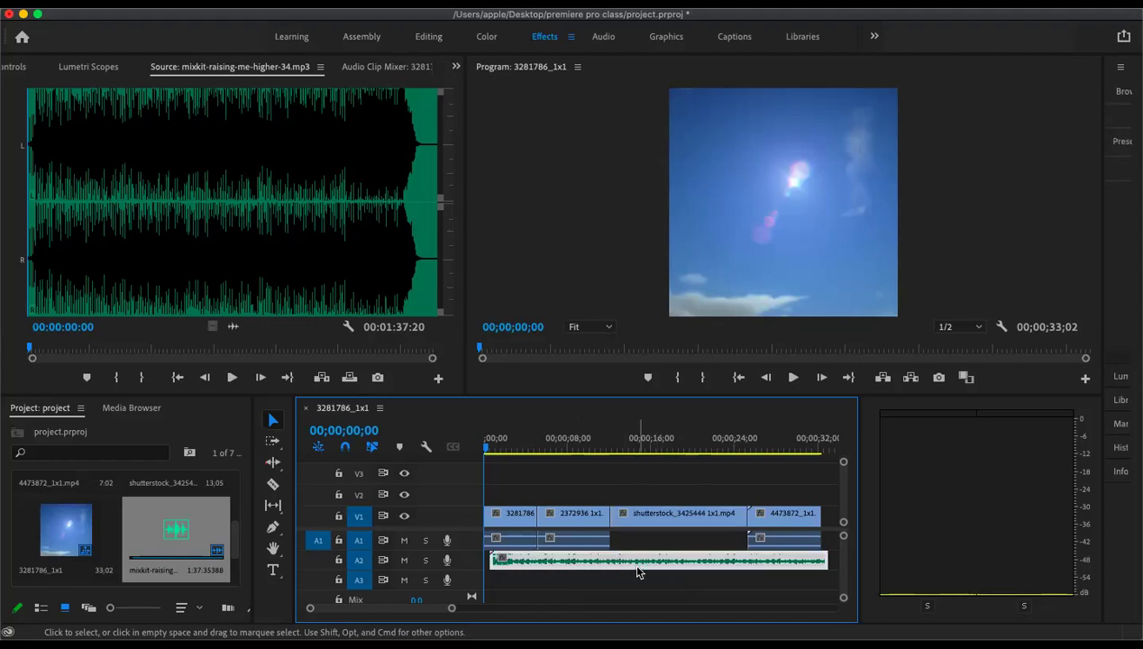
click(631, 469)
- Shift all clips from shutterstock_3425444 1x1.mp4 onward about 4.5 seconds later with Track Select Forward, and move them back
click(274, 444)
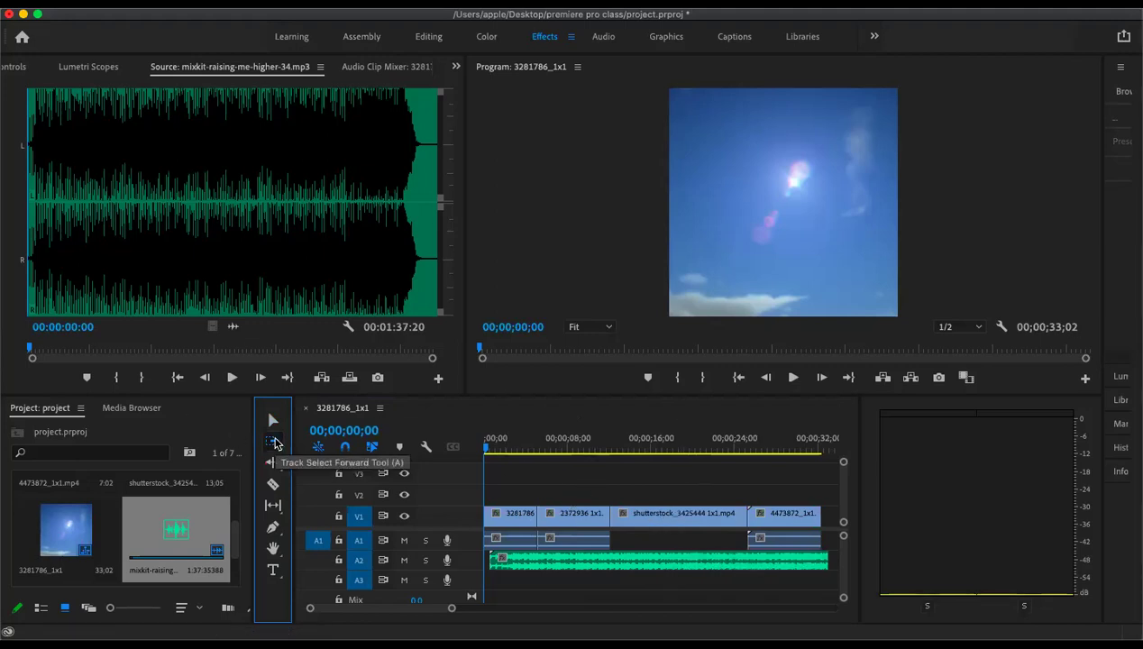
click(280, 445)
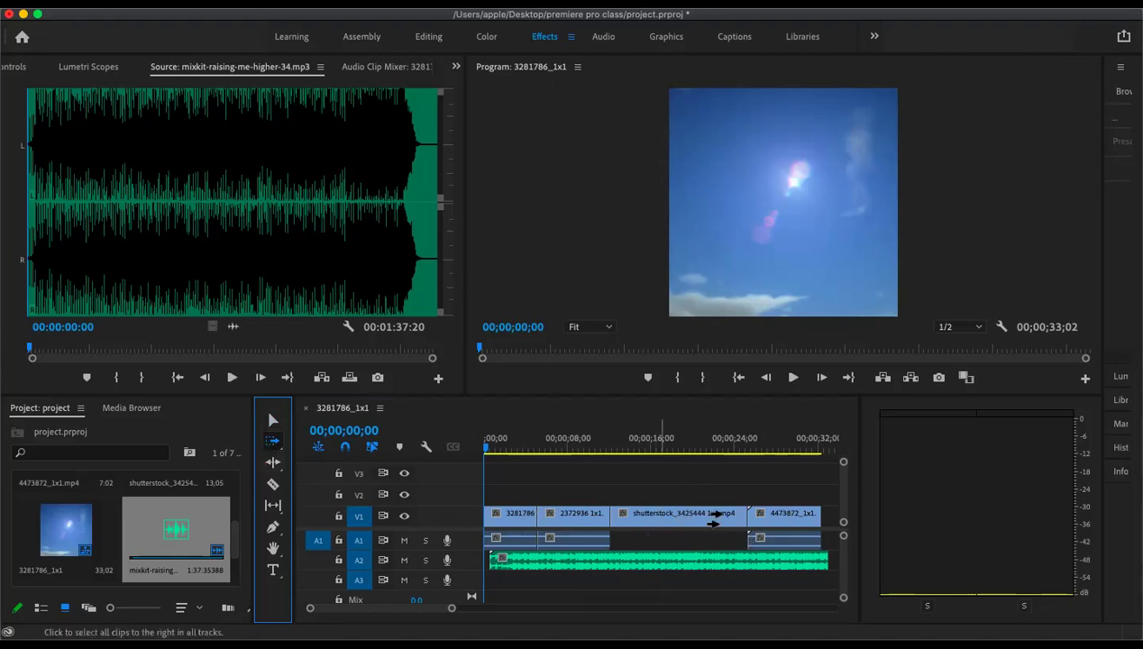
click(647, 512)
drag(647, 514, 693, 516)
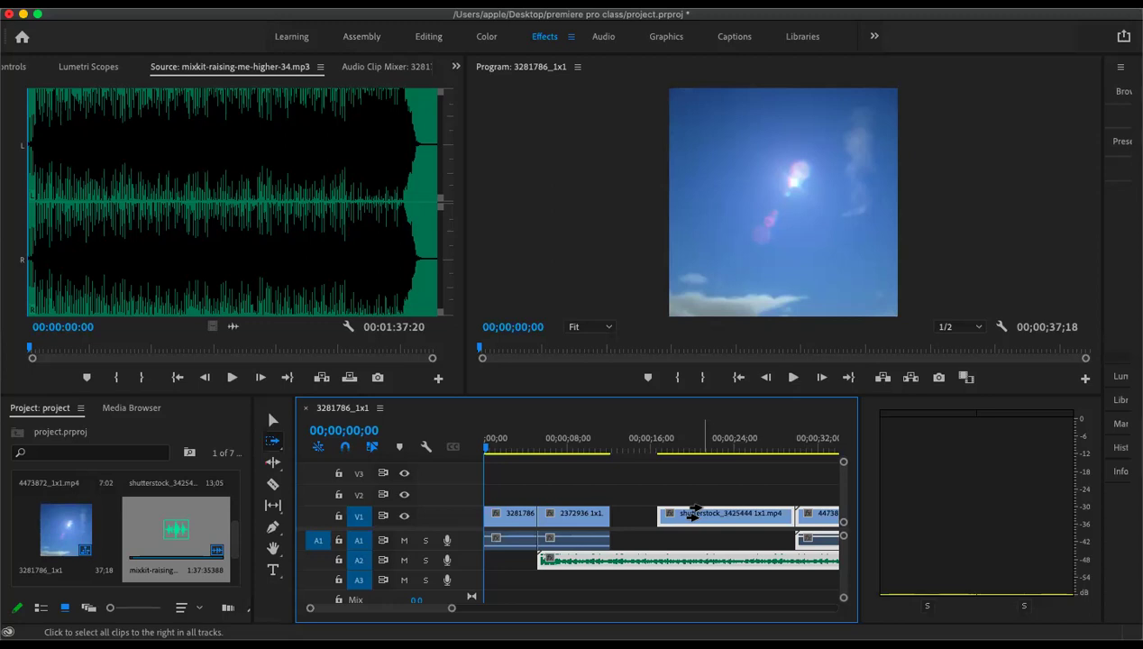
drag(692, 514, 644, 514)
- Multi-select the last three V1 clips and the A2 music with the Selection tool, shift them about 18 seconds later, and undo
key(v)
click(656, 510)
shift+click(775, 515)
shift+click(764, 560)
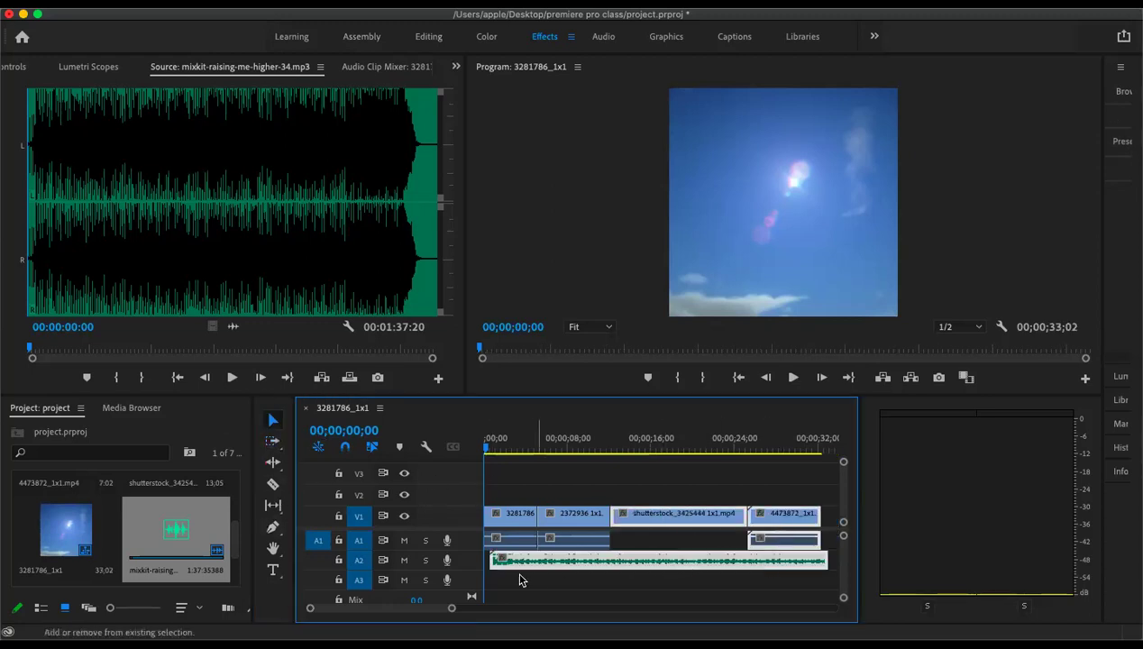
shift+click(579, 518)
drag(579, 526, 682, 544)
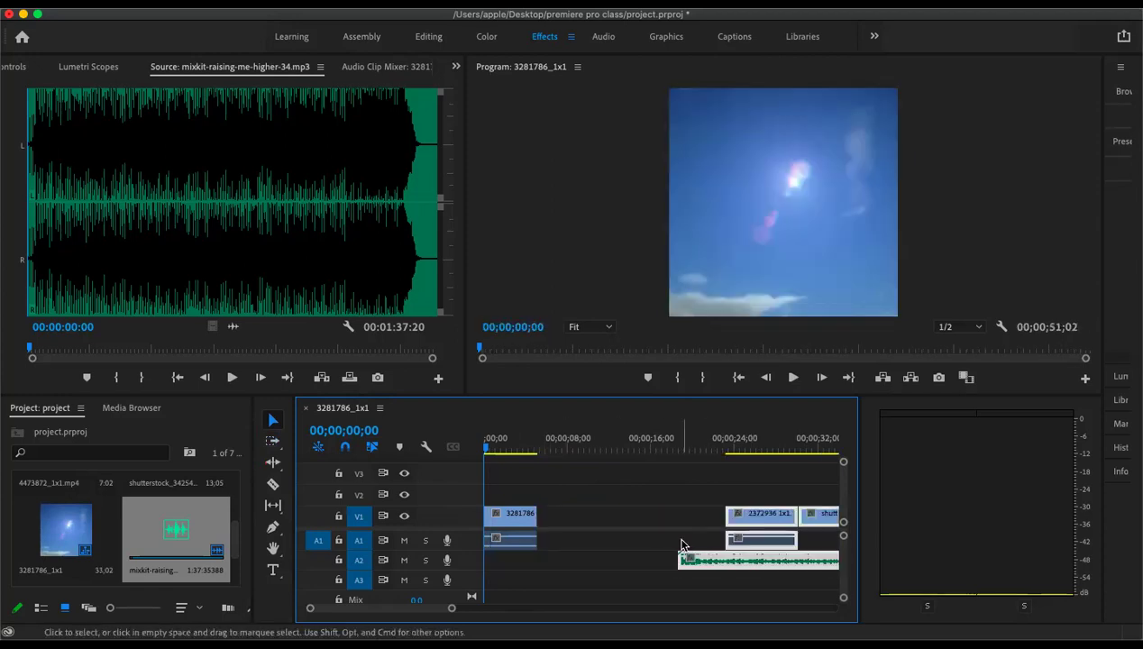
key(super+z)
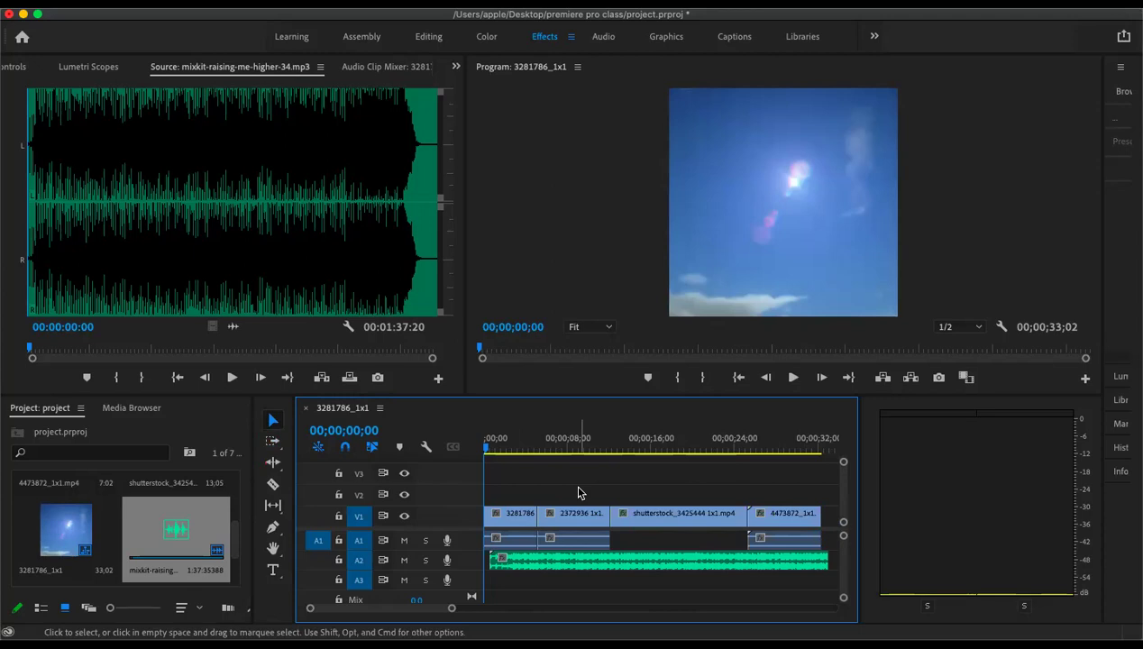
- Shift all clips from shutterstock_3425444 1x1.mp4 onward about 13 seconds later with Track Select Forward, and restore their original position
click(271, 442)
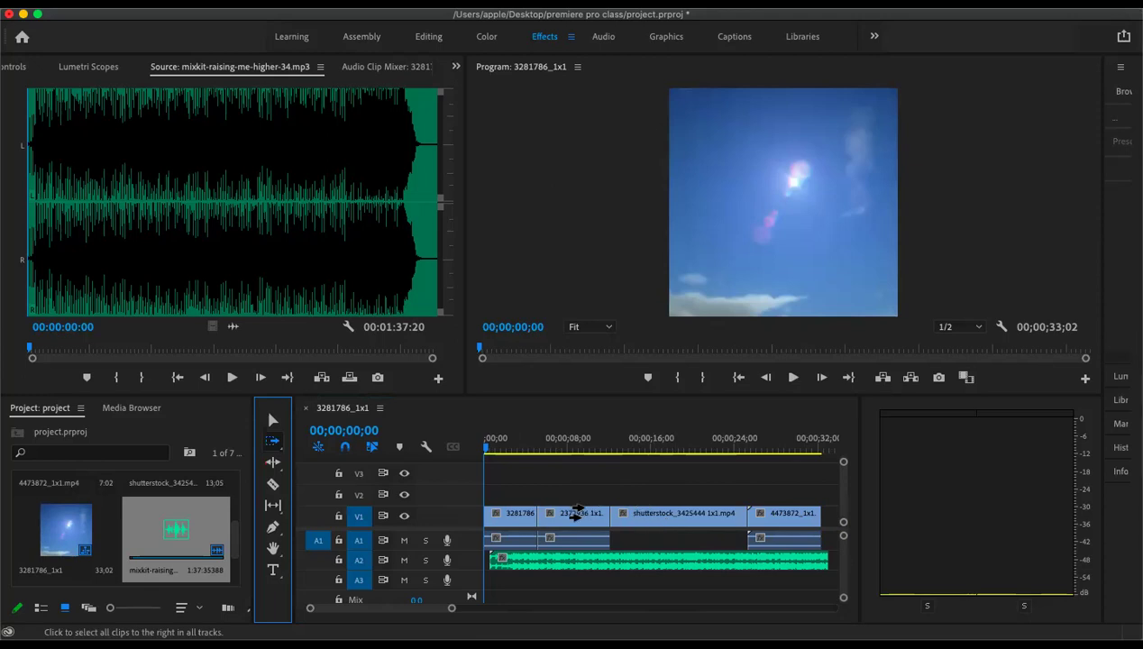
drag(643, 519, 787, 515)
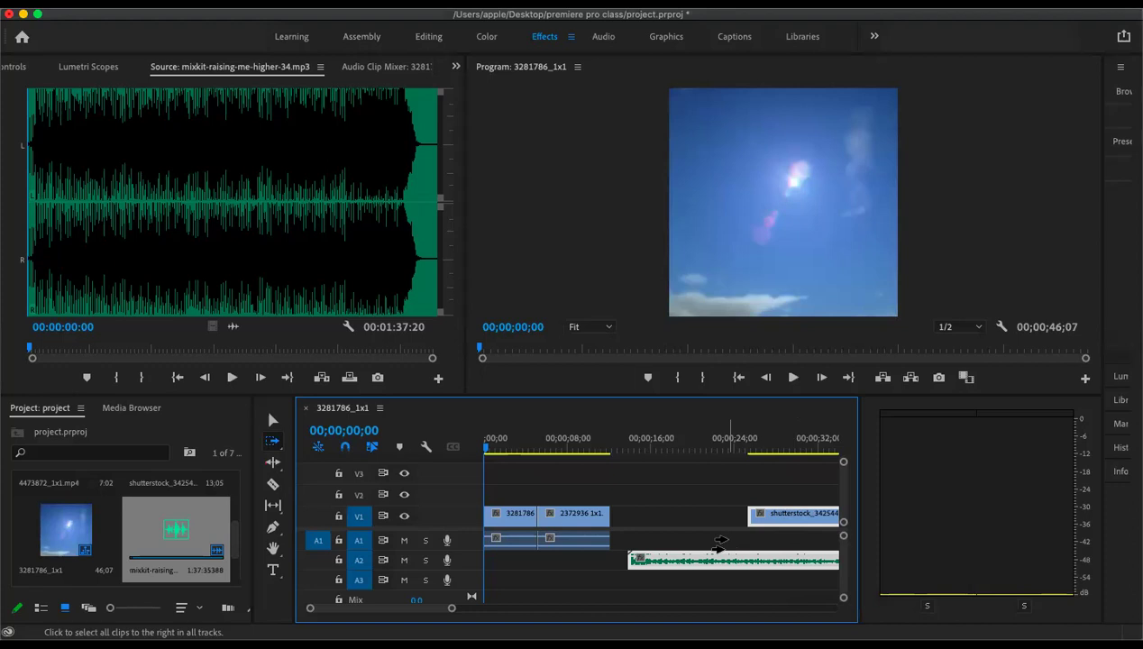
click(274, 440)
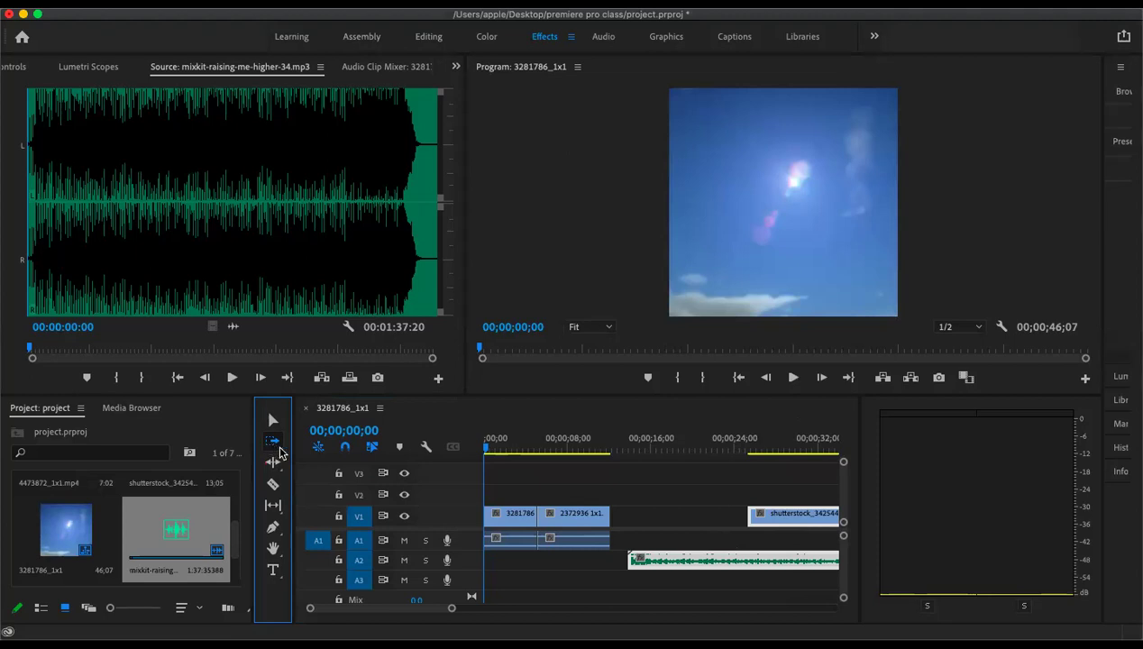
click(410, 420)
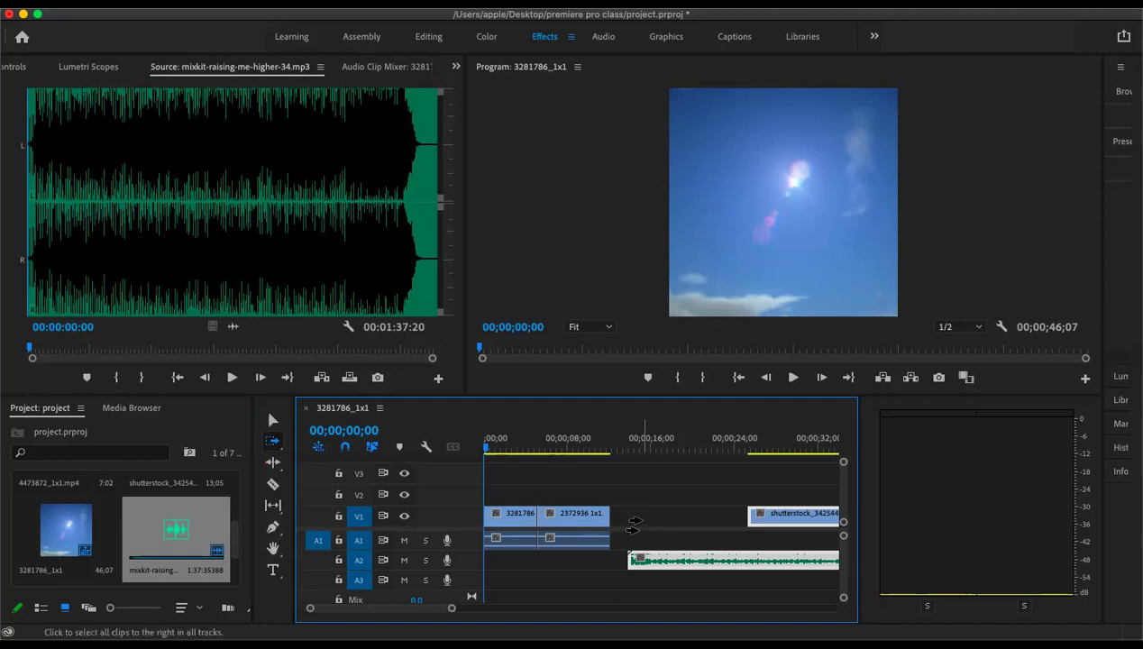
click(635, 519)
key(super+z)
drag(777, 512, 631, 516)
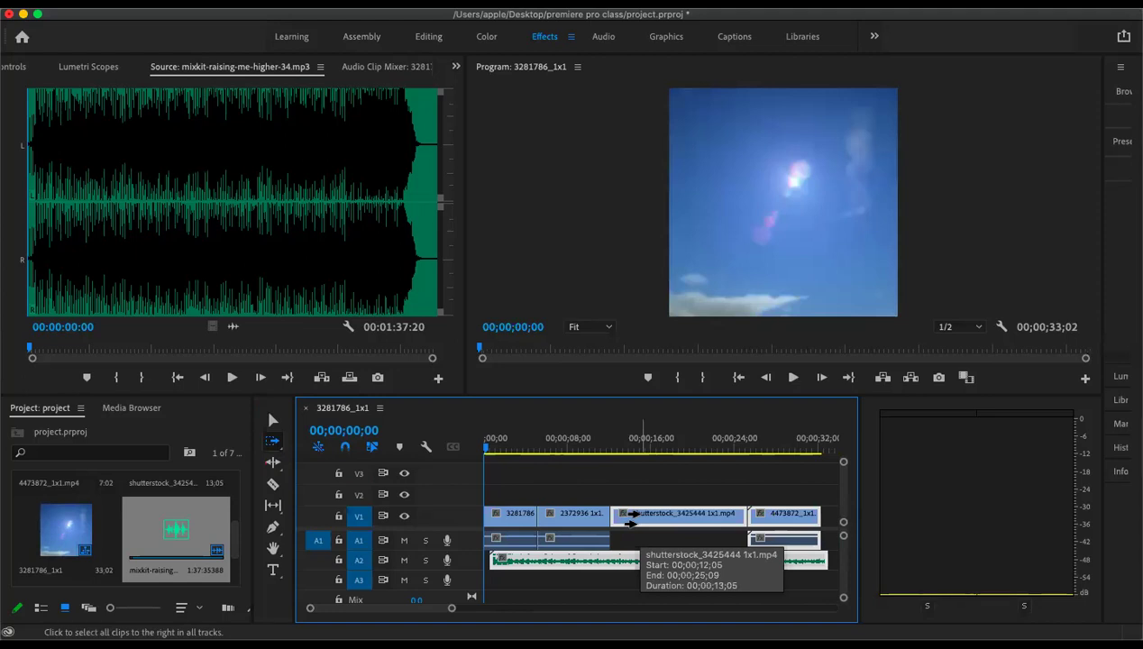
- Clear the timeline selection and delete clips 3281786, 2372936 and 4473872 from V1, keeping the shutterstock clip and the A2 music
click(586, 487)
click(272, 419)
click(502, 480)
click(272, 440)
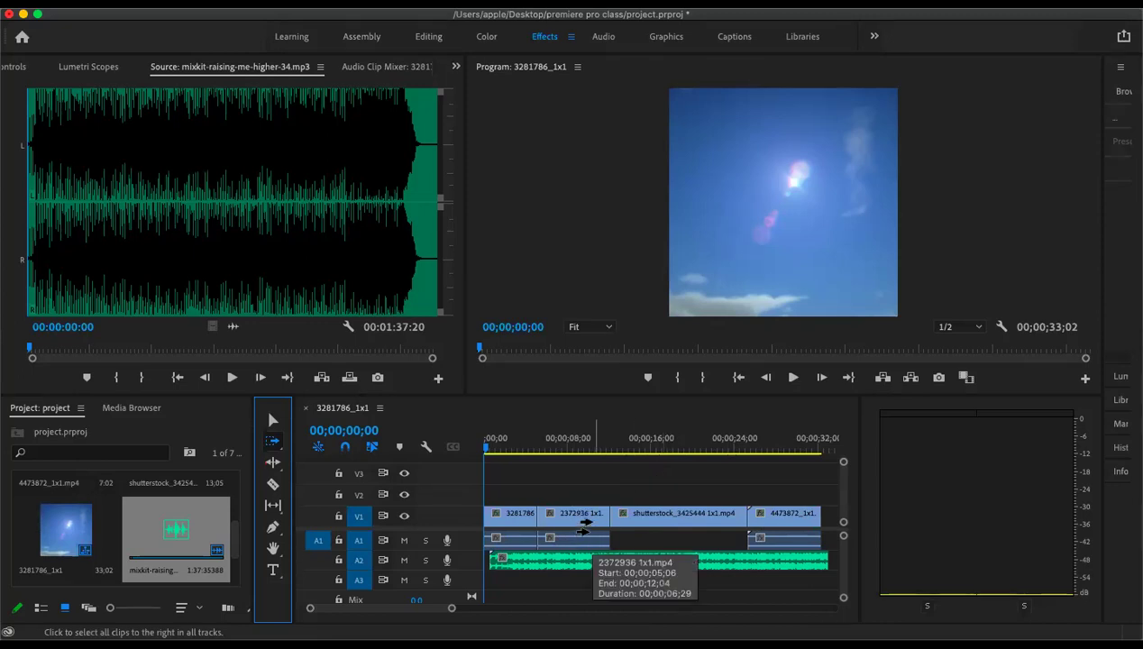
click(272, 419)
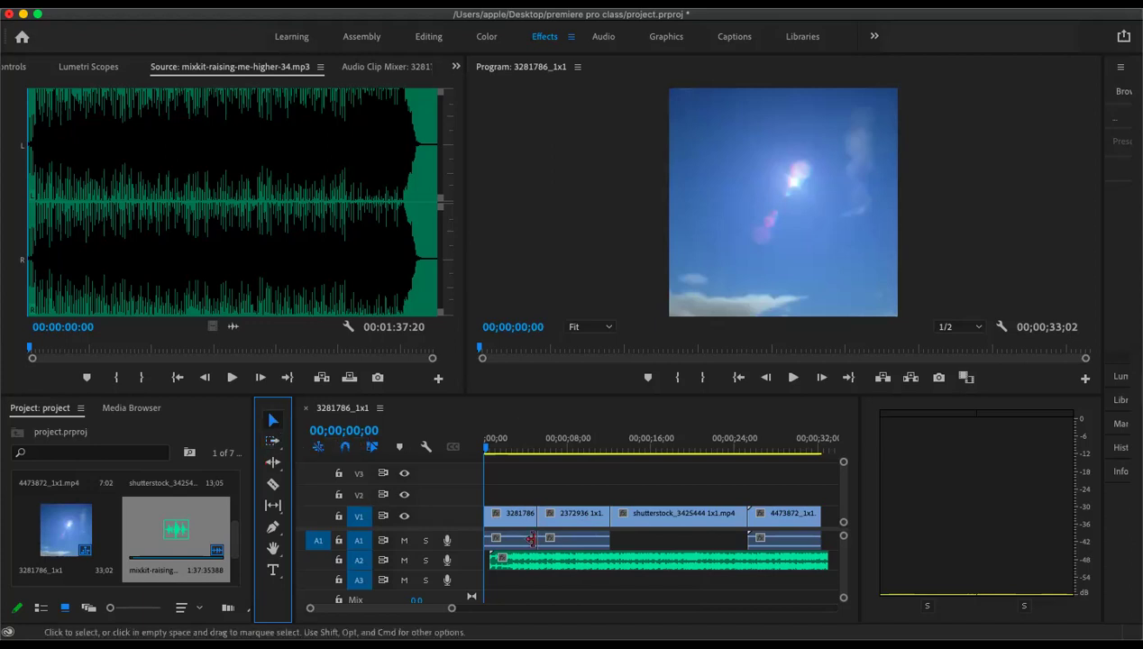
click(512, 515)
shift+click(573, 514)
shift+click(773, 515)
key(Delete)
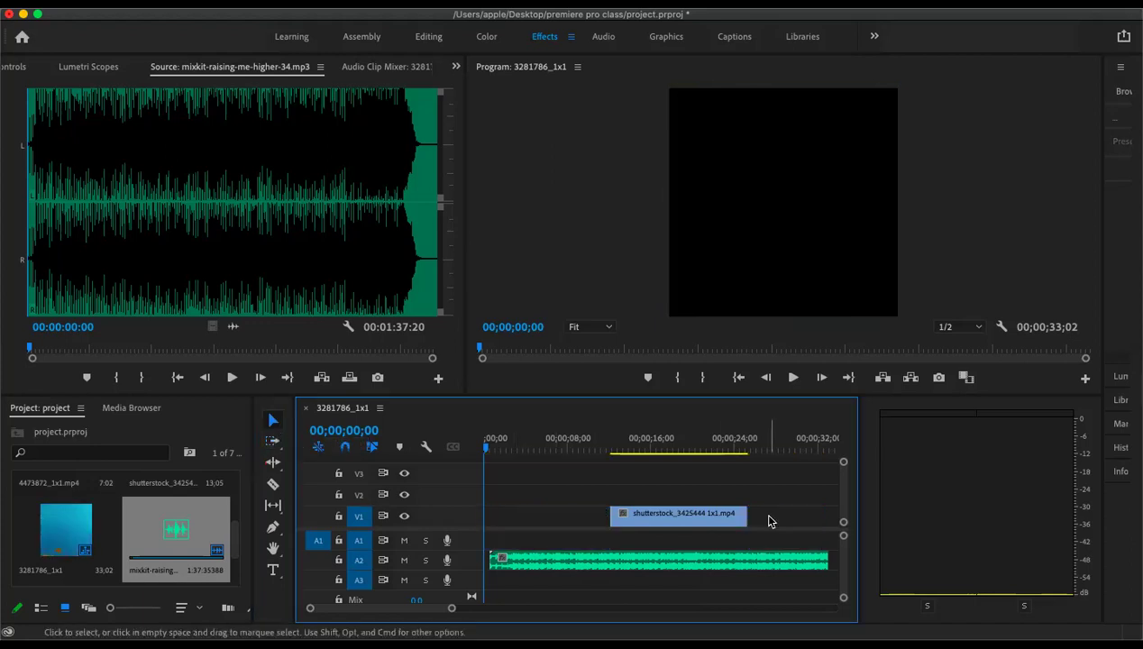
- Open 2372936 1x1.mp4 in the Source Monitor and place only its video at the start of V1
scroll(59, 523, up, 2)
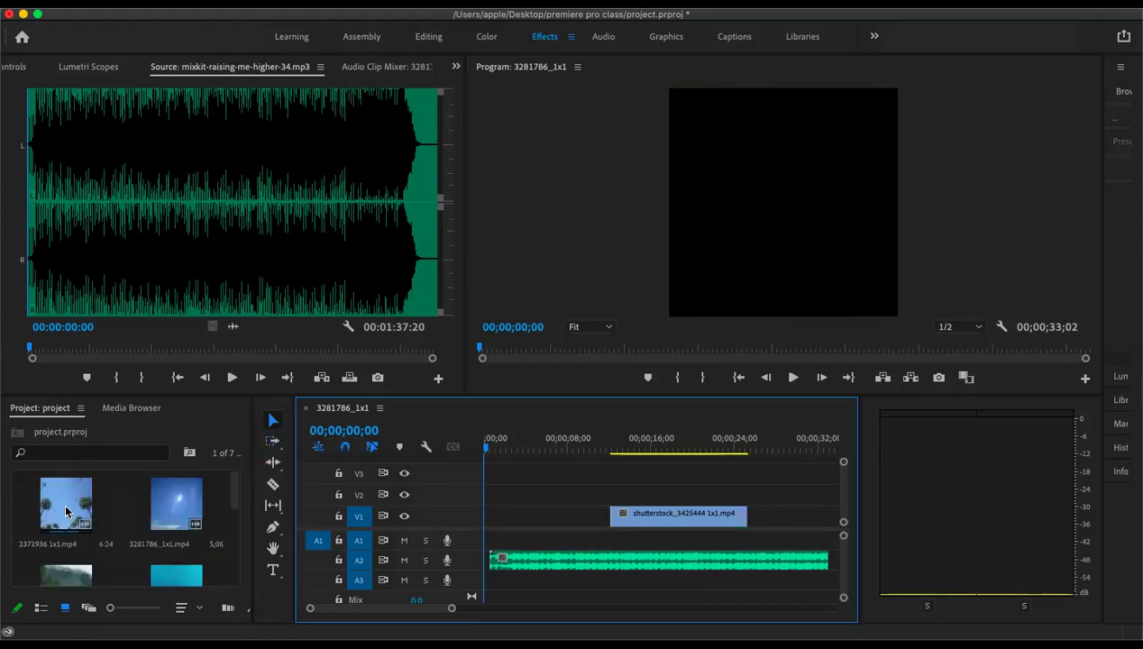
double_click(67, 508)
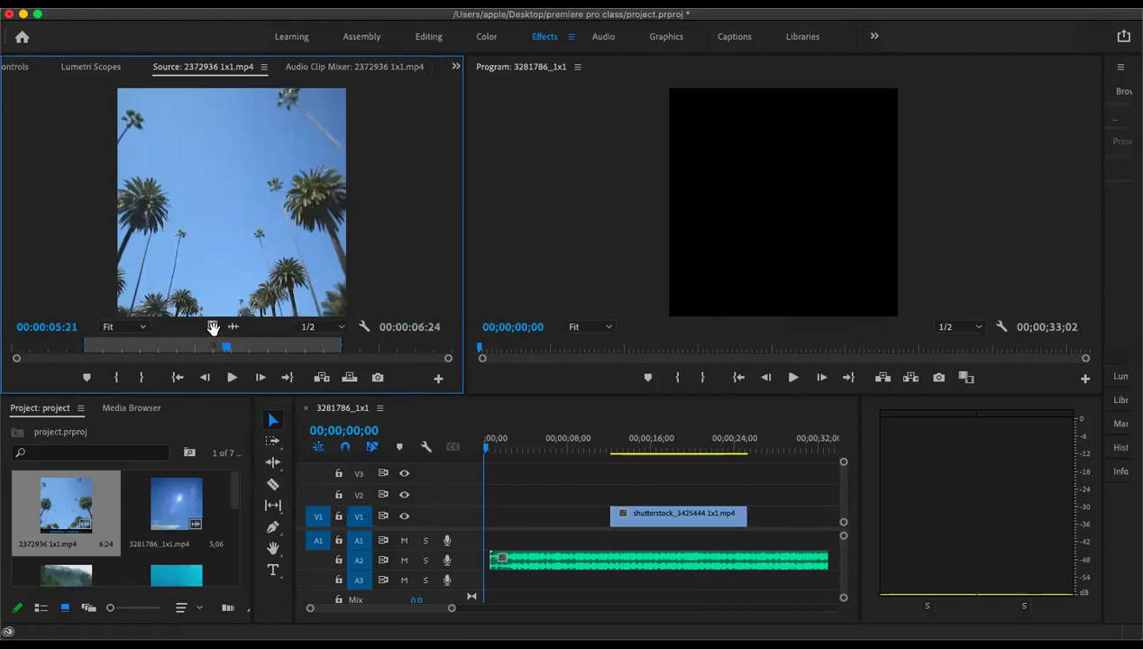
drag(449, 445, 520, 516)
click(152, 542)
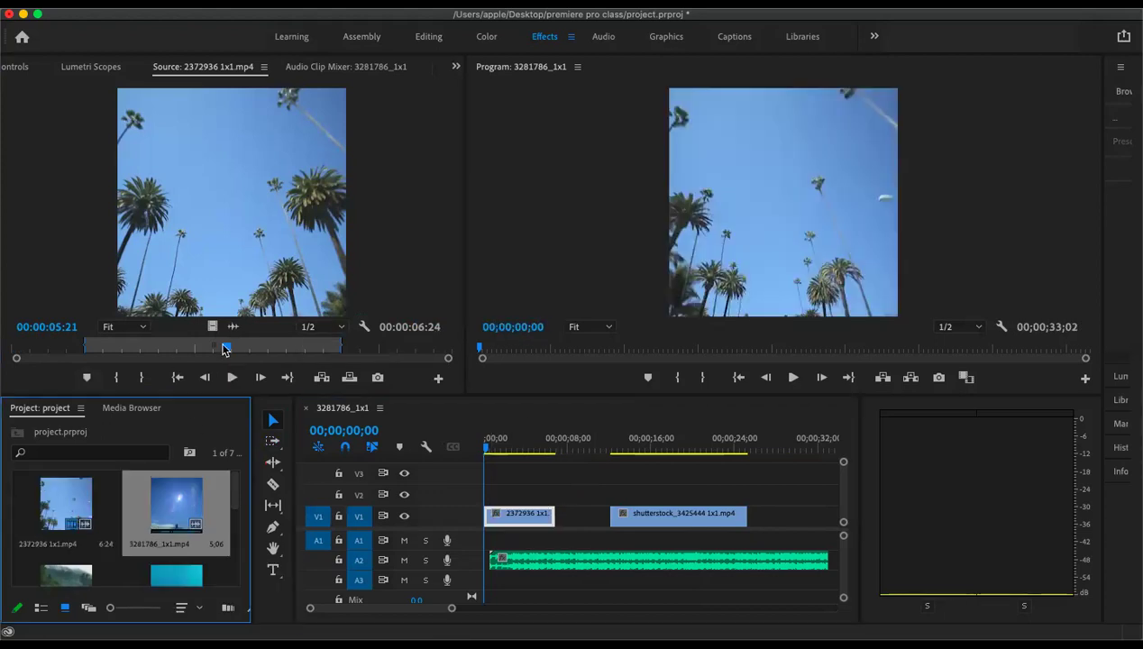
- Shift the shutterstock clip later with the Selection tool and again with Track Select Forward, undoing each move
drag(611, 512, 642, 512)
key(super+z)
click(272, 440)
click(613, 514)
drag(613, 514, 671, 514)
key(super+z)
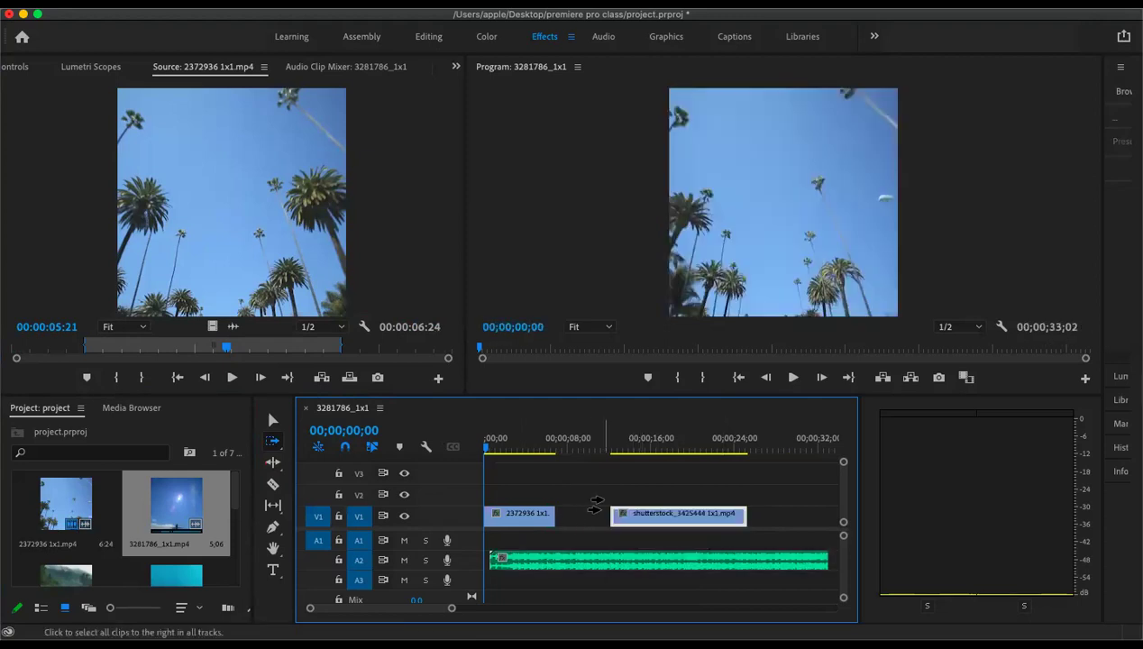
- Try placing the video of 2372936 1x1.mp4 right after the first clip, overwriting the start of the shutterstock clip, and undo each attempt
click(584, 503)
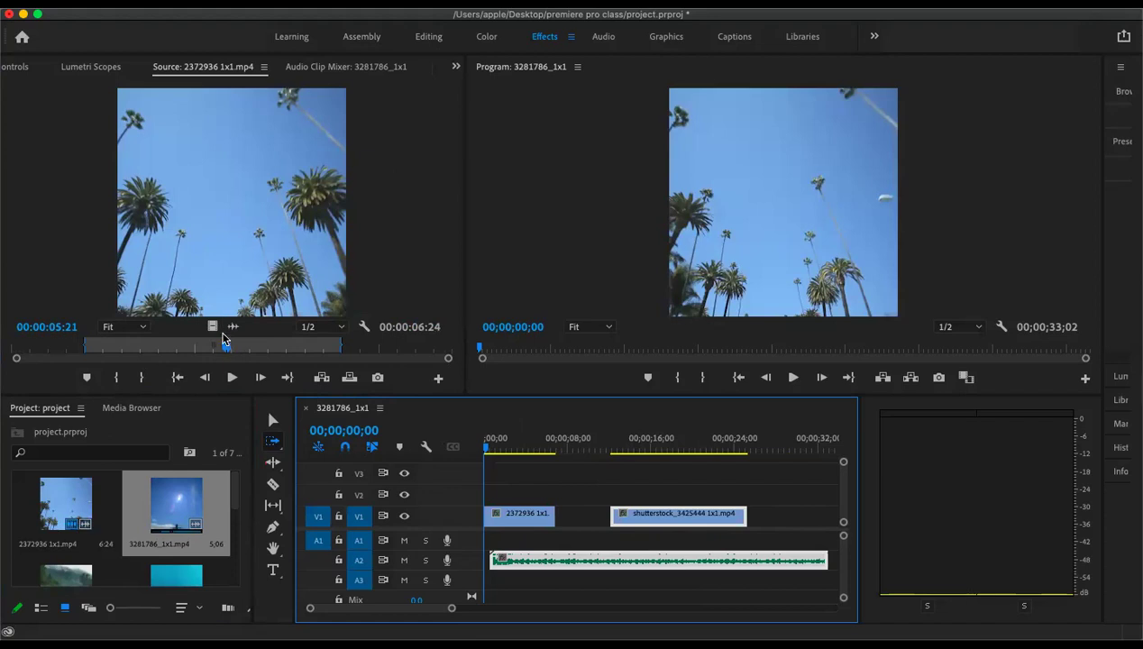
drag(213, 326, 570, 521)
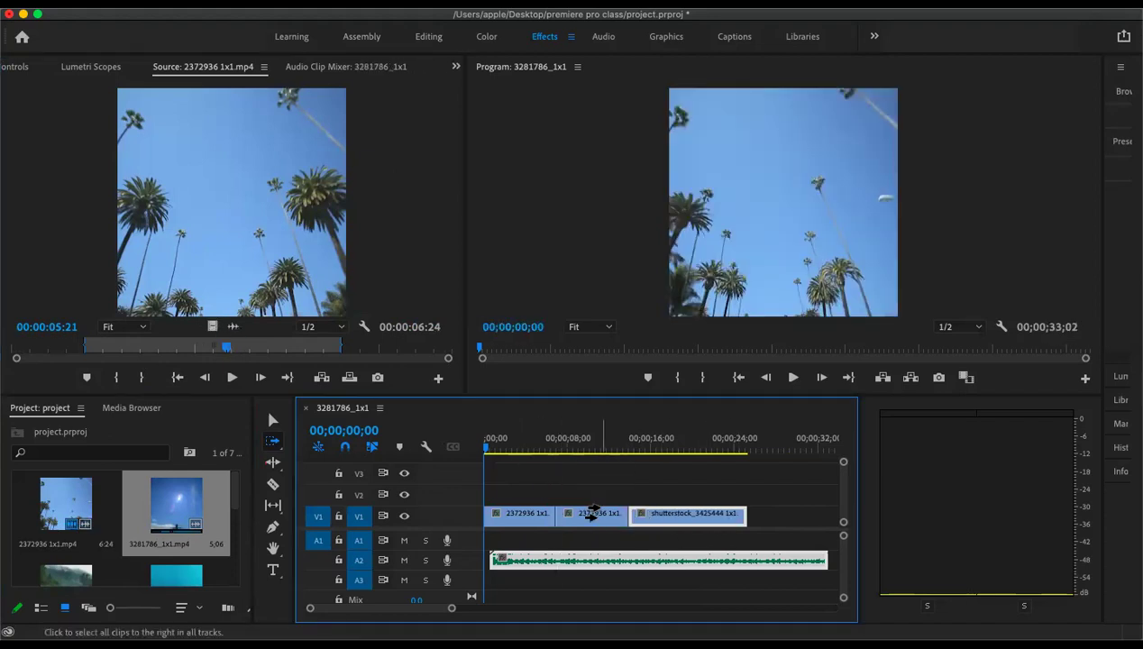
key(super+z)
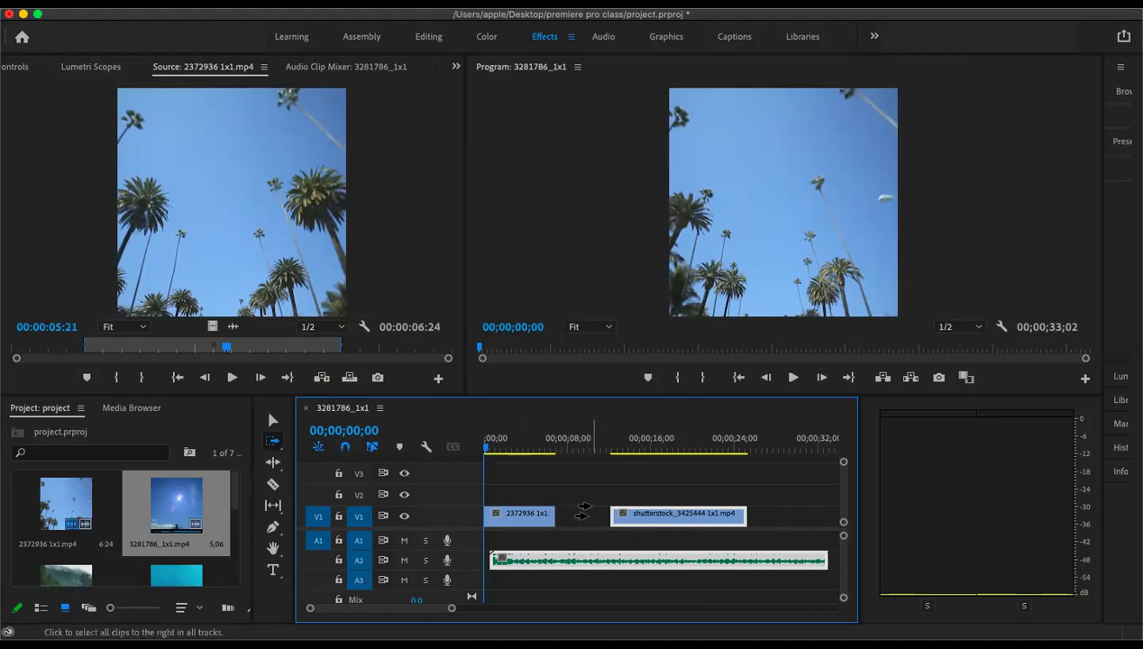
drag(214, 327, 563, 524)
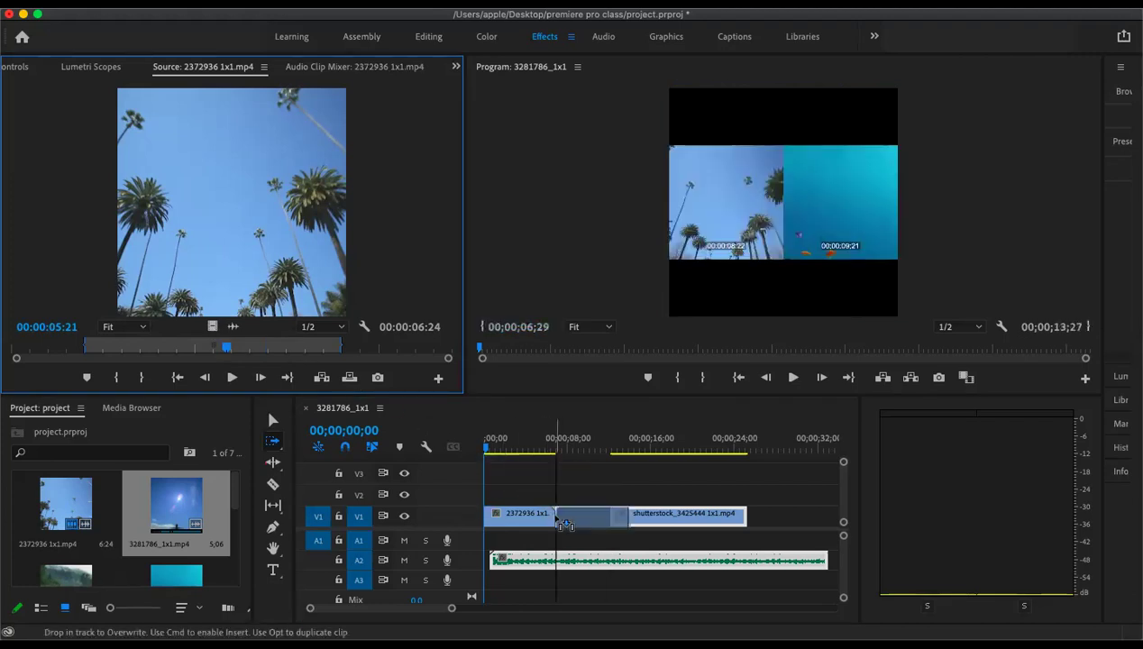
mouse_move(565, 525)
mouse_down()
mouse_move(623, 519)
mouse_move(294, 323)
mouse_move(214, 321)
mouse_move(378, 424)
mouse_move(559, 501)
mouse_move(568, 524)
mouse_up()
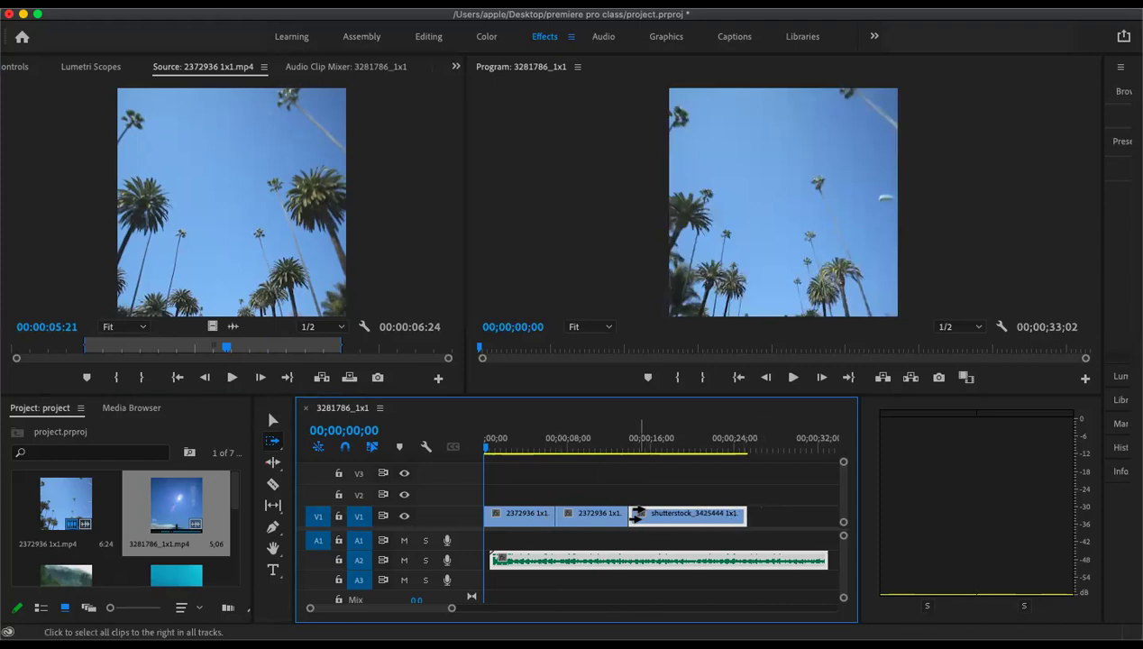
key(super+z)
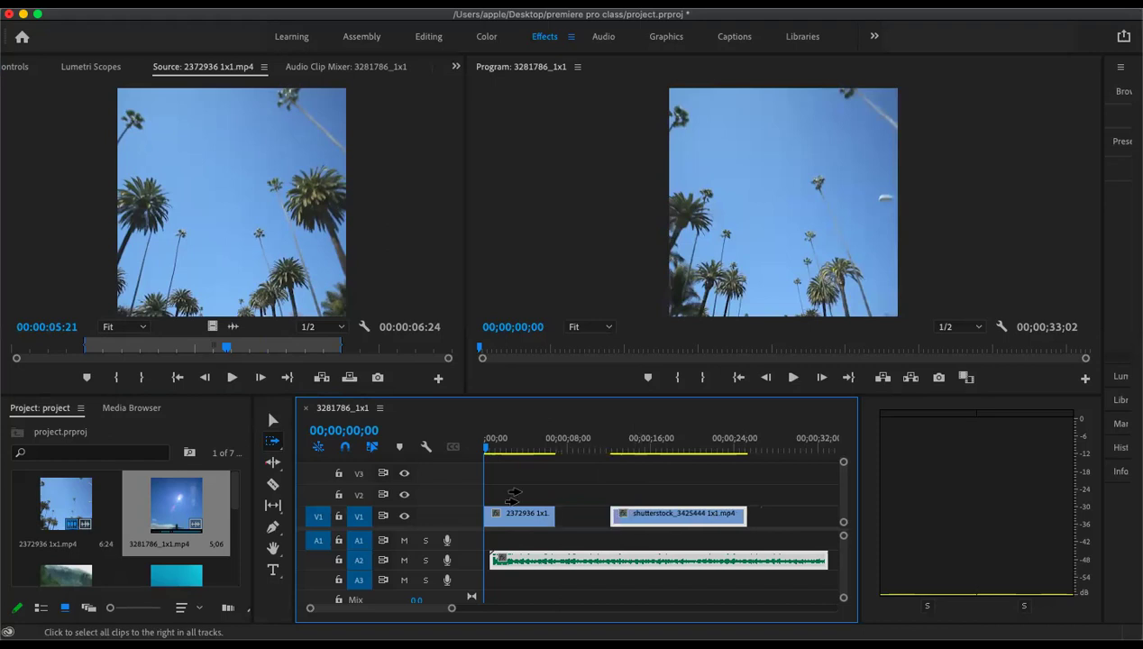
- Shift the shutterstock clip and A2 music about 5 seconds later, place the 2372936 video after the first clip, and close the remaining gap
click(273, 420)
drag(658, 521, 708, 530)
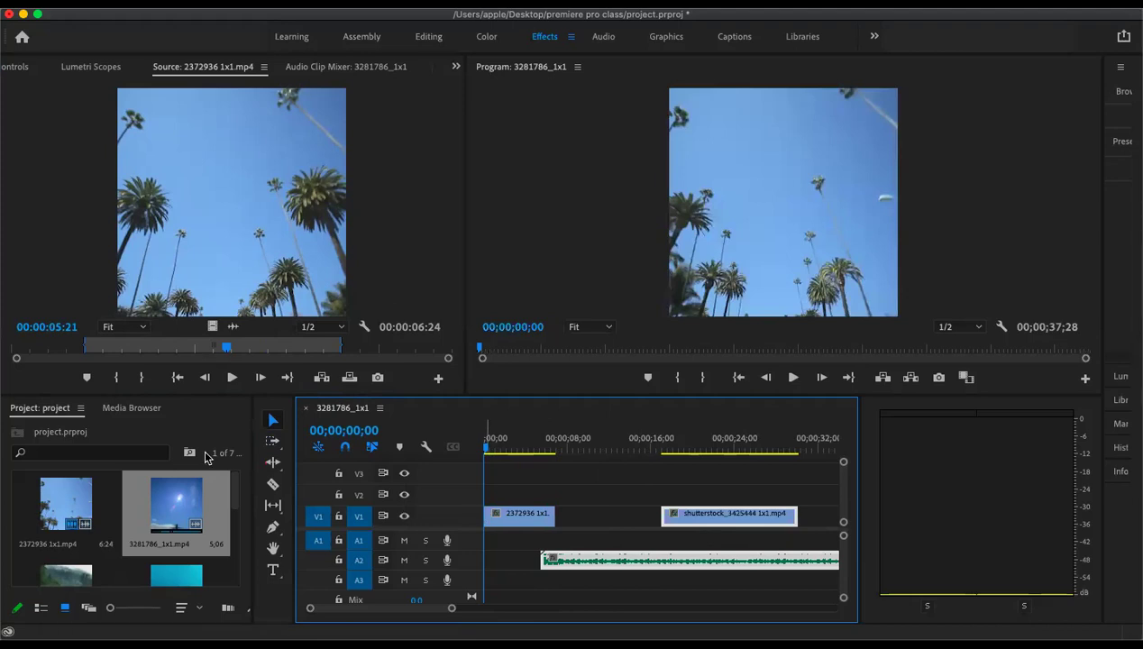
drag(211, 326, 560, 513)
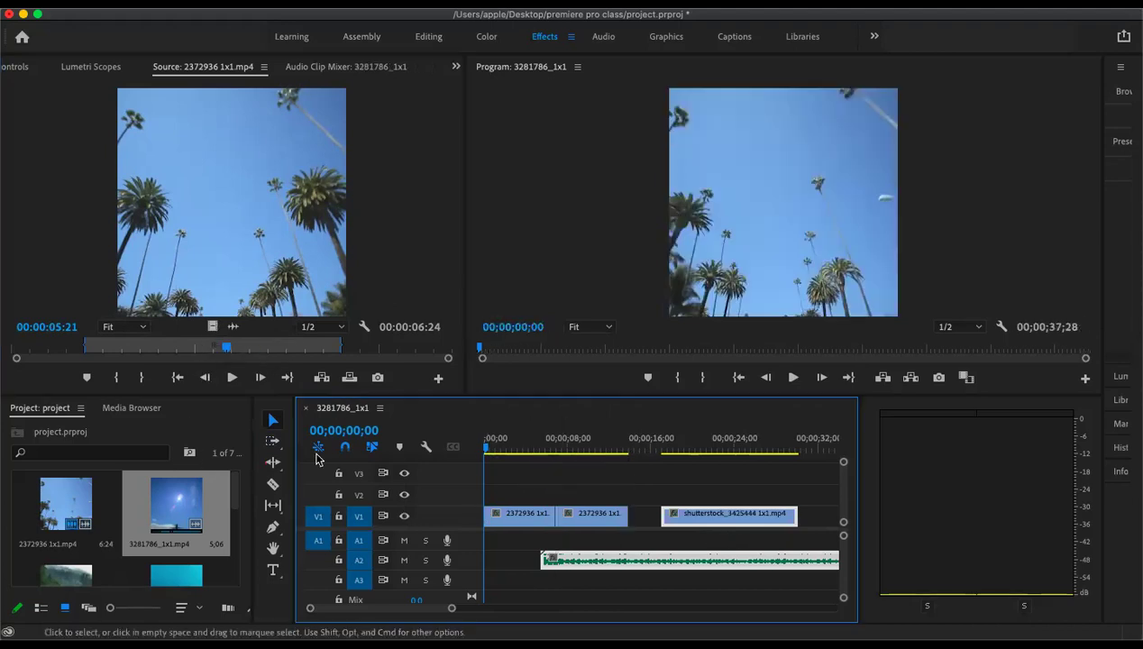
drag(693, 519, 660, 521)
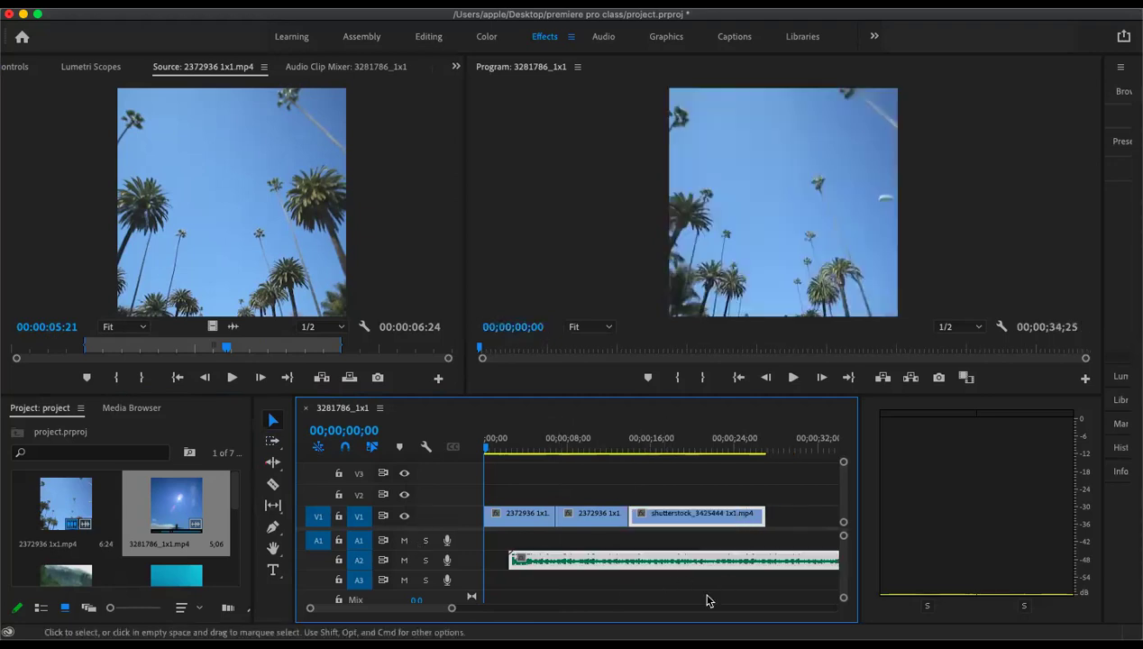
- Show more of the sequence on the timeline and open 4473872_1x1.mp4 in the Source Monitor
drag(307, 611, 266, 601)
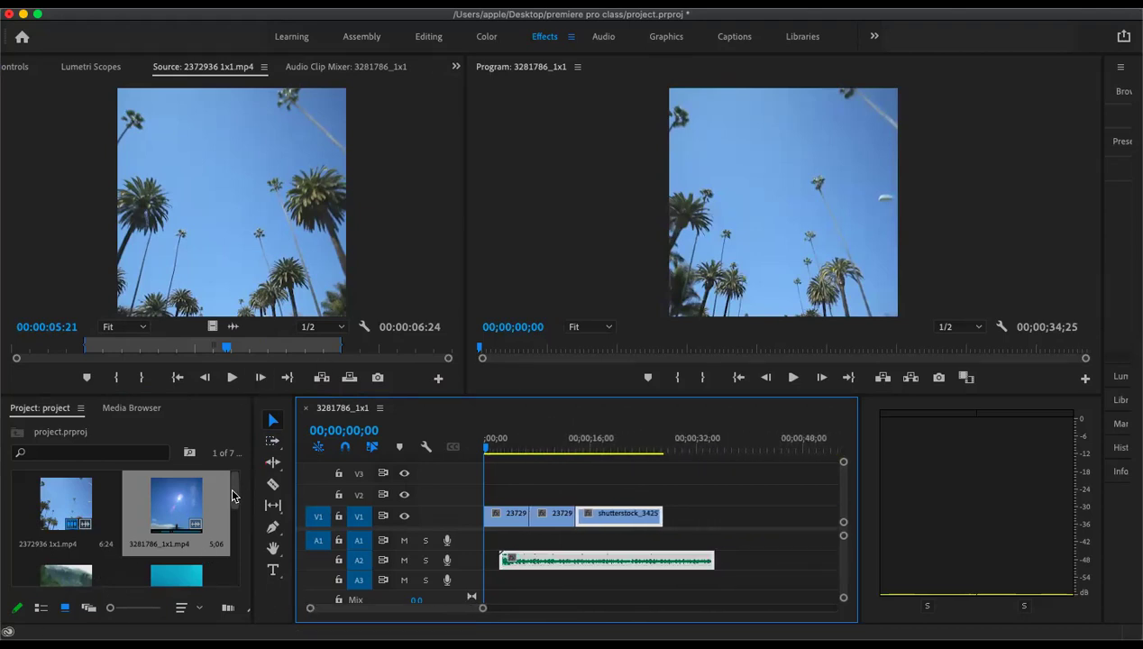
drag(233, 495, 235, 500)
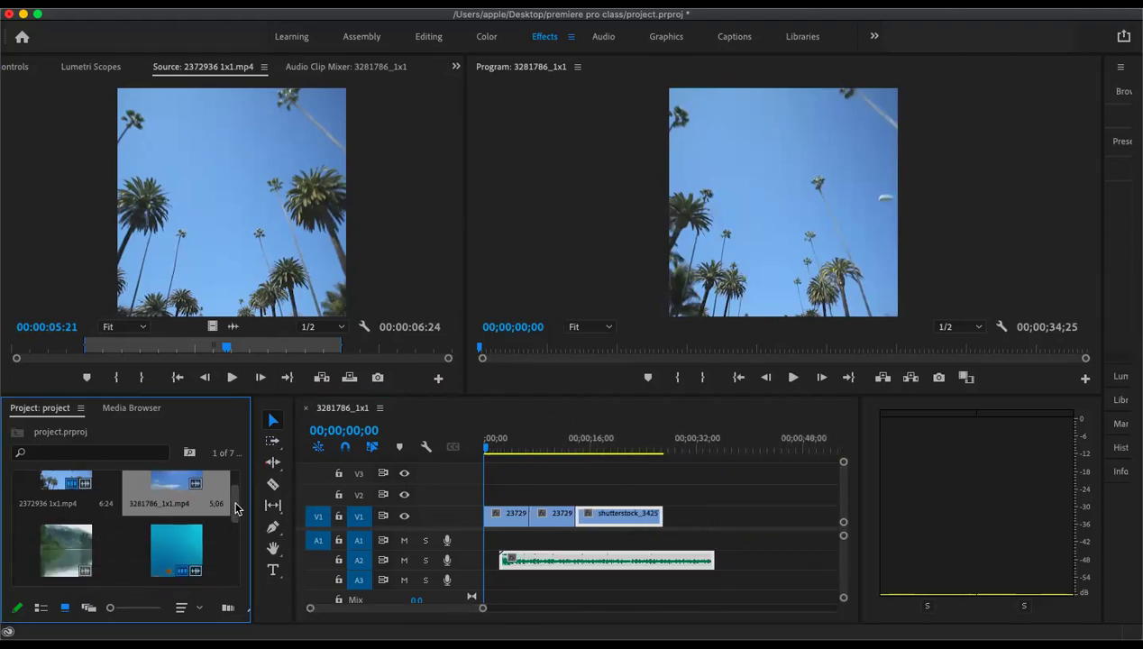
click(66, 545)
double_click(66, 545)
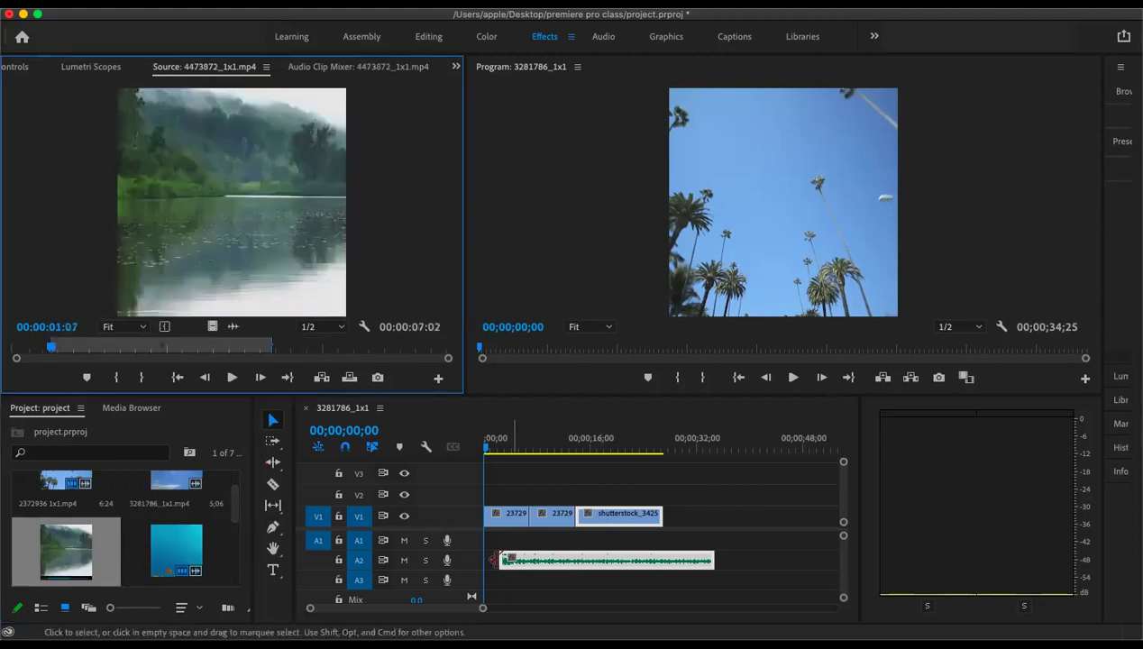
- Play the start of the sequence and delete the second 2372936 clip from V1
click(506, 519)
mouse_move(550, 519)
mouse_down()
mouse_move(507, 517)
mouse_move(545, 516)
mouse_up()
click(793, 376)
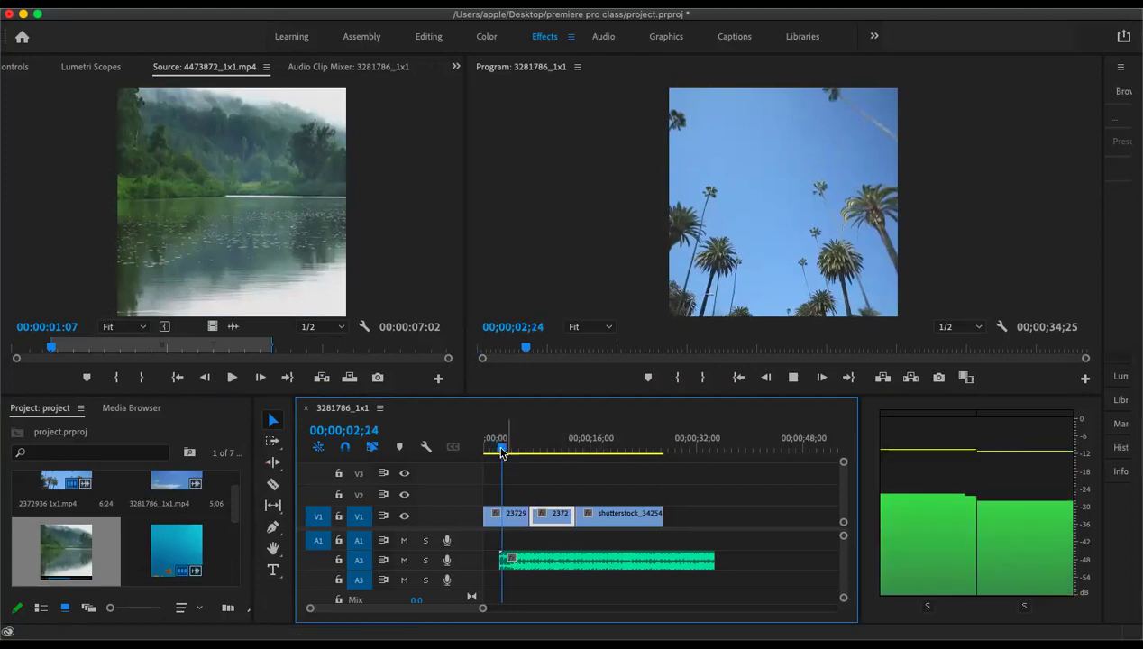
drag(551, 516, 549, 521)
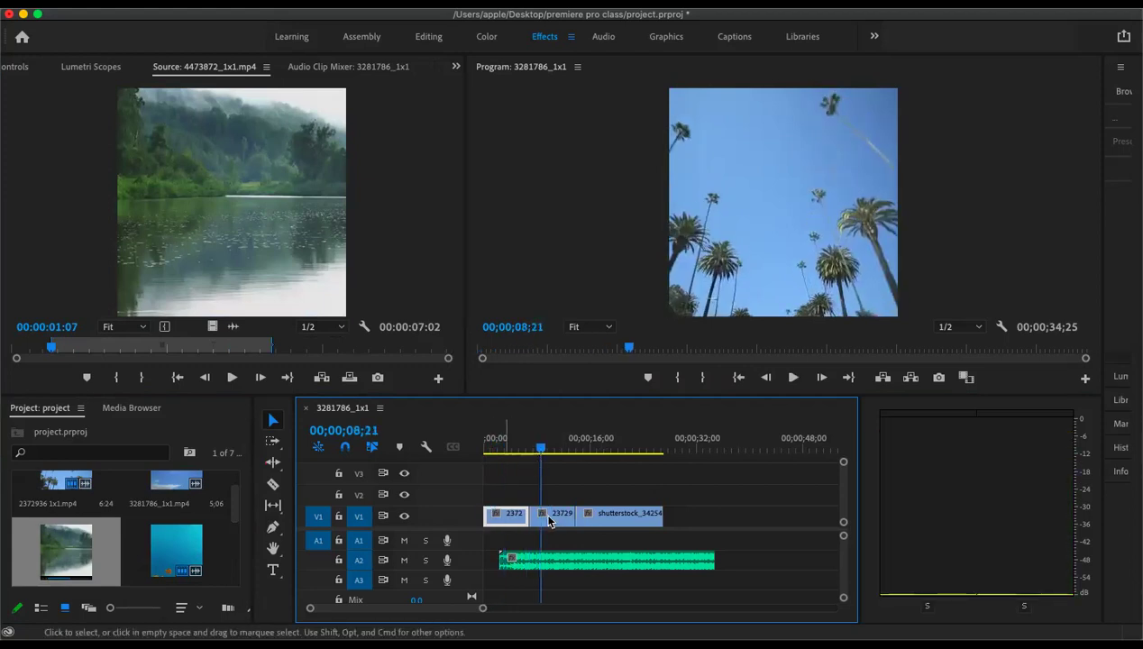
key(Delete)
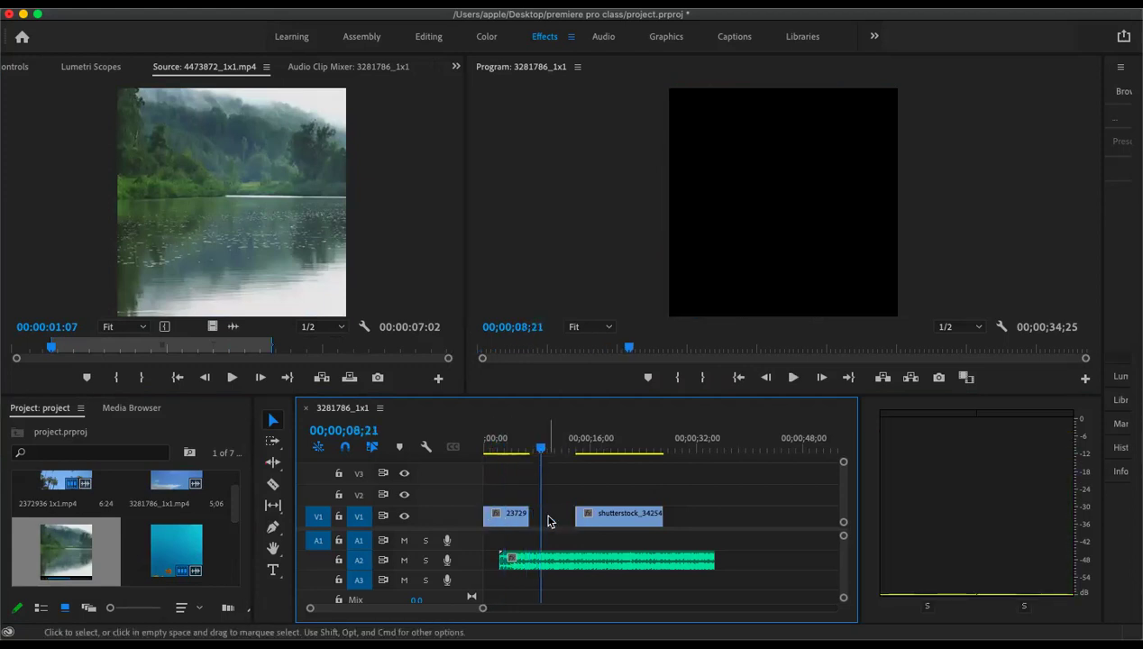
- Place the video of 4473872_1x1.mp4 in the V1 gap and after the shutterstock clip, and return the playhead to the sequence start
click(80, 538)
drag(213, 326, 571, 516)
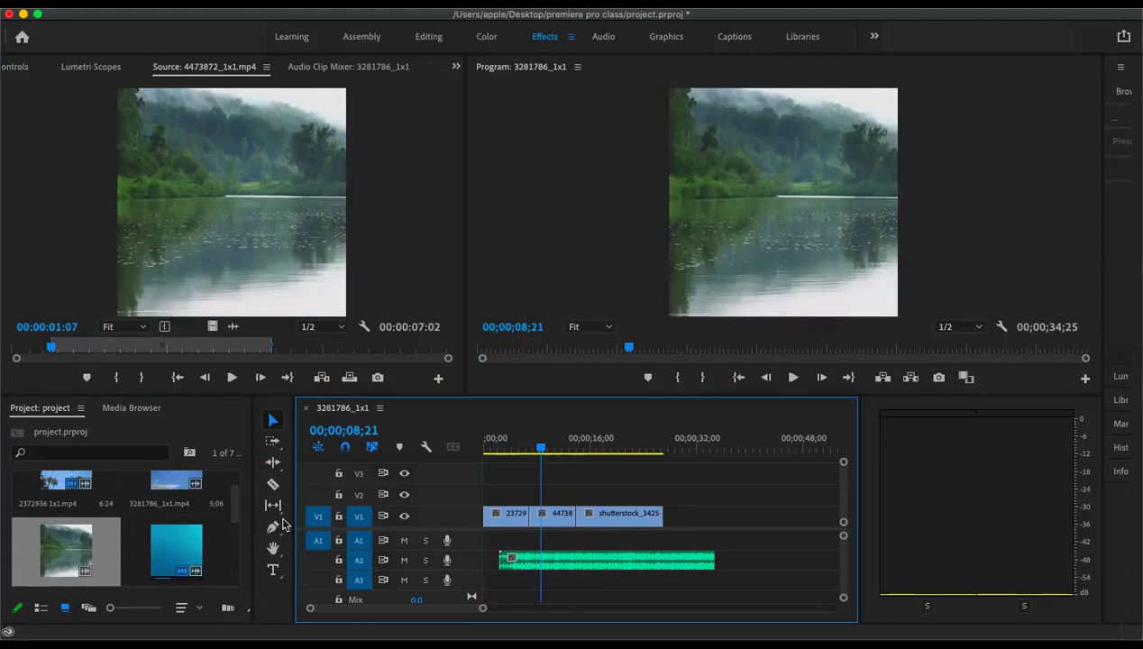
click(178, 536)
drag(212, 326, 665, 523)
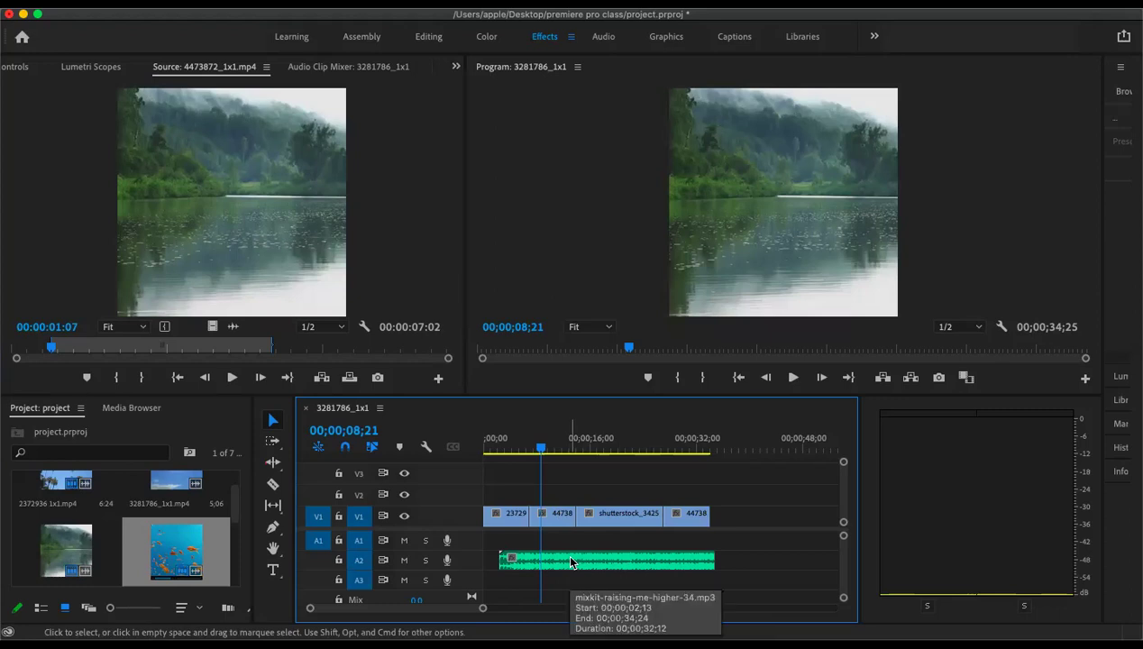
drag(485, 448, 482, 466)
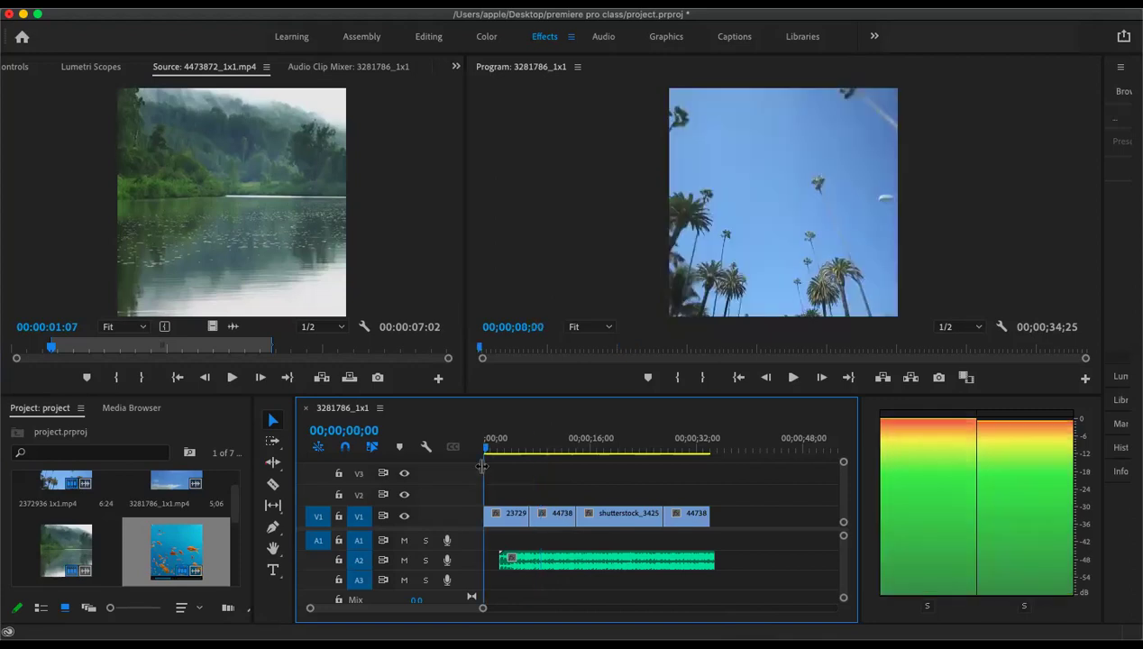
- Try to shift every timeline clip about 23 seconds later with Track Select Forward, and cancel
click(276, 442)
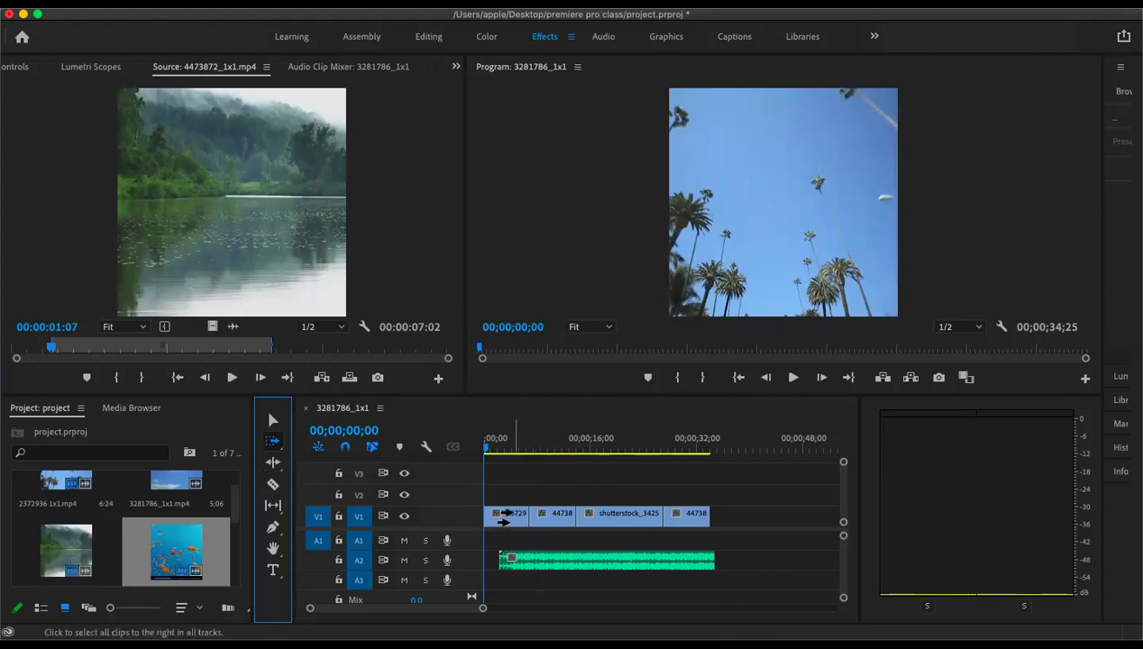
click(505, 516)
drag(505, 517, 660, 513)
key(Escape)
key(Escape)
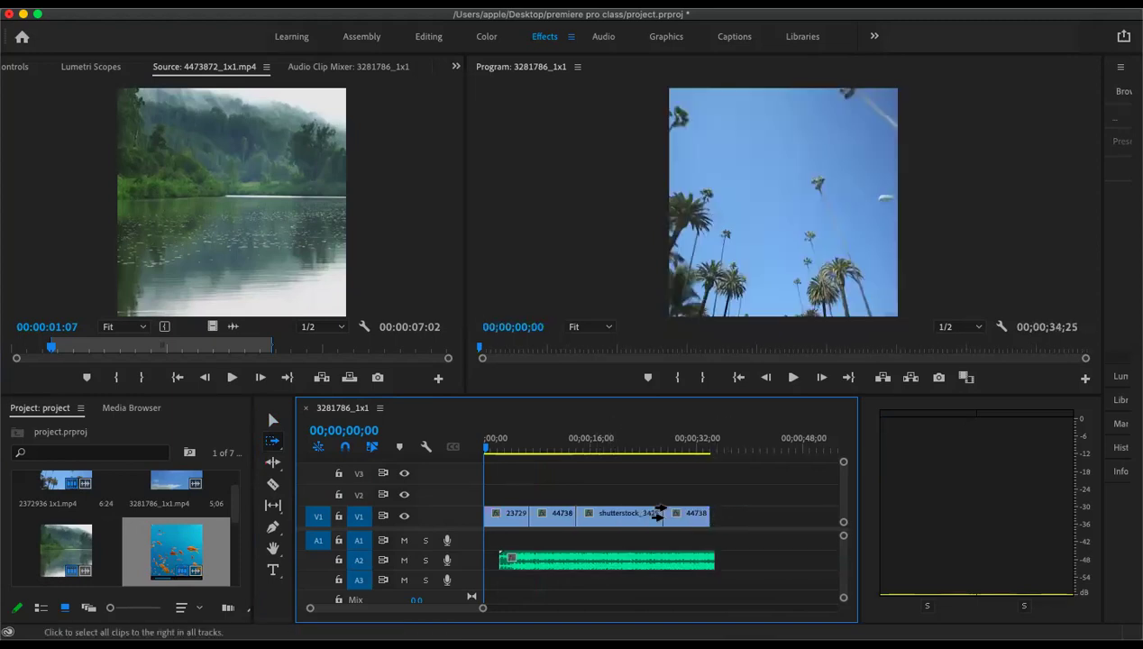
- With Track Select Forward, select the clips from the shutterstock clip onward on V1 alone, and extend the selection to all tracks
click(613, 512)
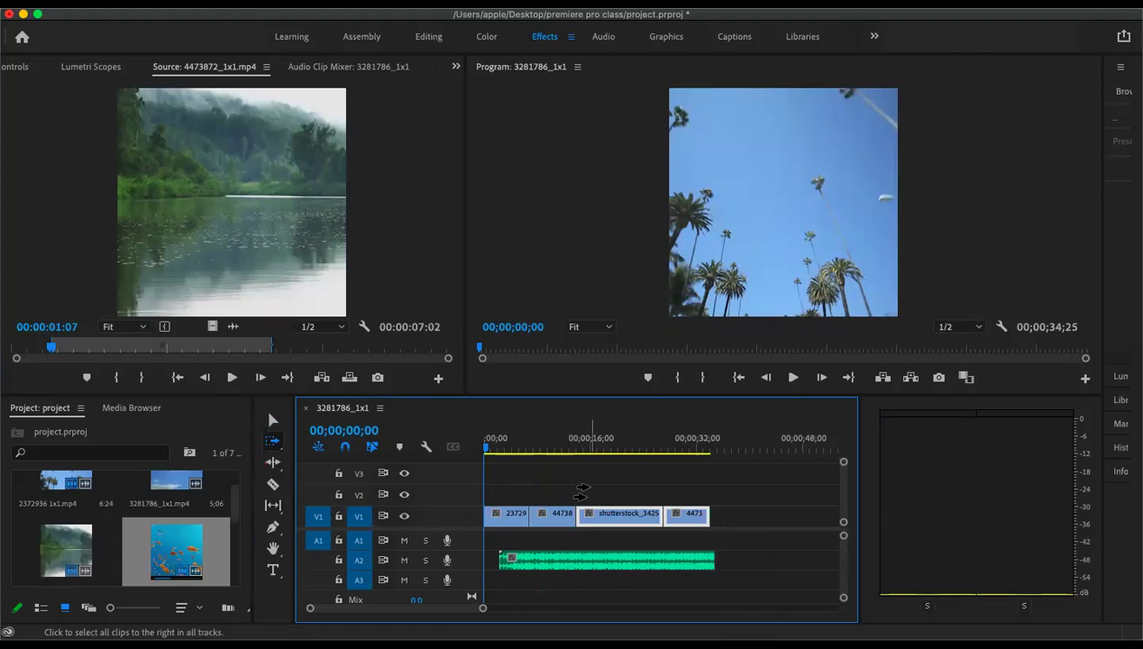
shift+click(581, 492)
key(v)
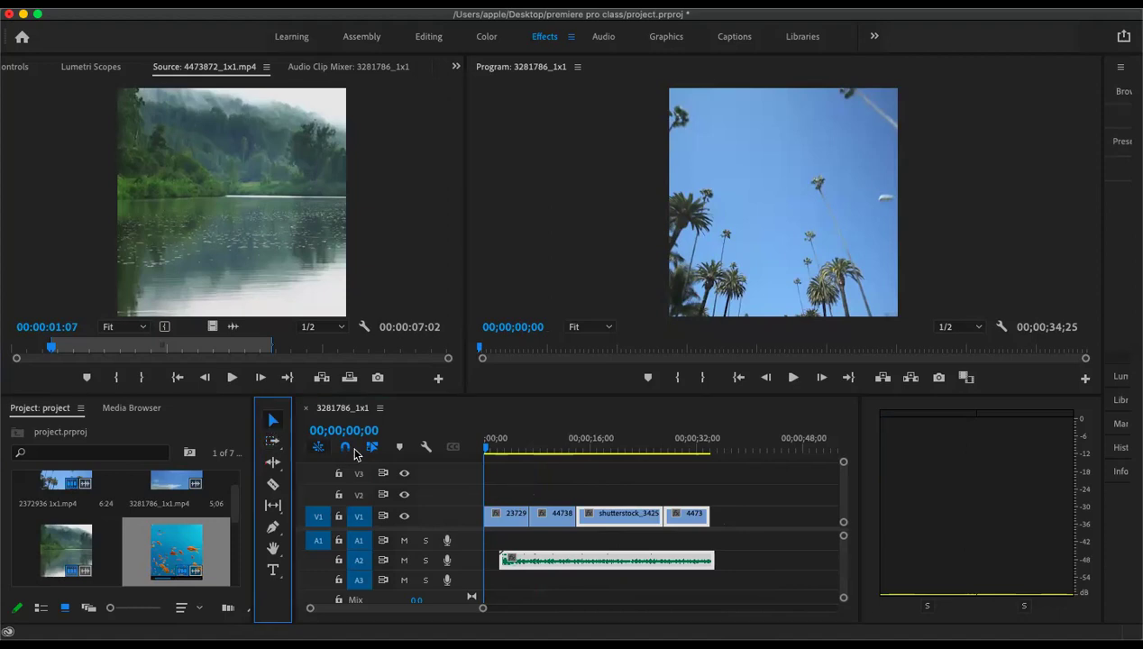
- Shift the clips from the shutterstock clip onward about 15 seconds later with Track Select Forward, and undo
click(273, 441)
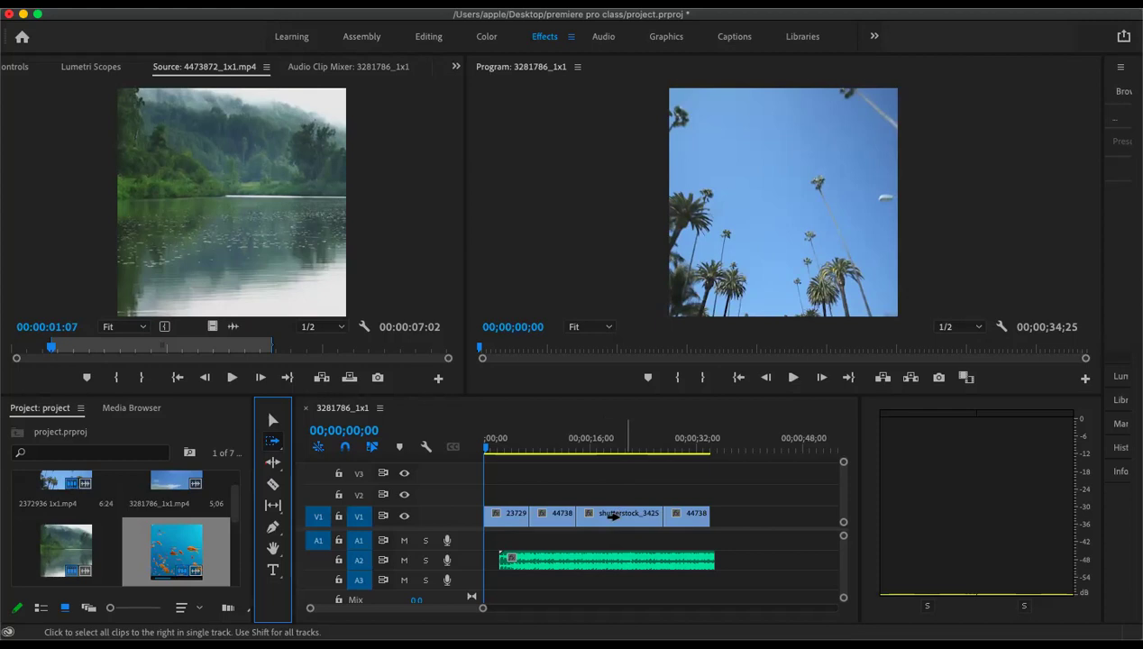
click(591, 515)
drag(591, 515, 694, 521)
key(super+z)
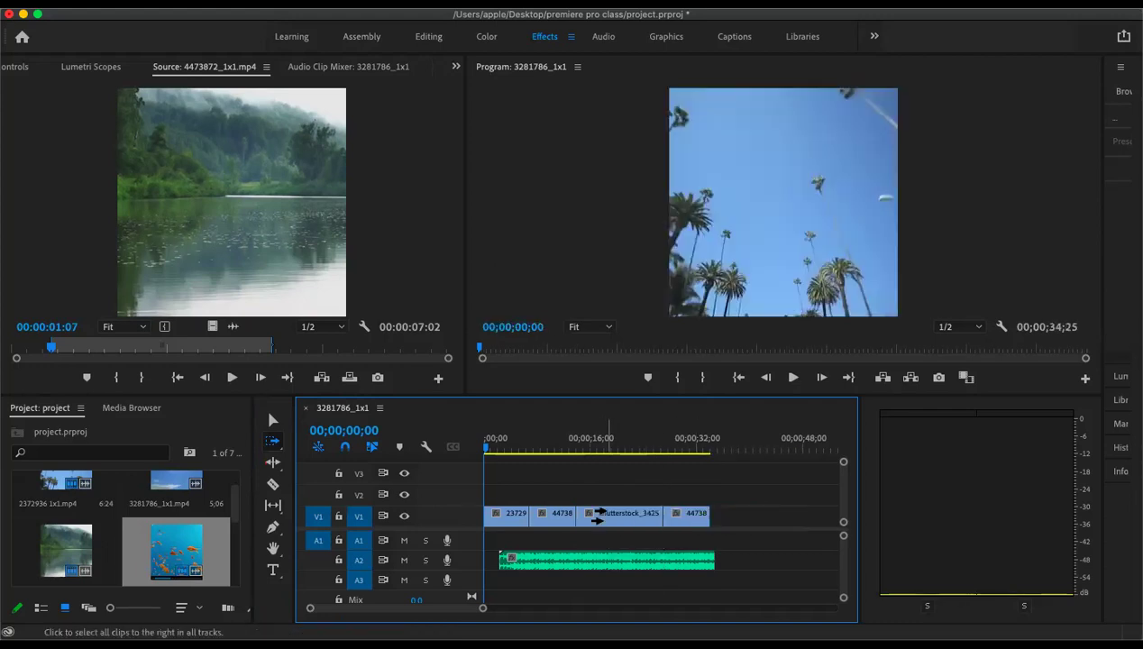
- Compare Track Select Forward from the shutterstock clip on V1 only and on all tracks, deselect everything, and reactivate the tool
click(604, 516)
mouse_move(599, 519)
mouse_down()
mouse_move(742, 520)
mouse_move(595, 523)
mouse_move(726, 521)
mouse_move(597, 522)
mouse_move(591, 507)
mouse_move(592, 517)
mouse_up()
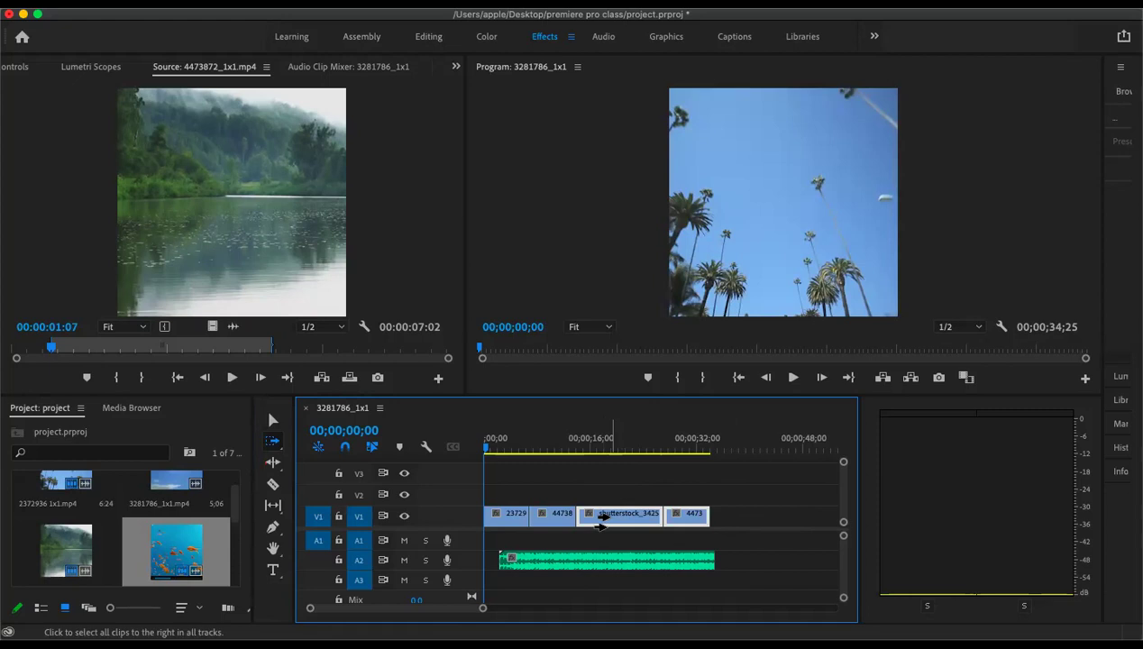
mouse_move(600, 518)
mouse_down()
mouse_move(699, 523)
mouse_move(601, 518)
mouse_up()
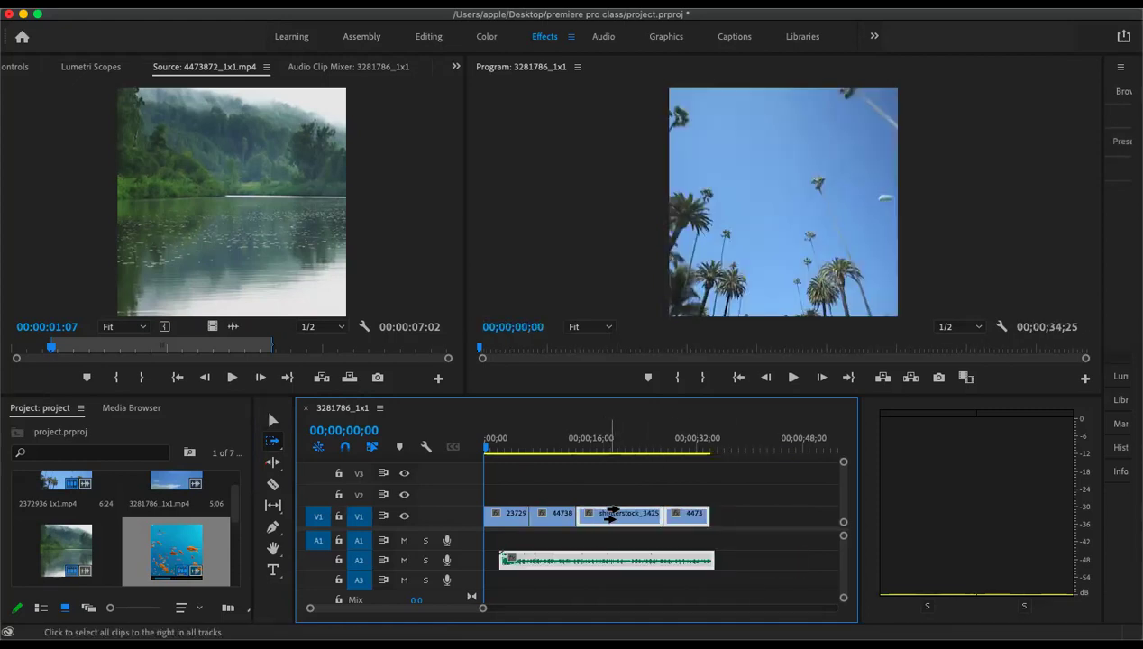
click(272, 419)
click(610, 501)
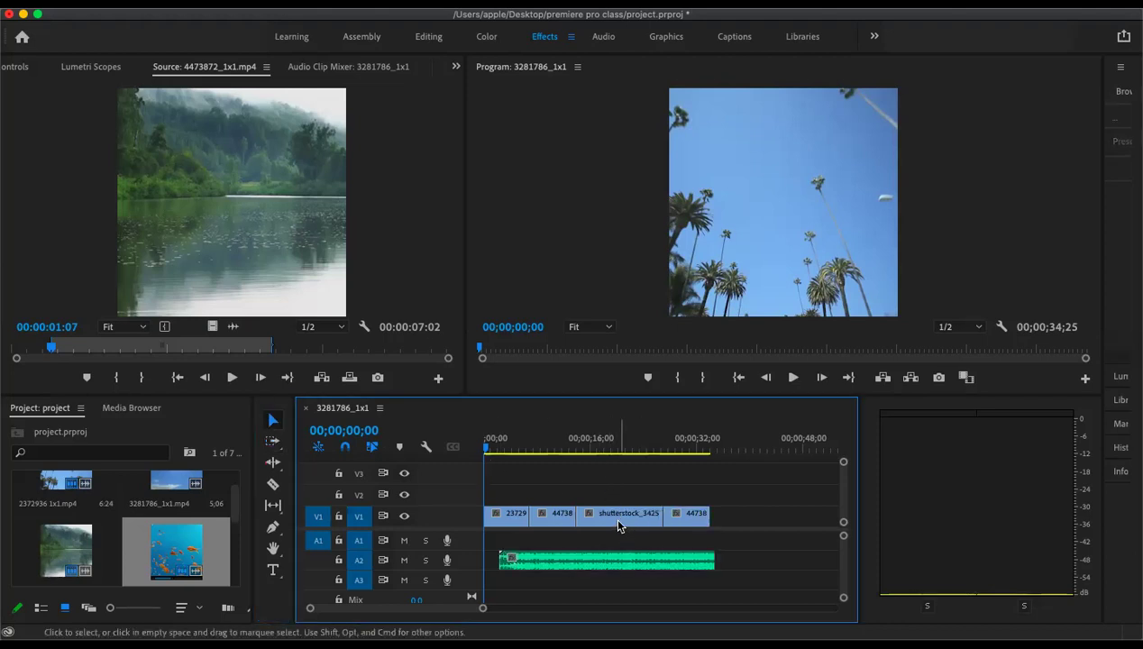
click(272, 441)
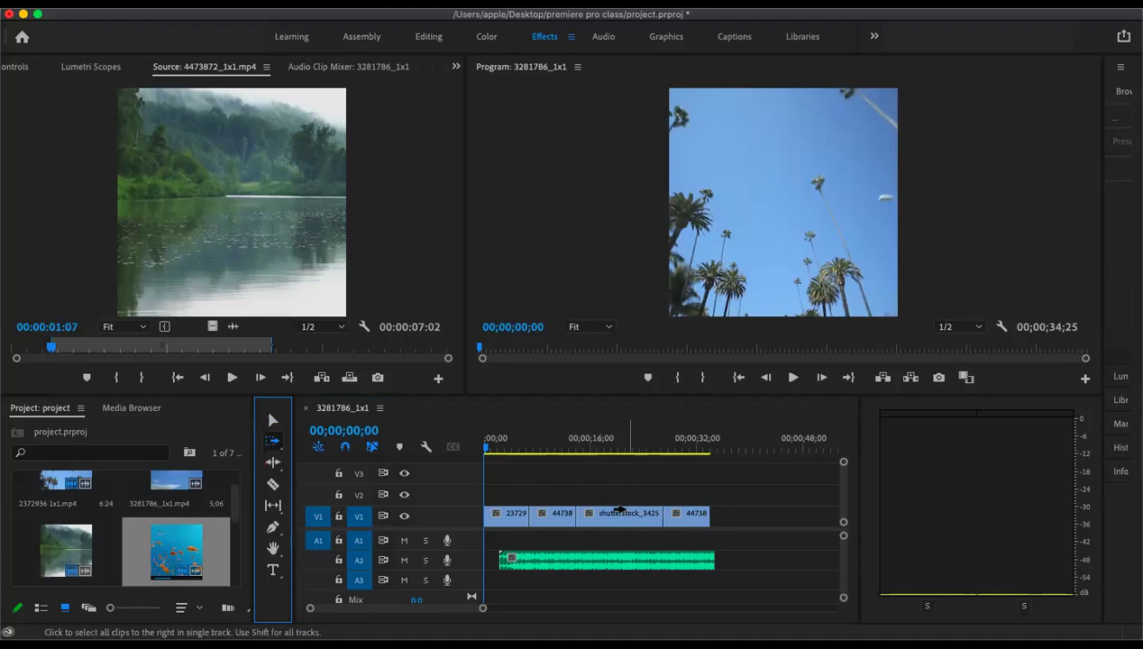
- Shift the V1 clips from the shutterstock clip onward about 23 seconds later with Track Select Forward, undo, then reselect and deselect them
mouse_move(606, 510)
mouse_down()
mouse_move(700, 521)
mouse_move(606, 513)
mouse_up()
drag(730, 517, 761, 512)
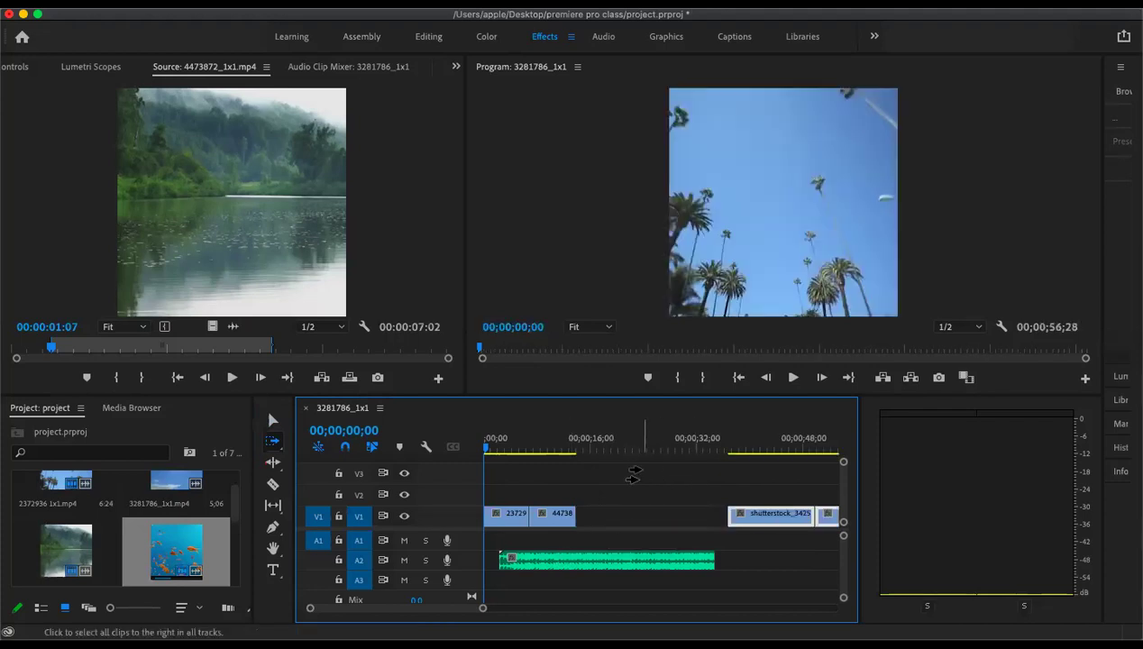
key(super+z)
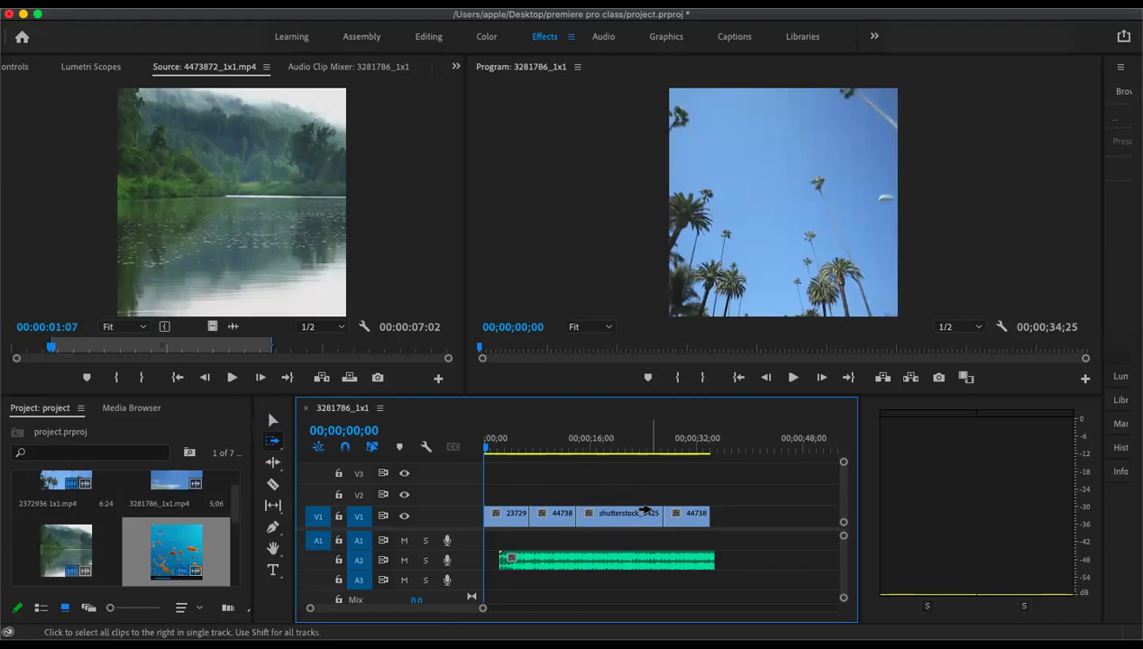
click(604, 517)
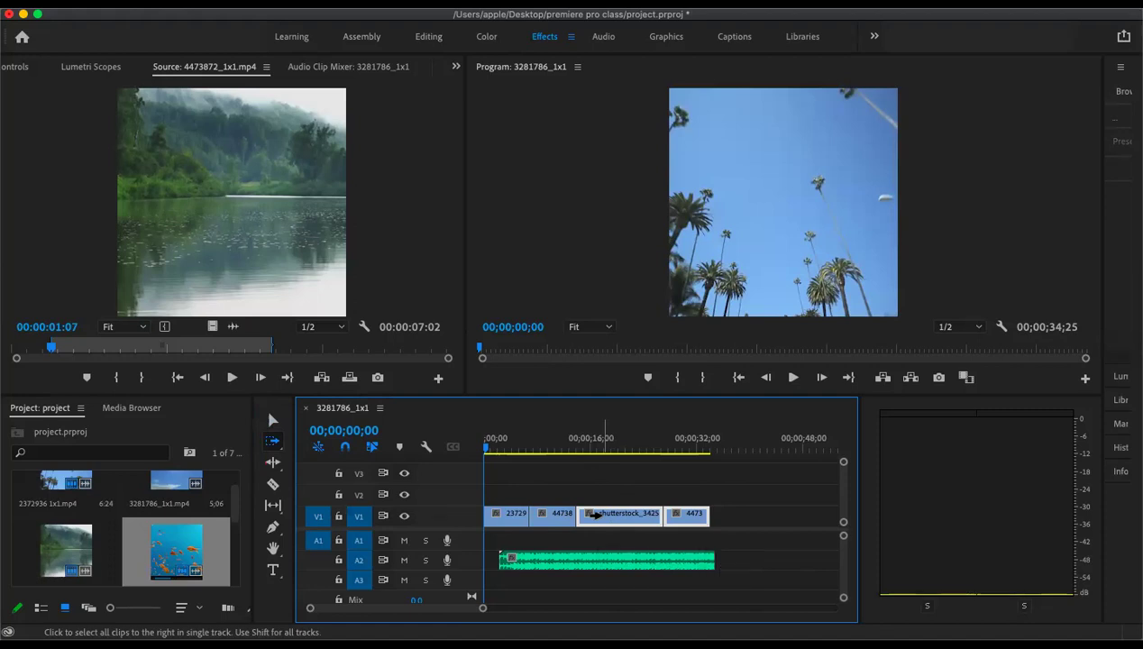
mouse_move(595, 514)
mouse_down()
mouse_move(762, 532)
mouse_move(596, 530)
mouse_up()
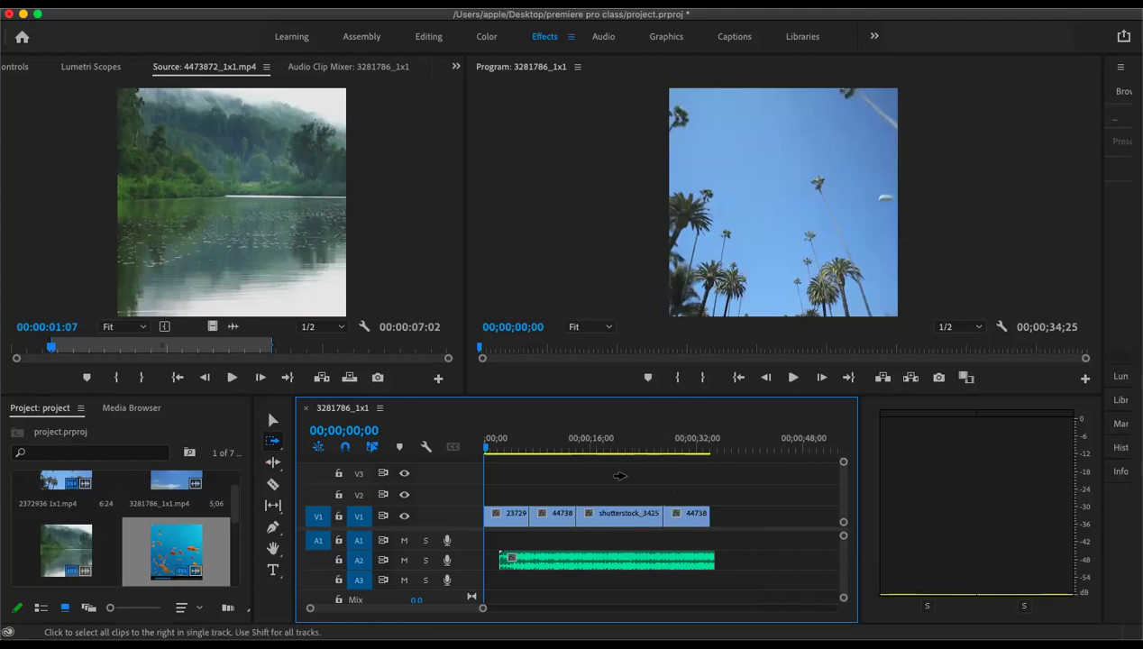
- Twice shift the shutterstock clip and the clip after it on V1 about 25 seconds later, undoing each move
click(618, 516)
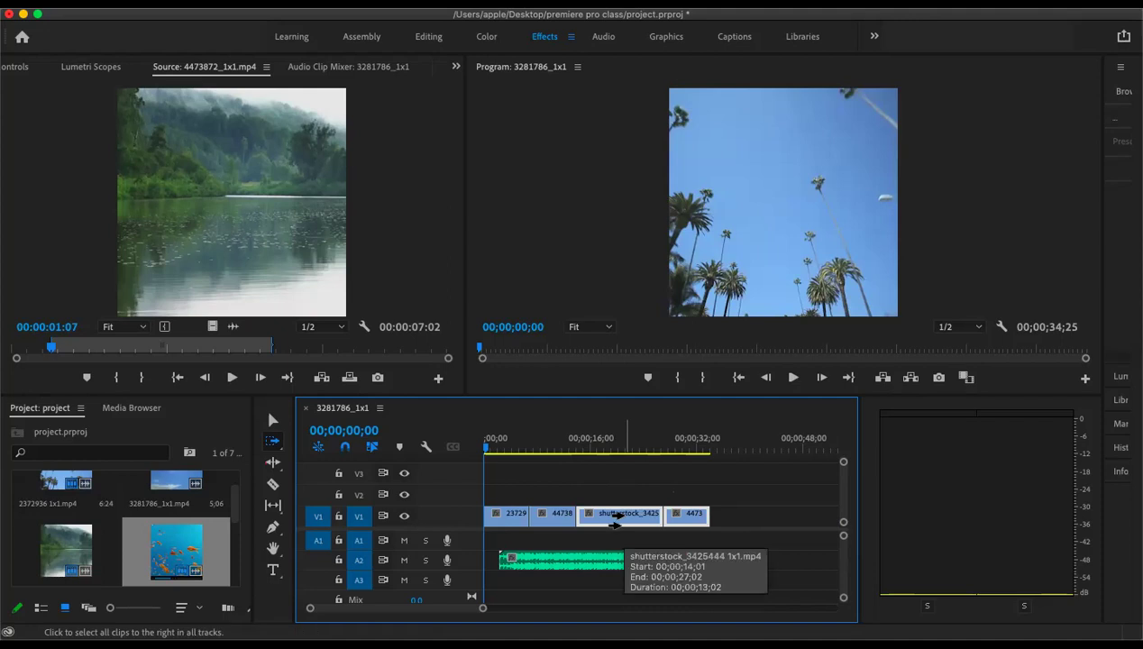
drag(615, 516, 775, 514)
key(super+z)
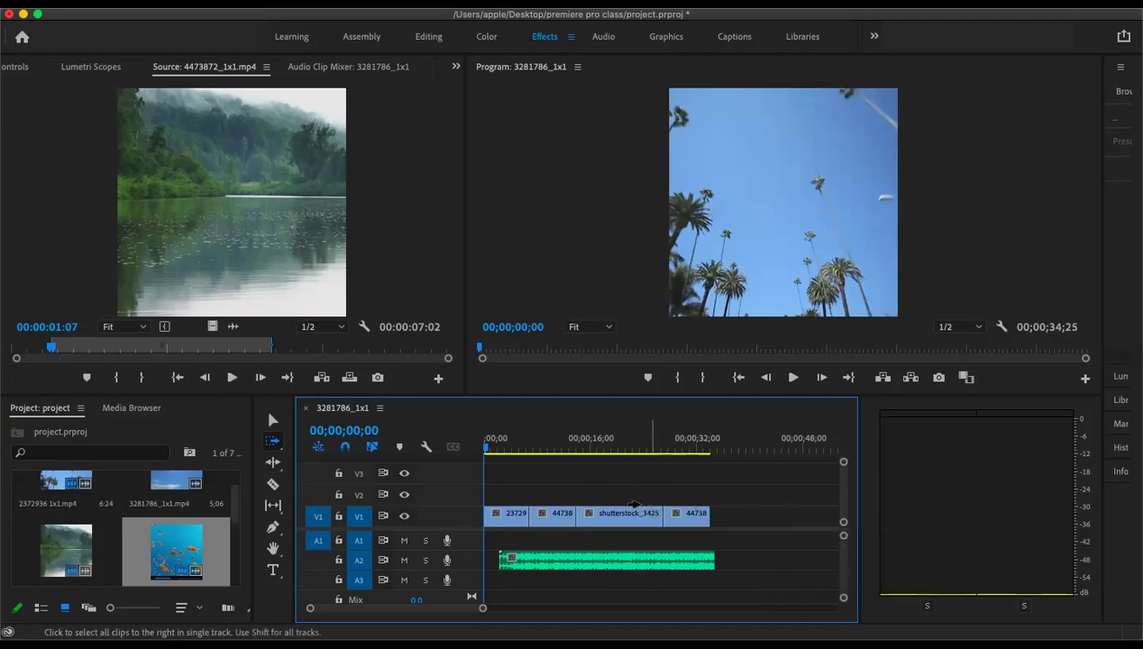
click(613, 514)
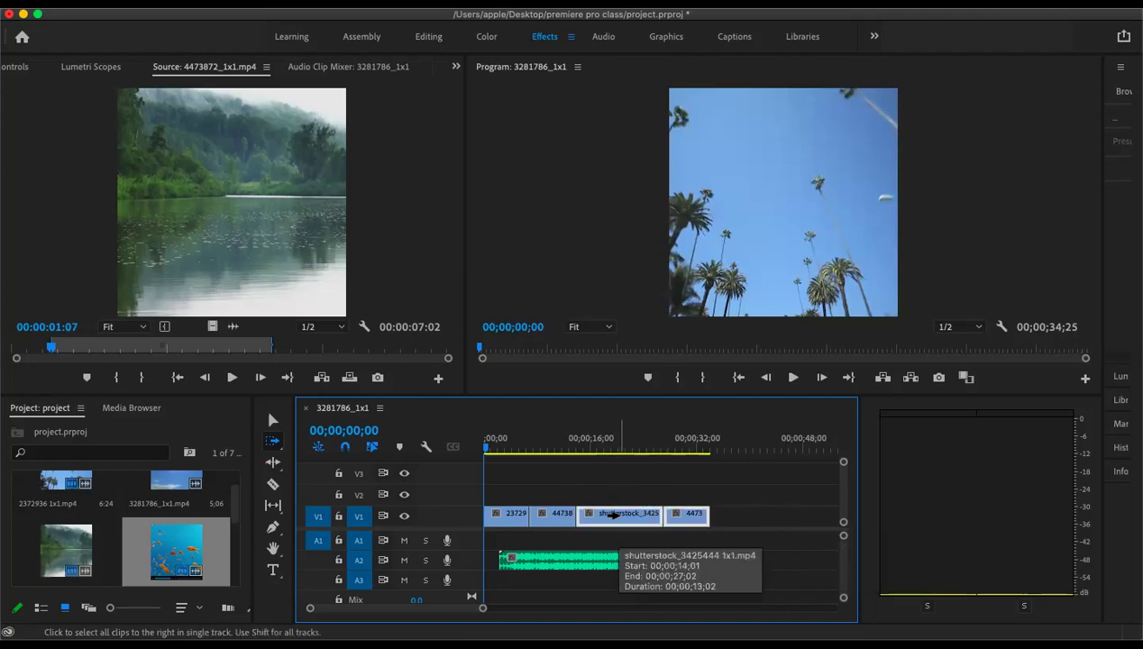
drag(613, 514, 786, 524)
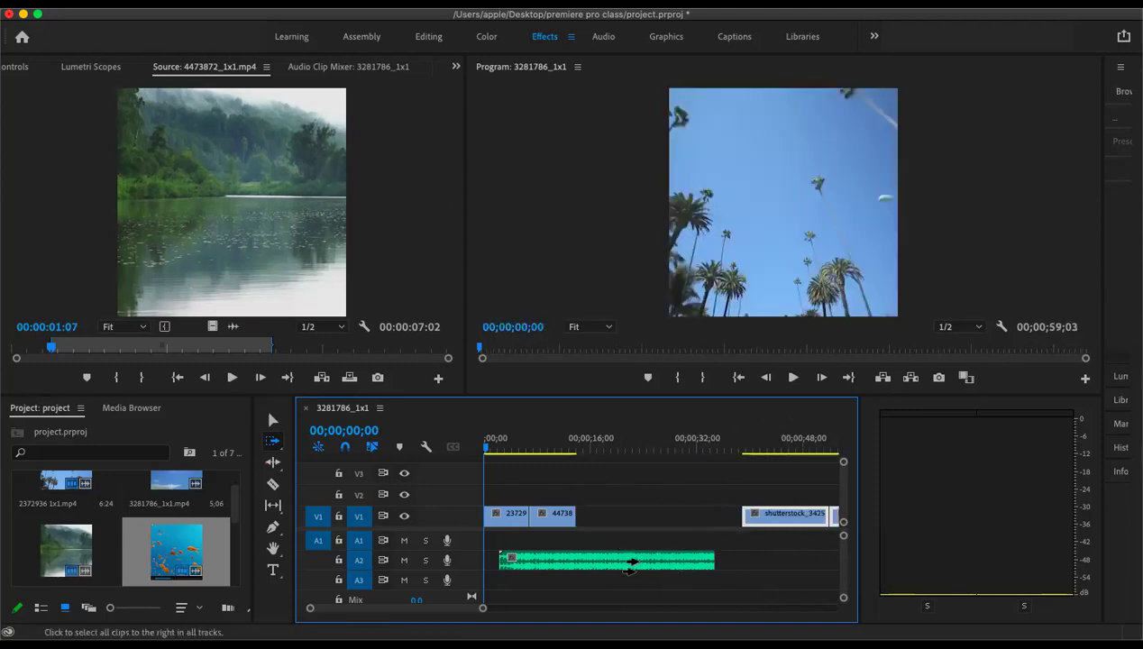
click(661, 512)
key(Delete)
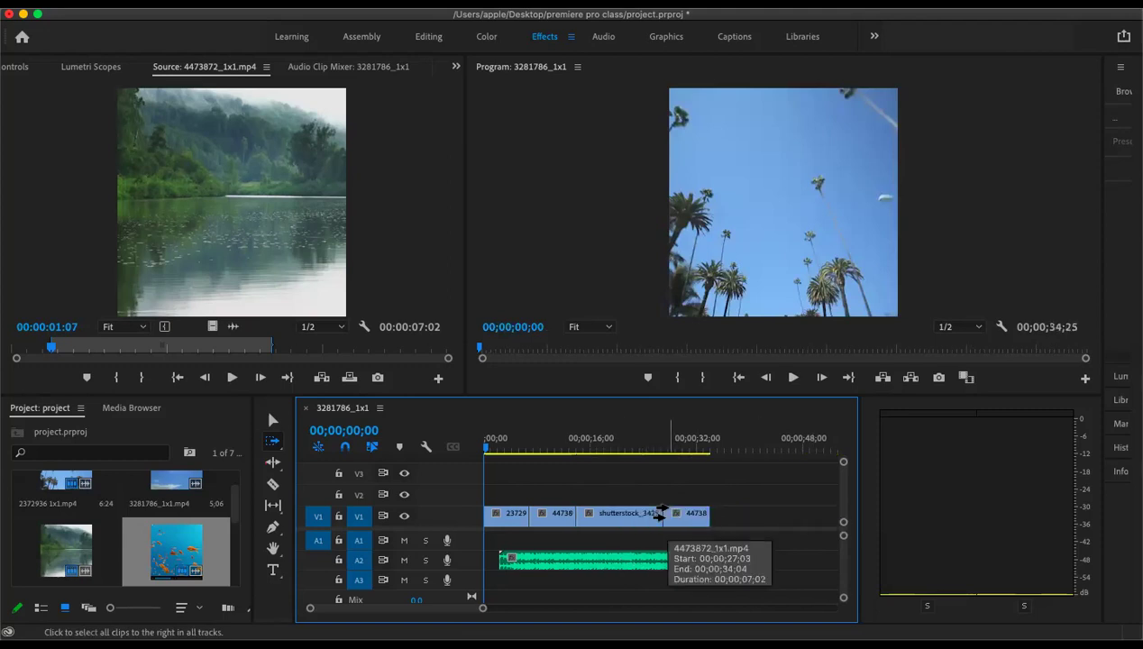
- Shift the music on A2 alone about 34 seconds later with Track Select Forward, and undo the move
click(596, 559)
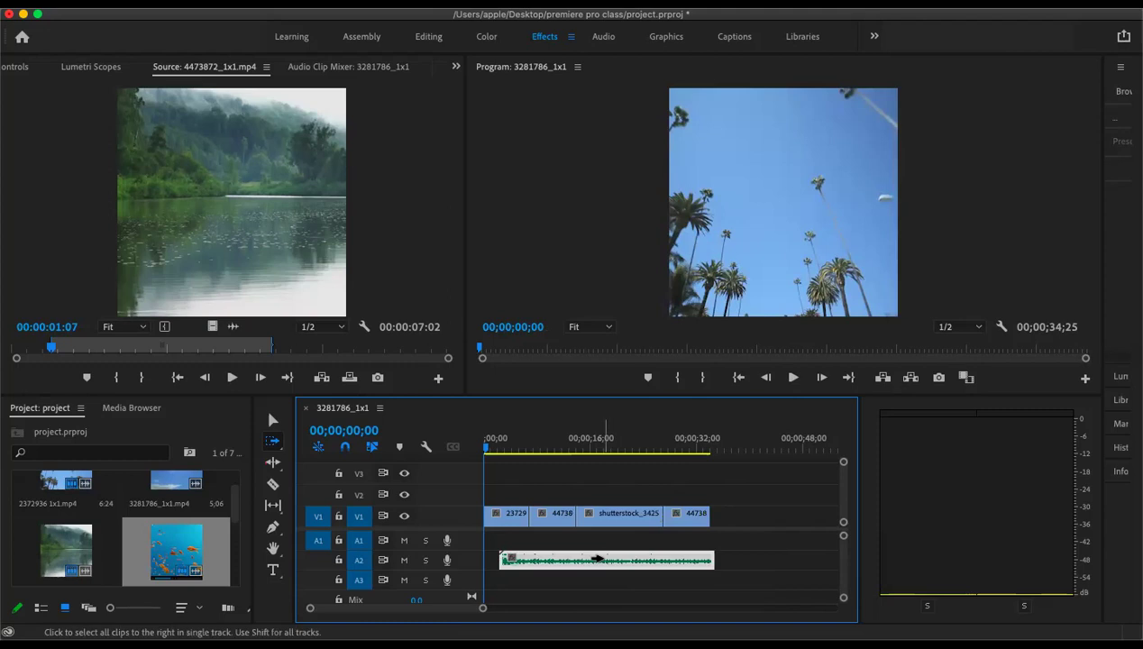
drag(597, 559, 830, 566)
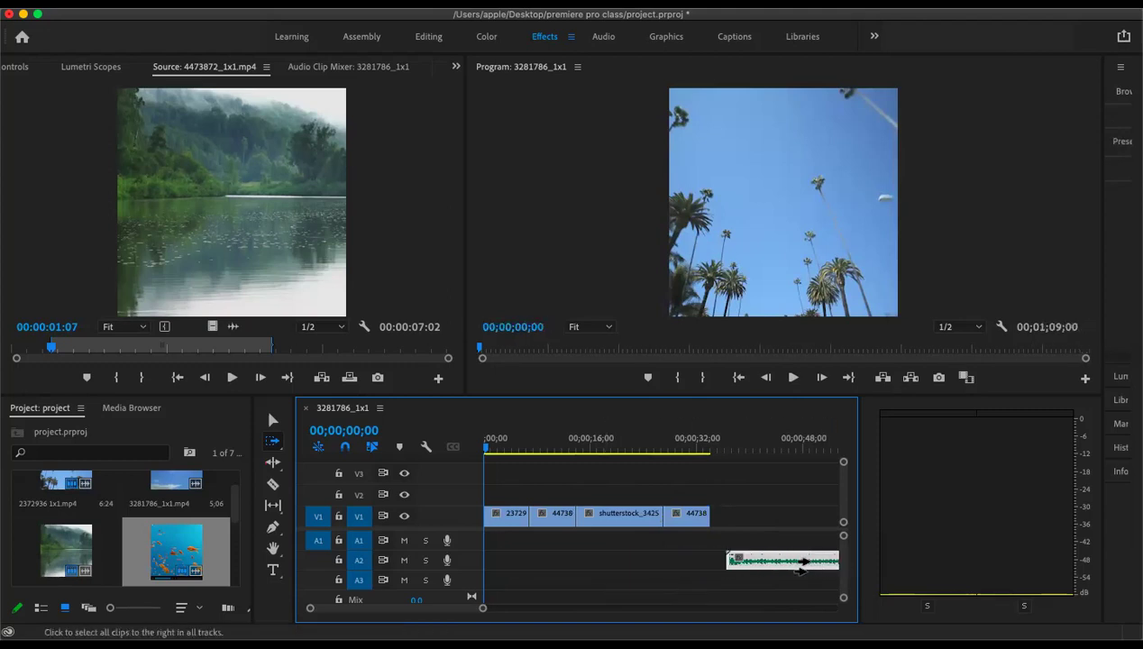
key(super+z)
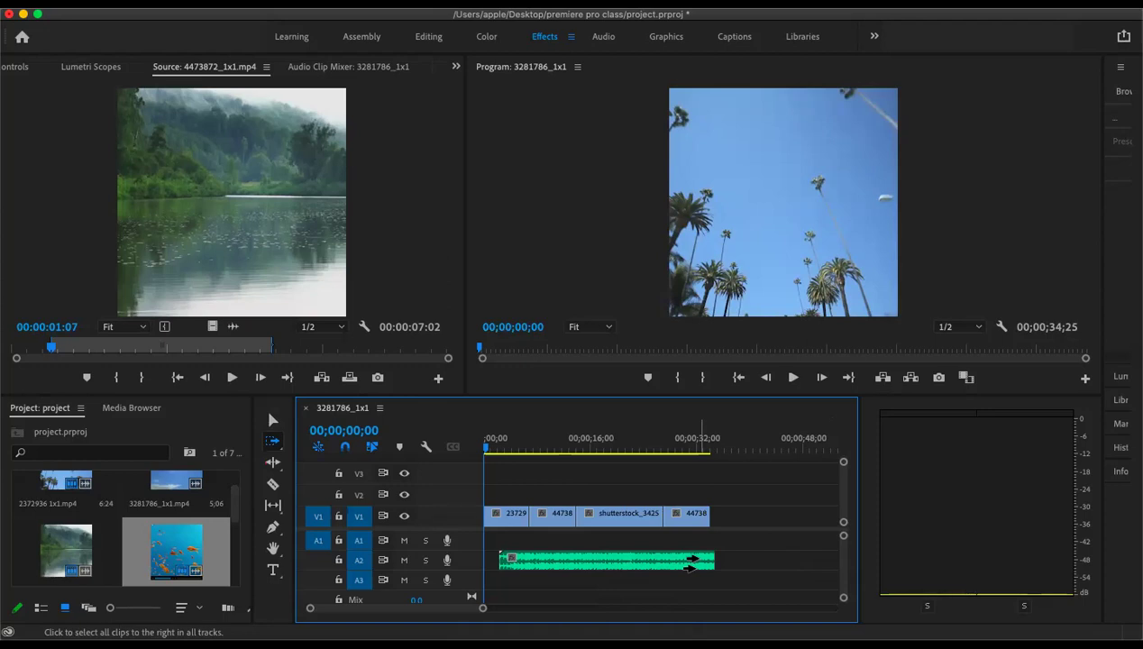
- Try trimming the end of the second V1 clip with the Ripple Edit tool, and undo the trim
click(268, 465)
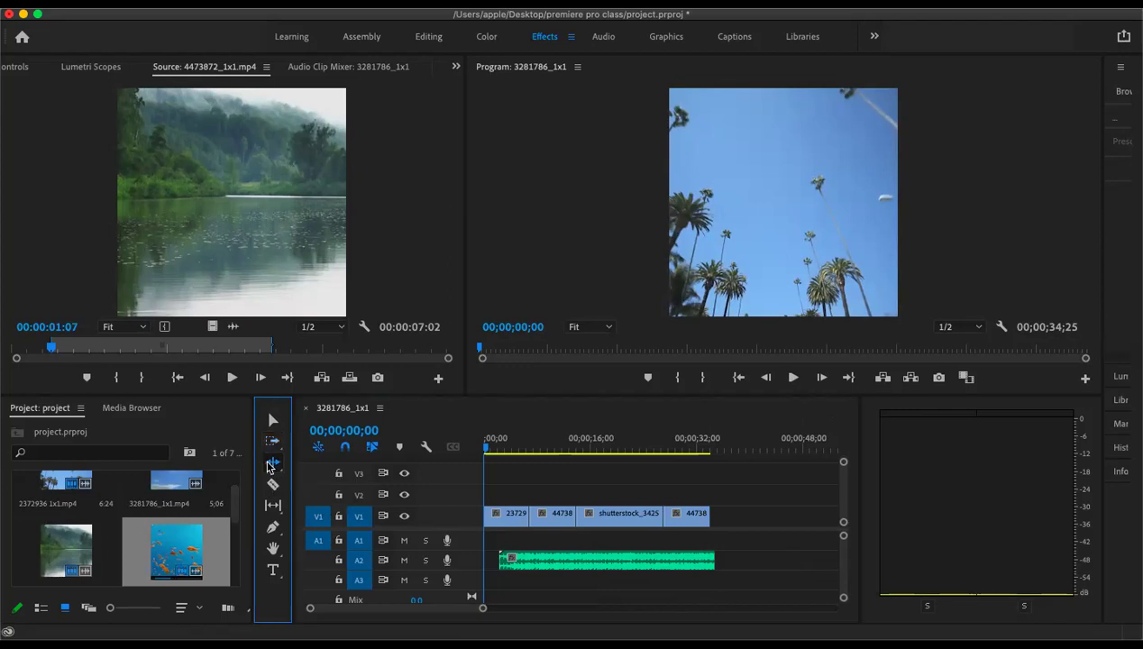
click(573, 514)
drag(573, 514, 546, 514)
key(super+z)
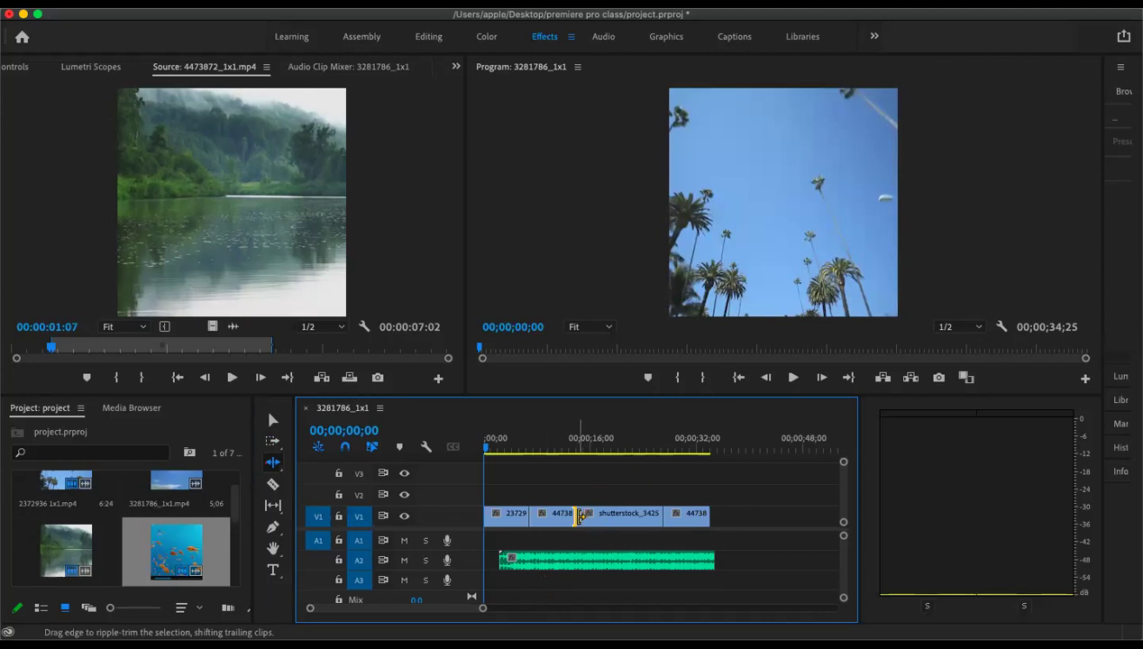
- Select the first 4473872_1x1.mp4 clip on V1, ripple-trim its end so it lasts 00;00;03;23, and undo the trim
click(631, 513)
click(267, 466)
click(547, 472)
click(268, 470)
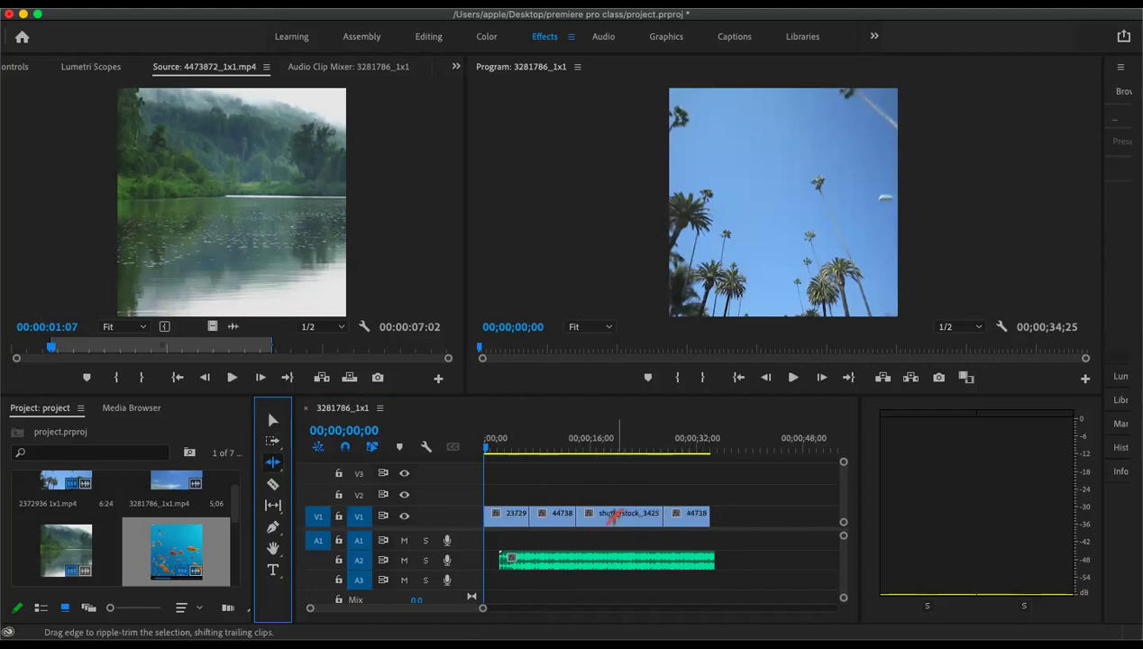
scroll(311, 613, up, 3)
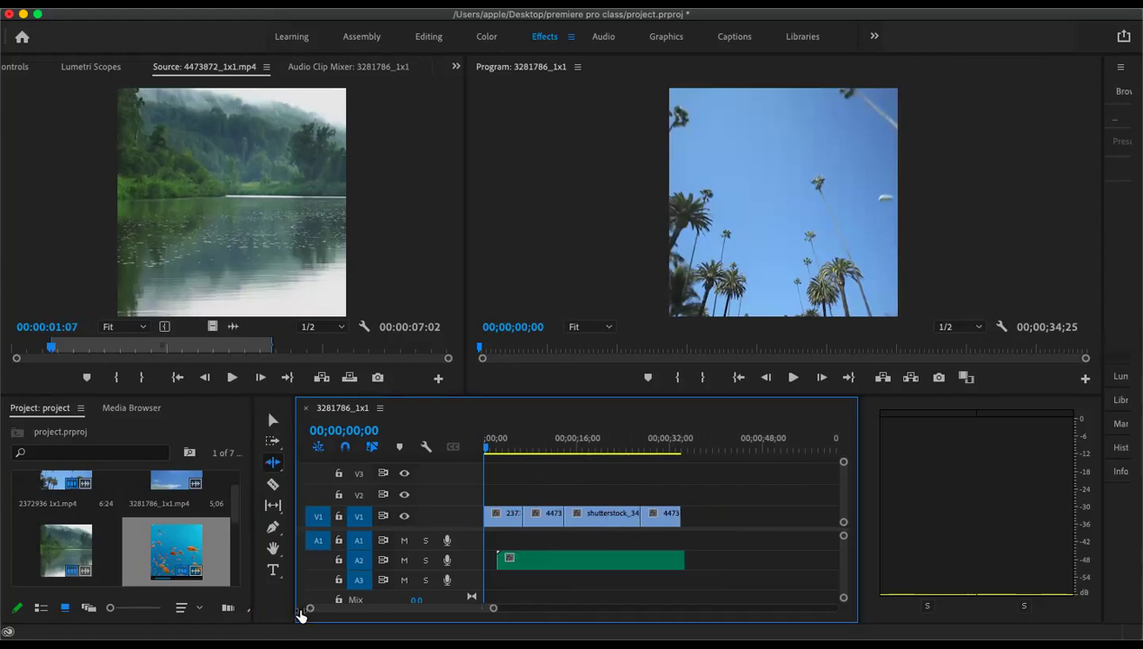
click(705, 512)
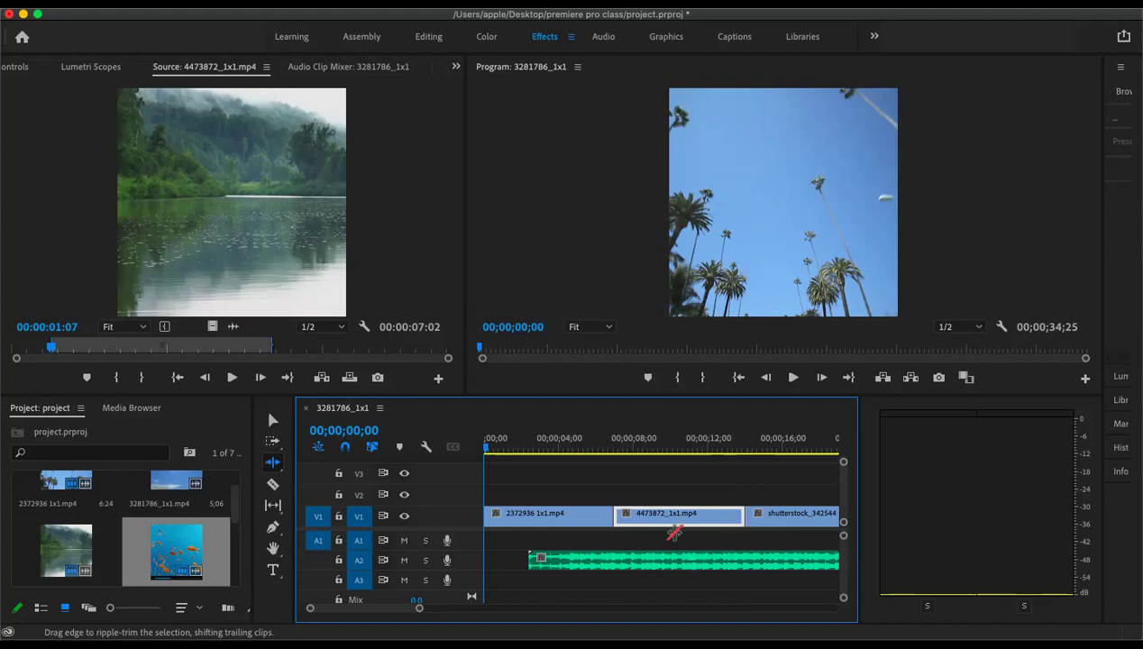
drag(618, 515, 680, 522)
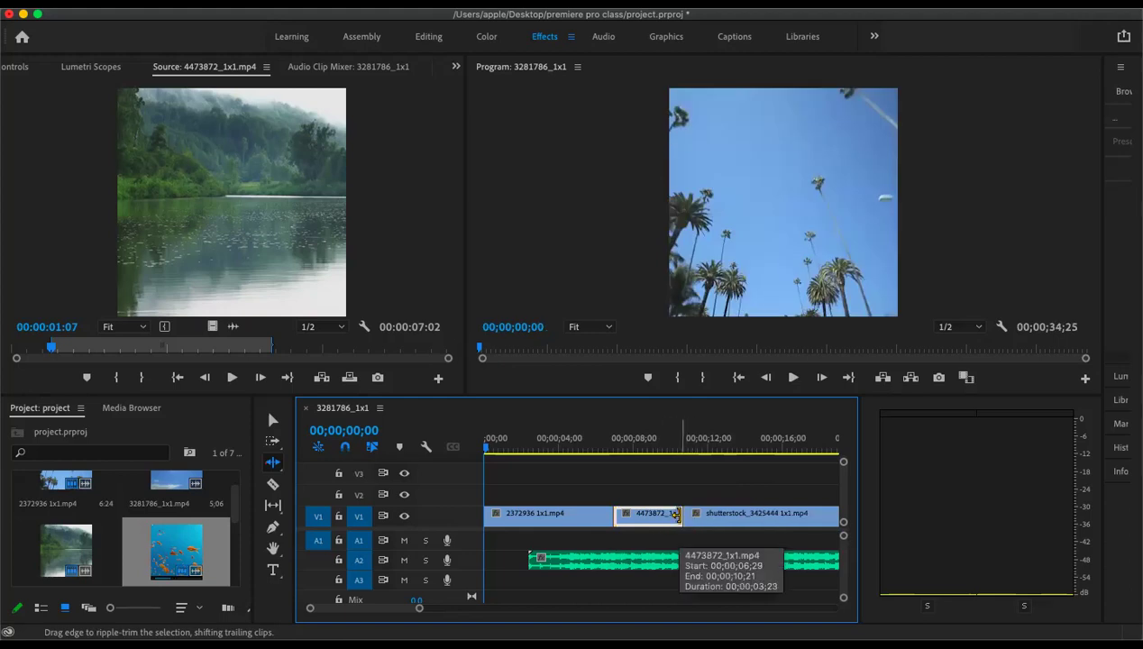
key(super+z)
- Ripple-trim about 3.5 seconds off the end of the second V1 clip, and undo the trim
drag(419, 609, 449, 612)
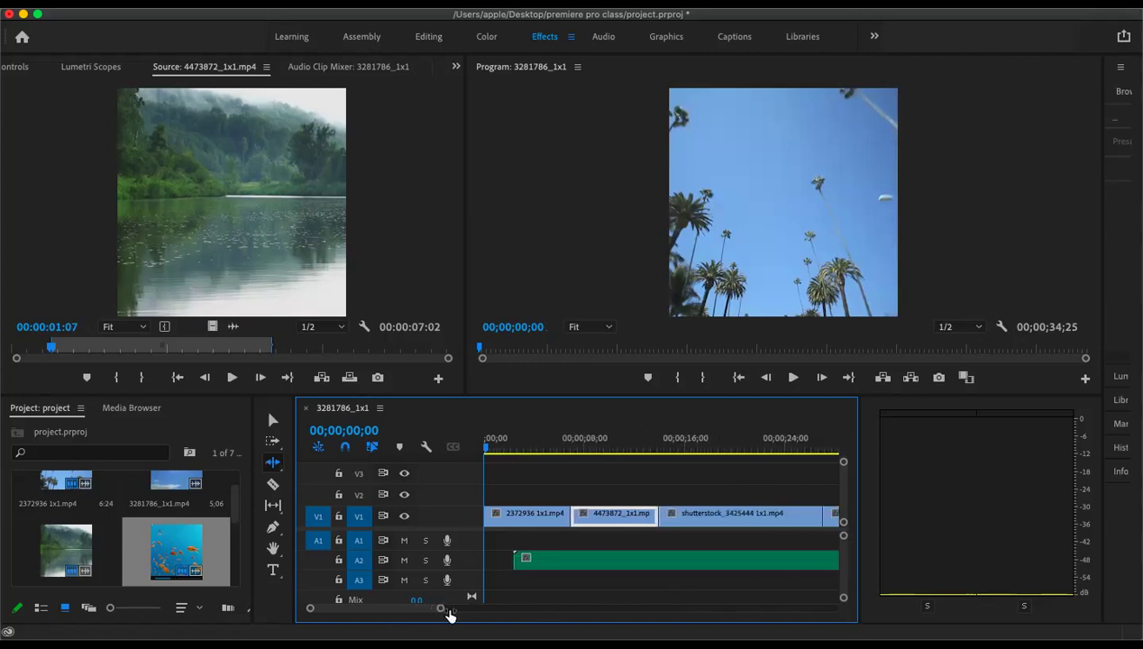
drag(634, 515, 596, 520)
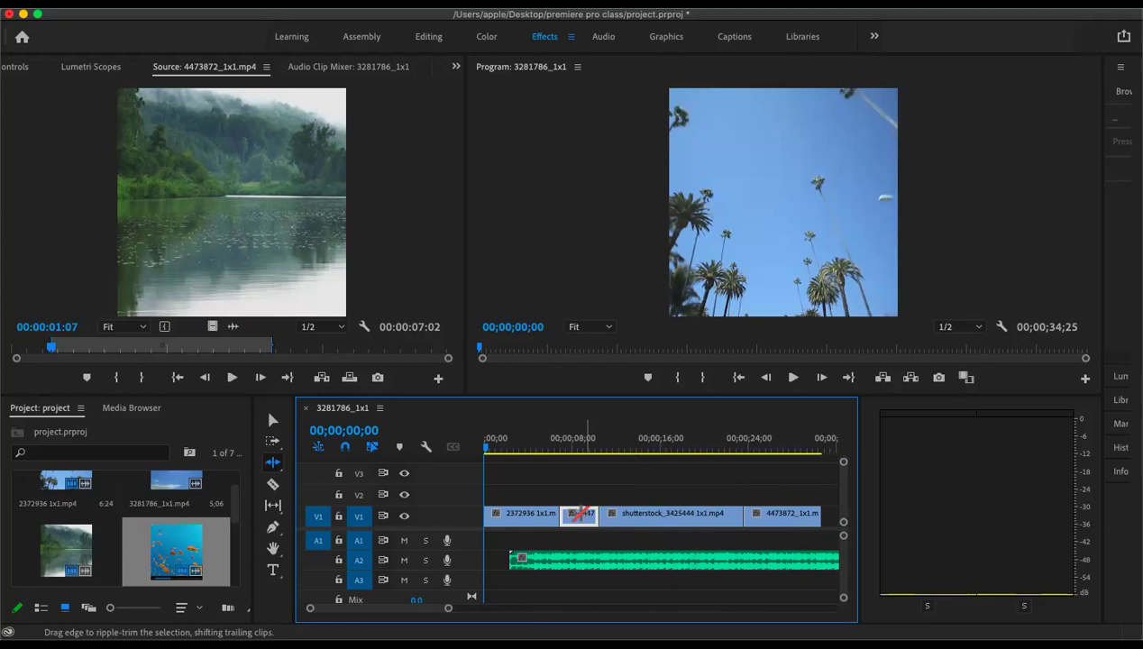
key(super+z)
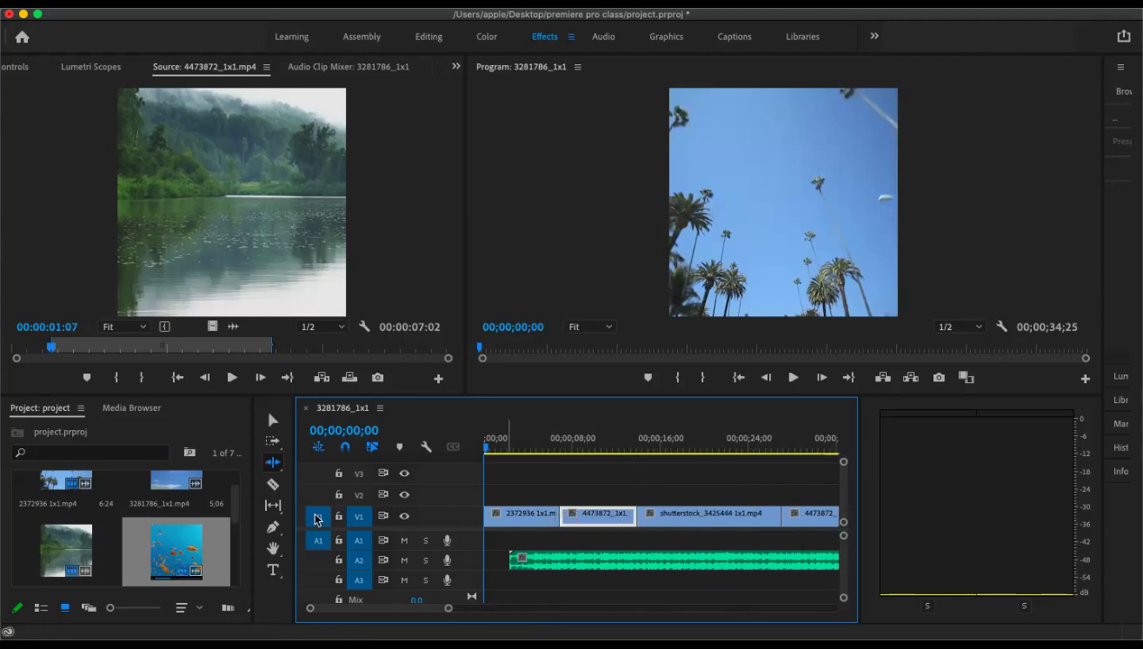
- With the Selection tool, trim the second clip's end about 3.5 seconds and move the two following clips to close the gap, then undo
click(273, 420)
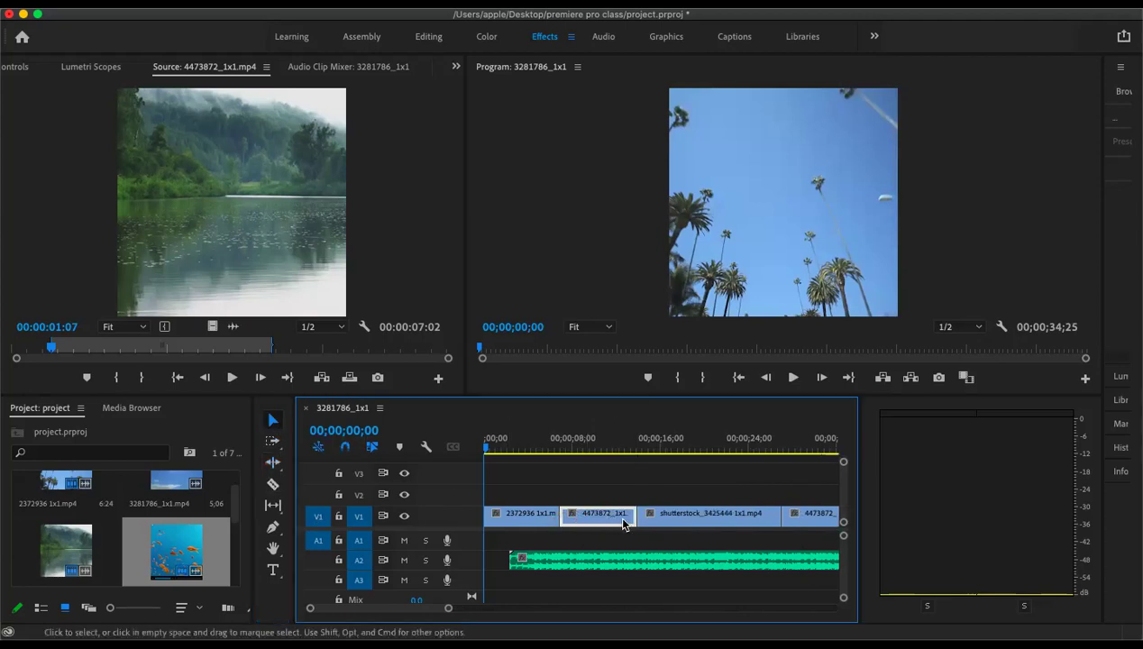
drag(631, 515, 597, 517)
click(687, 518)
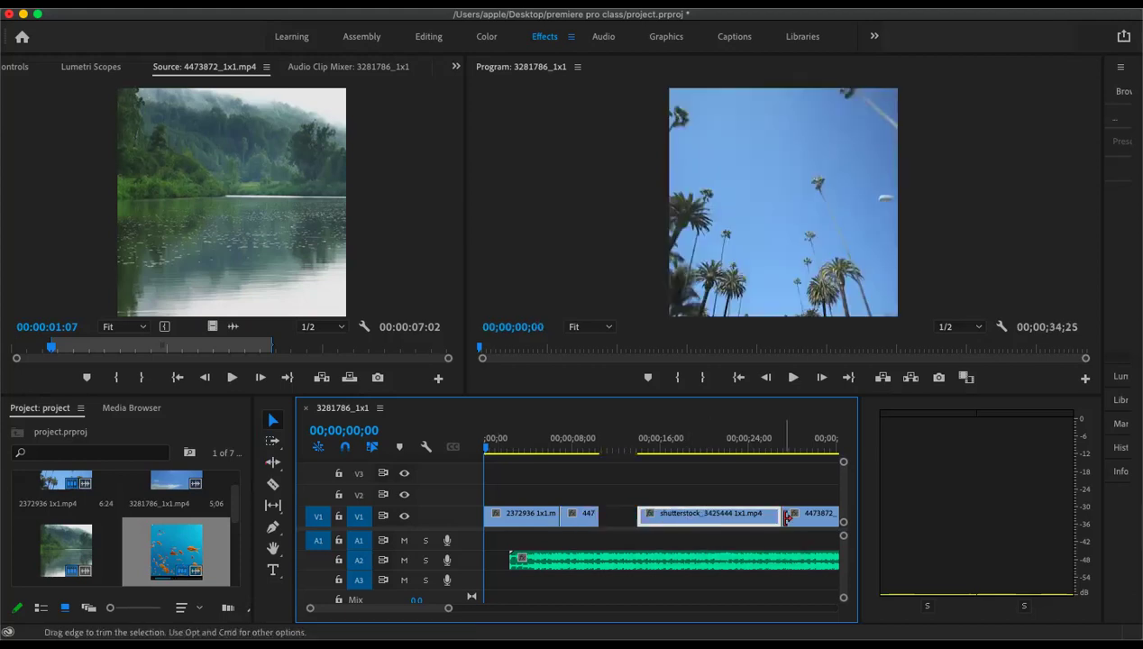
shift+click(809, 520)
drag(807, 519, 770, 526)
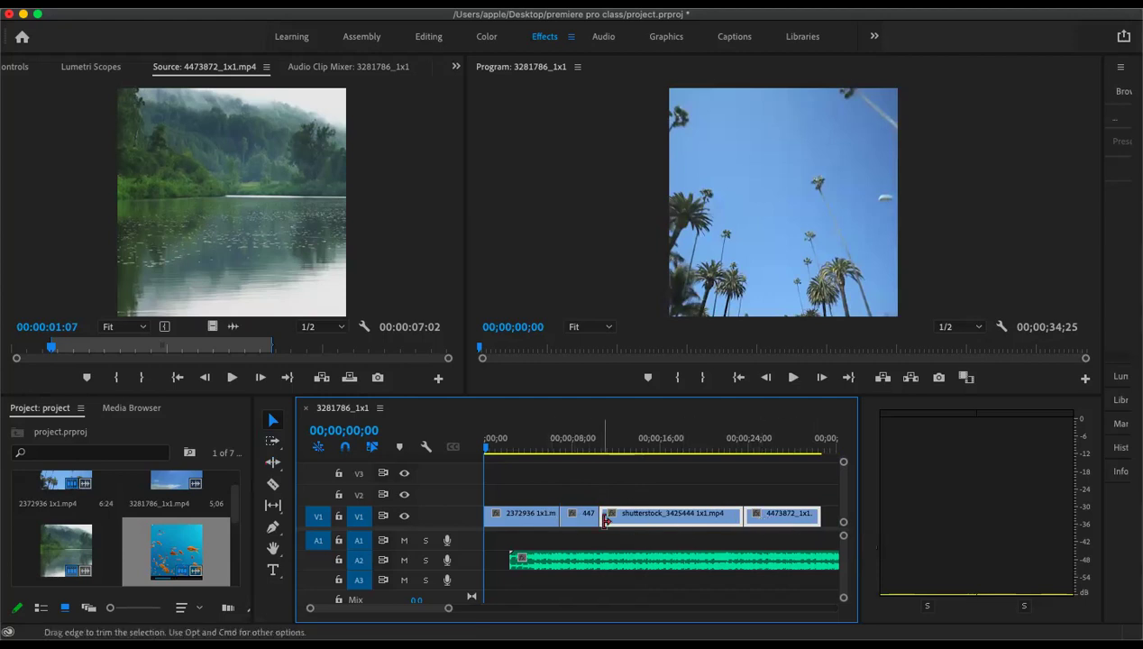
key(super+z)
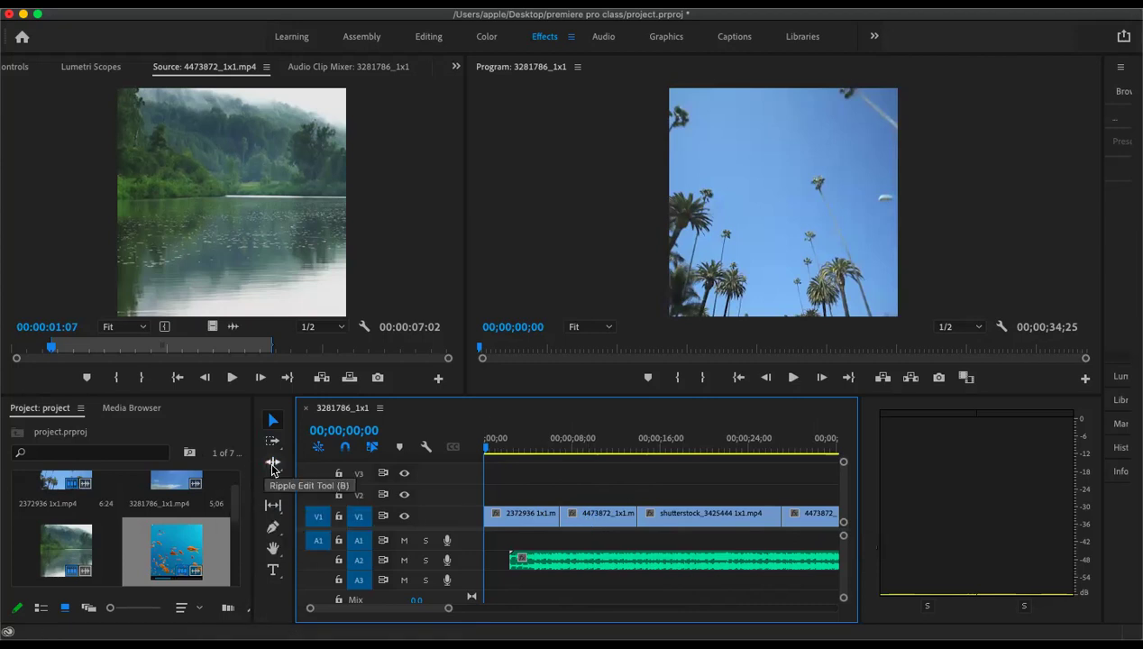
- With the Ripple Edit tool, trim about 5 seconds off the end of the shutterstock clip and extend it back to full length
click(271, 465)
click(622, 515)
click(651, 516)
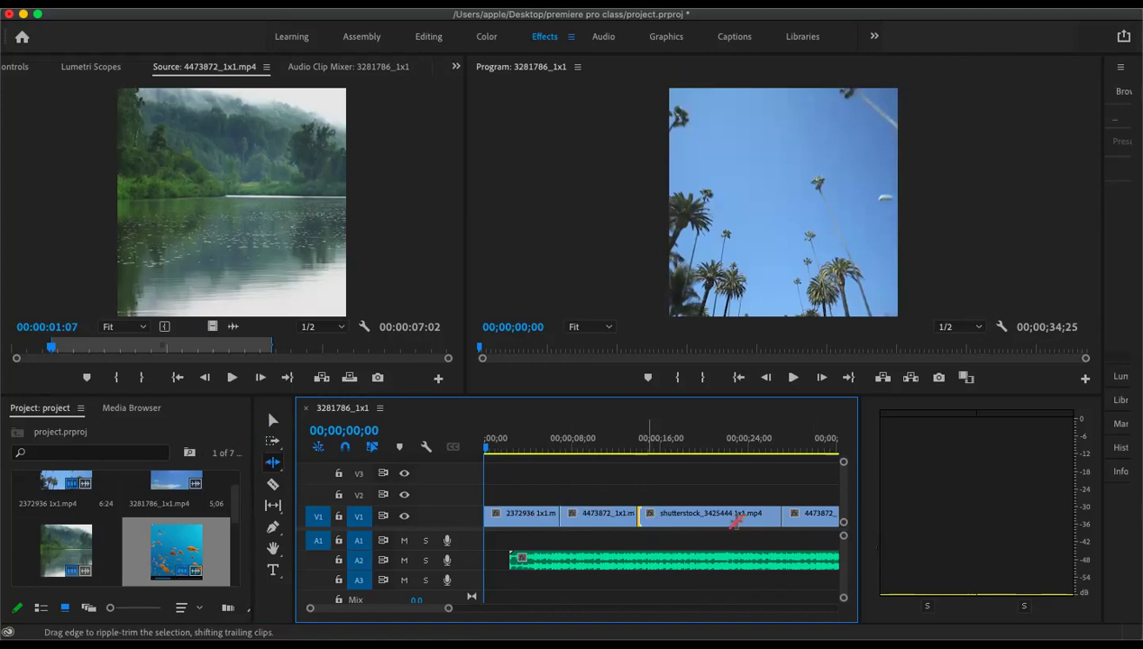
drag(776, 514, 726, 515)
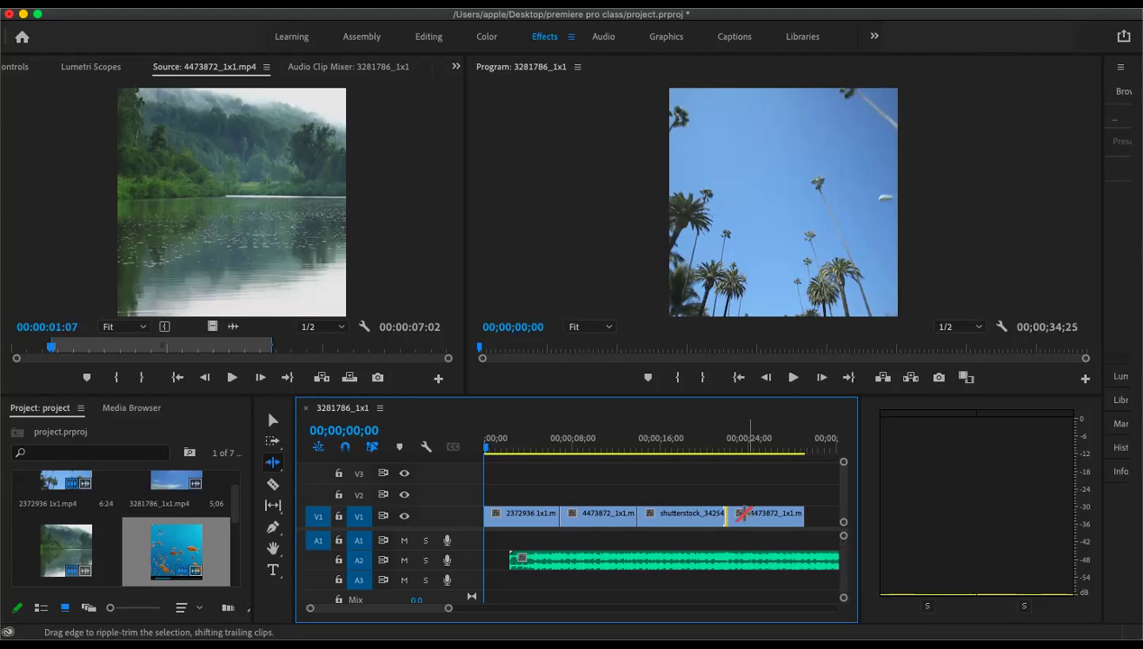
drag(741, 513, 780, 513)
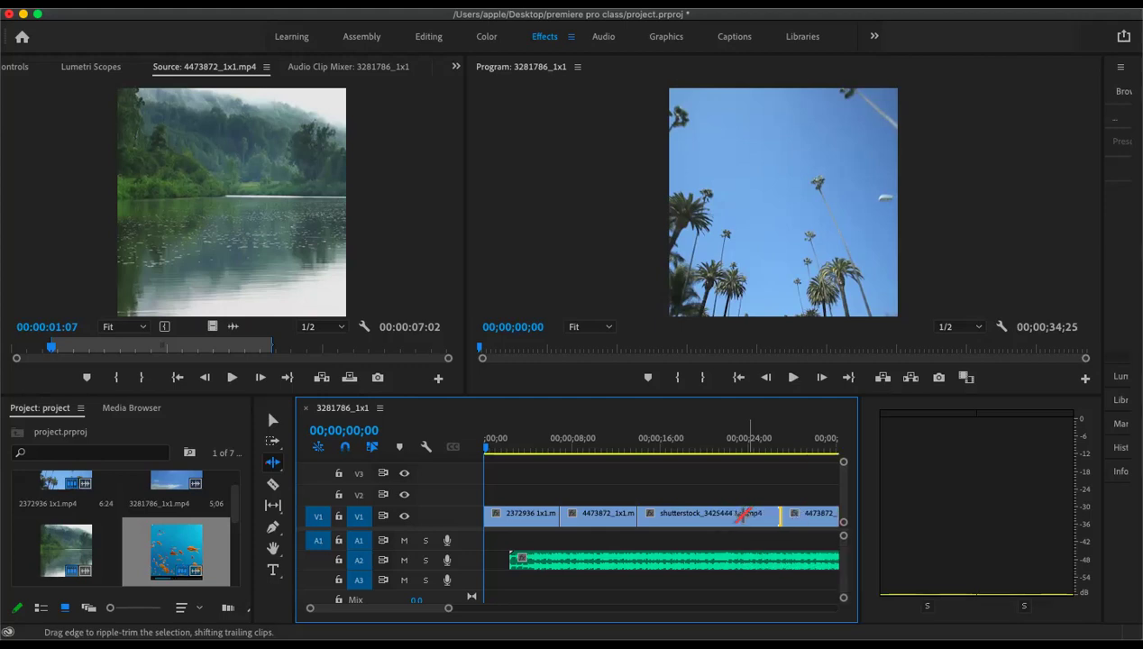
- Ripple-trim about 5 seconds off the start of the shutterstock clip, and restore the clips to their full length
click(658, 518)
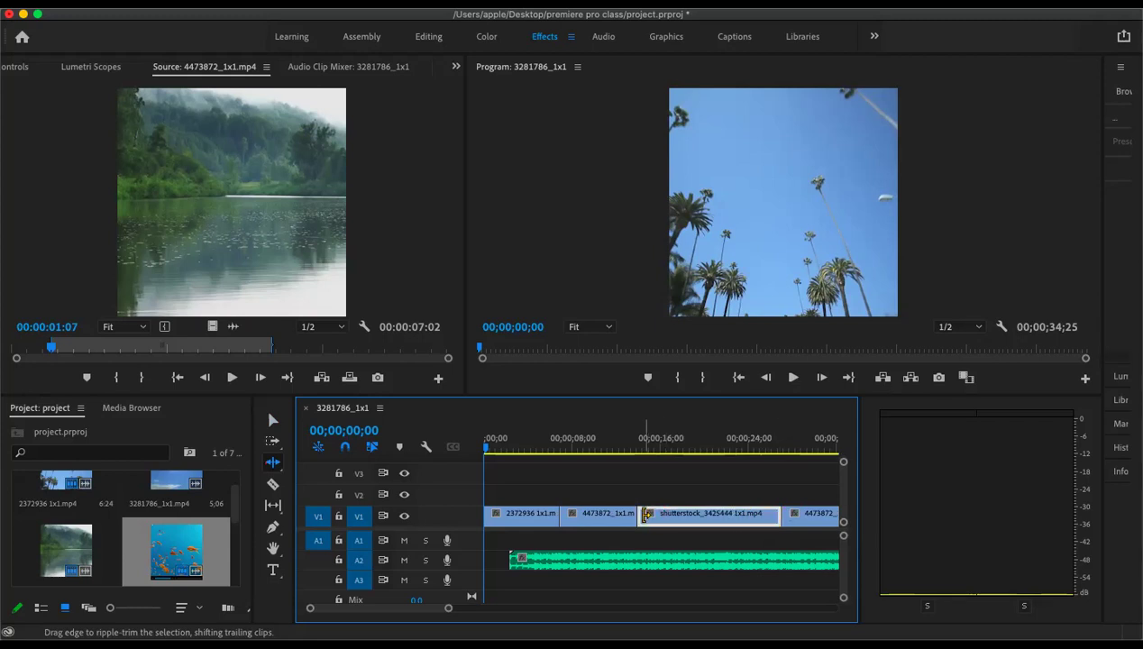
drag(640, 516, 697, 521)
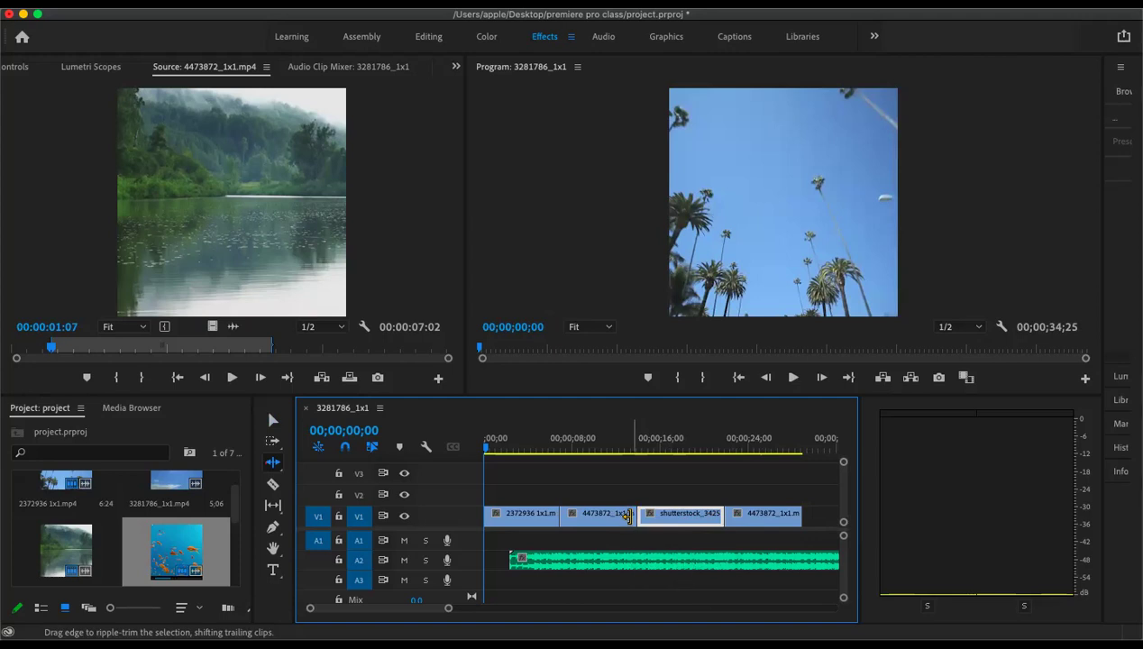
drag(628, 513, 570, 513)
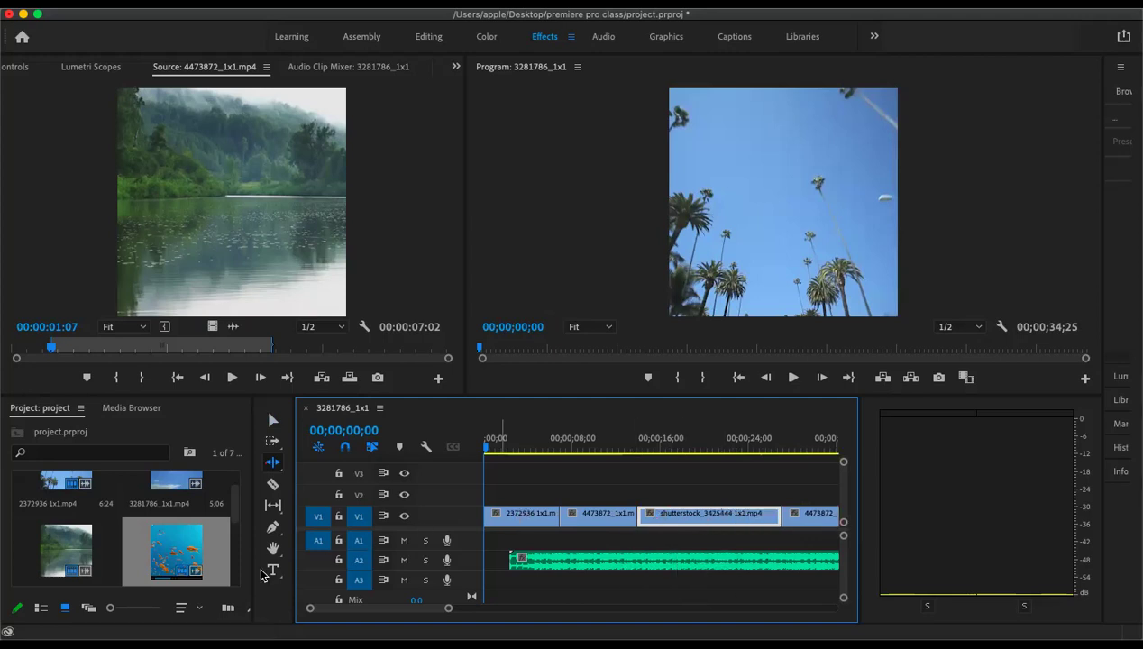
- Play the sequence from the start of the shutterstock clip to 00;00;23;26 and split the clip there with the Razor tool
click(270, 487)
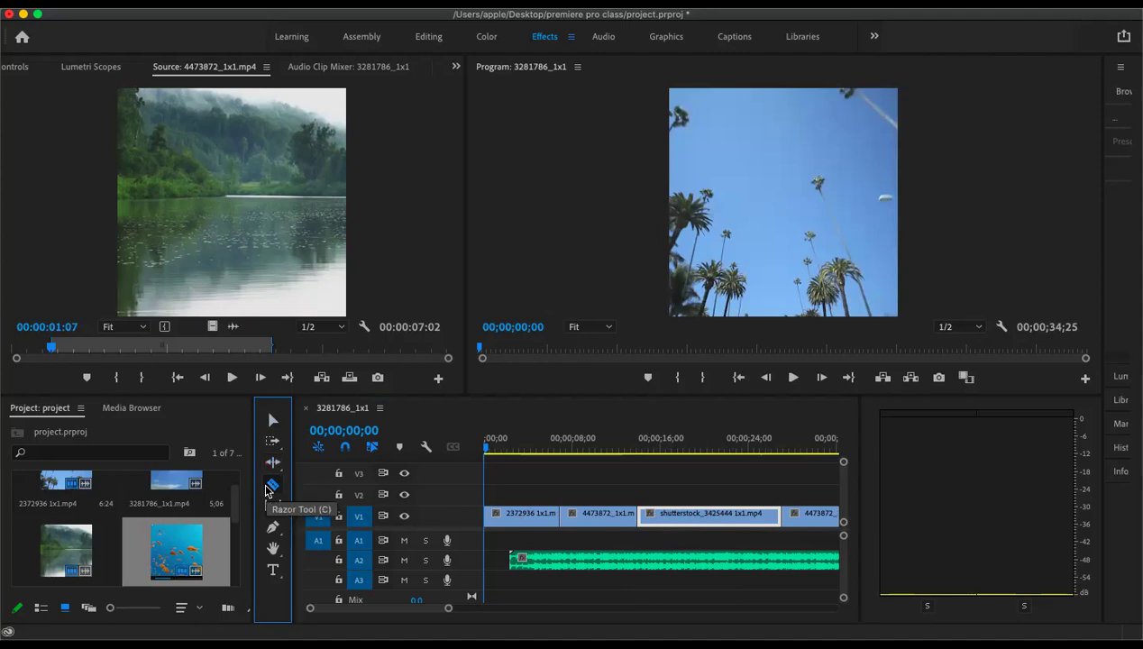
click(271, 488)
drag(483, 442, 638, 461)
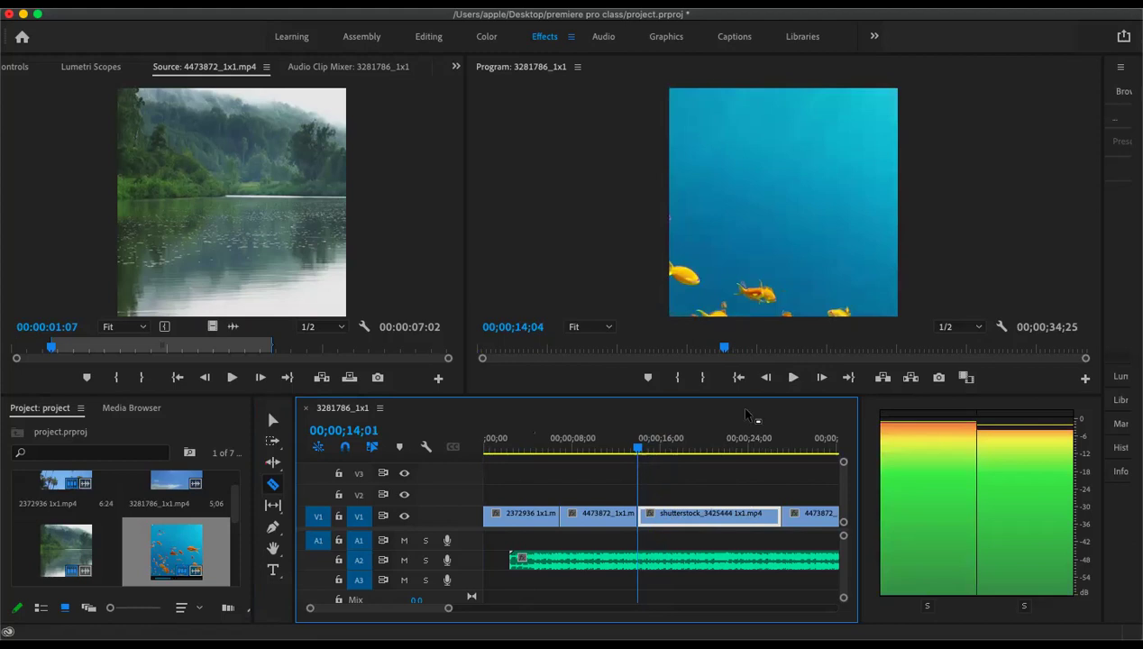
click(792, 379)
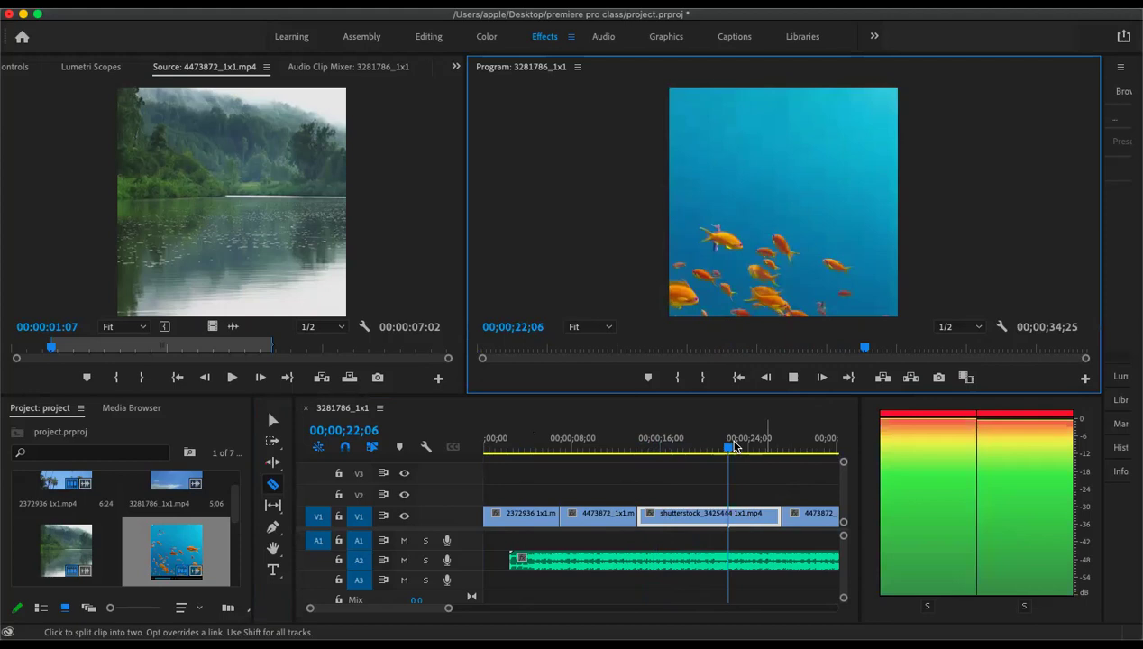
click(793, 378)
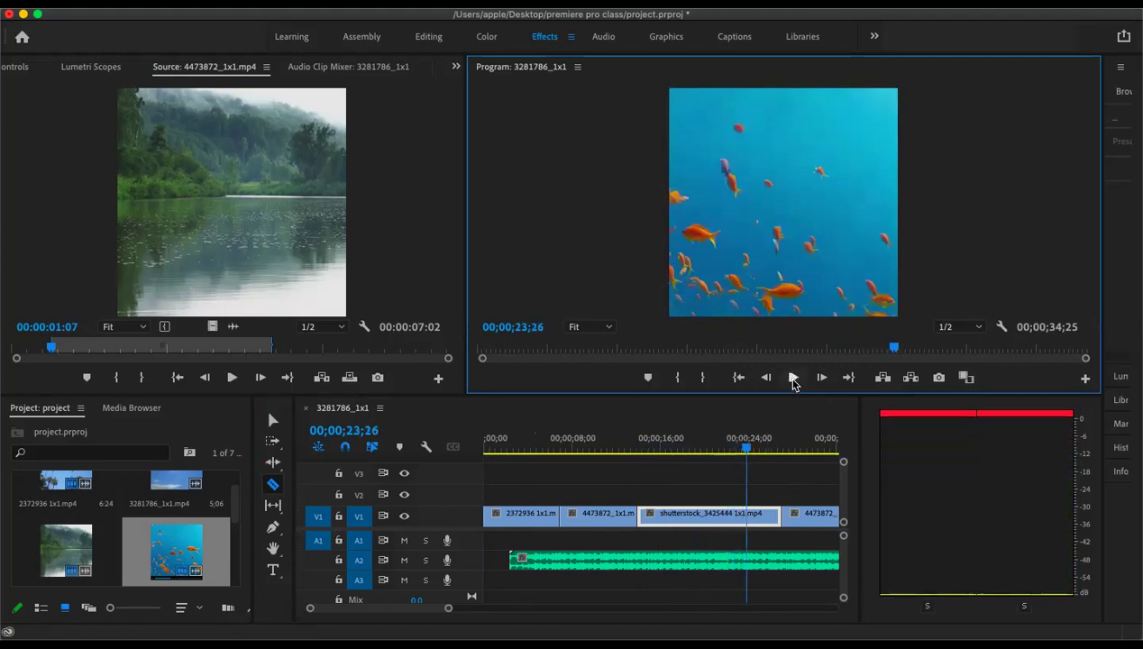
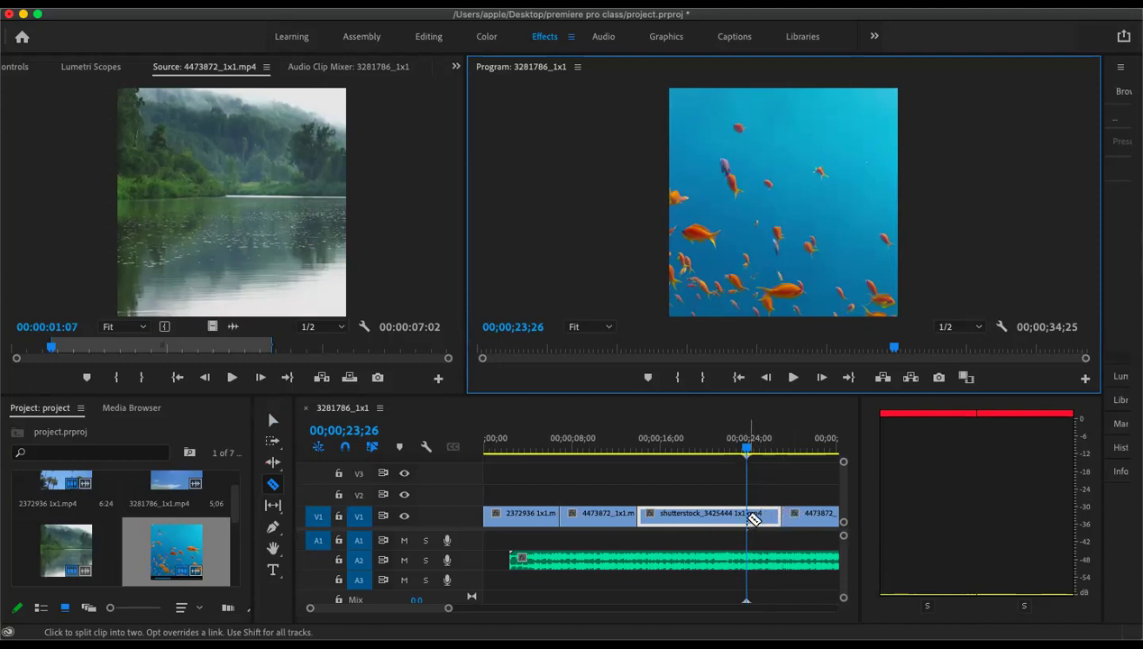
click(751, 514)
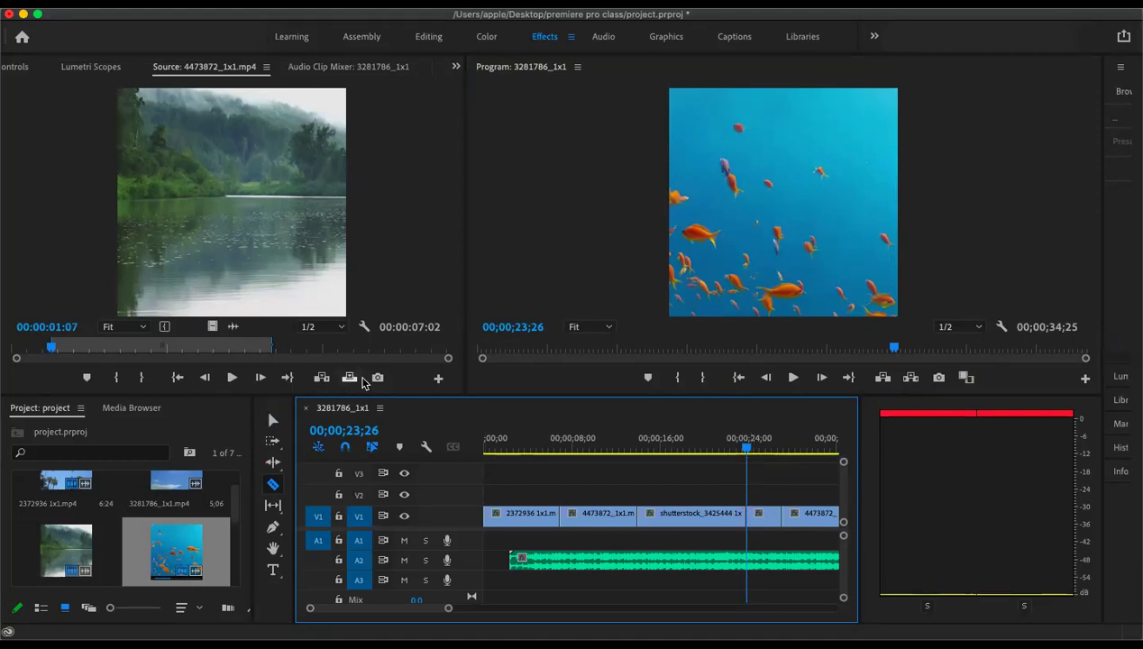
- Return to the Selection tool, undo the cut in the shutterstock clip, and move the playhead to 00;00;21;29
click(273, 419)
drag(744, 445, 726, 443)
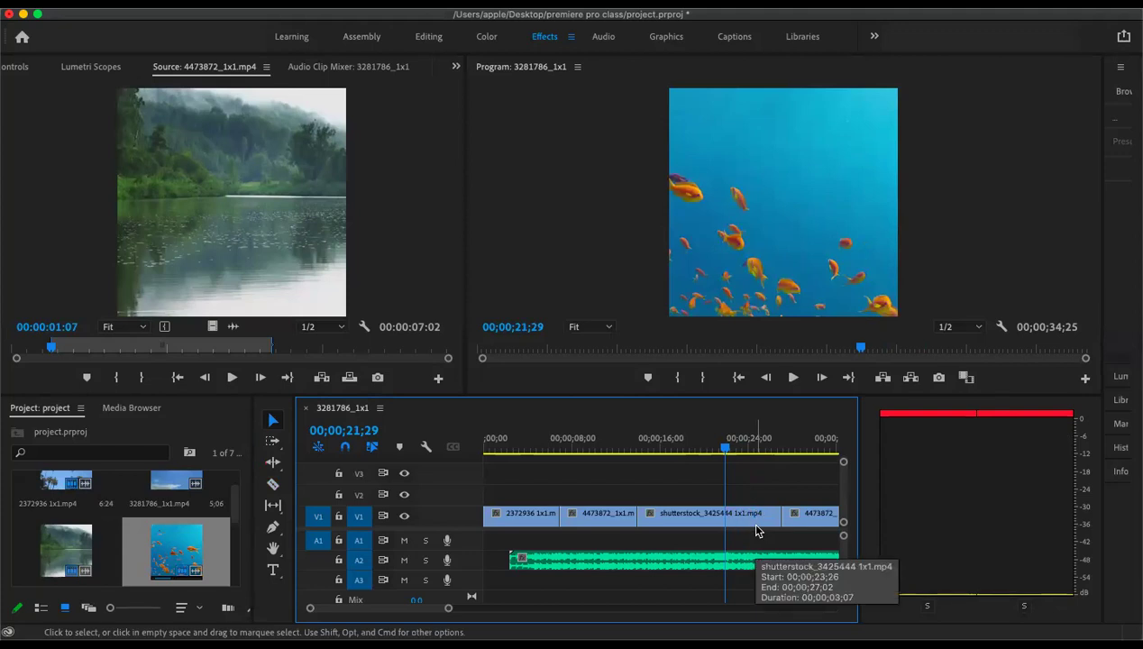
- Split the shutterstock_3425444 clip near 23 seconds with the Razor tool, and try a similar cut on the audio track
key(super+z)
click(273, 484)
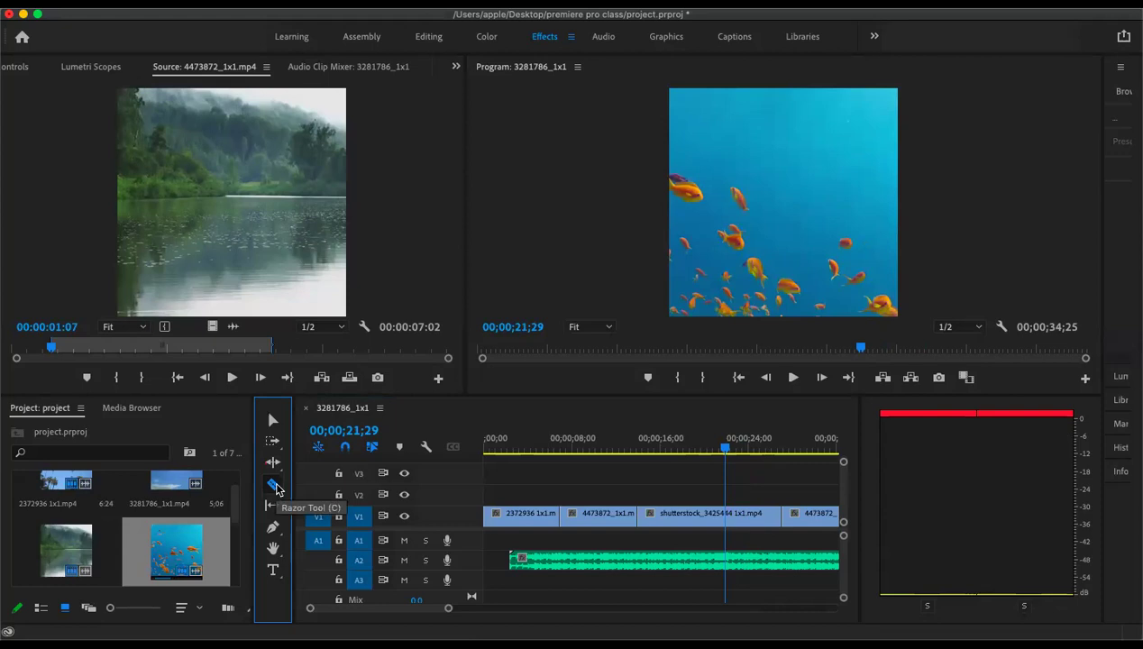
click(739, 514)
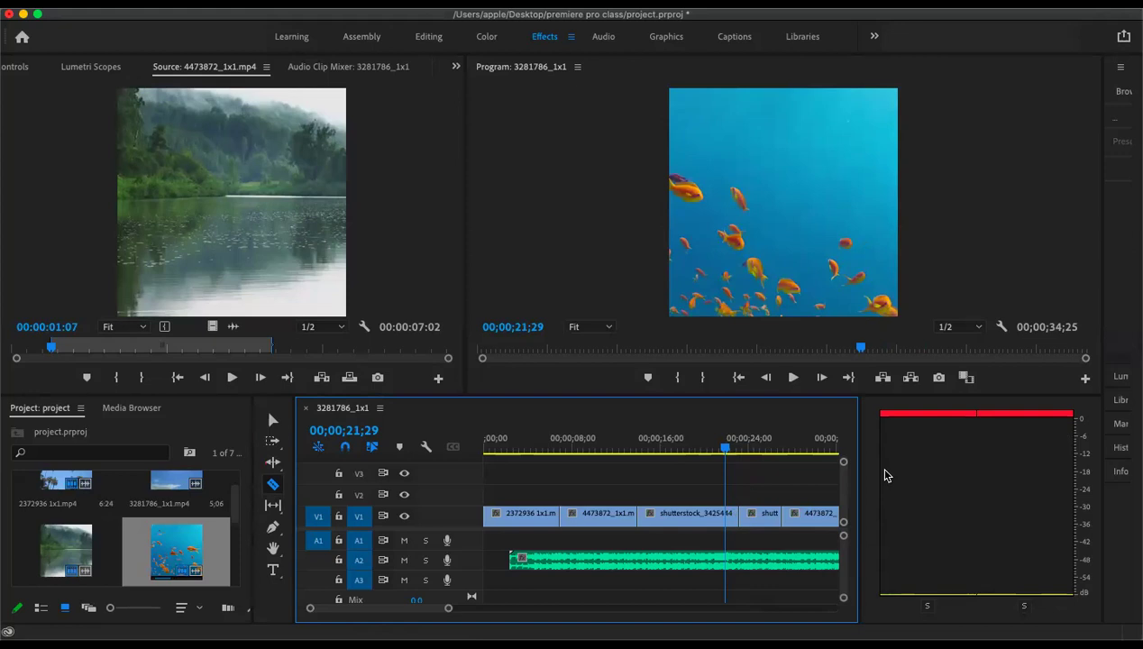
click(764, 557)
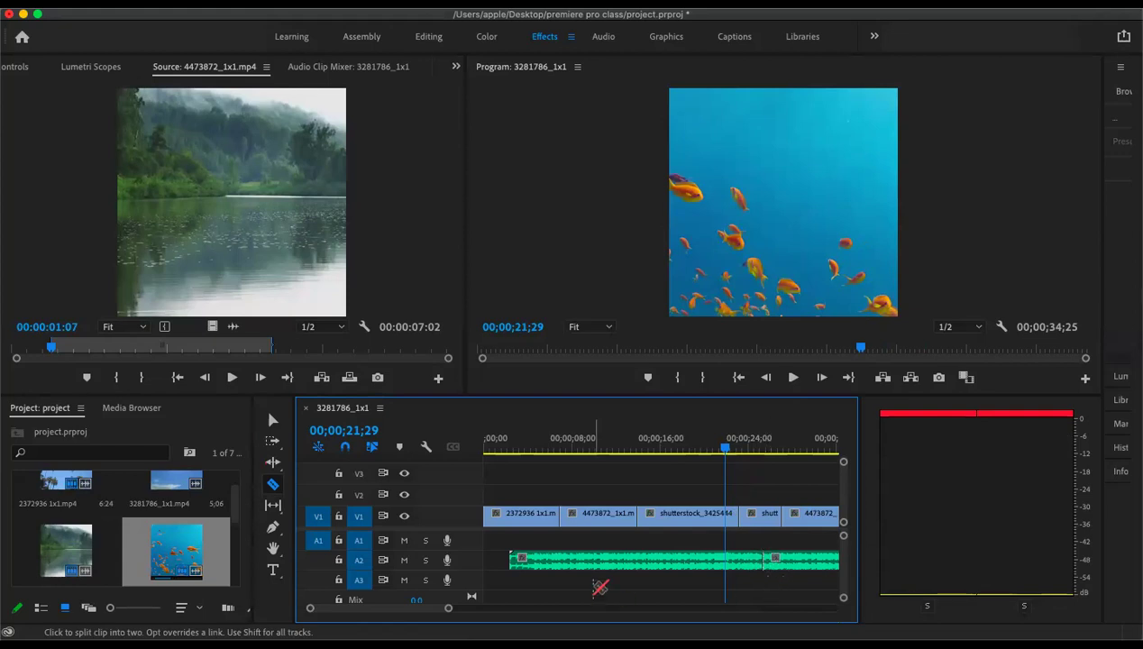
key(super+z)
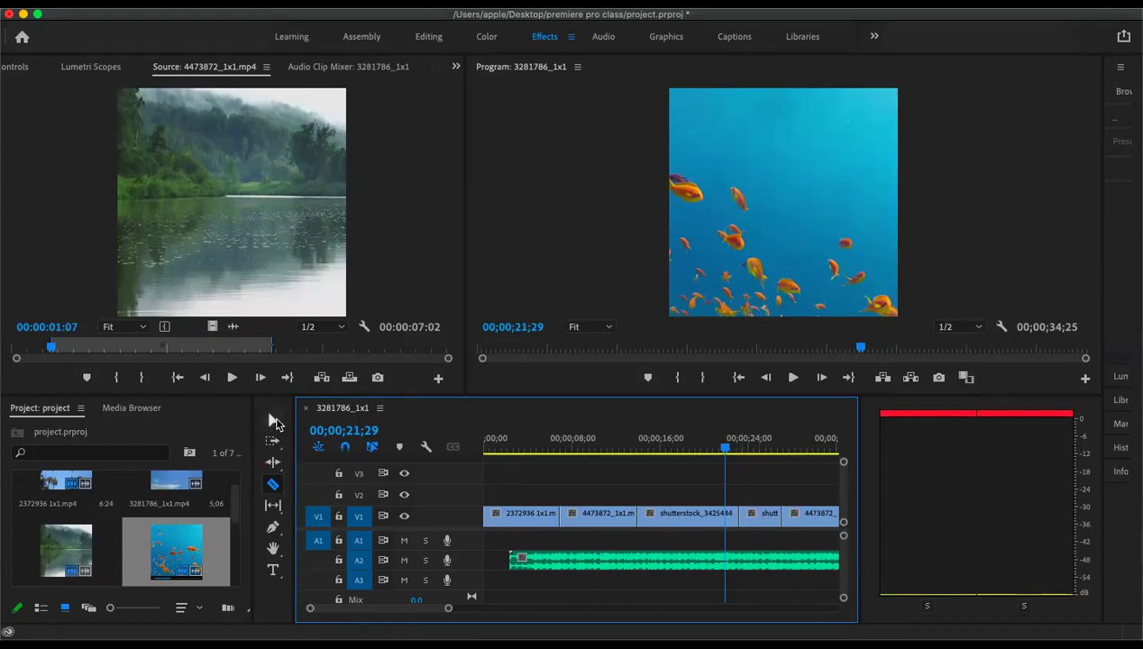
- Move the cut-off shutterstock piece behind the final 4473872_1x1 clip and close the gap between the remaining clips
click(274, 420)
click(771, 515)
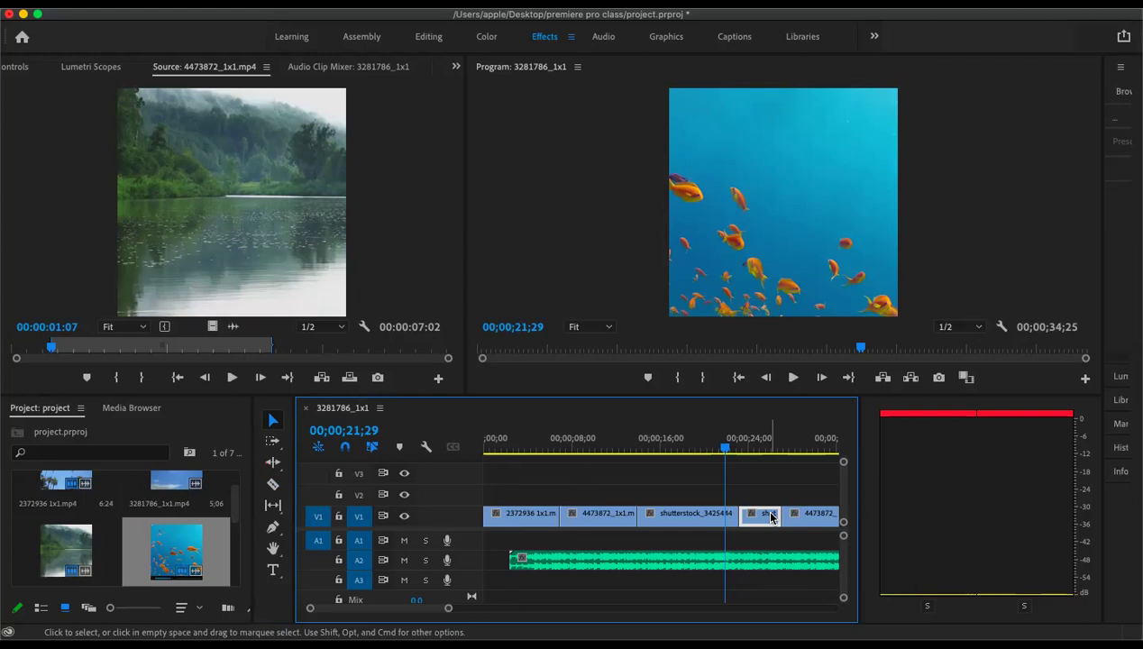
drag(766, 515, 712, 521)
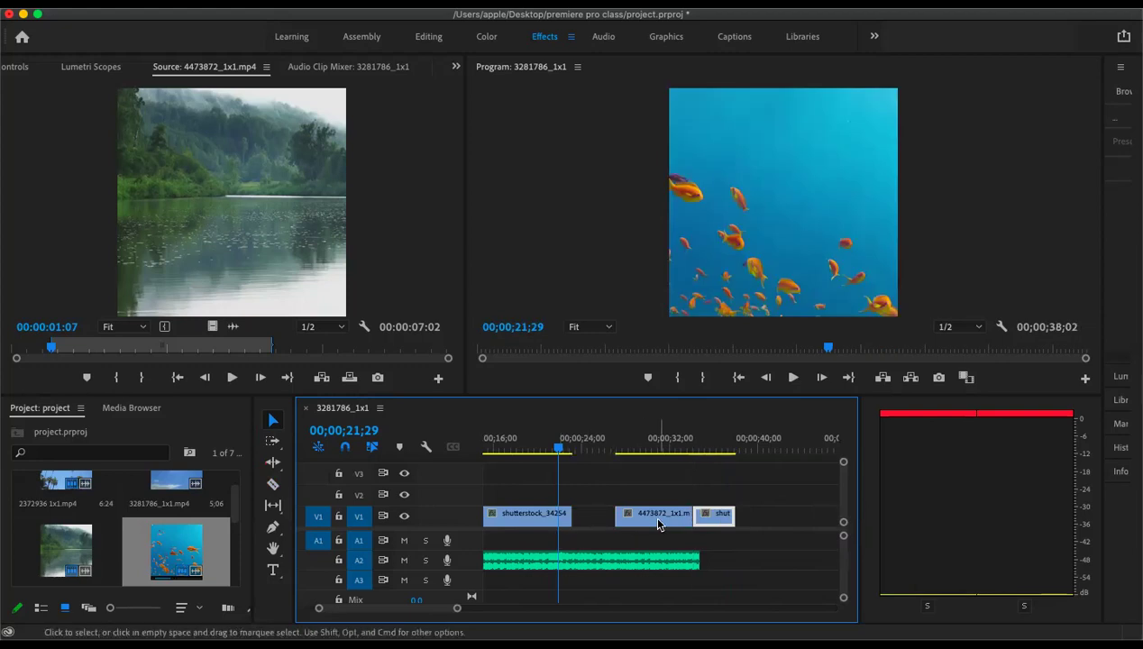
drag(616, 513, 637, 521)
drag(629, 519, 603, 525)
click(660, 515)
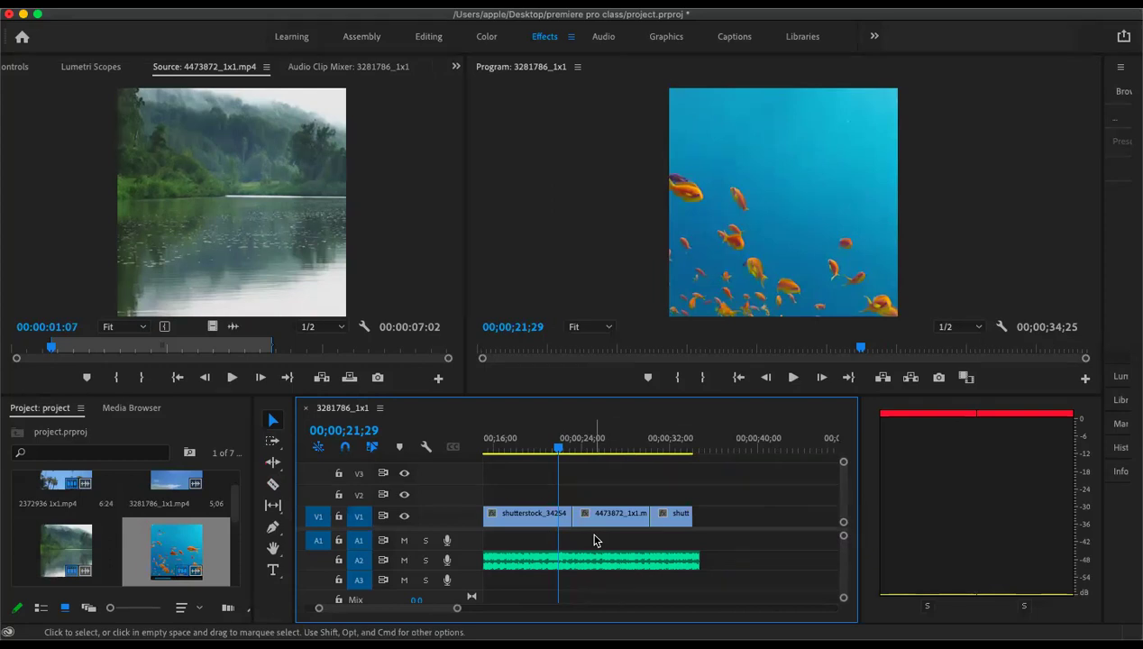
- Undo the clip rearrangement and the razor cut in the shutterstock clip
key(super+z)
key(super+z)
key(super+z)
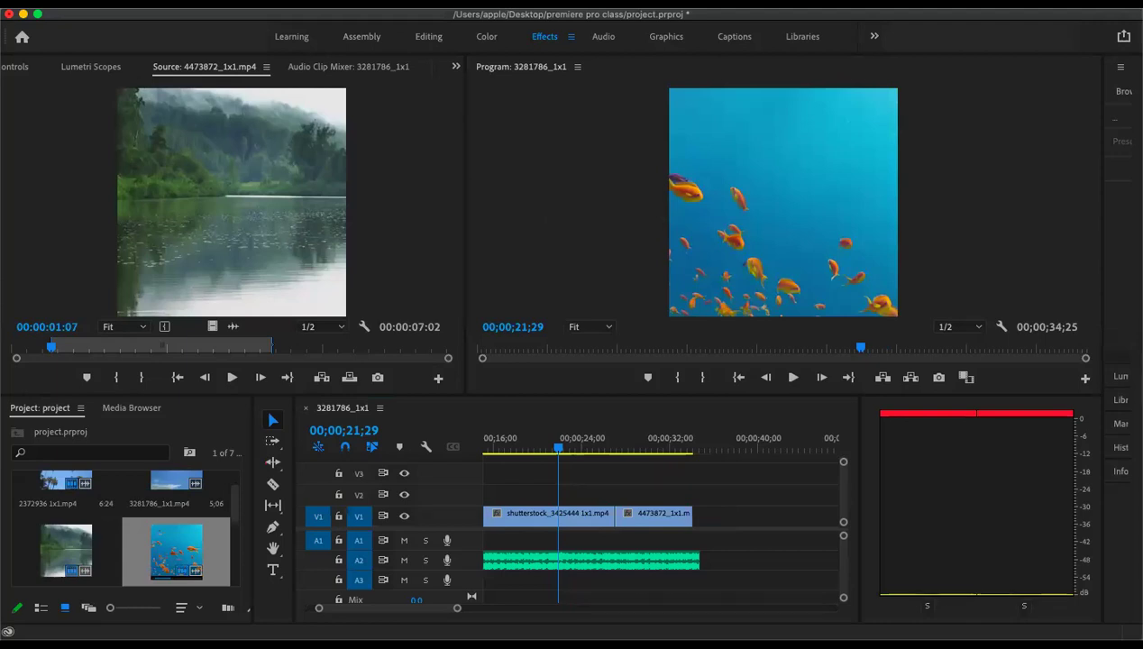
key(super+s)
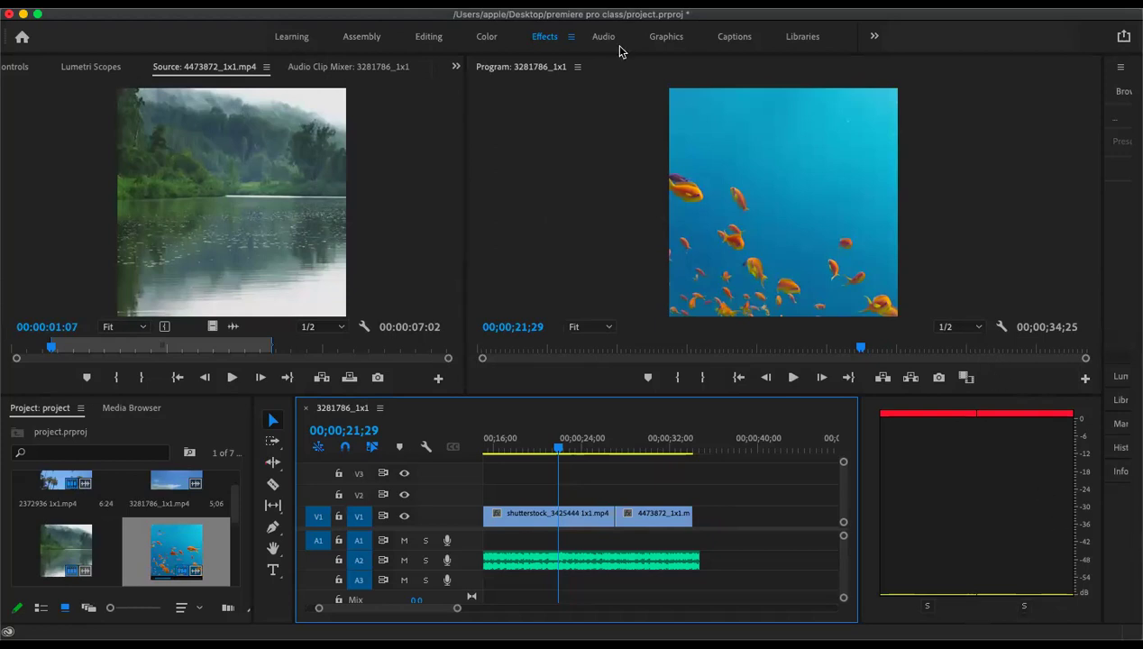
click(24, 13)
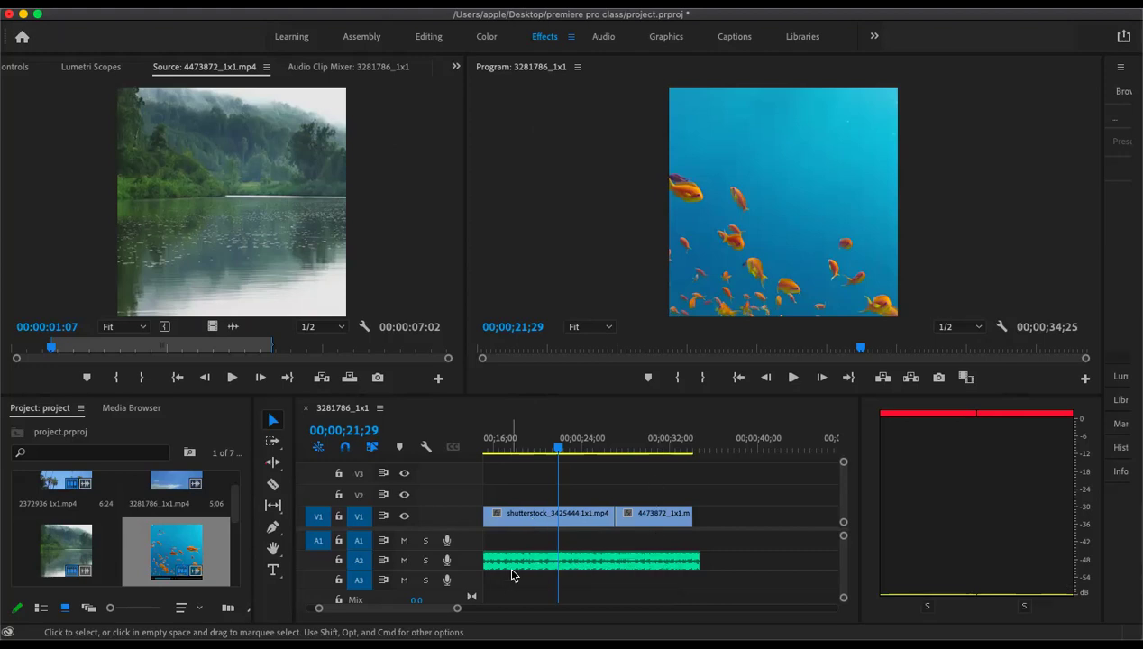
- Slip the footage inside the shutterstock clip and the last 4473872_1x1 clip with the Slip tool, and play the sequence
drag(317, 609, 293, 612)
click(272, 505)
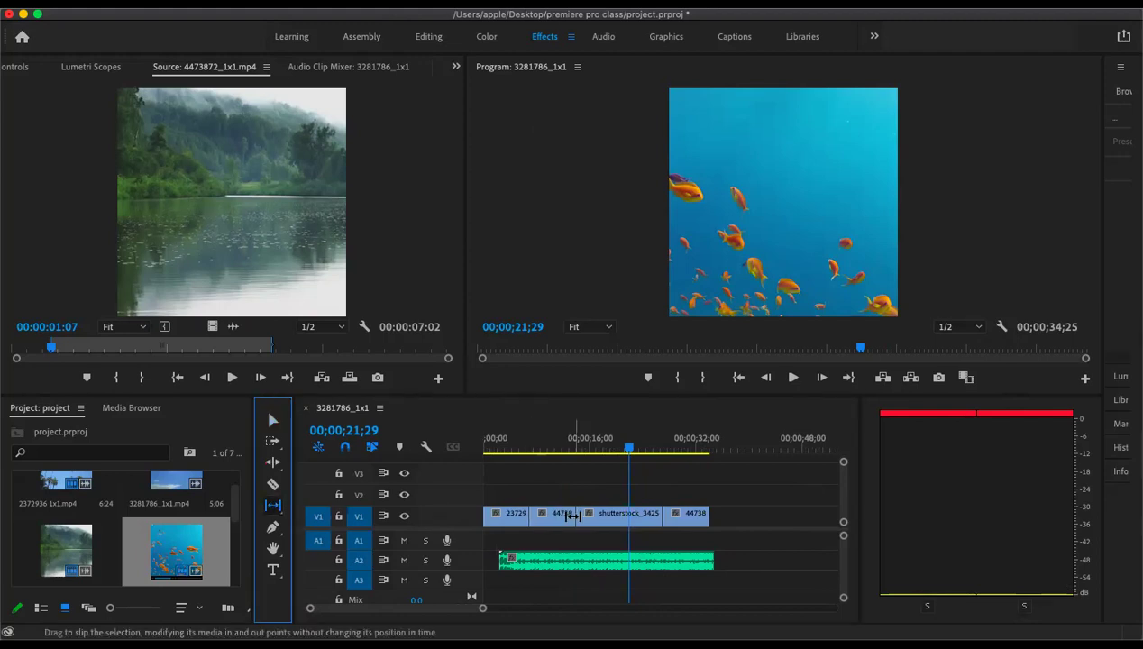
drag(571, 516, 708, 516)
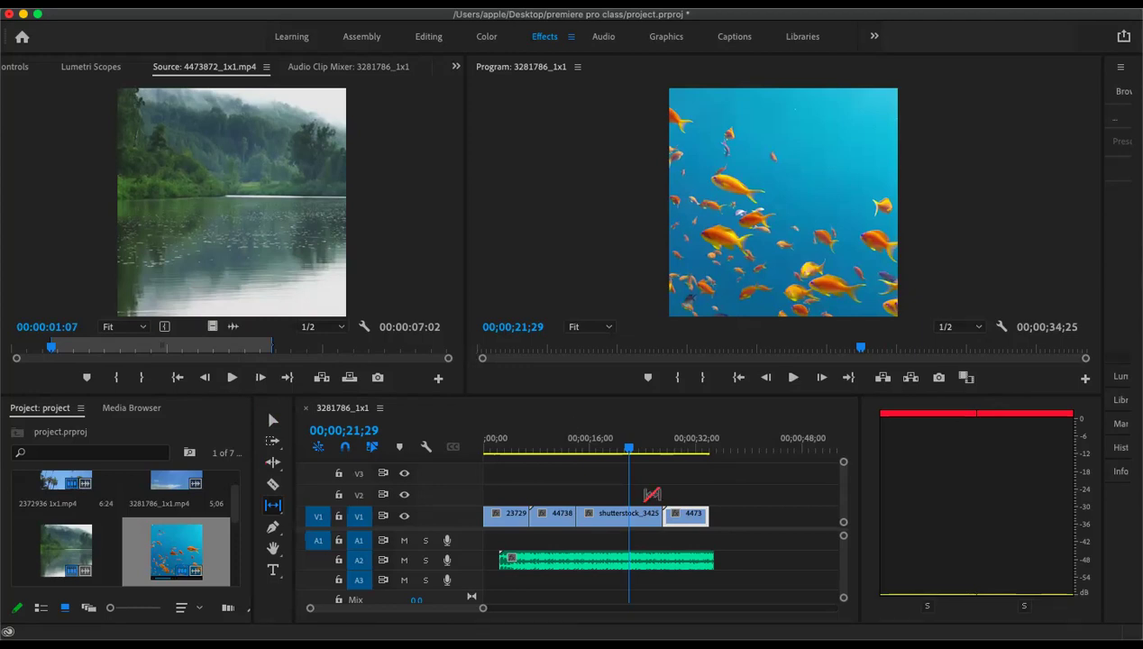
click(689, 517)
click(684, 519)
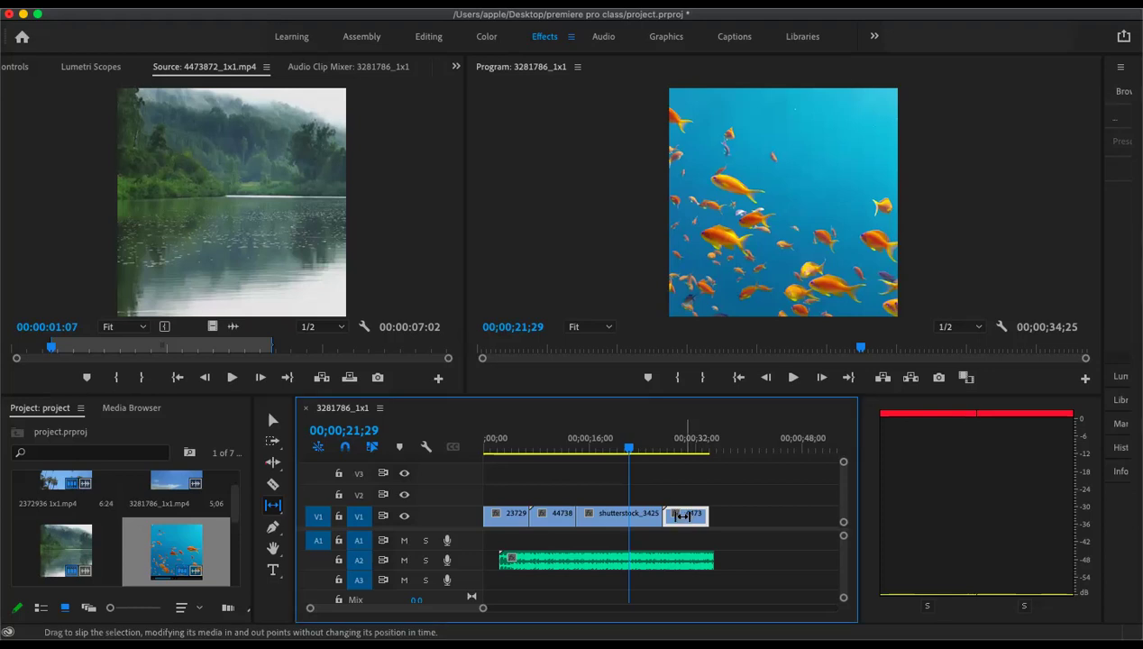
drag(687, 516, 599, 513)
drag(689, 511, 611, 460)
click(793, 378)
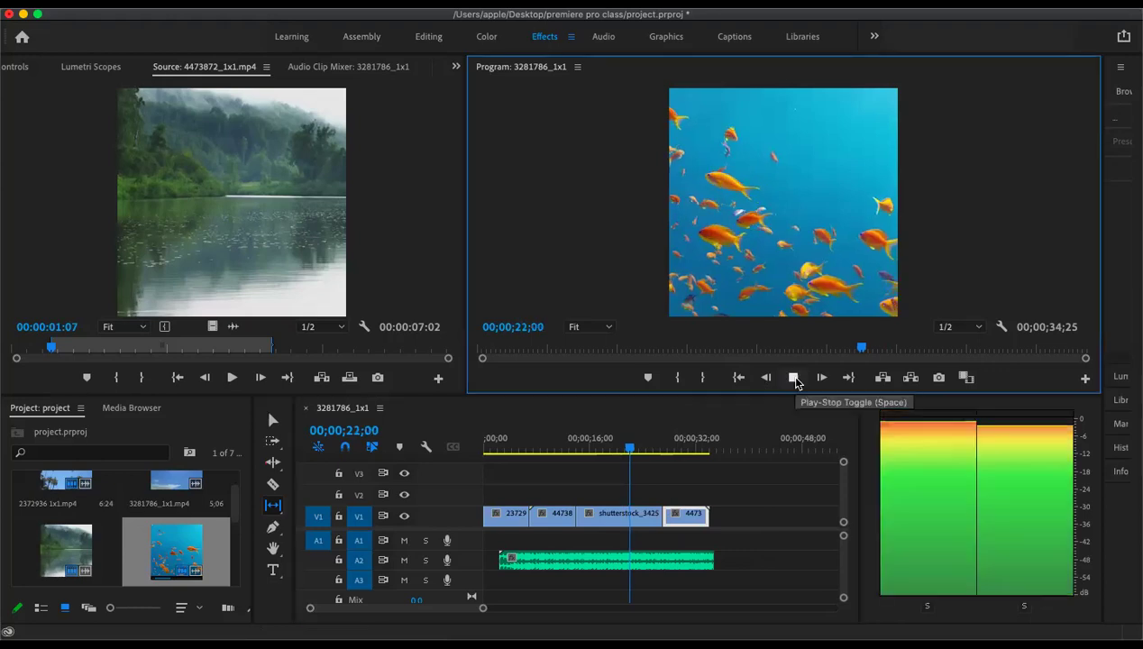
- Slip the shutterstock clip to earlier footage and preview the transition into it from 00;00;13;15
drag(642, 453, 572, 448)
click(617, 518)
drag(595, 517, 840, 452)
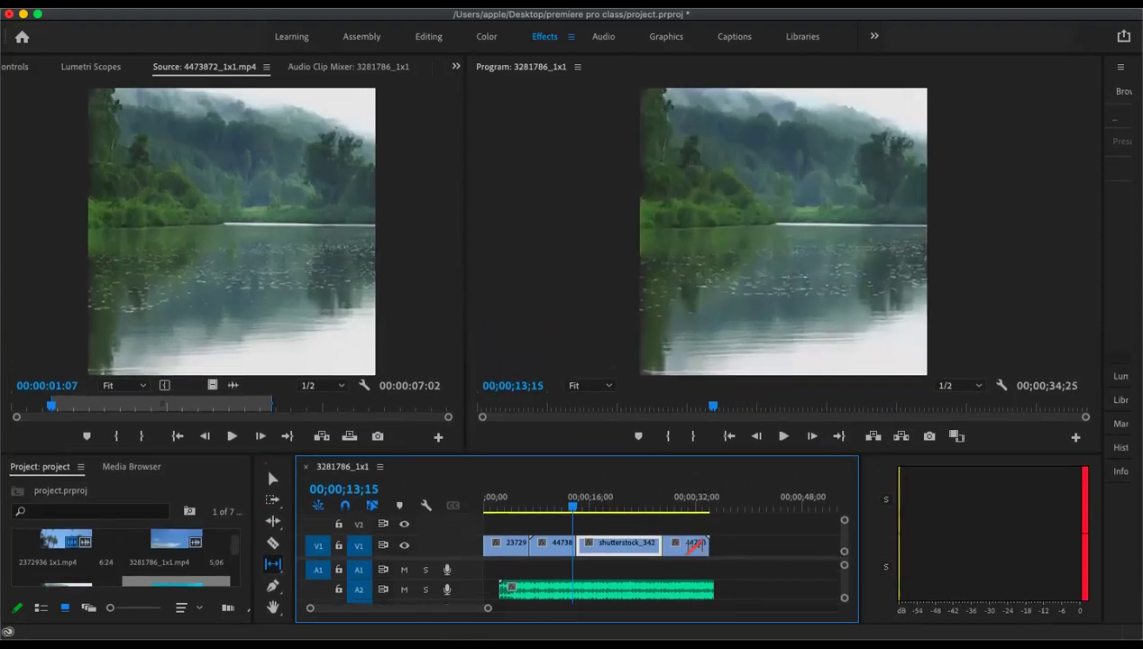
drag(571, 509, 579, 511)
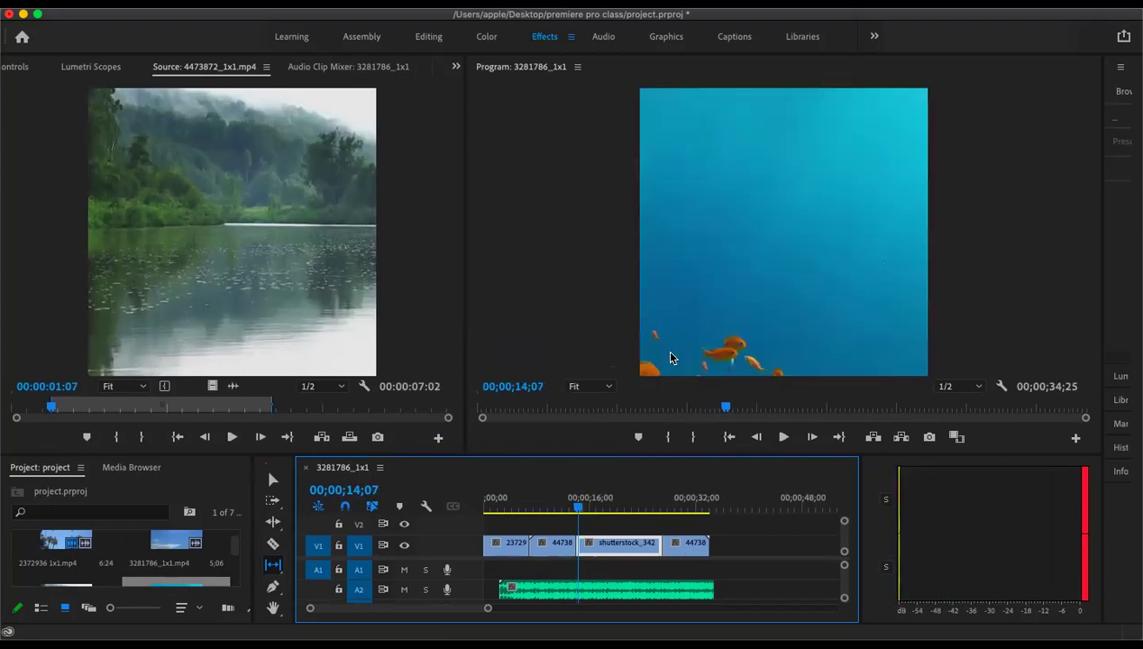
click(783, 437)
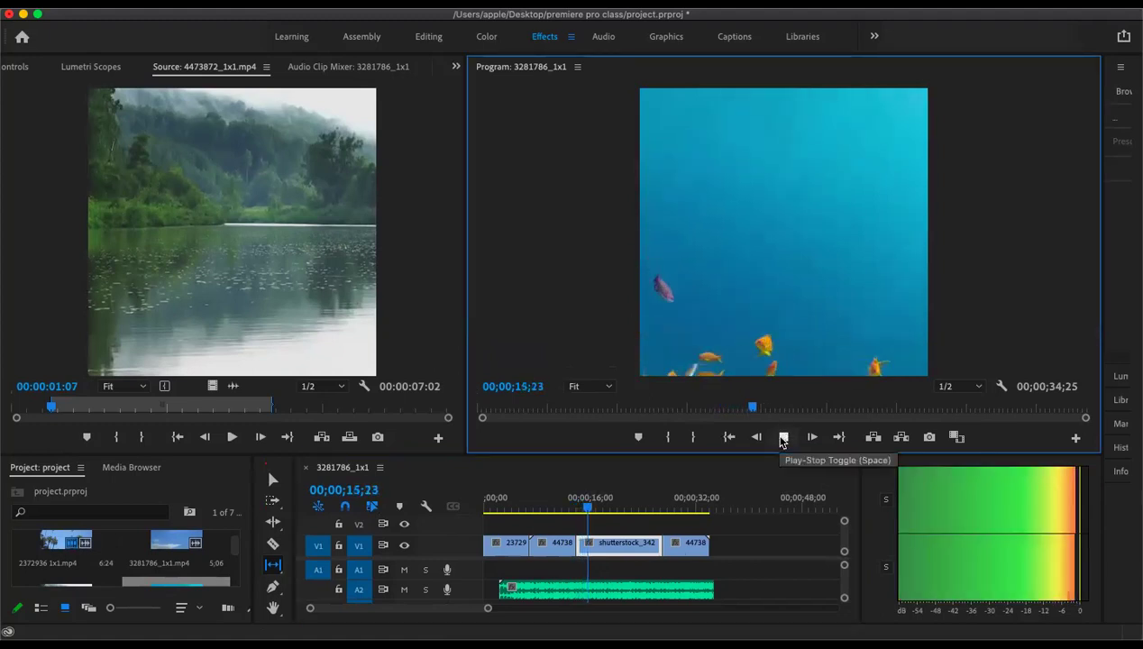
click(730, 409)
drag(730, 409, 714, 409)
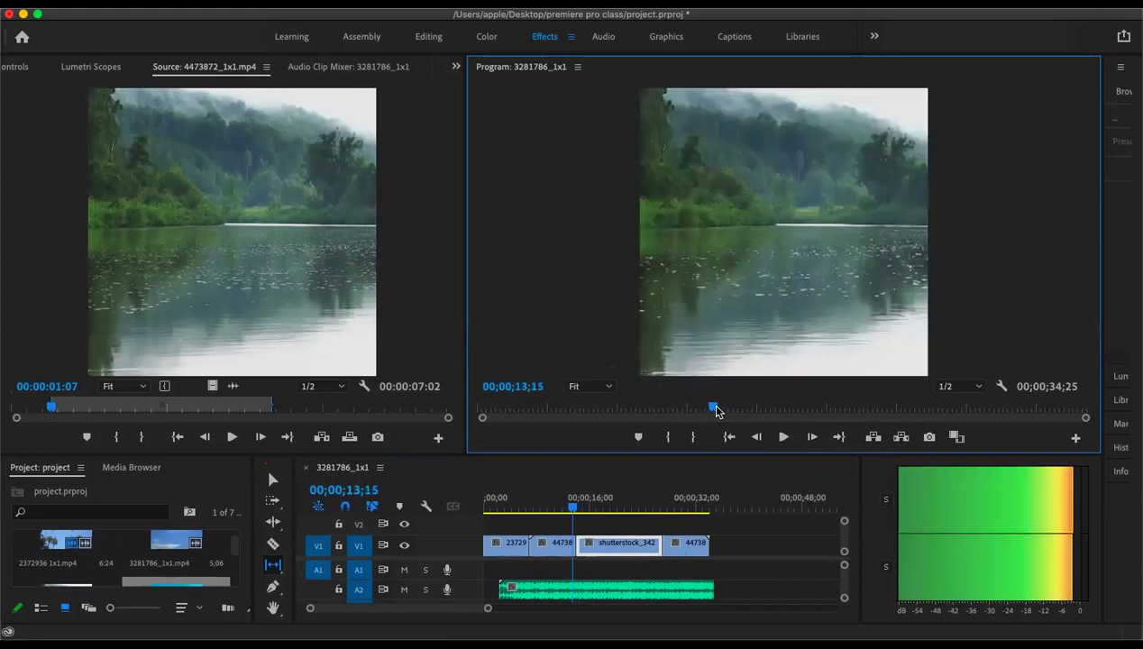
click(783, 437)
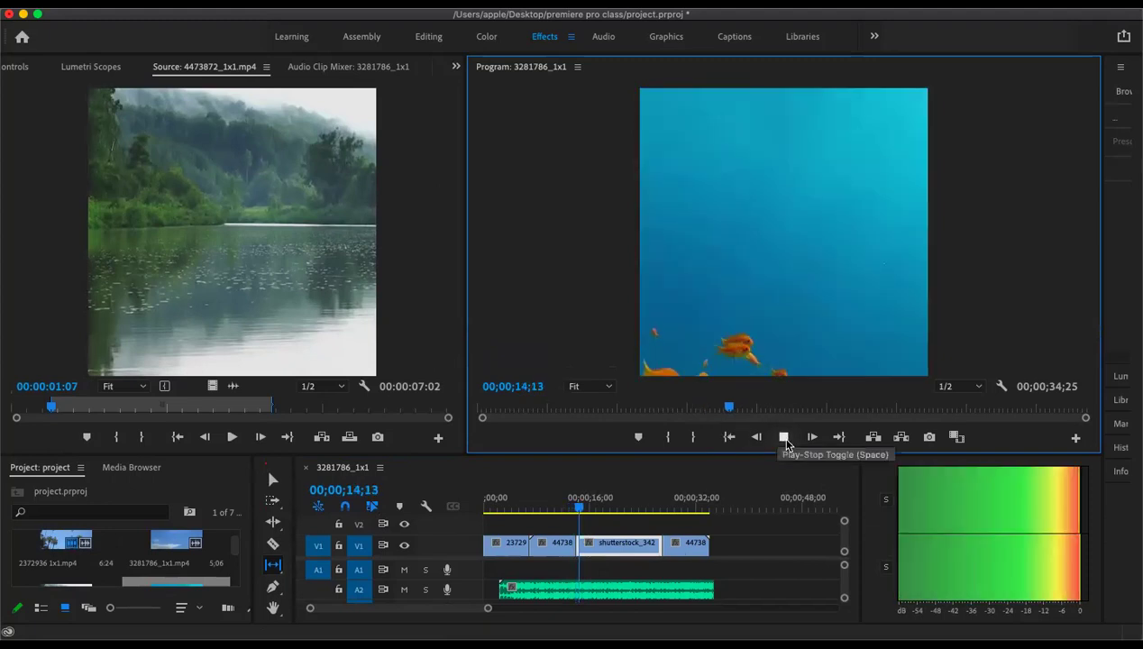
click(783, 437)
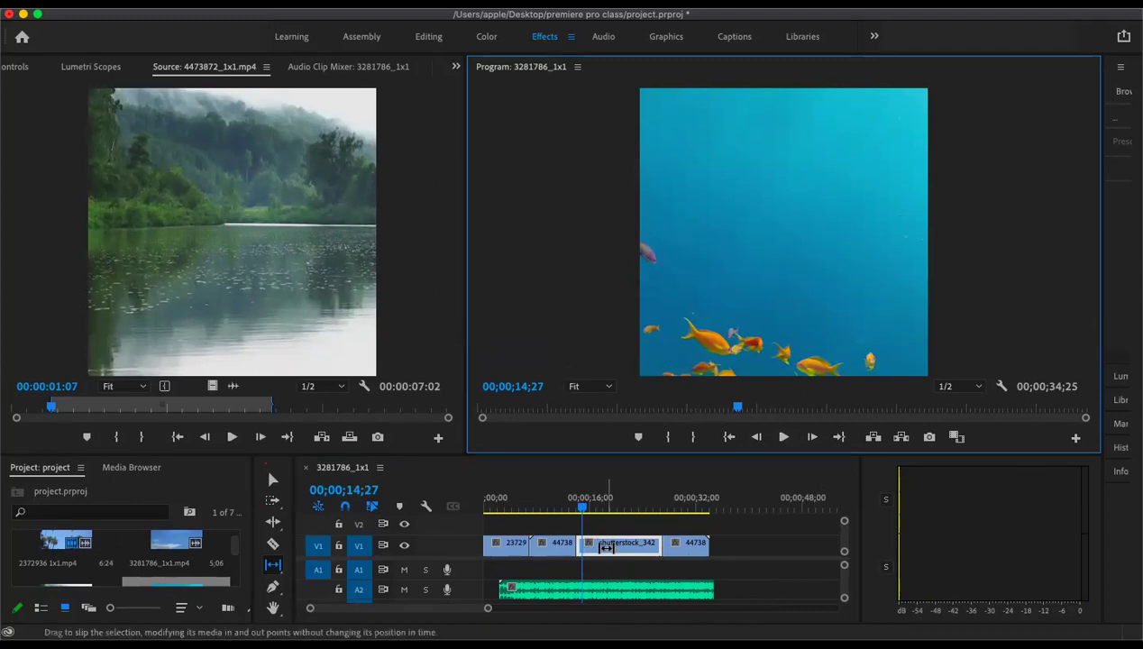
- Slip the shutterstock clip further toward the beginning of its footage and play it back from 00;00;14;27
drag(607, 547, 631, 547)
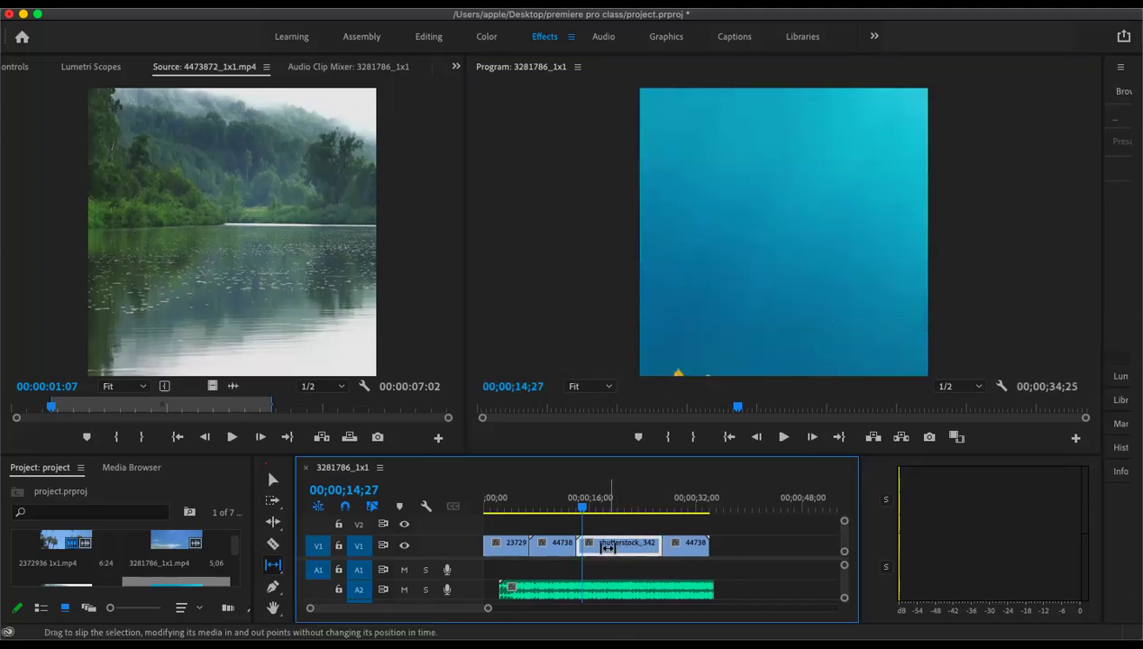
click(784, 437)
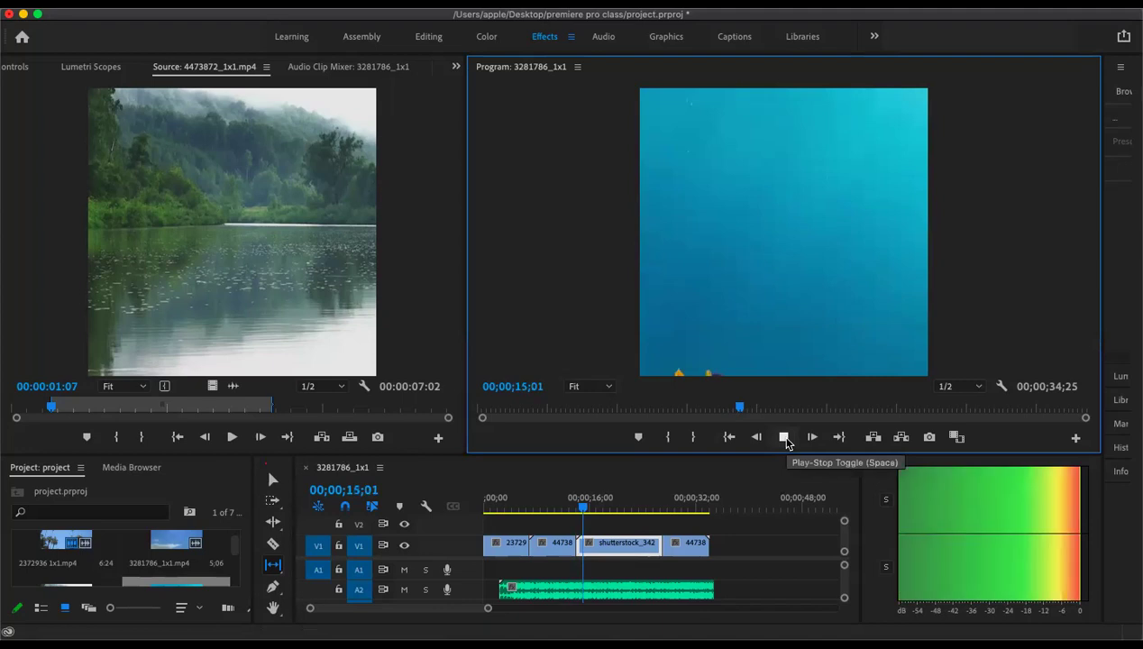
drag(654, 544, 654, 544)
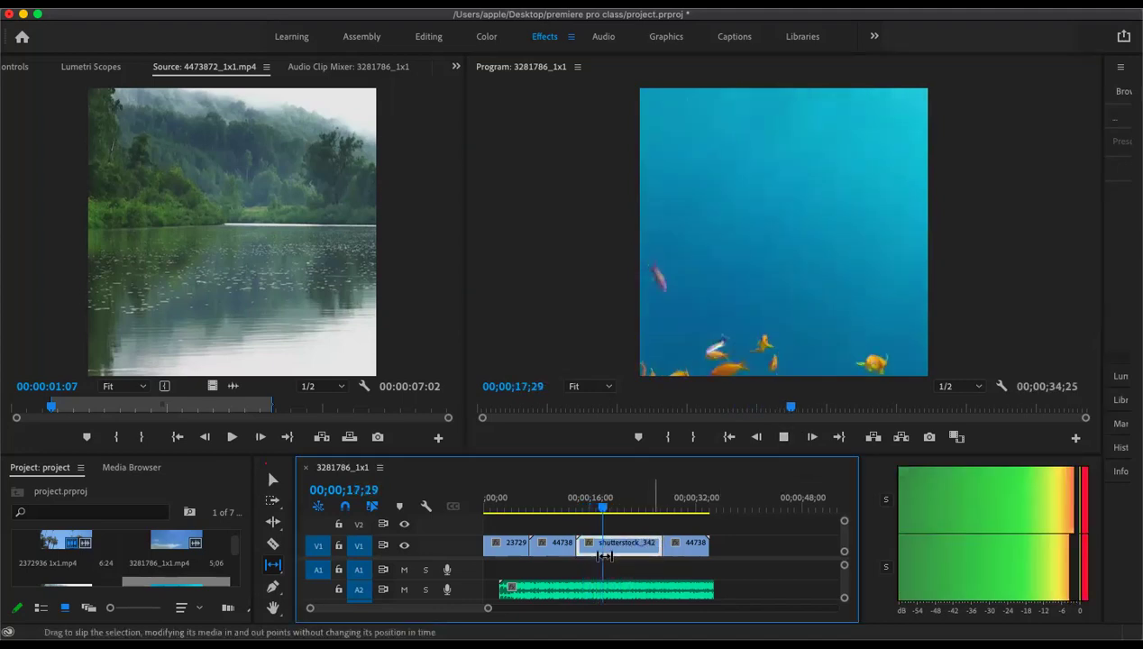
click(783, 451)
- Slip the shutterstock clip to later footage with more fish and play it back from its start near 14 seconds
drag(629, 544, 604, 546)
click(779, 439)
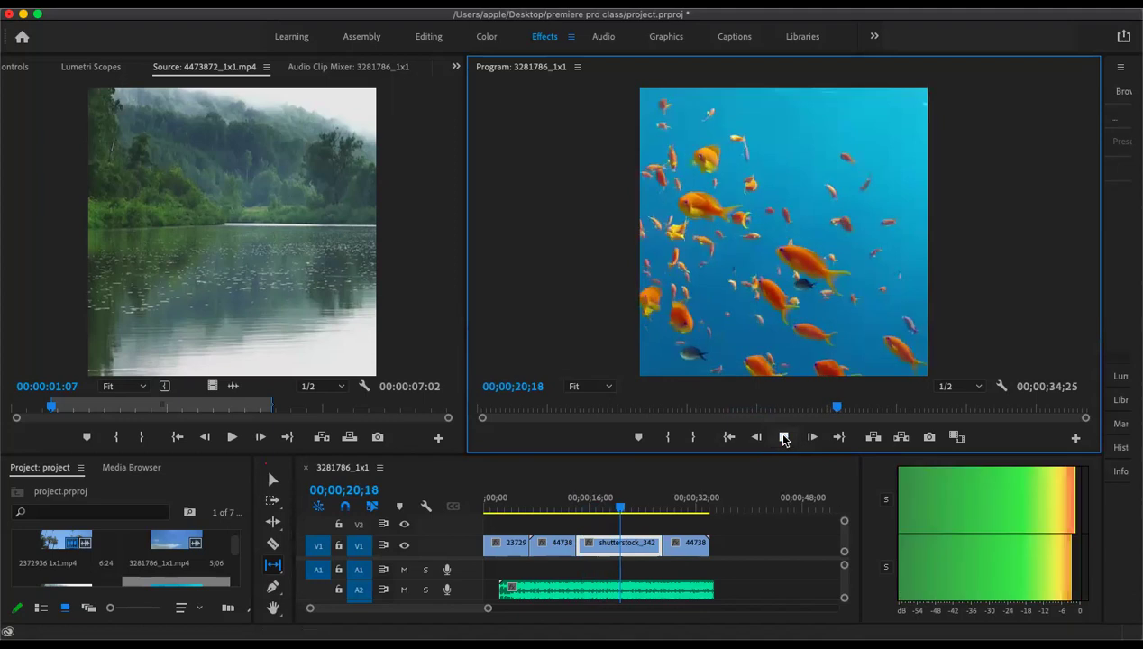
click(558, 510)
drag(570, 514, 577, 510)
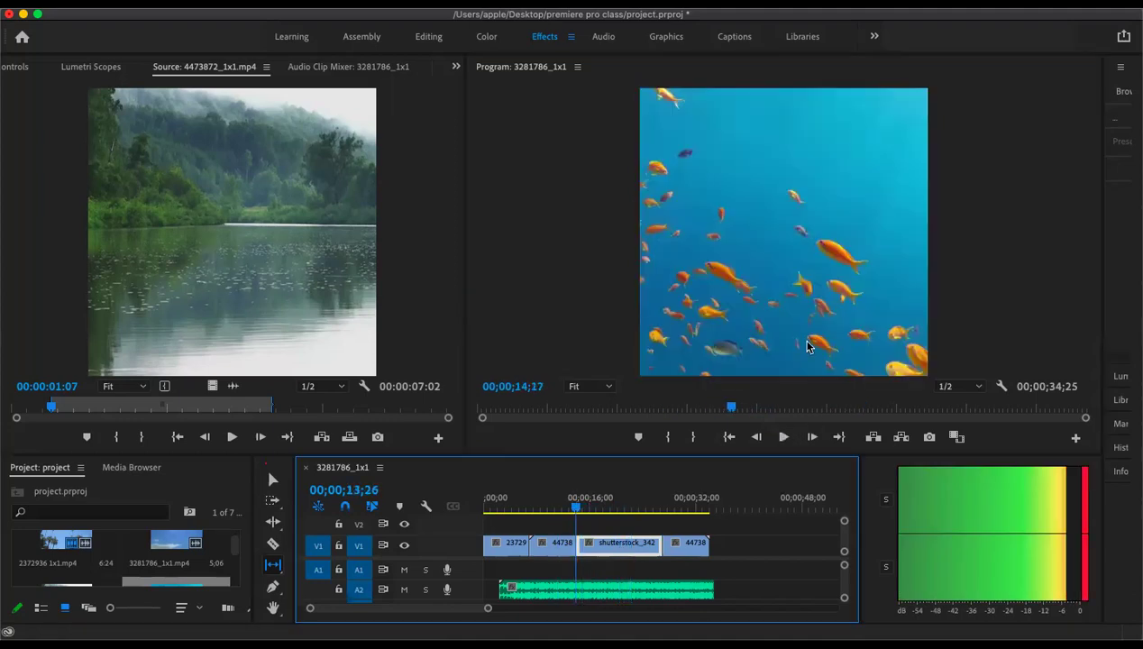
click(782, 438)
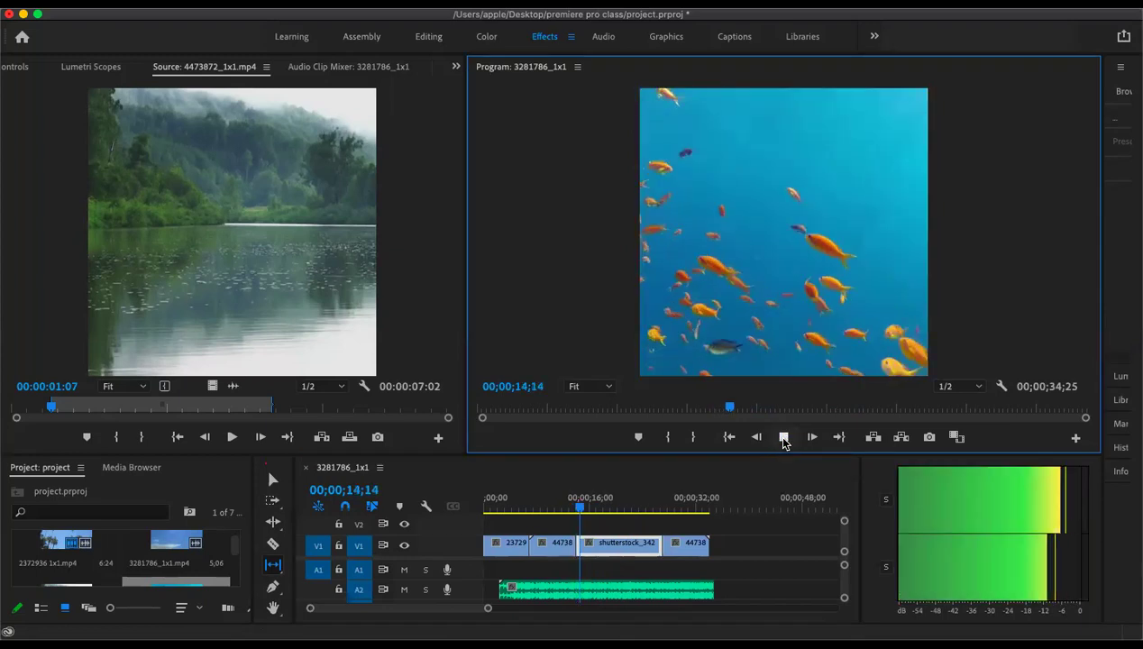
click(783, 438)
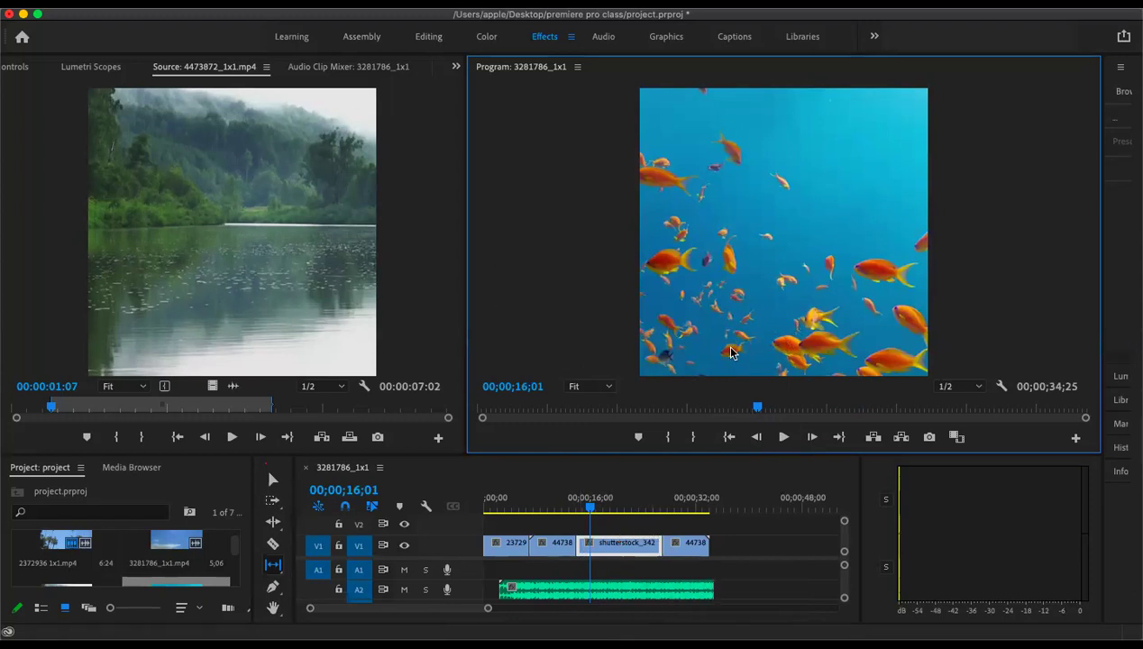
- Slip the shutterstock clip back to its early footage with few fish, and switch to the Selection tool
drag(620, 544, 596, 550)
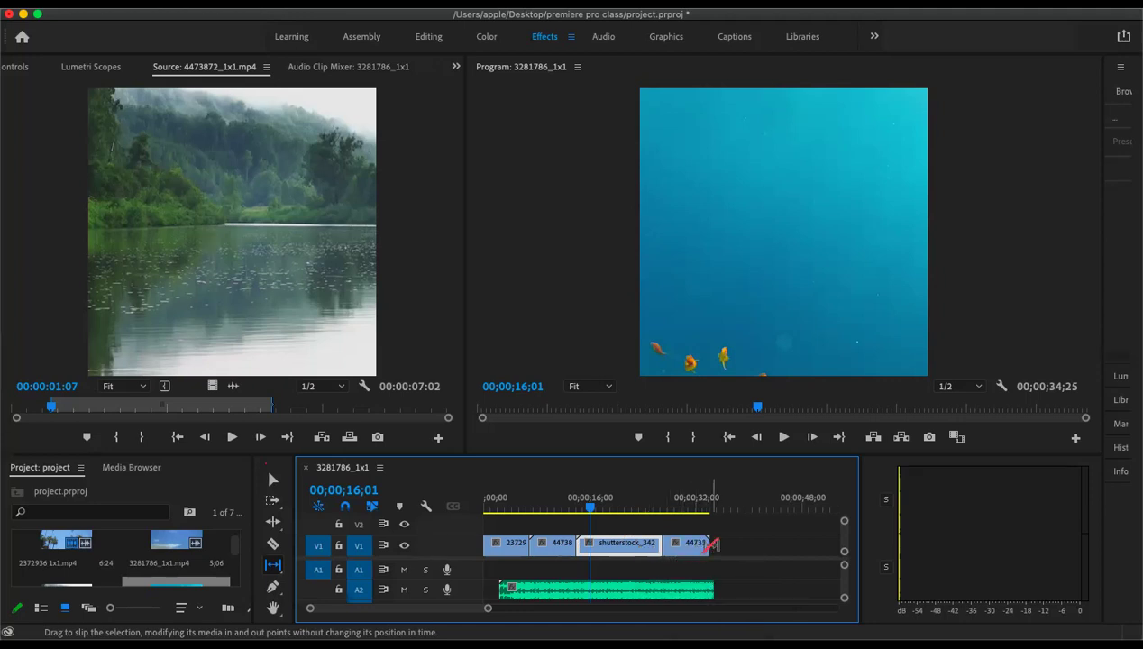
key(v)
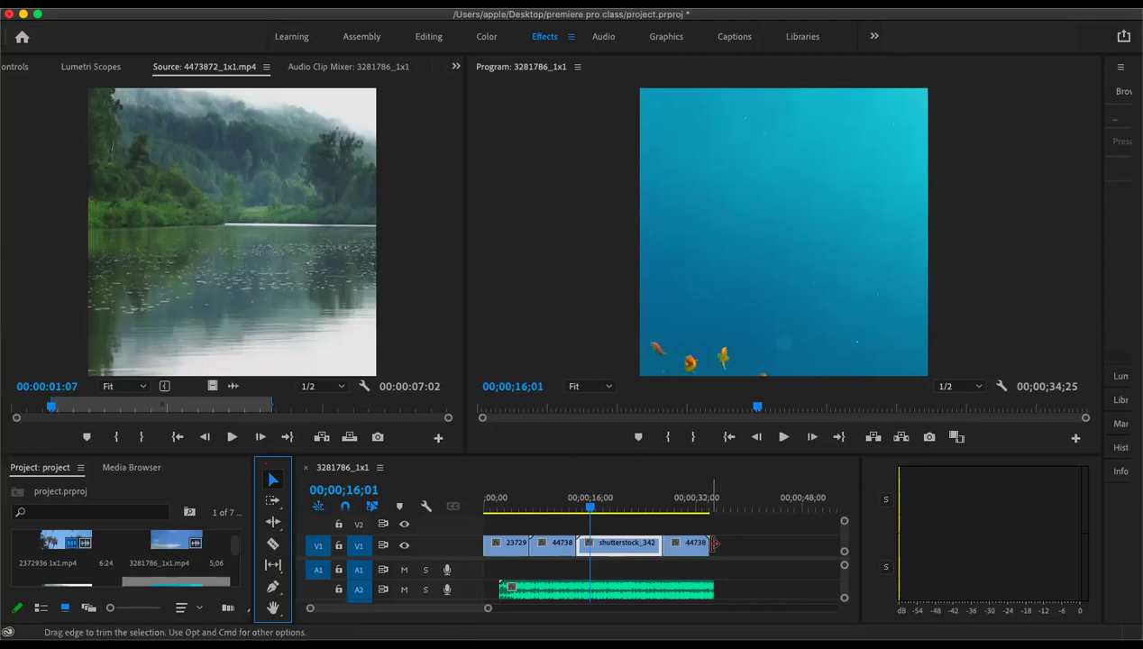
- Switch to the Ripple Edit tool, select the shutterstock clip and play the transition into it from 00;00;14;00
click(273, 522)
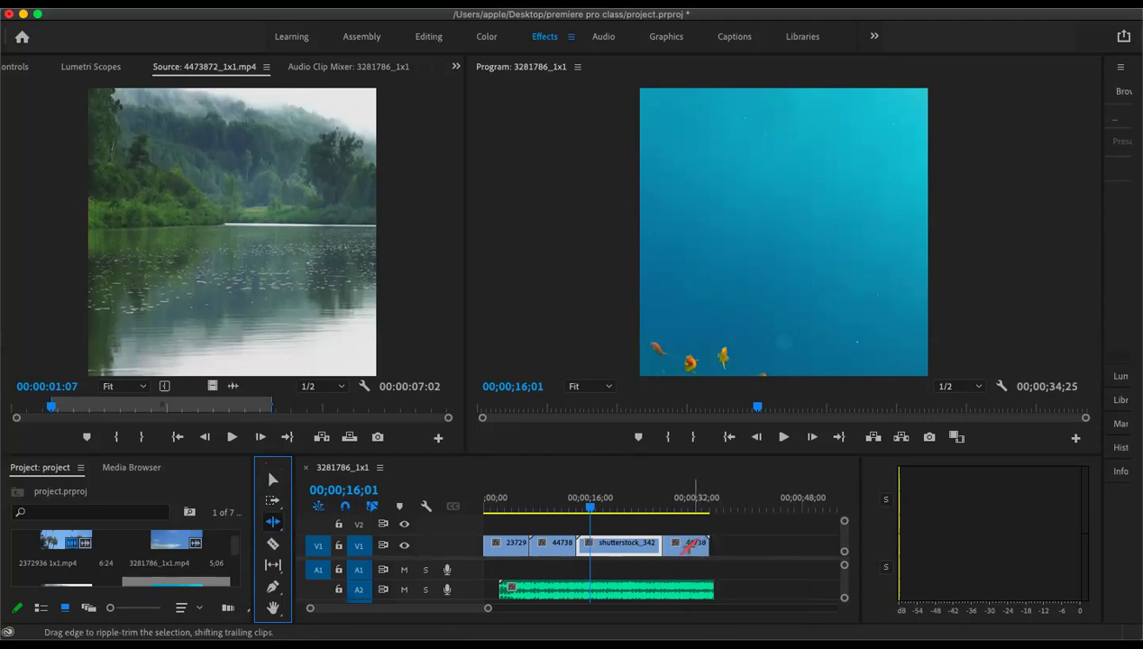
click(689, 545)
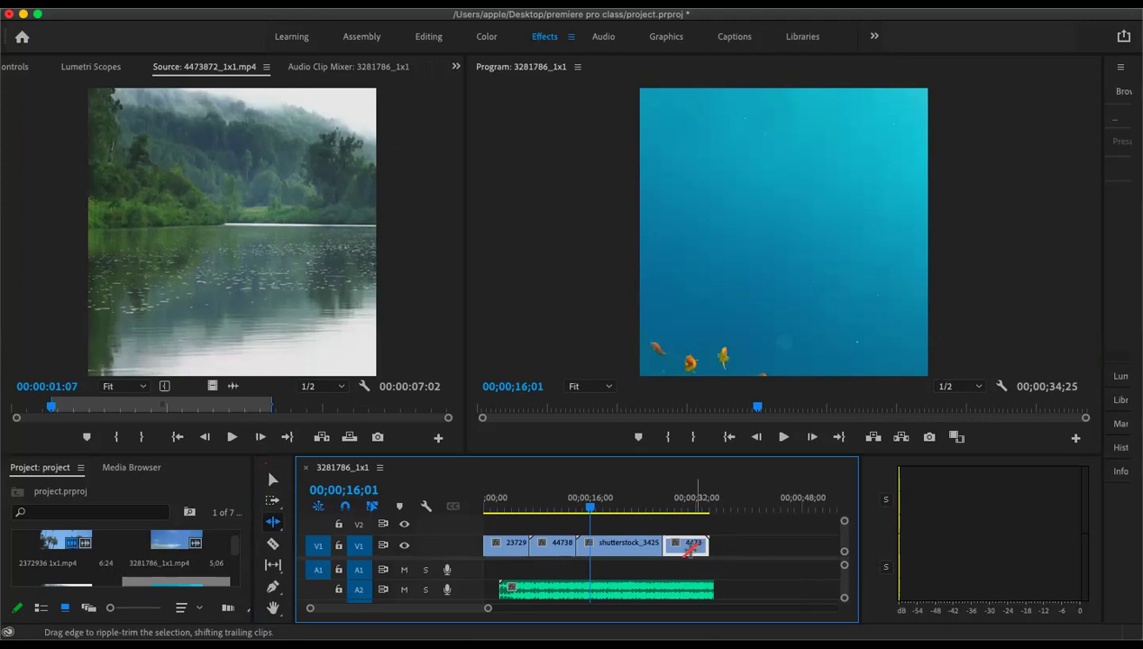
click(616, 546)
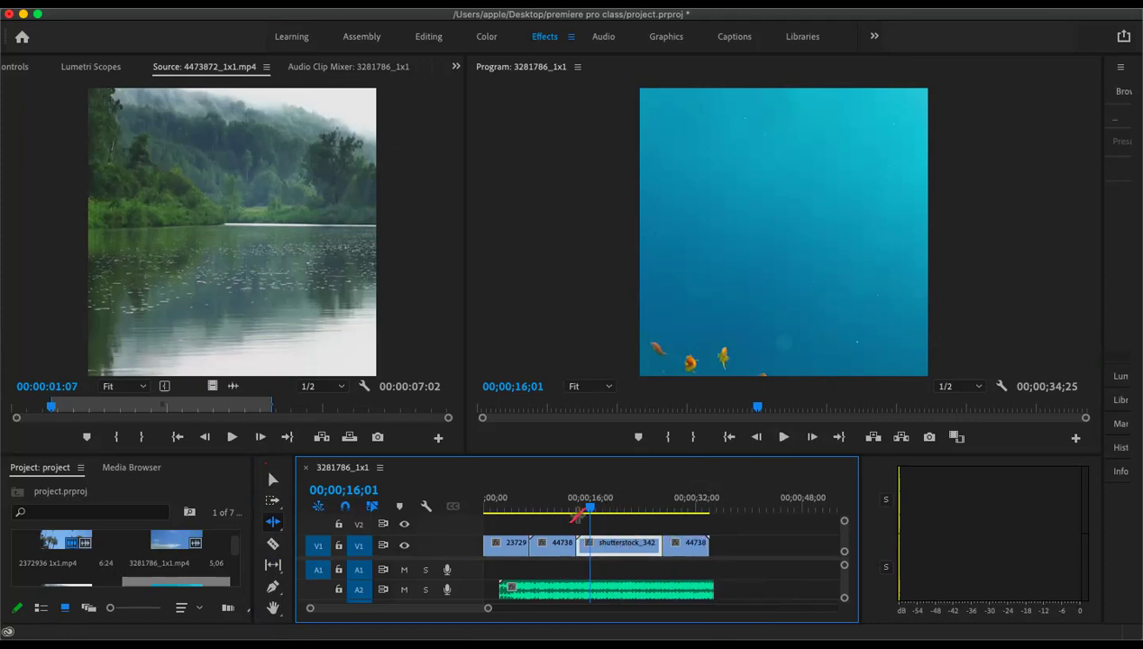
drag(587, 512, 577, 511)
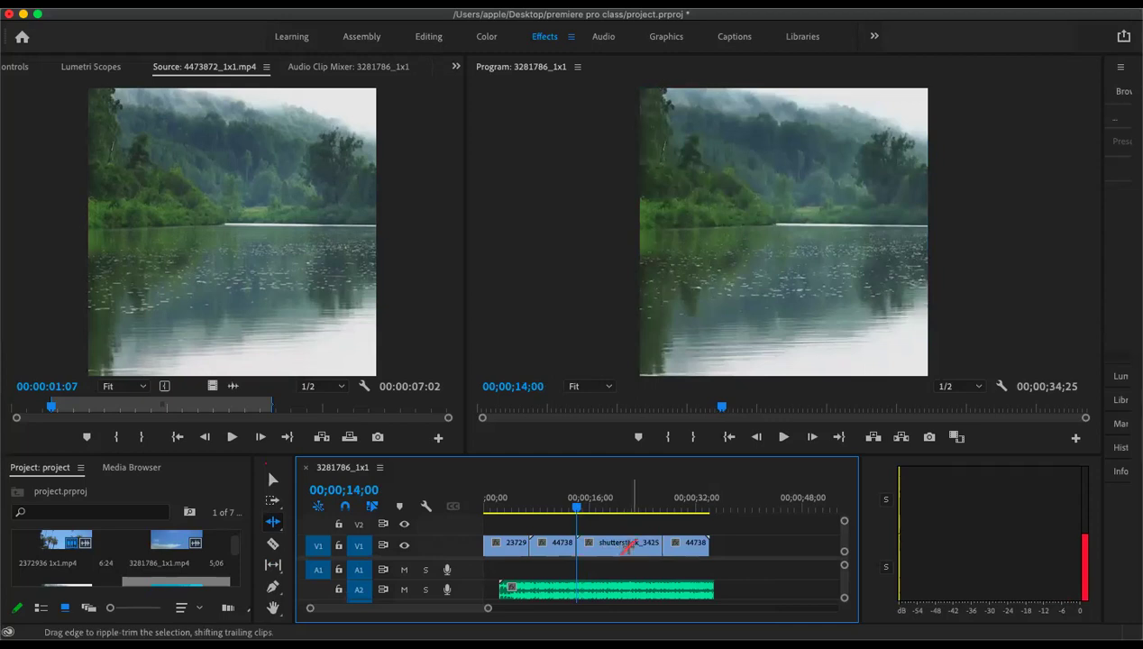
click(613, 544)
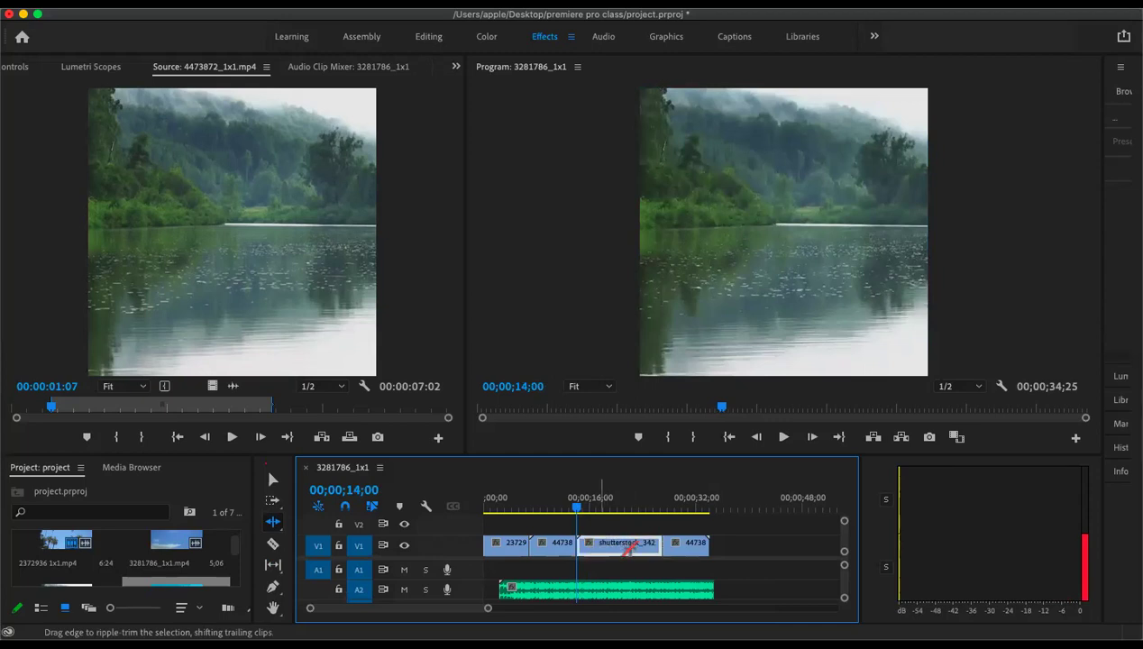
click(274, 524)
click(602, 544)
click(584, 552)
click(783, 437)
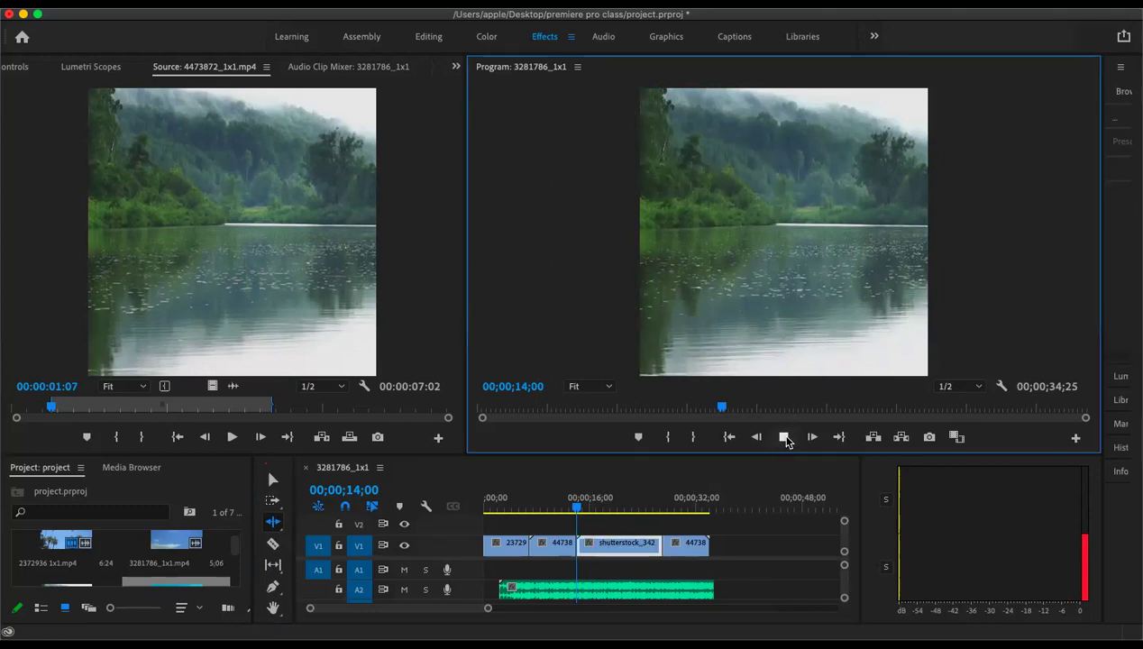
click(647, 543)
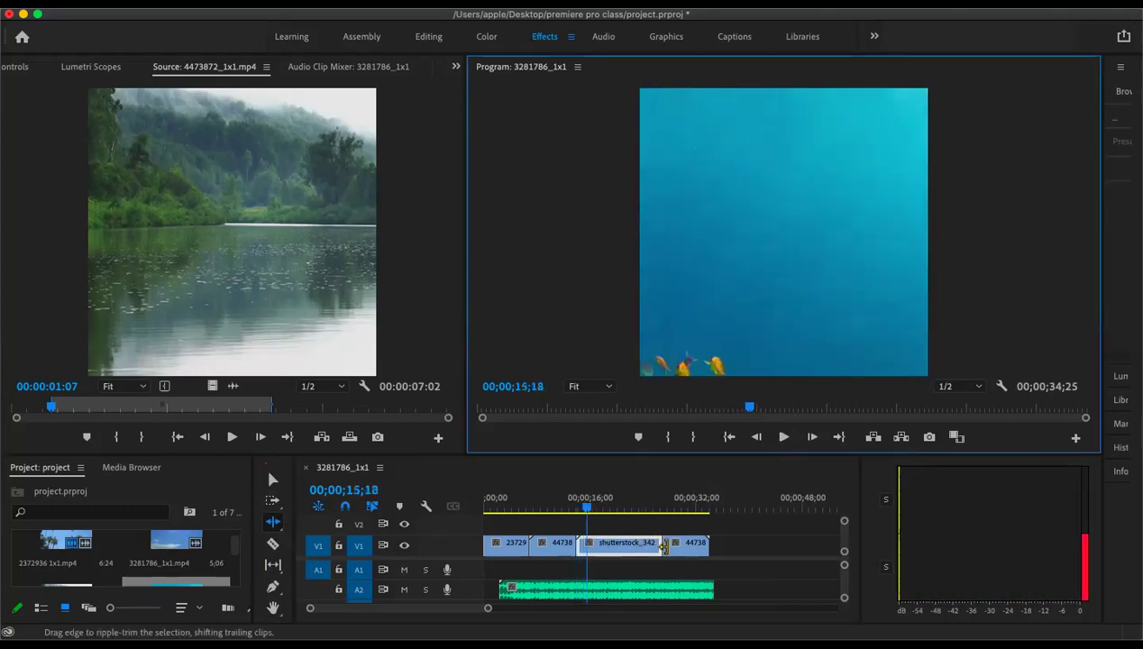
- Select the edit points around the shutterstock clip with the Ripple Edit tool, and clear them with the Selection tool
click(574, 543)
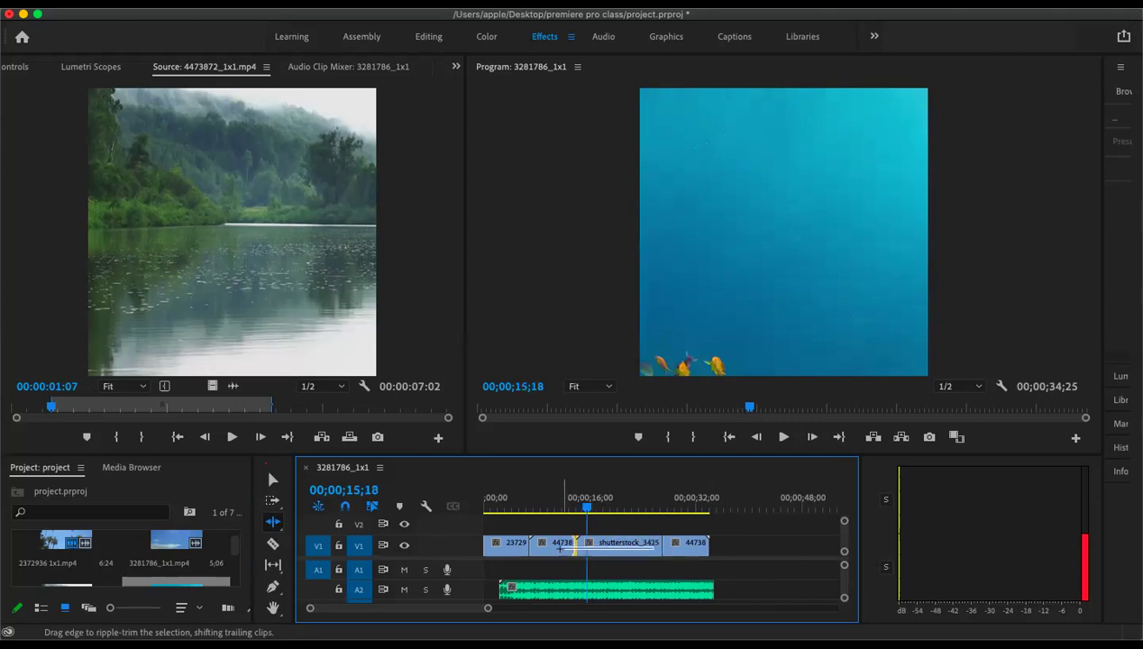
click(574, 546)
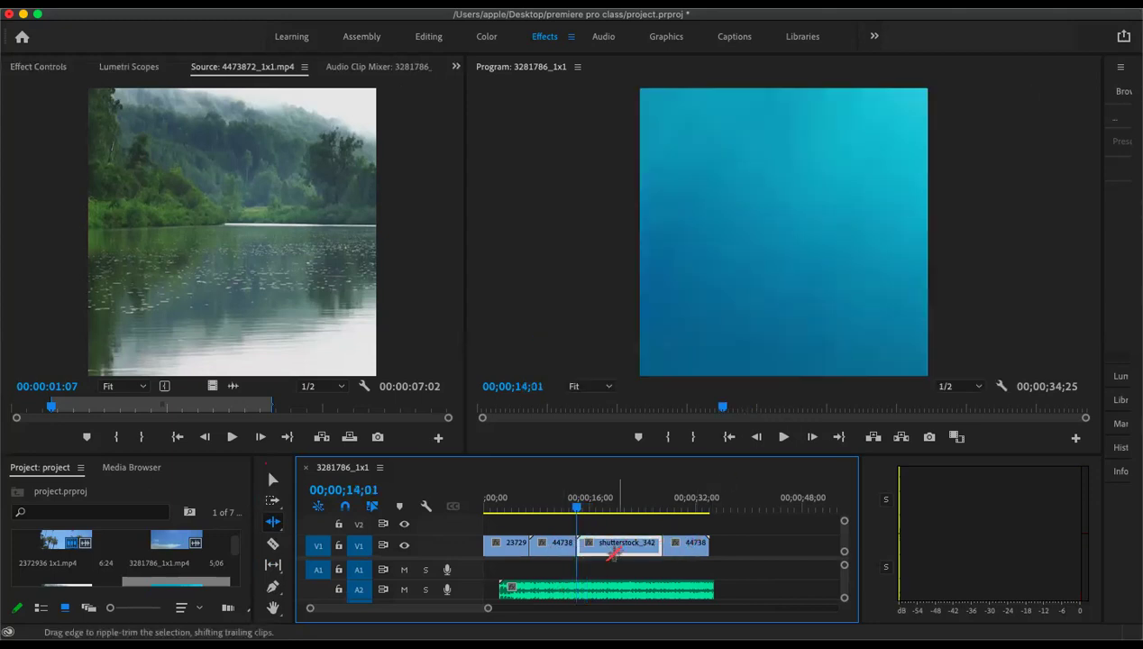
key(Down)
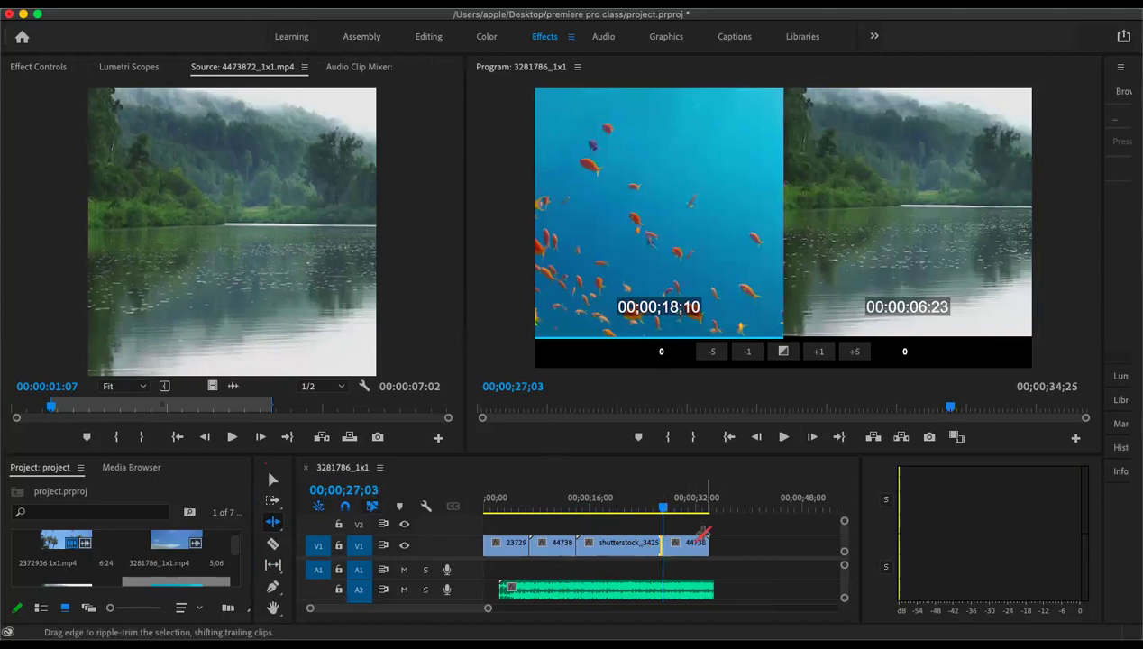
click(270, 479)
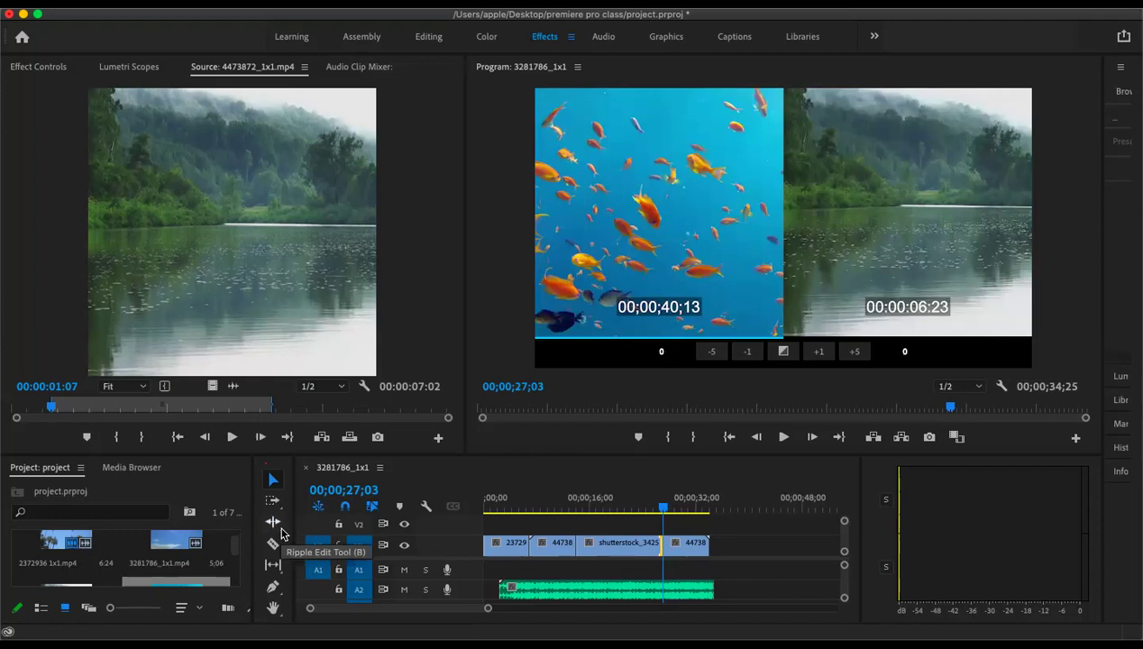
click(331, 530)
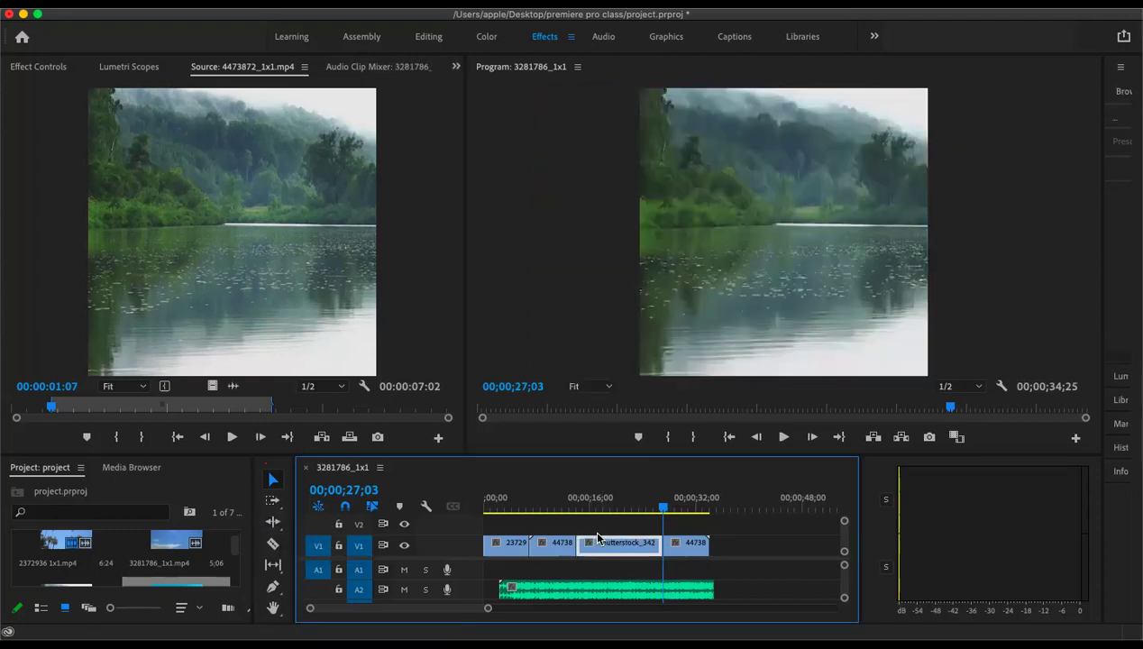
- Play the transition into the shutterstock clip from 00;00;14;00 and slip the clip to later footage with larger fish
drag(661, 510, 577, 510)
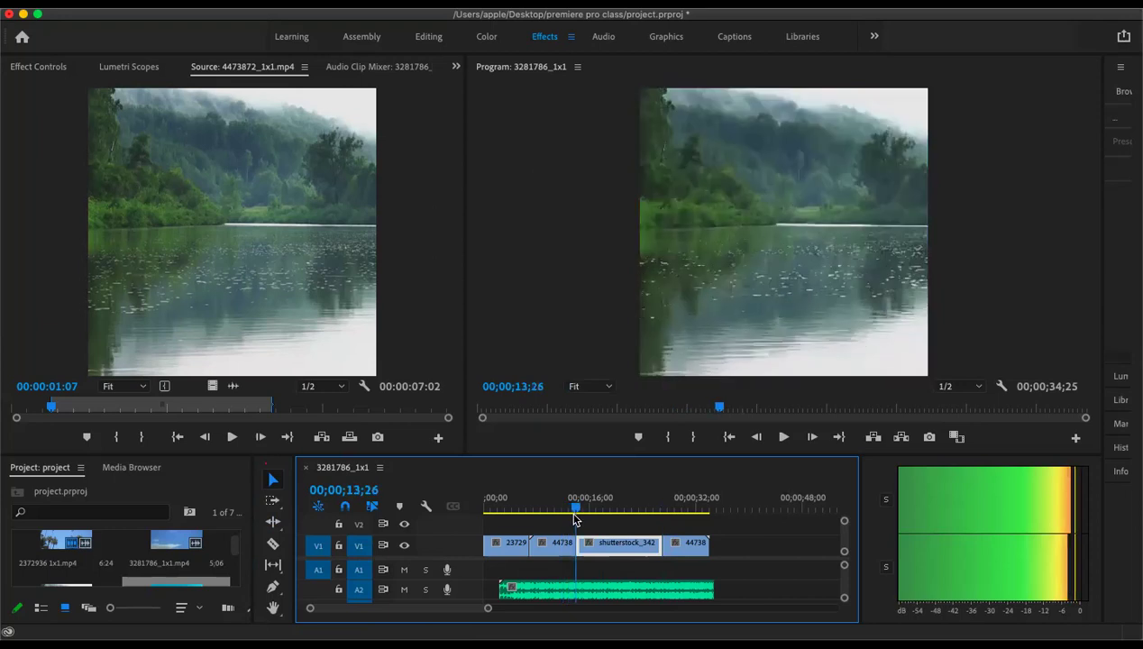
click(273, 565)
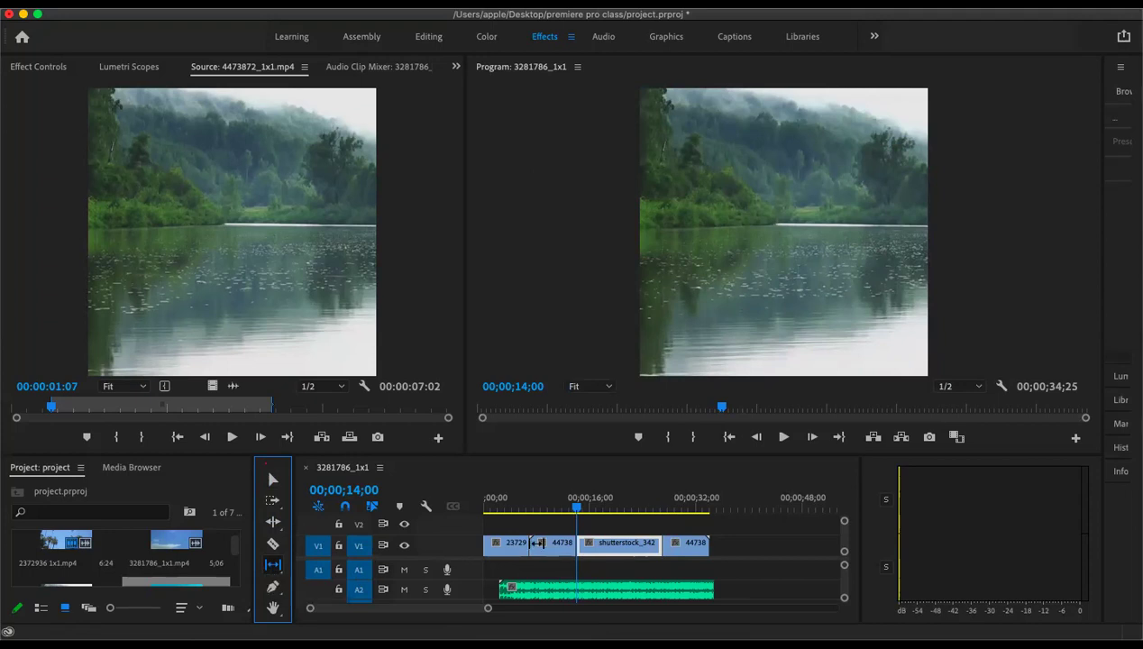
click(784, 437)
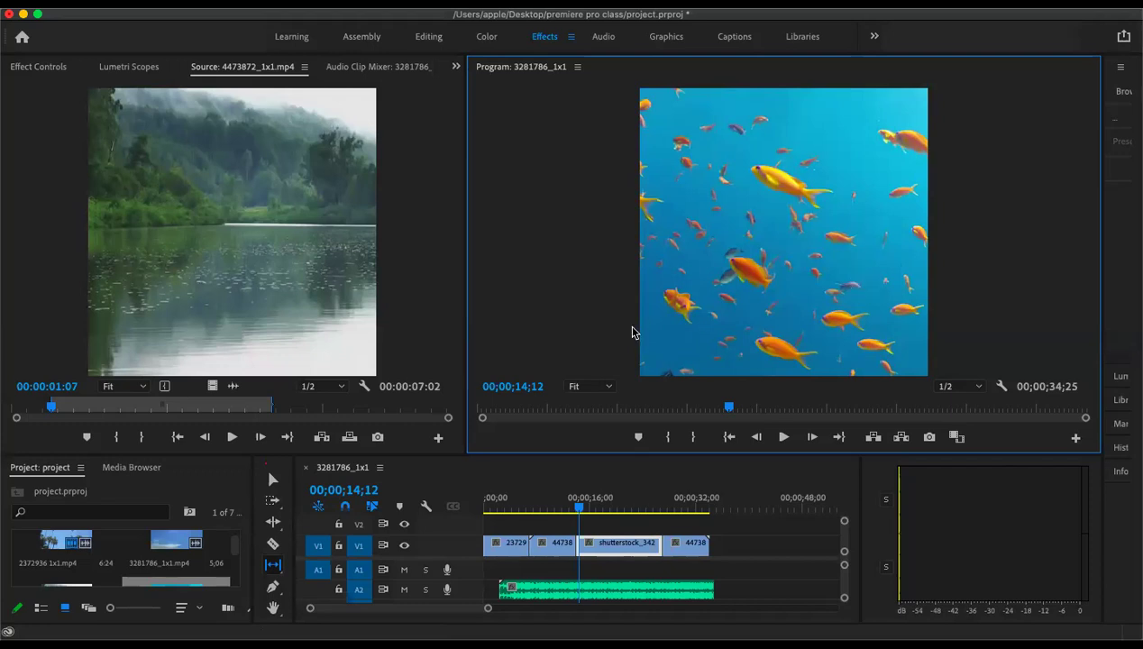
click(613, 543)
drag(614, 542, 596, 543)
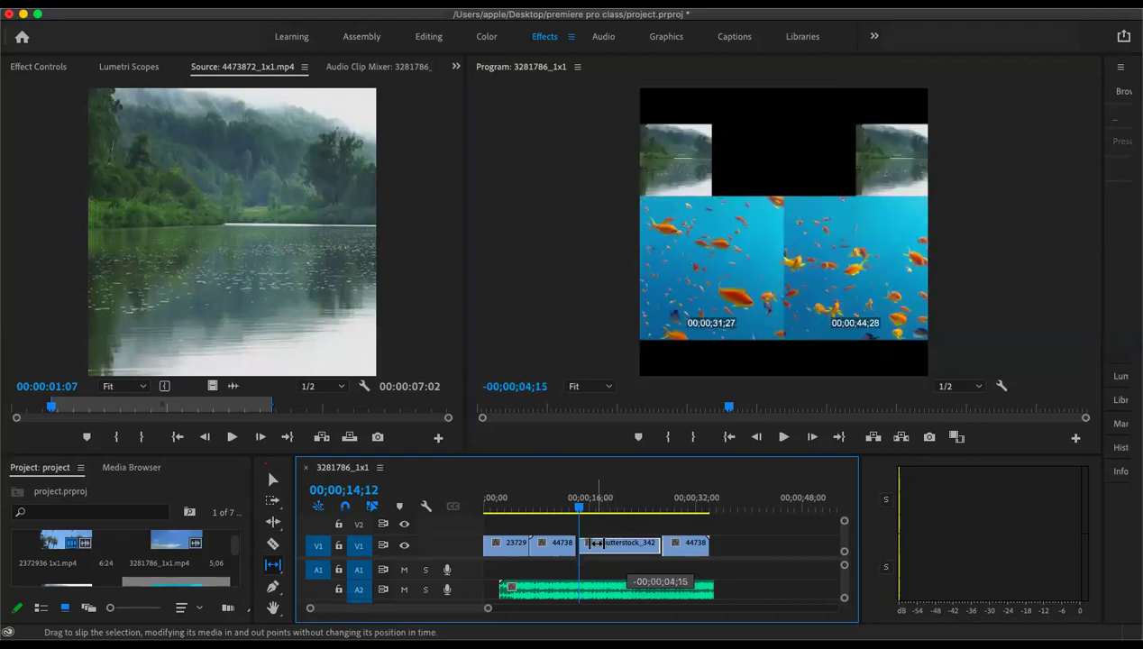
drag(597, 542, 593, 542)
drag(594, 544, 592, 544)
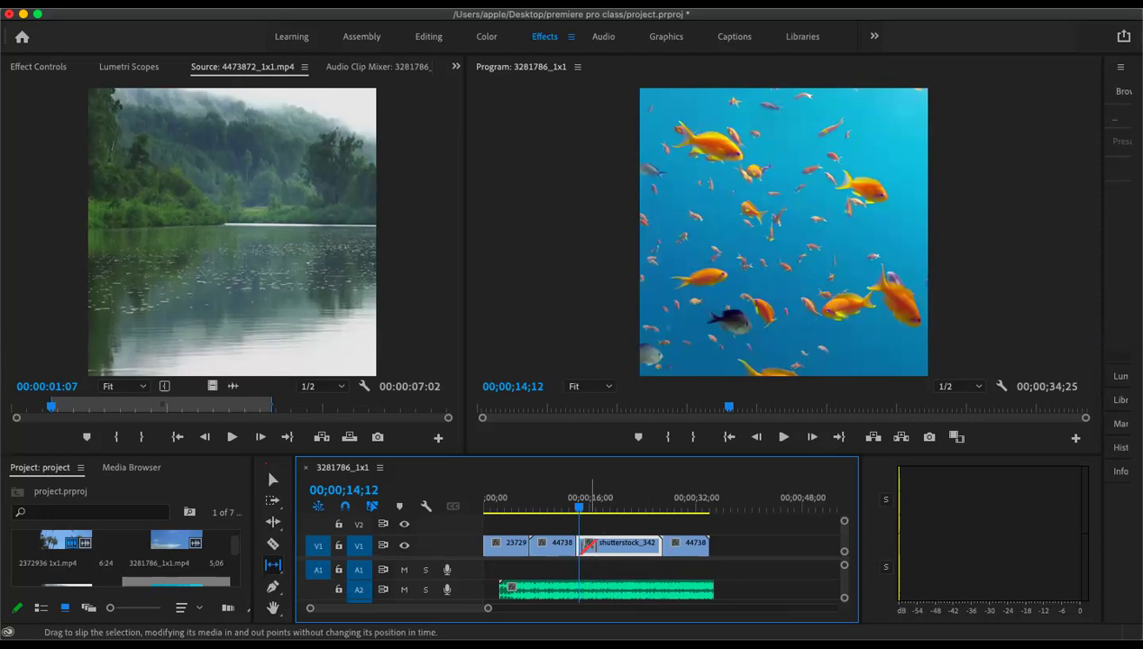
click(37, 16)
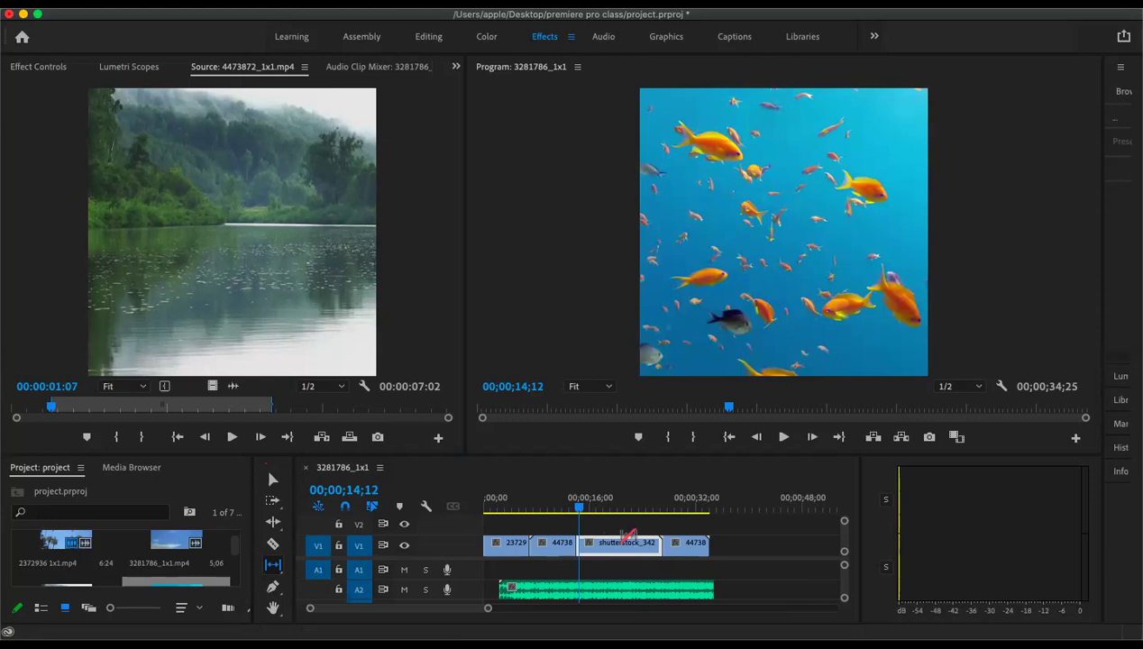
- Slip the shutterstock clip by about +00;00;20;13 to earlier footage that starts near 00;00;11;14 with almost no fish
drag(611, 546, 630, 546)
drag(628, 545, 545, 547)
drag(460, 547, 746, 552)
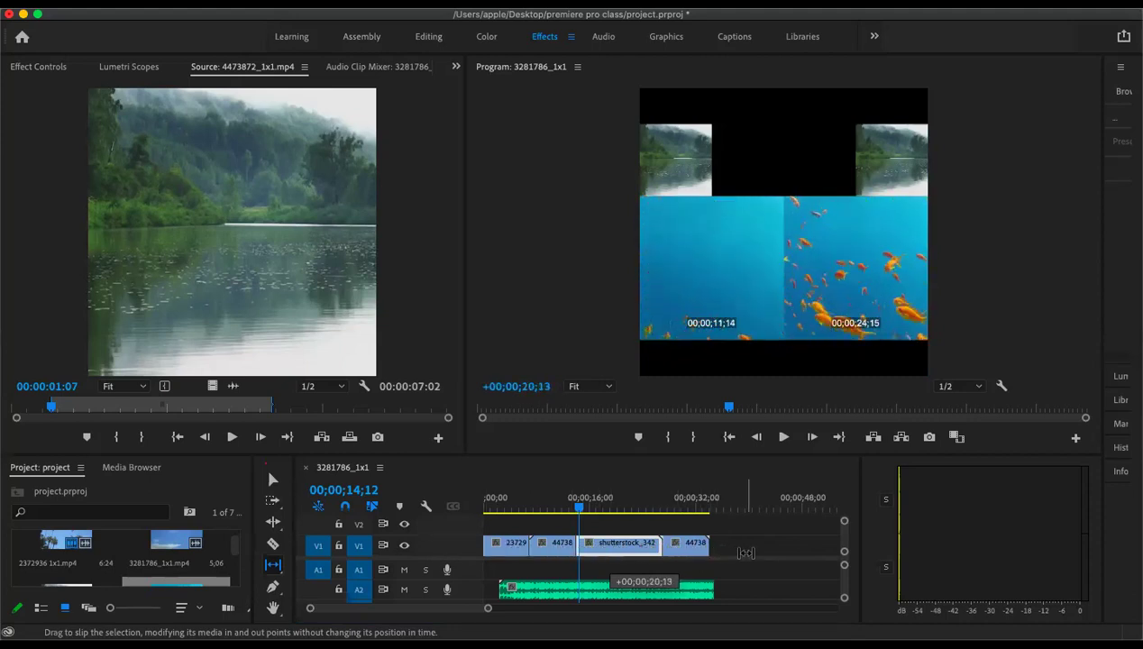
- Play the slipped shutterstock clip from just before its start at 00;00;13;20 and stop at 00;00;21;25
click(783, 437)
mouse_move(724, 404)
mouse_down()
mouse_move(694, 412)
mouse_move(717, 415)
mouse_up()
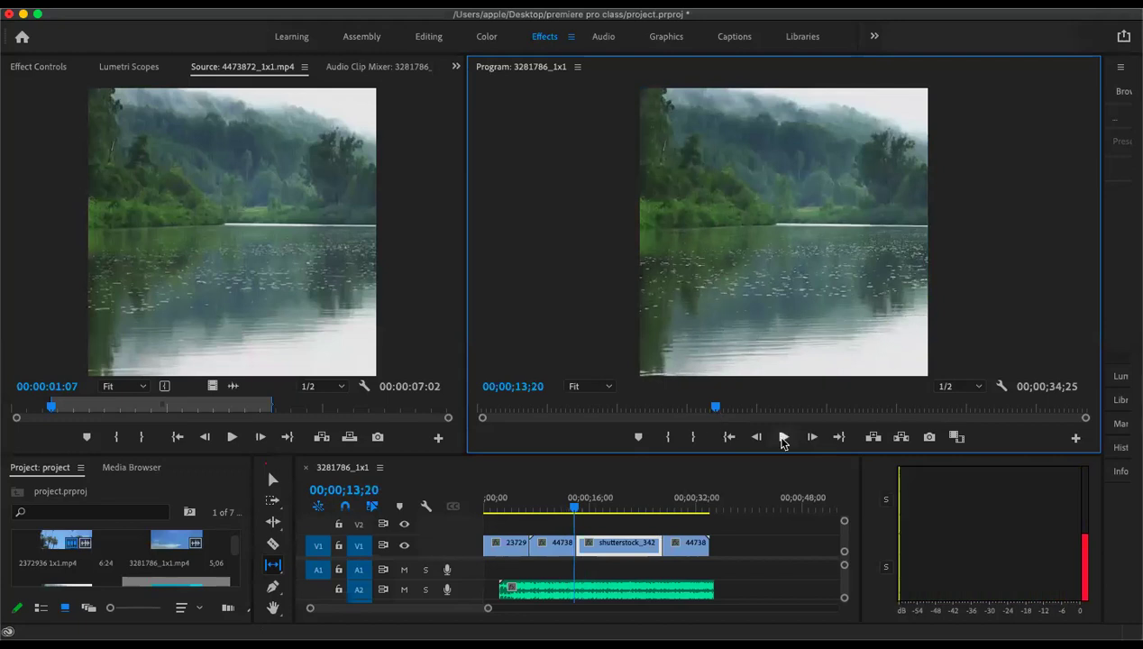
click(784, 437)
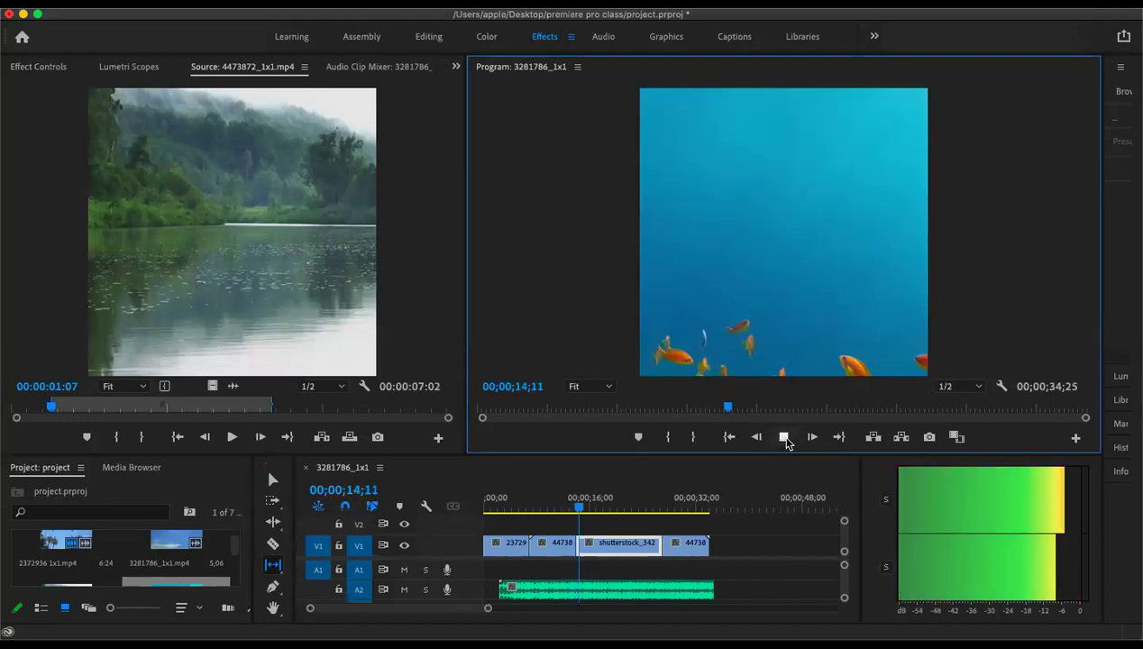
click(727, 409)
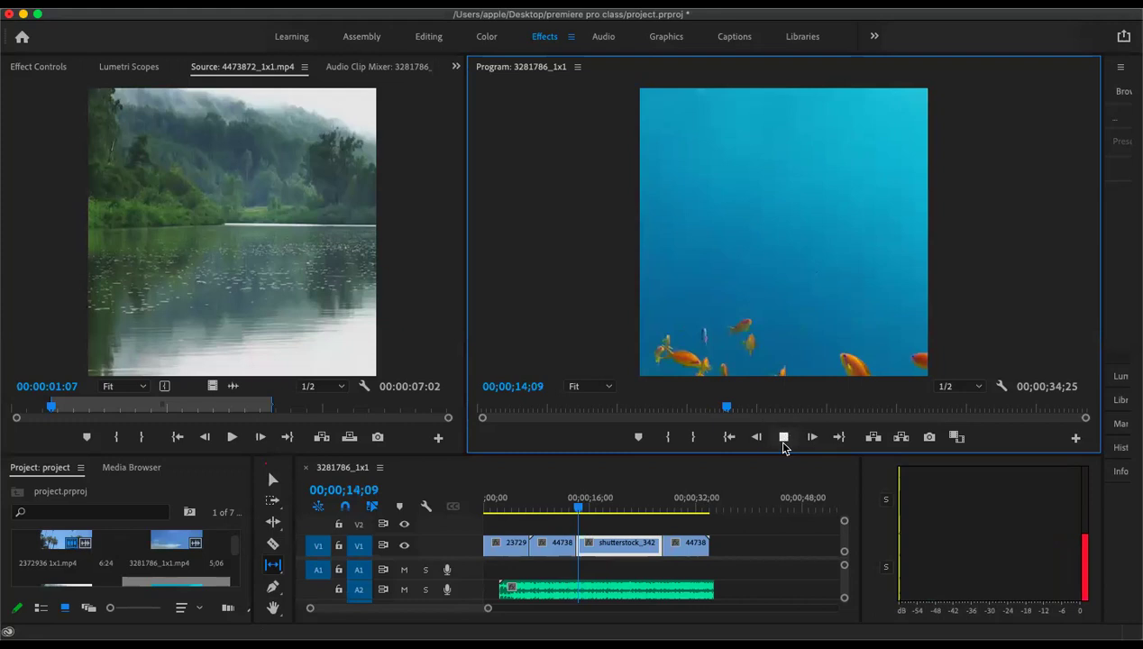
click(652, 408)
click(786, 437)
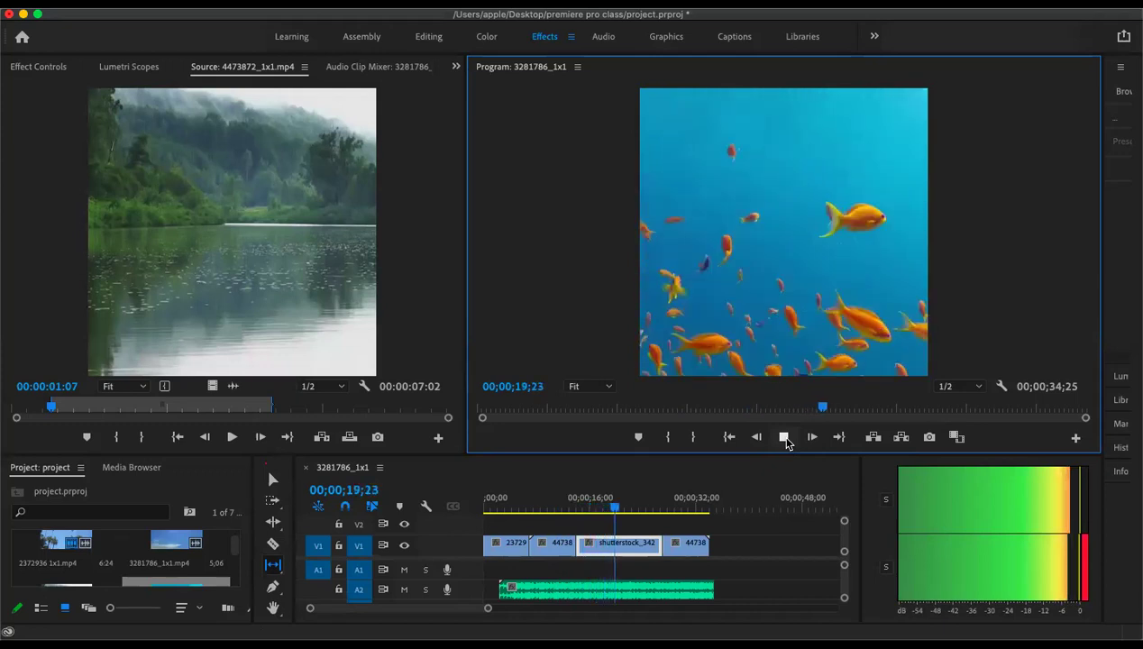
click(784, 438)
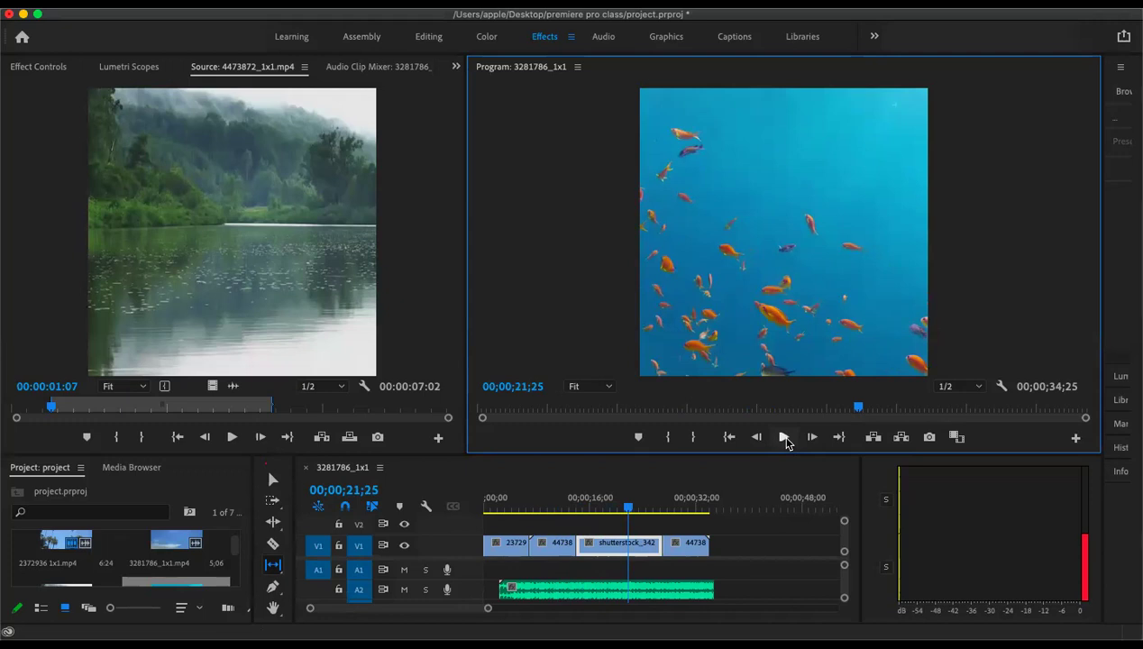
- Try trimming the shutterstock clip's end about 2 seconds shorter with the Selection tool, and undo the trim
click(270, 484)
click(646, 548)
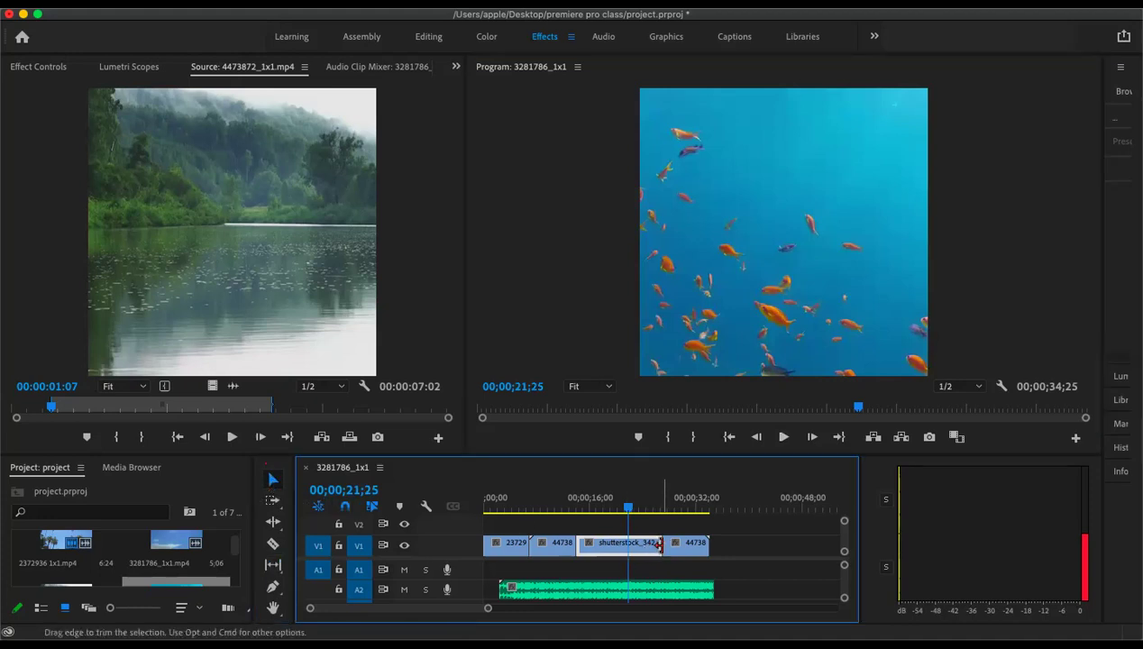
drag(659, 545, 645, 546)
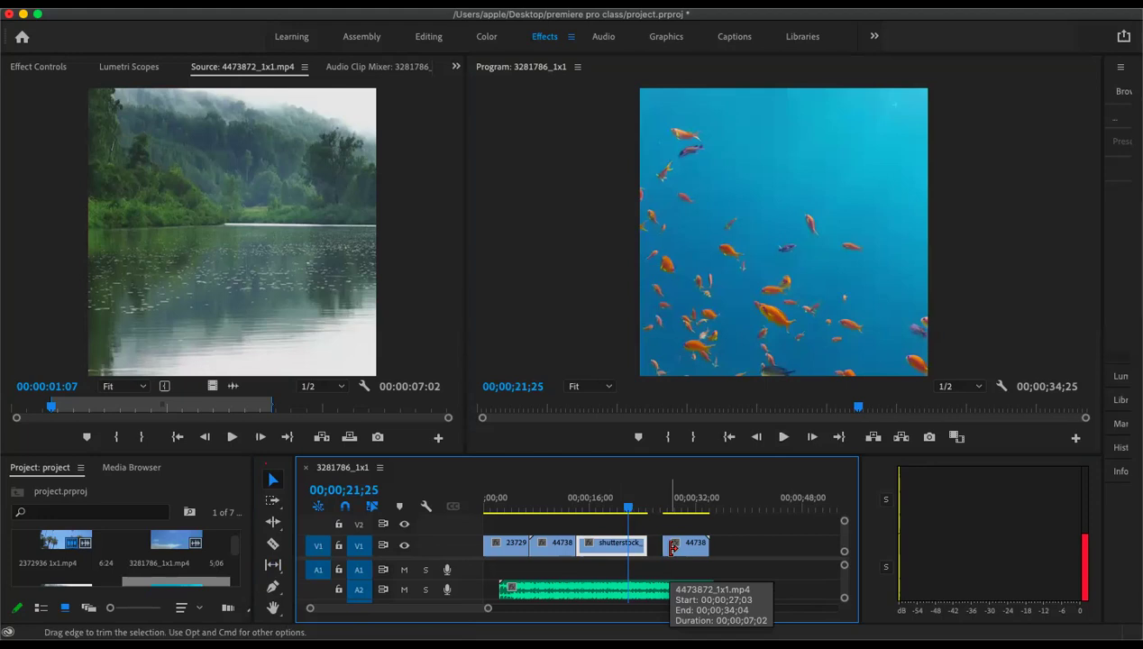
drag(671, 548, 663, 552)
key(super+z)
- Ripple-trim the shutterstock clip's end by about 3 seconds and shorten the last lake clip by about 2 seconds
click(272, 521)
drag(656, 543, 643, 543)
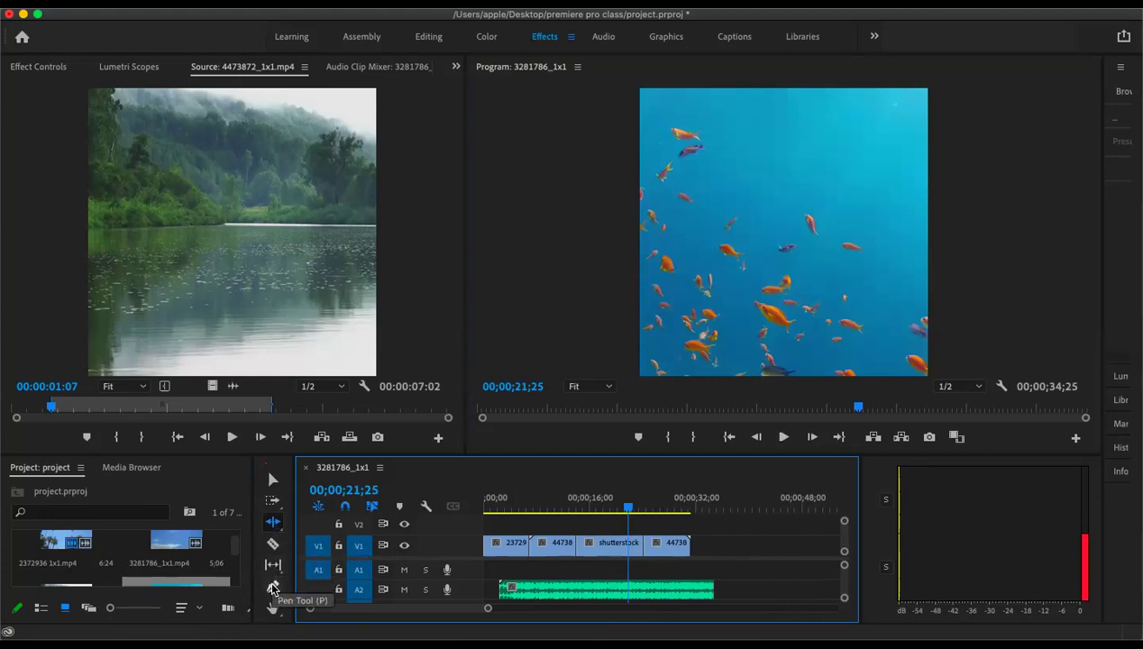
drag(655, 549, 669, 549)
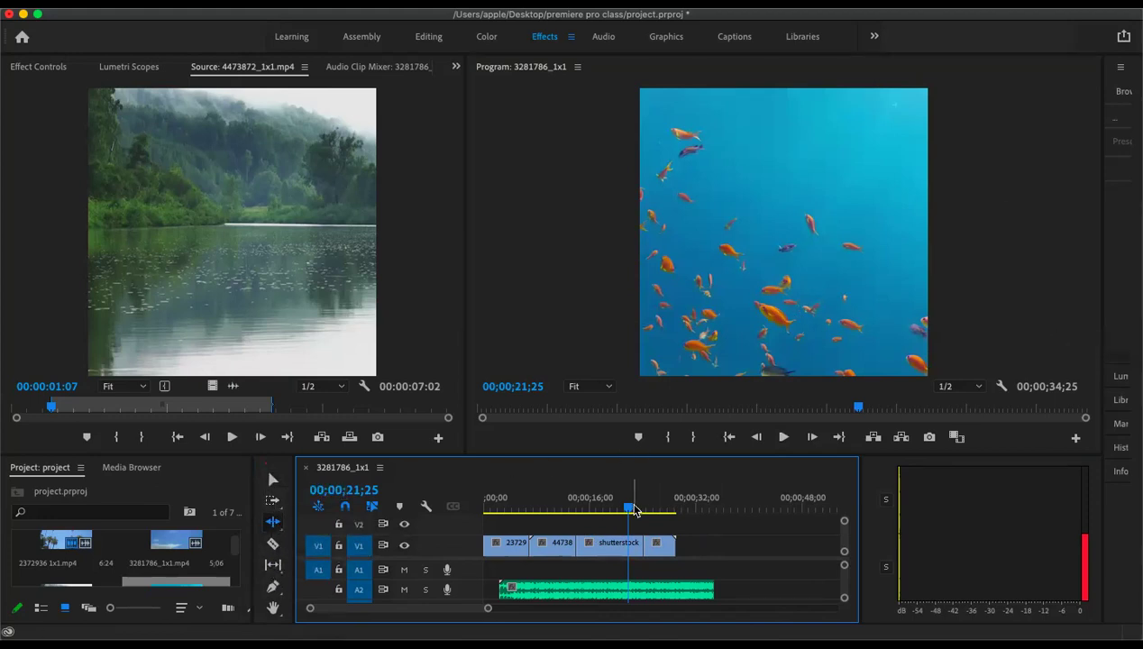
- Play the whole sequence from its start at 00;00;00;00 and stop in the last lake clip at 00;00;25;20
key(Home)
key(space)
key(space)
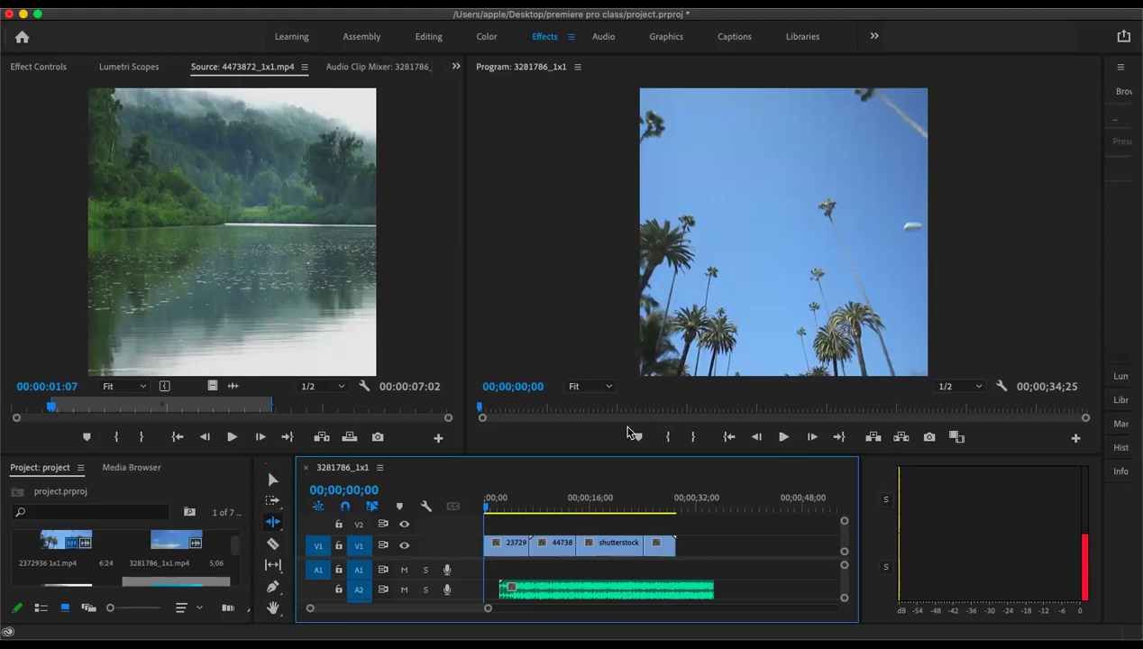
key(space)
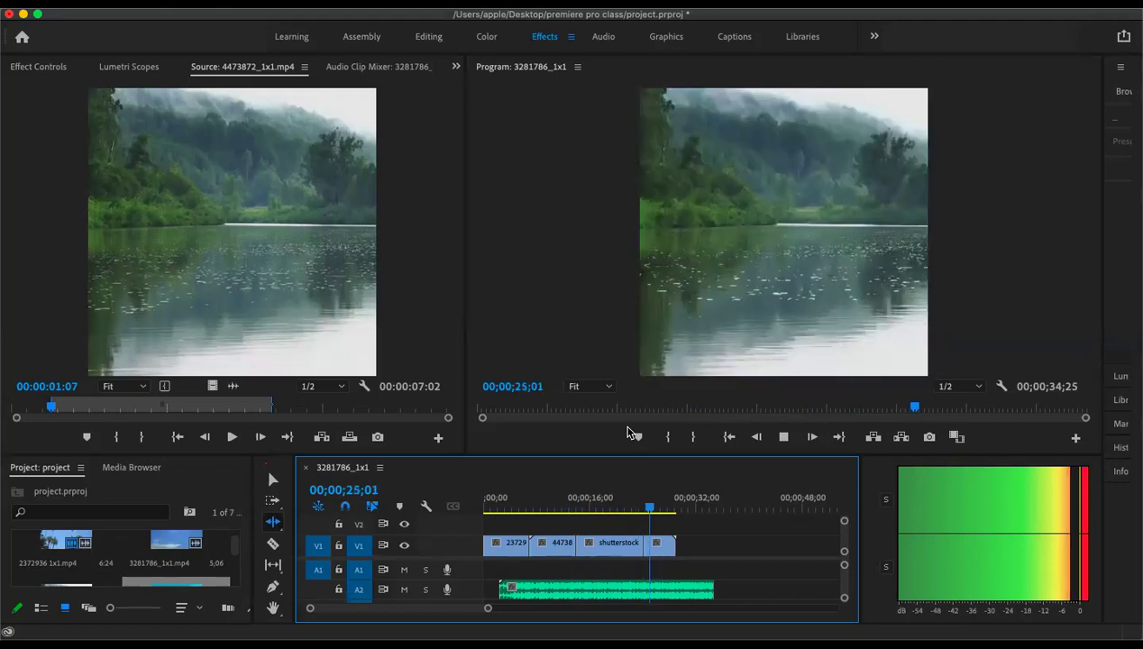
key(space)
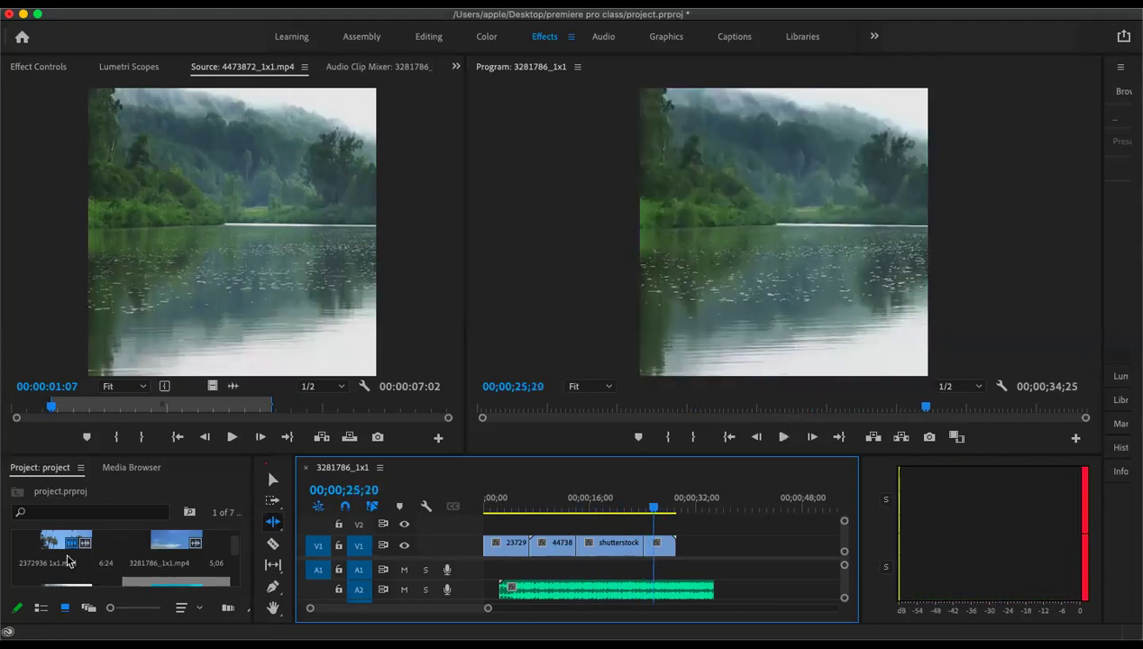
- Select the 3281786_1x1.mp4 clip in the project, and shift all timeline clips later with the Track Select Forward tool
scroll(71, 568, up, 2)
click(235, 548)
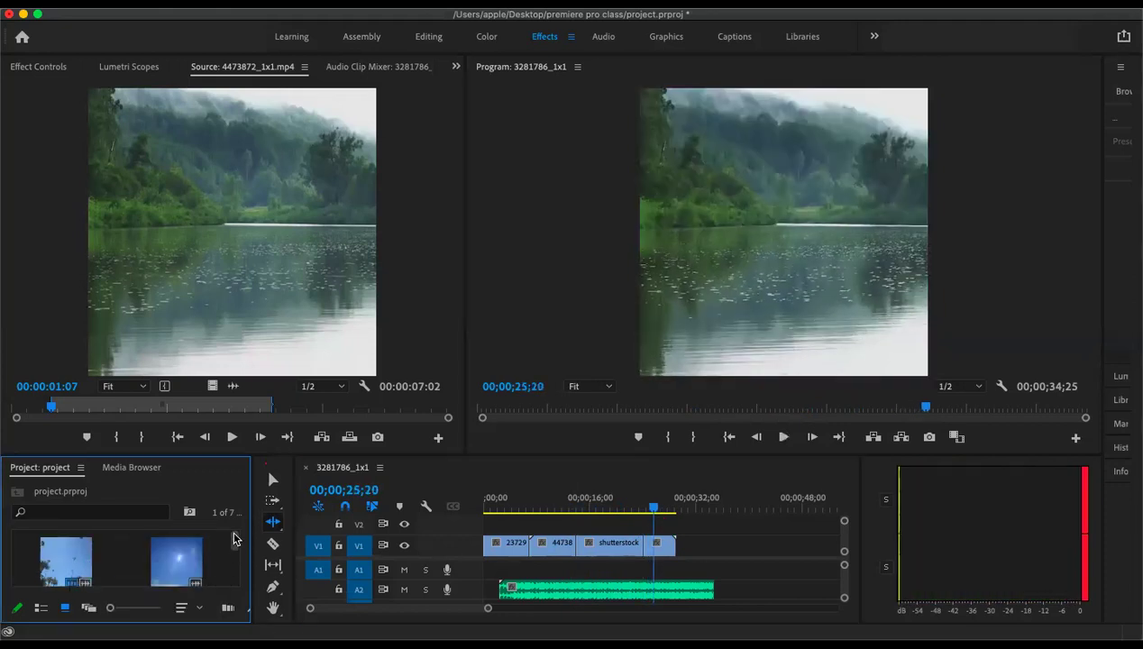
click(170, 568)
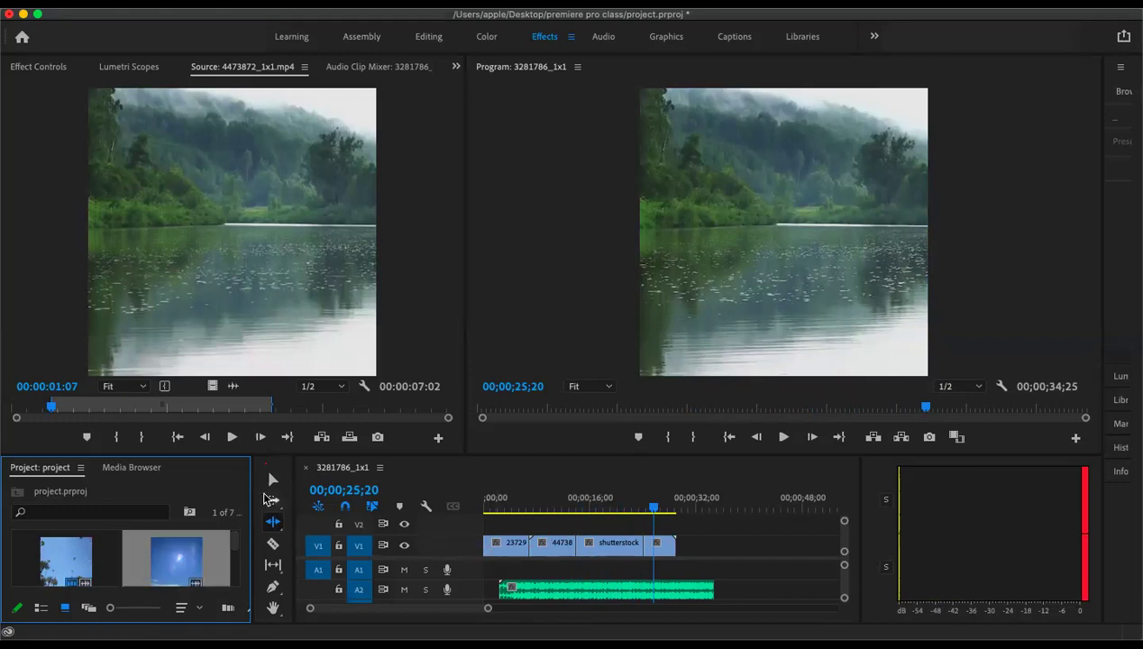
click(273, 502)
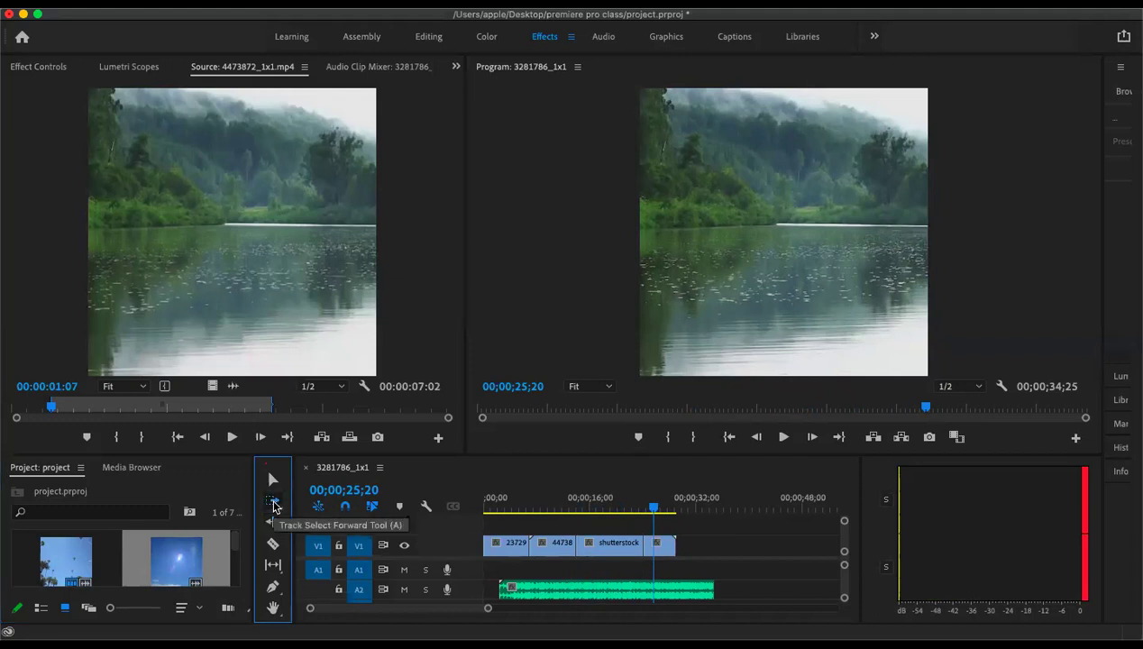
click(506, 544)
drag(507, 544, 584, 541)
- Place only the video of 3281786_1x1.mp4 at the start of V1, and move all following clips back against its end
double_click(171, 568)
drag(213, 386, 480, 546)
drag(578, 544, 539, 546)
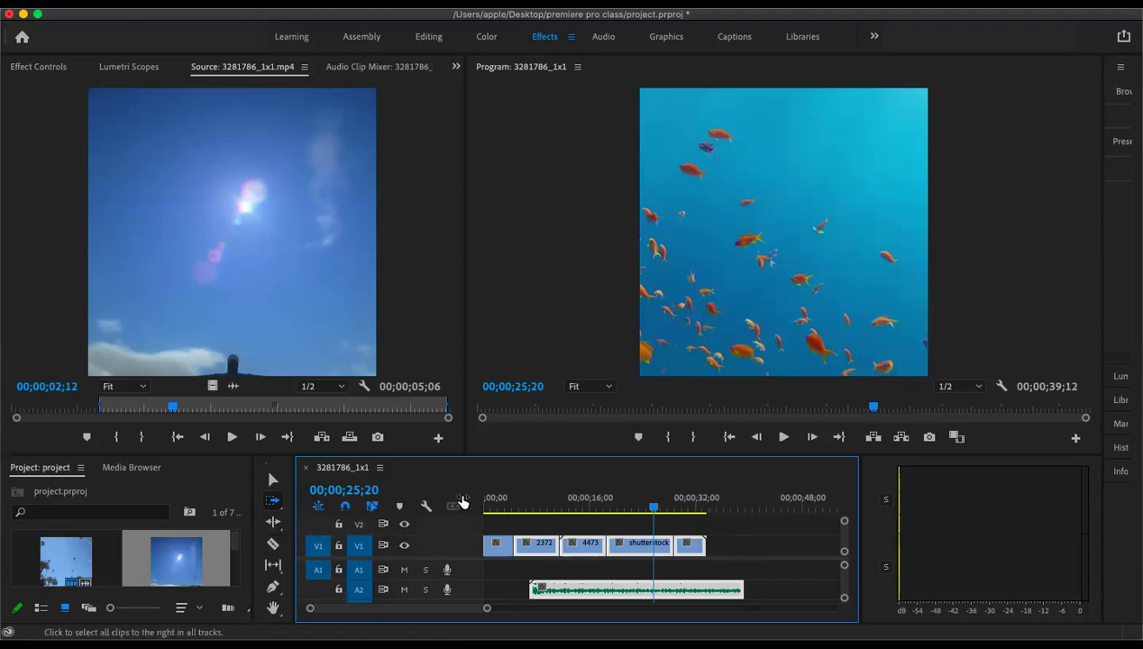
- Move the A2 audio clip about 6 seconds earlier to end with the last V1 clip, and delete that last video clip
click(273, 479)
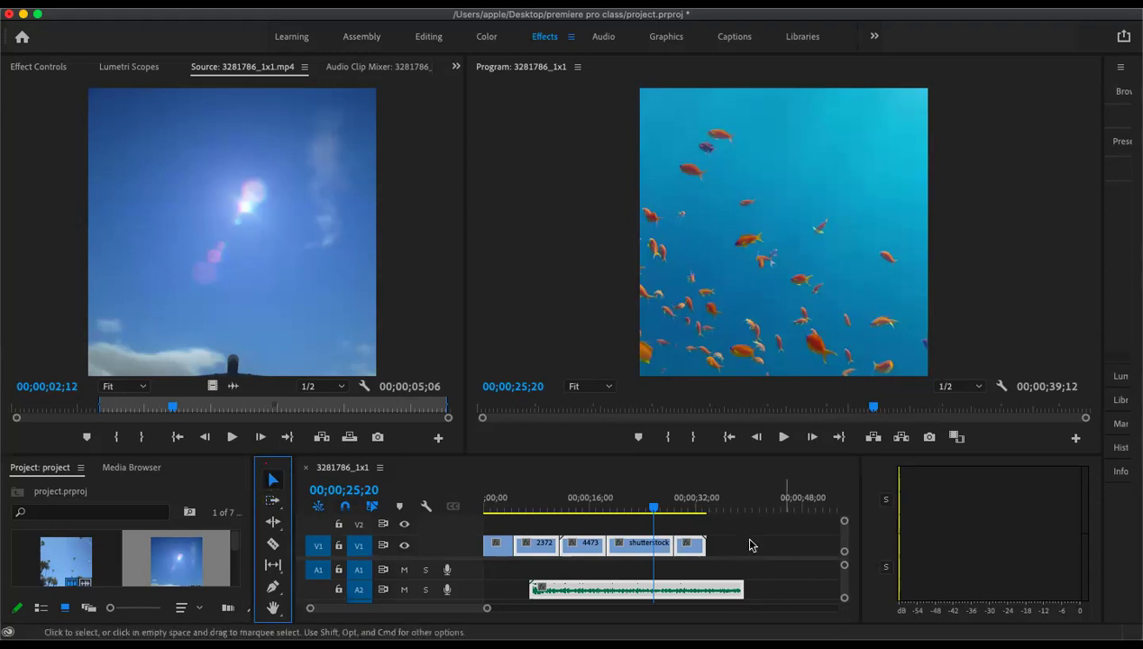
click(671, 588)
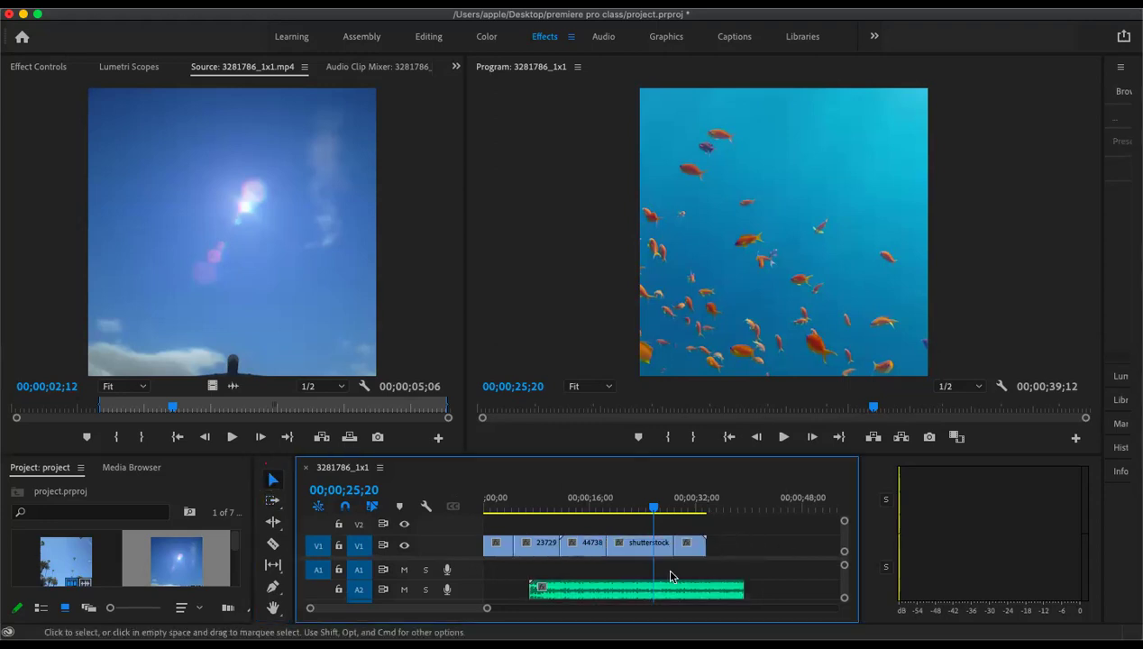
drag(606, 591, 580, 590)
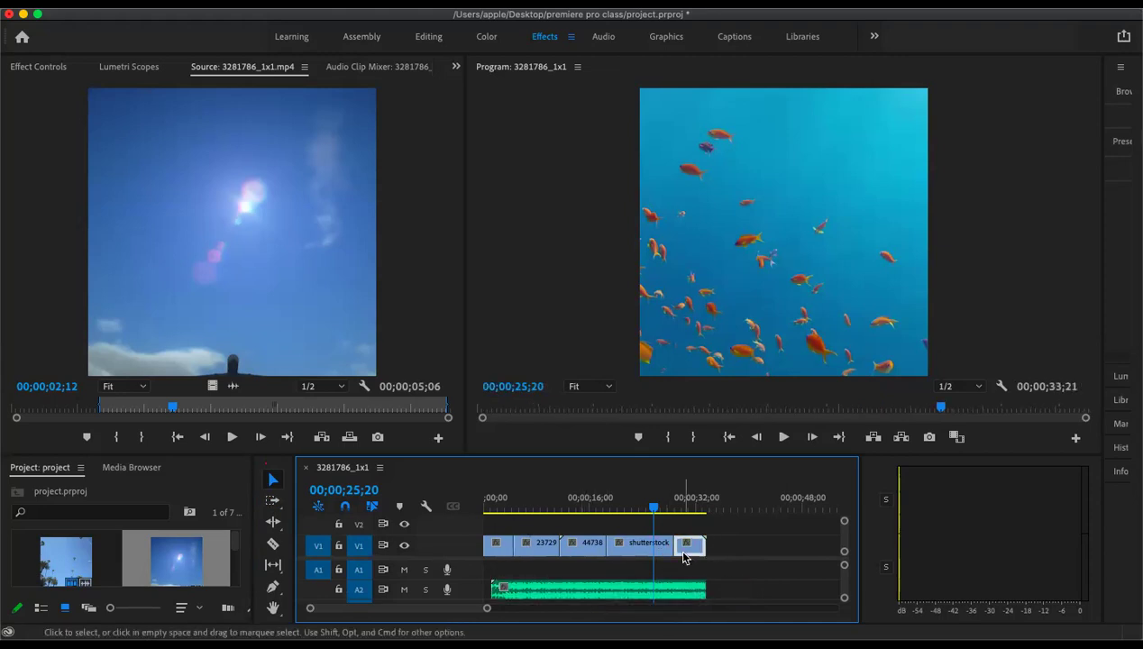
key(Delete)
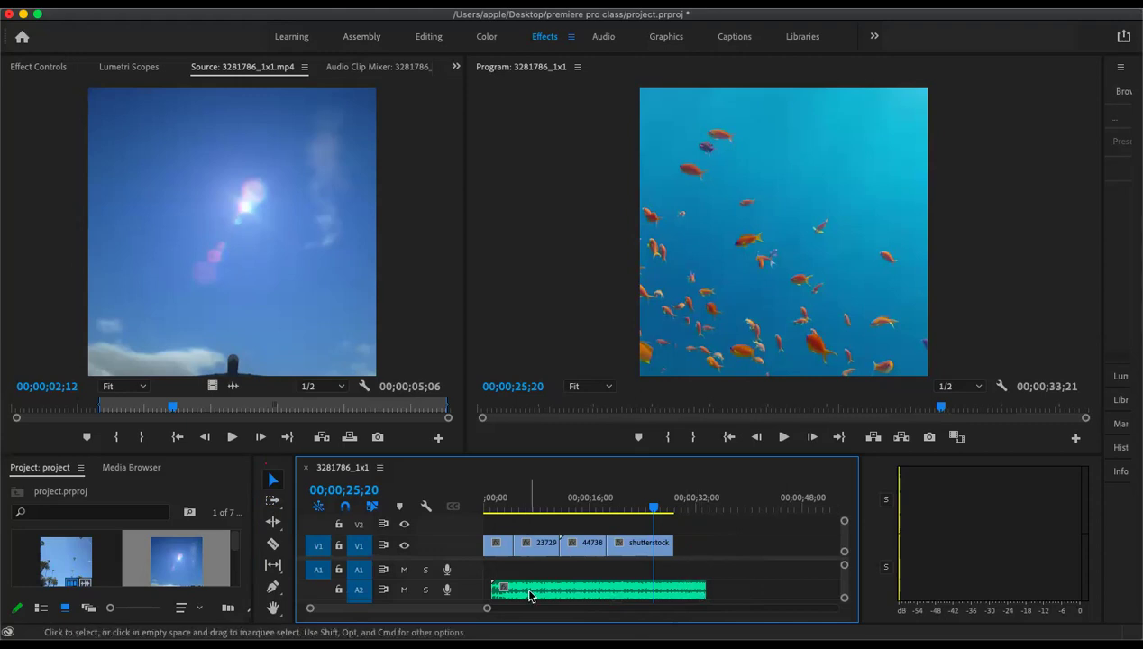
- Extend the shutterstock clip's end by about 2.5 seconds and trim the A2 audio to the same end point
click(685, 593)
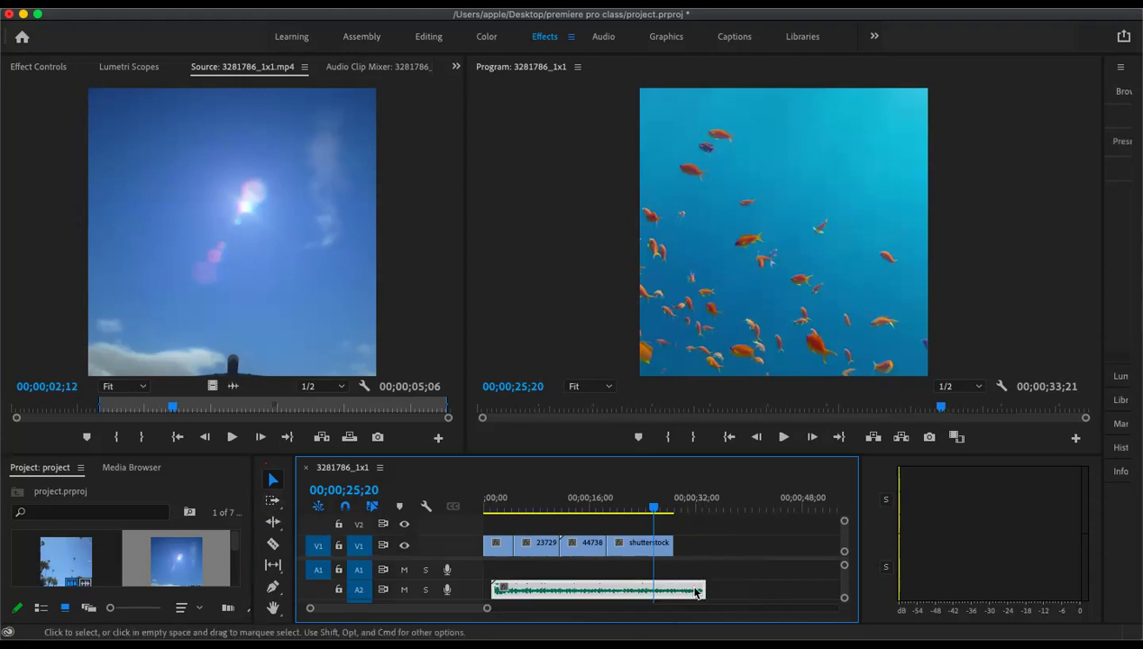
drag(673, 544, 690, 545)
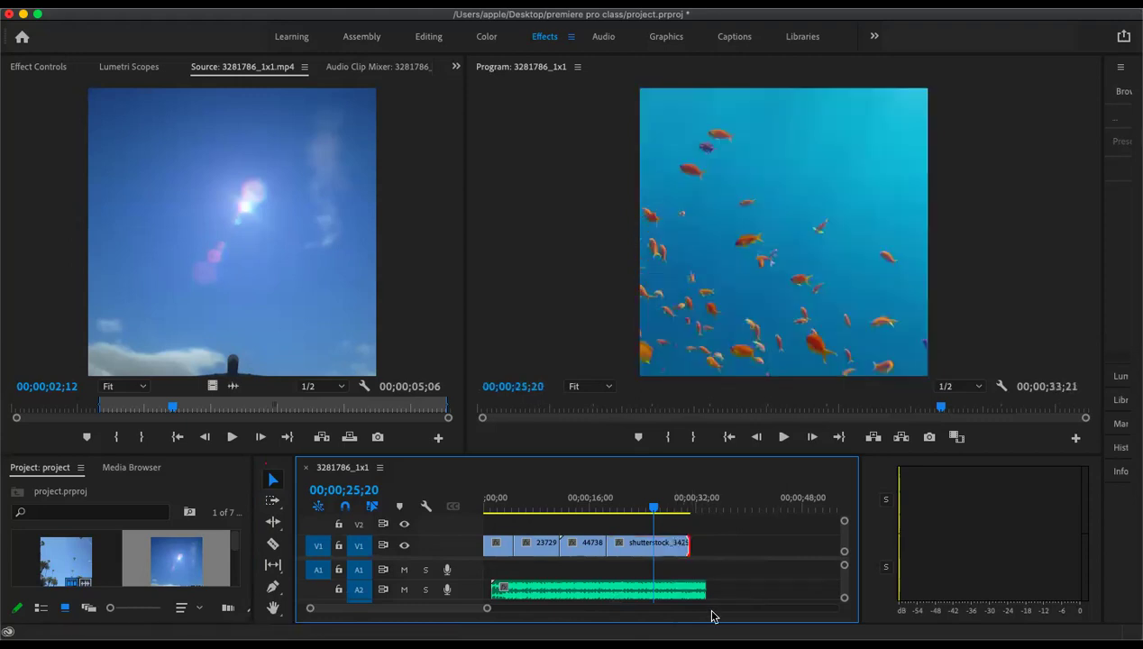
drag(705, 591, 689, 591)
- Play the sequence from 00;00;00;00 and stop in the shutterstock clip at 00;00;23;09
drag(709, 510, 538, 511)
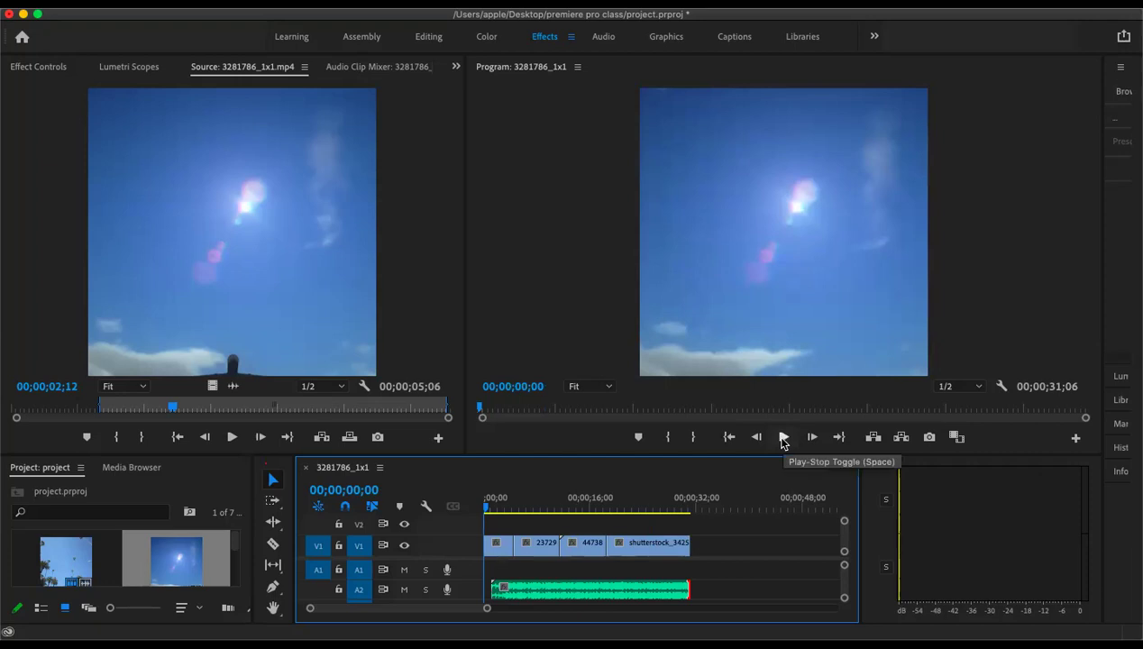
click(783, 439)
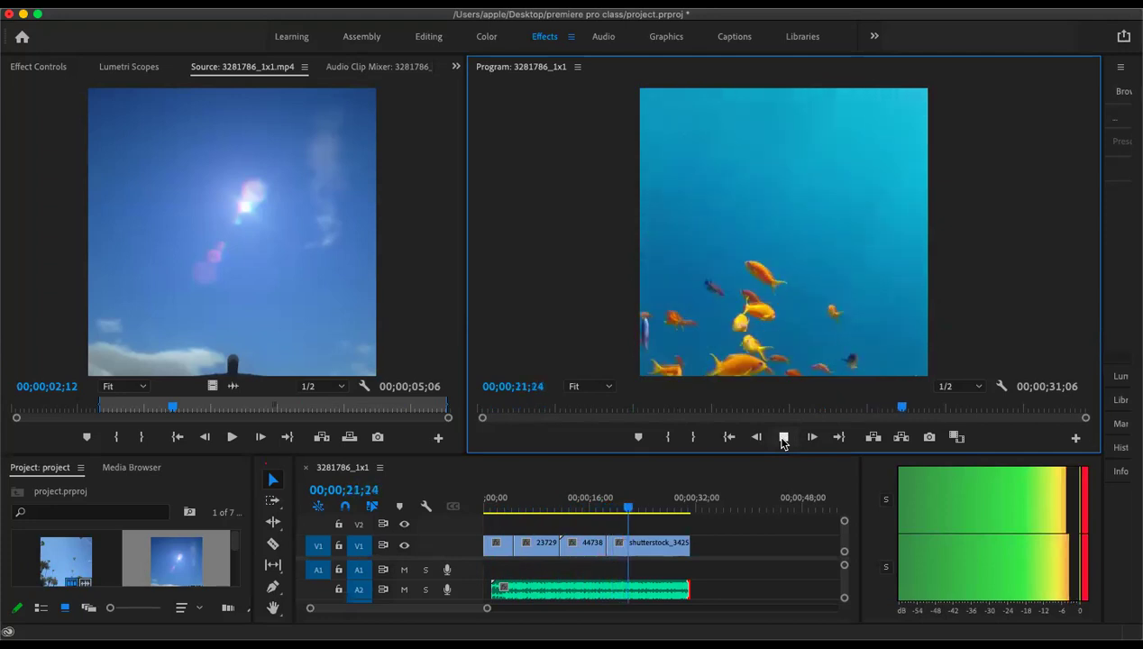
click(784, 437)
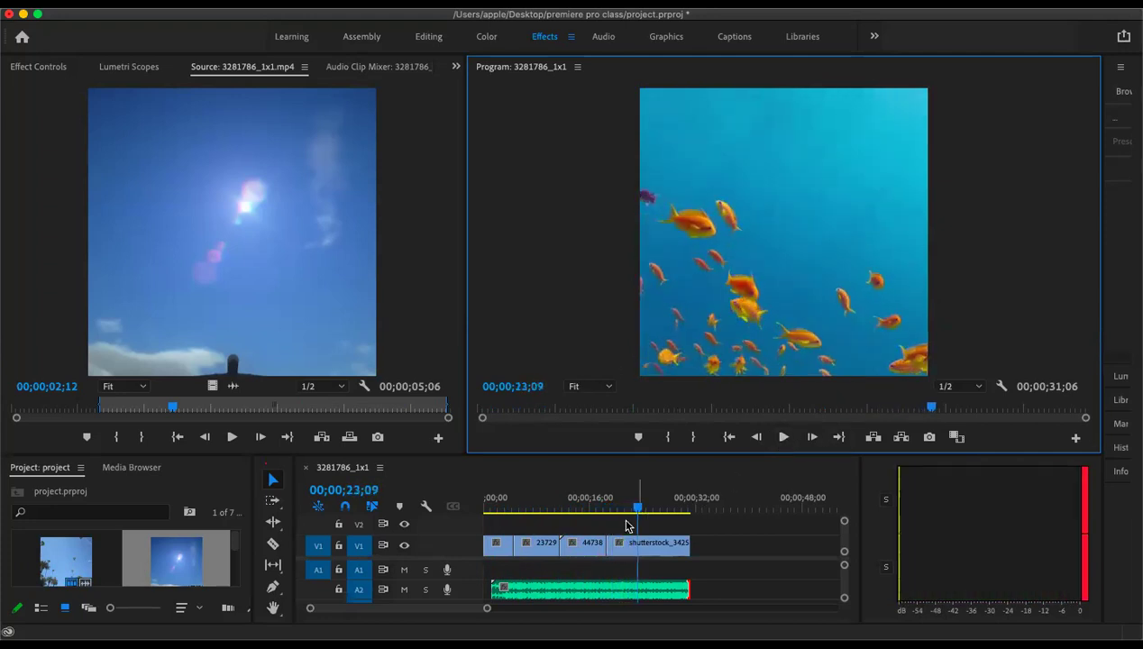
- Play the cut between the first two V1 clips from 00;00;03;28, and return the playhead to 00;00;03;00
drag(638, 509, 507, 523)
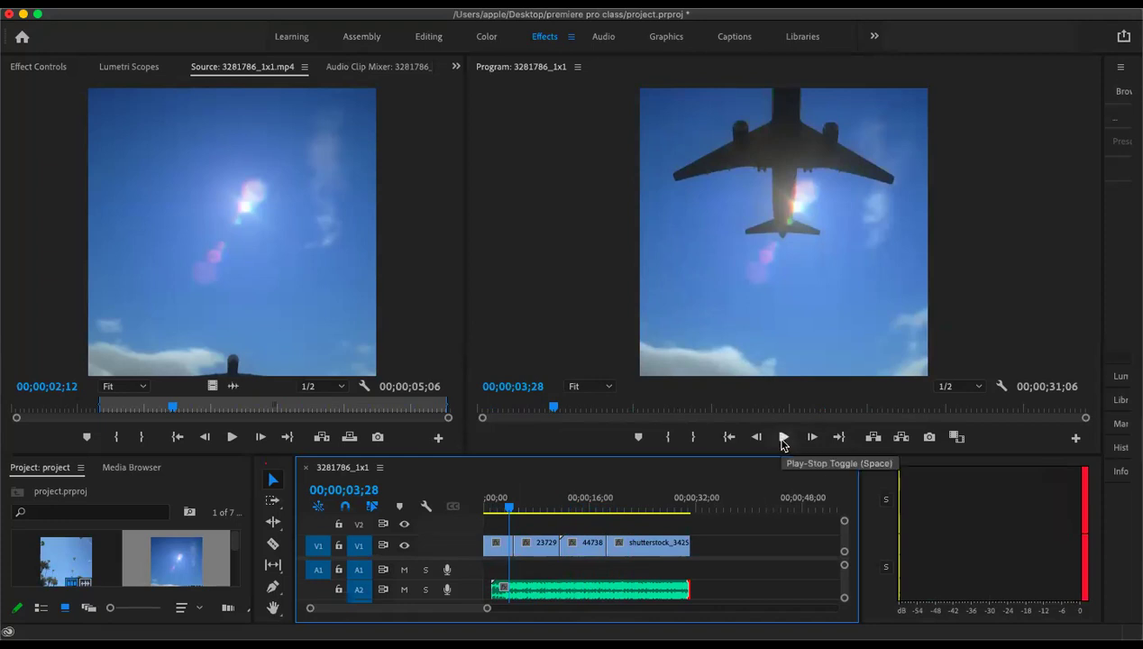
click(782, 438)
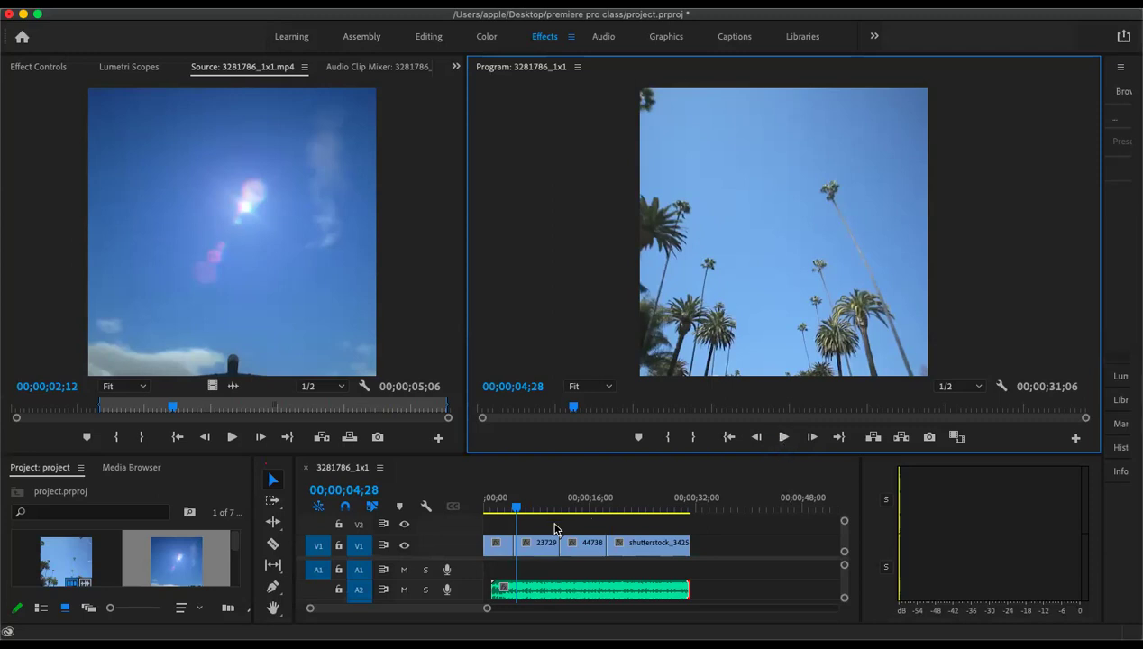
drag(518, 510, 502, 512)
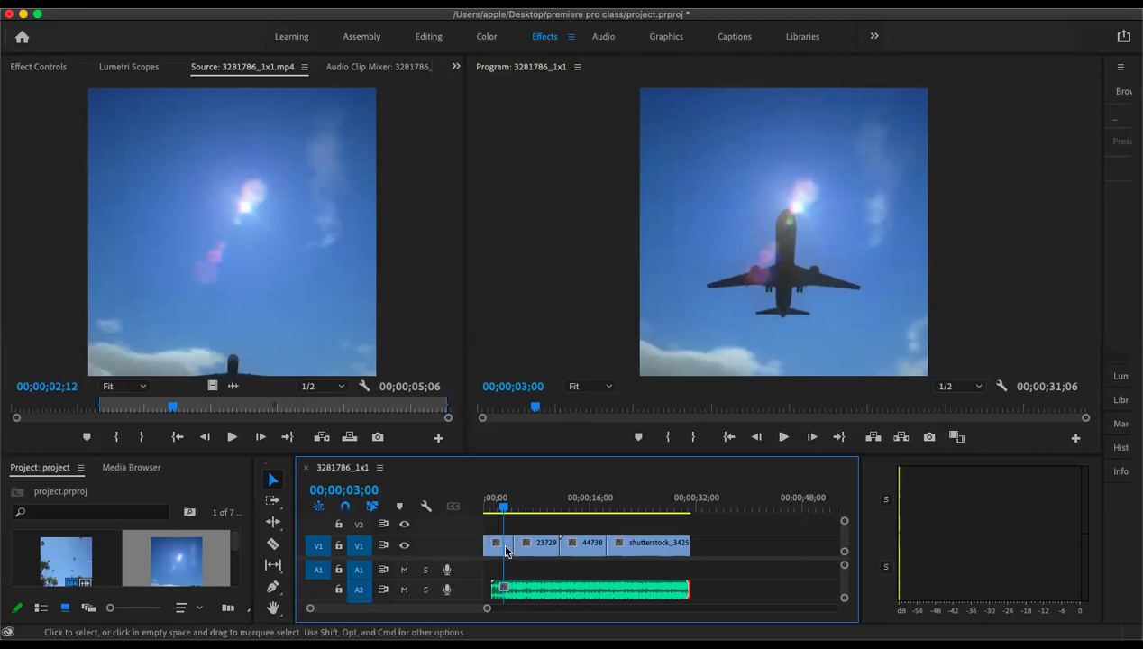
right_click(505, 547)
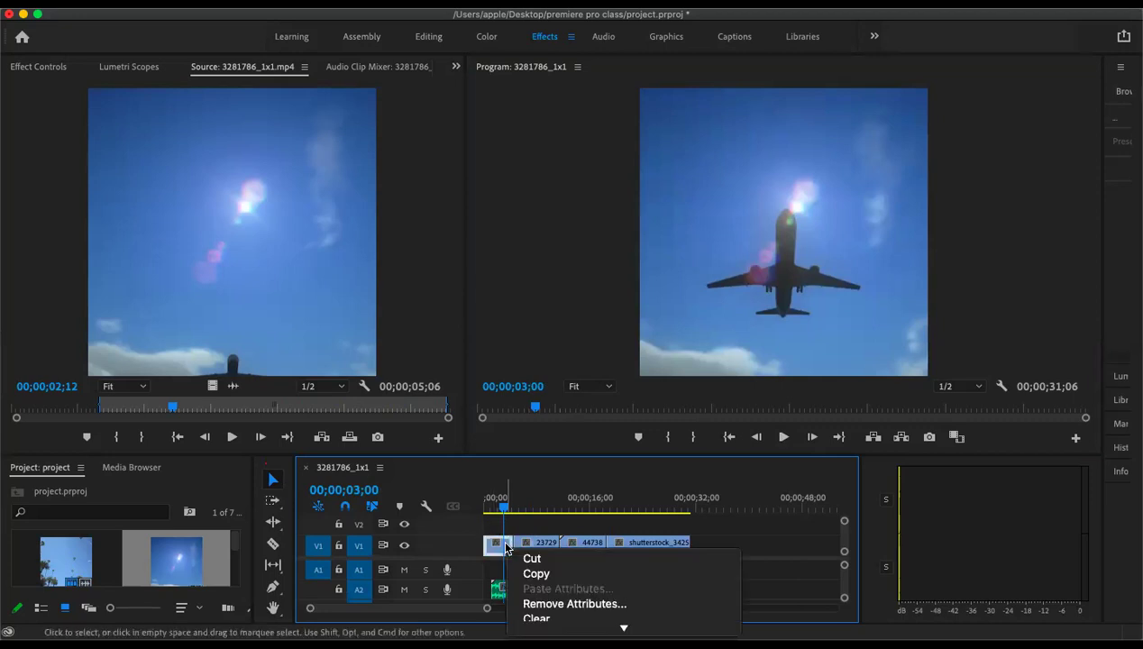
scroll(577, 612, down, 5)
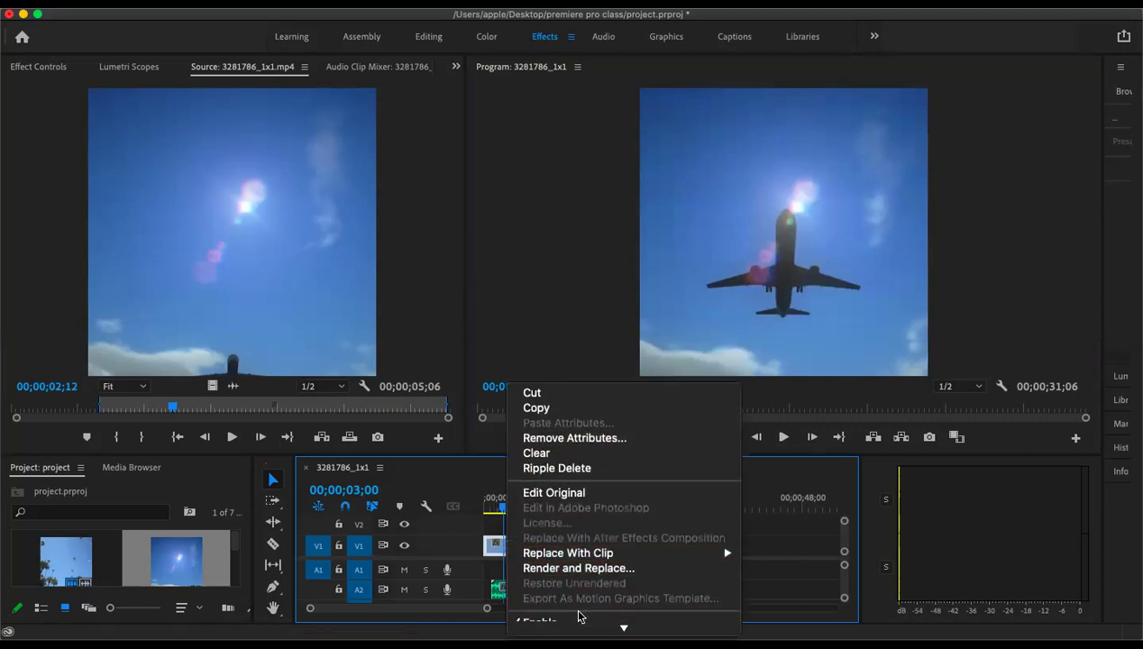
scroll(578, 617, down, 10)
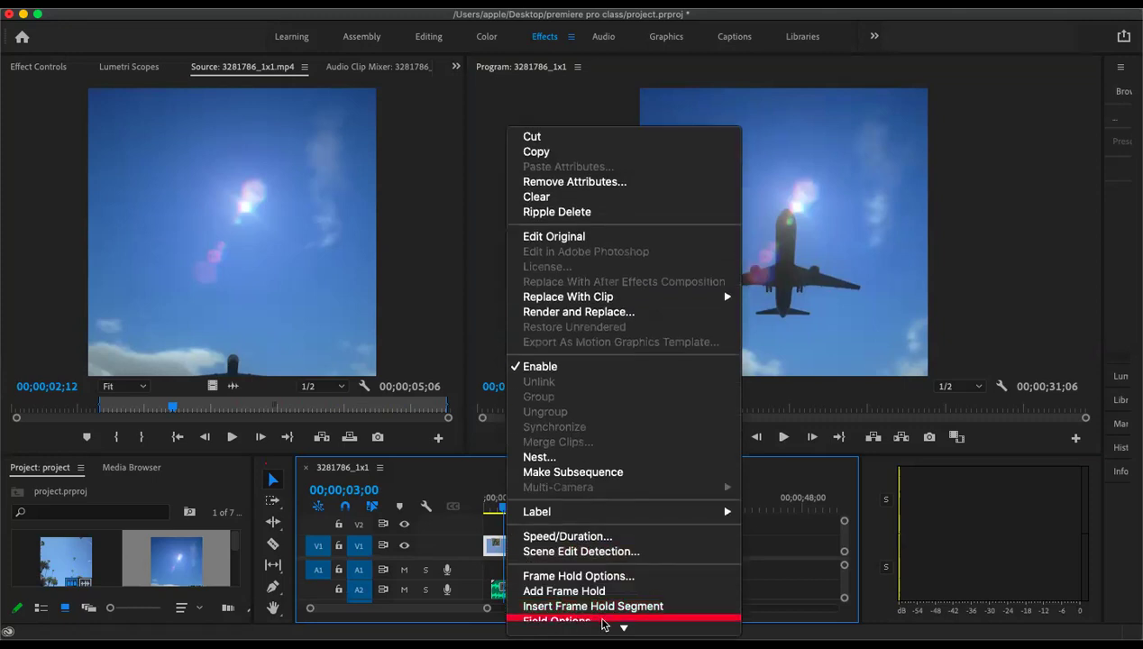
scroll(602, 622, down, 6)
mouse_move(602, 625)
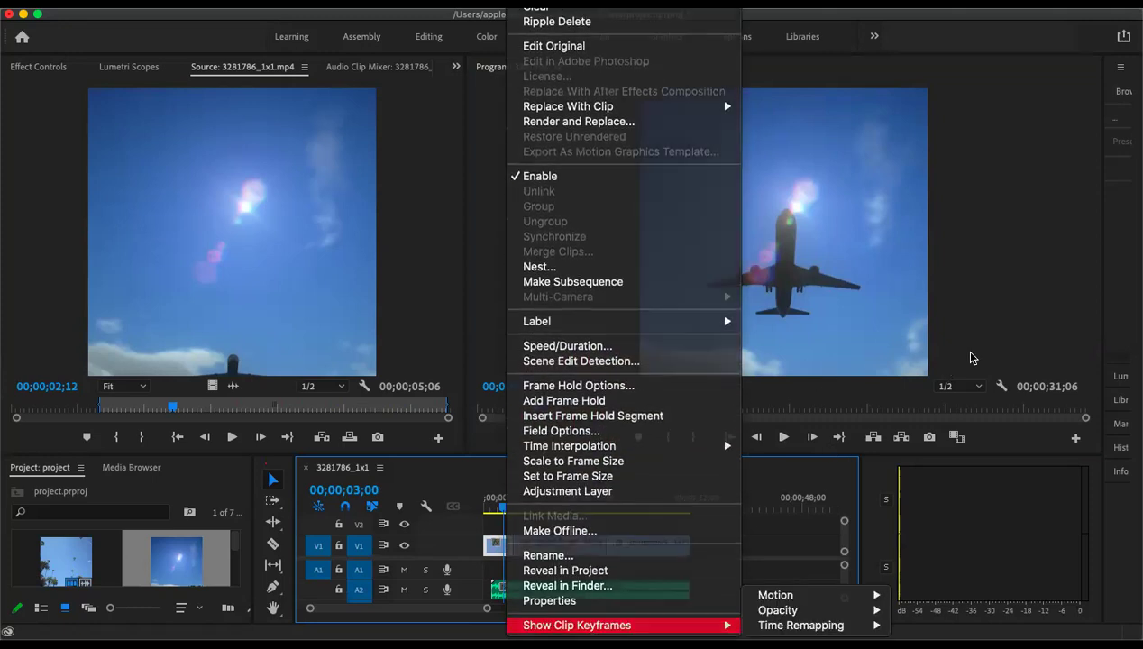
click(497, 545)
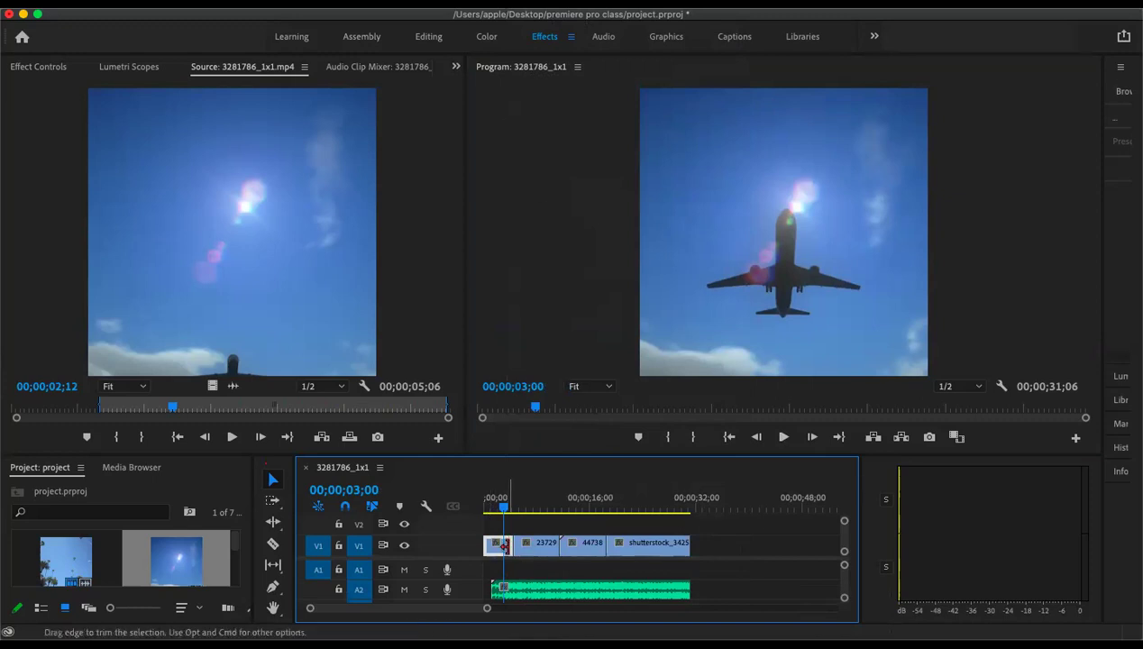
- Display the effect controls of the first V1 clip and open that timeline clip in the Source monitor
click(40, 68)
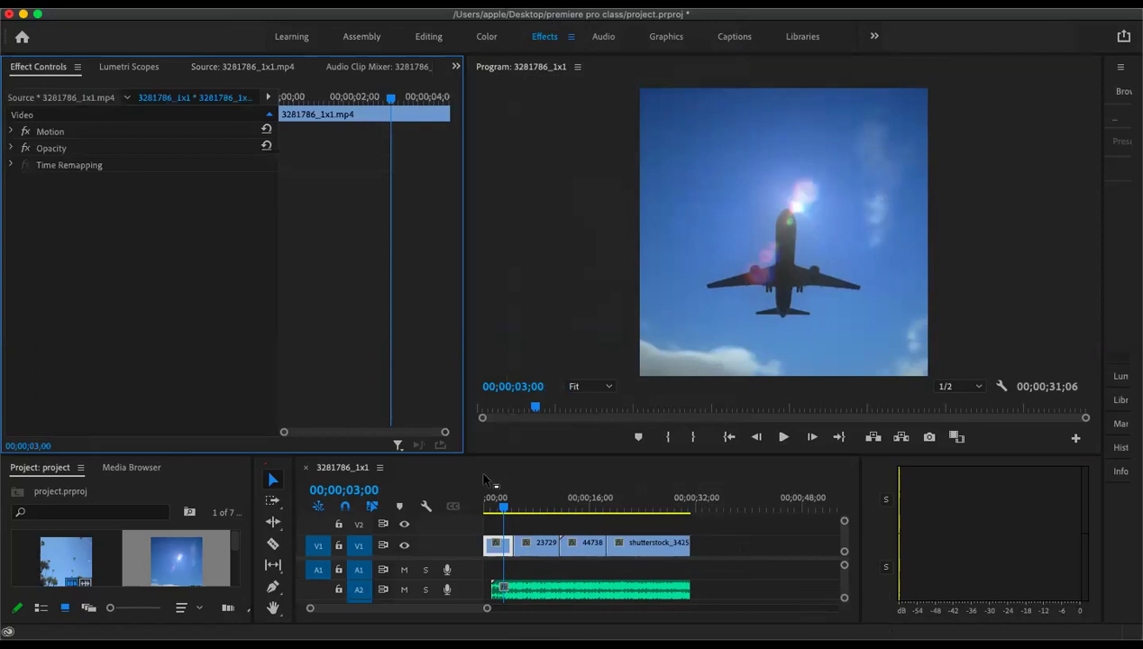
double_click(501, 545)
click(505, 545)
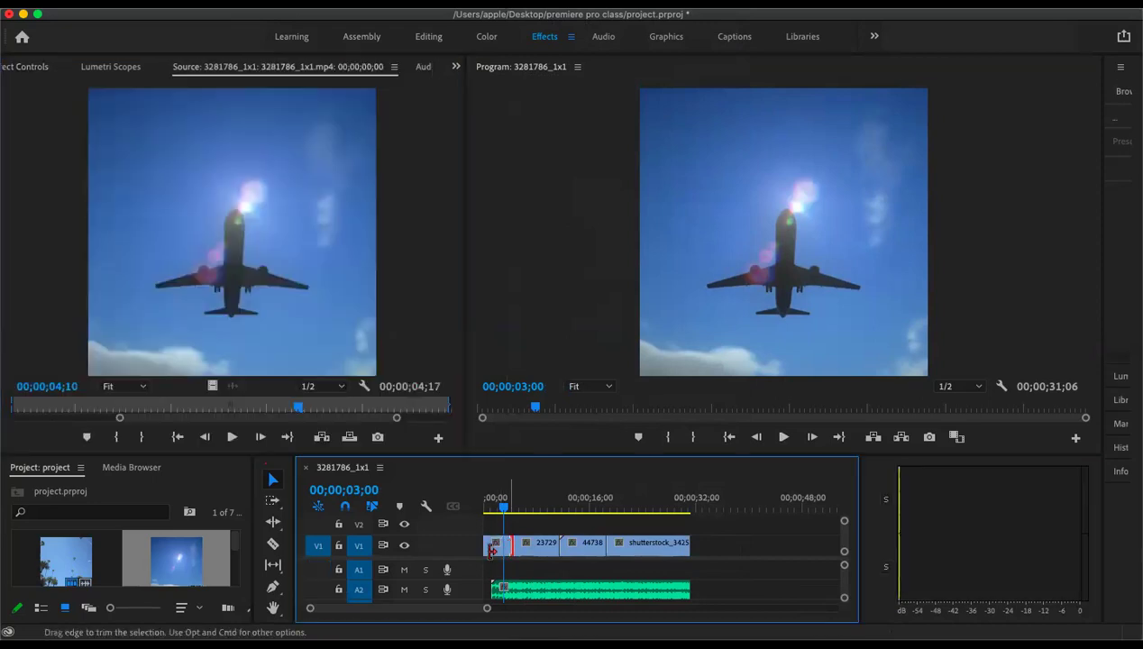
- Reset the Effects workspace to its last saved layout
double_click(534, 37)
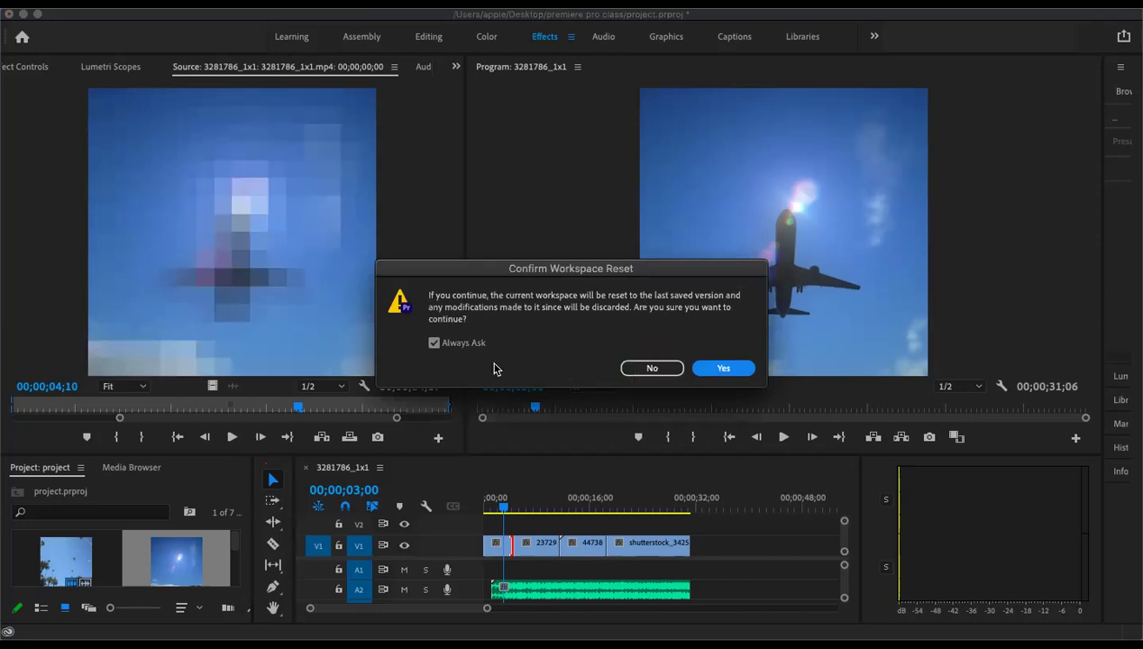
key(Return)
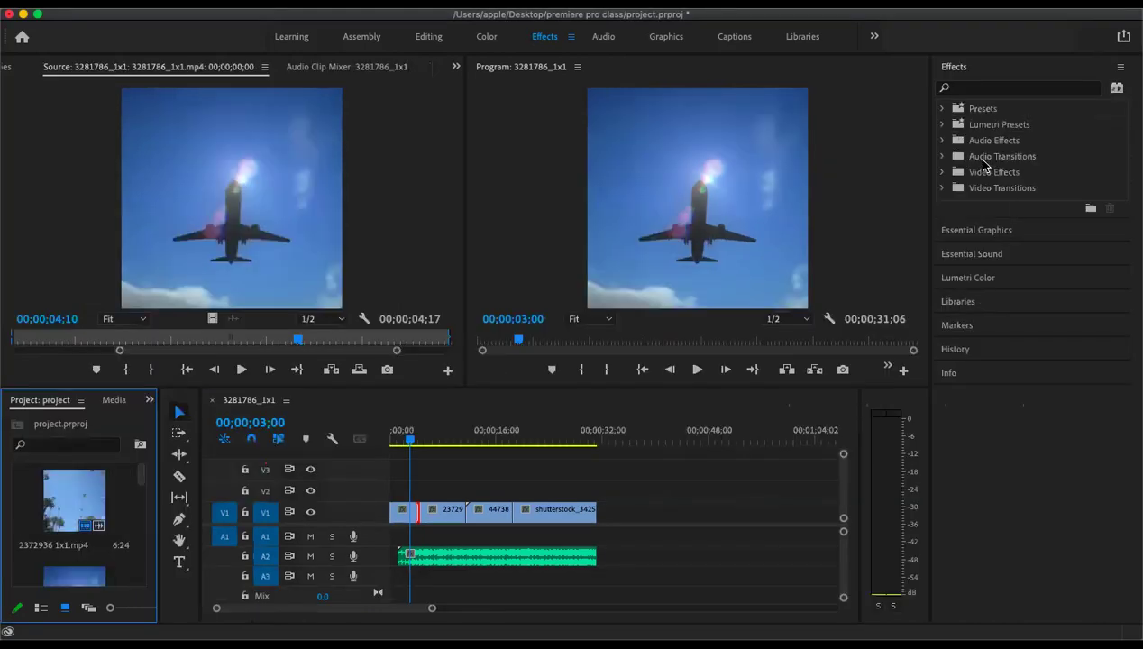
click(1044, 210)
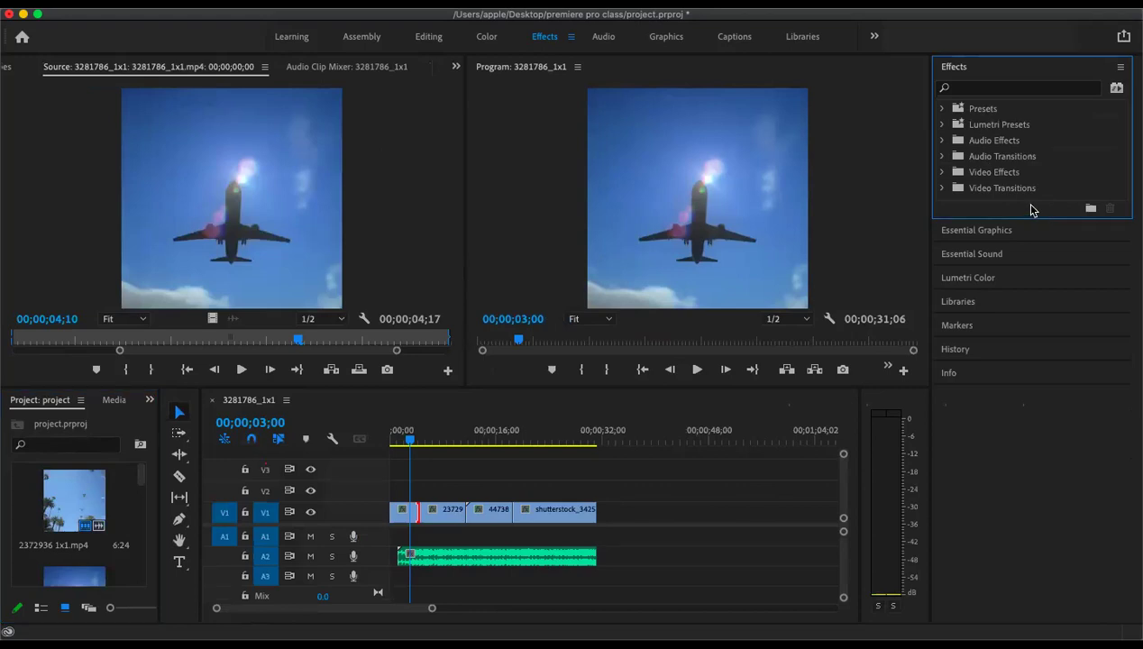
- View the Essential Graphics templates, return to the effects list, and enlarge the area of the effects list
click(1034, 230)
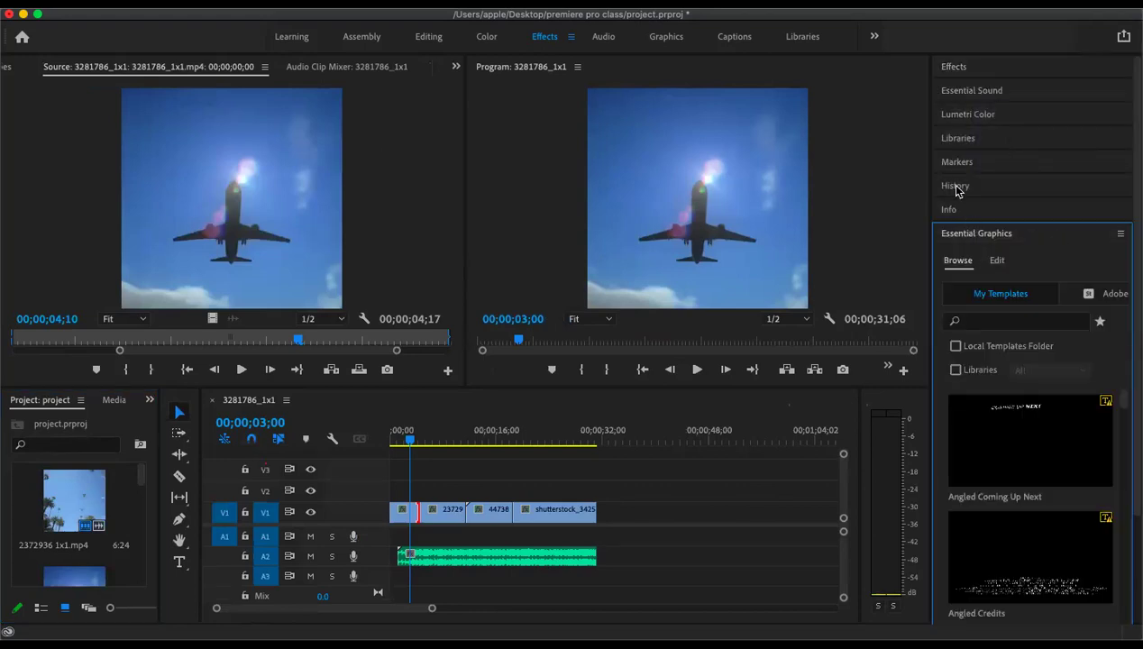
click(947, 72)
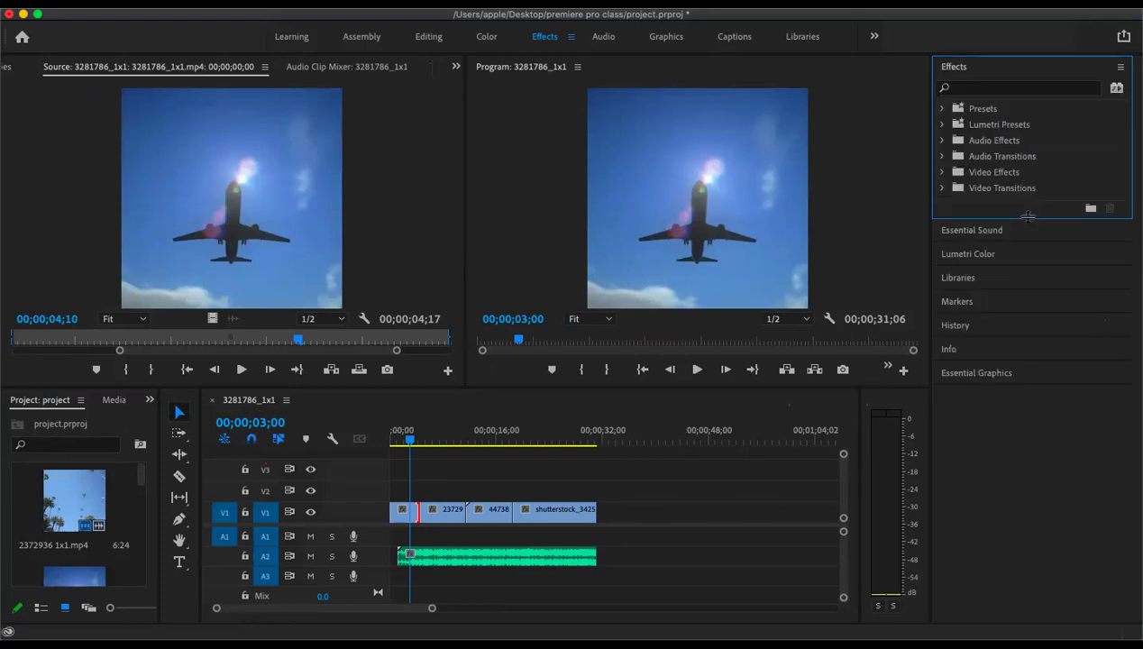
drag(1020, 221, 1032, 307)
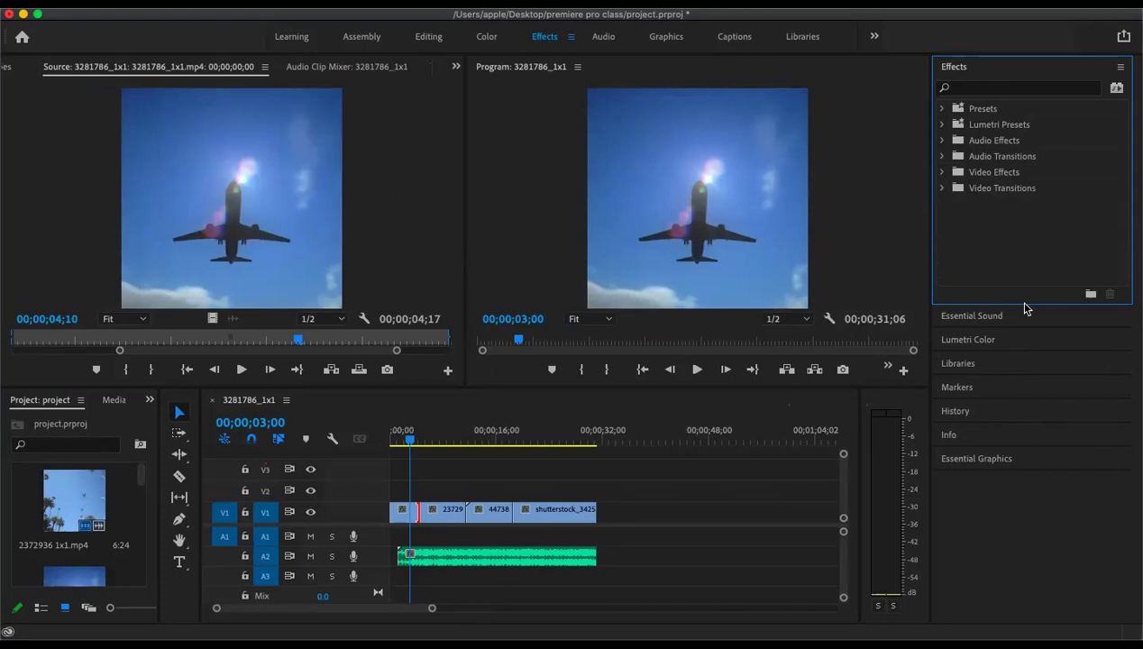
drag(1024, 306, 1025, 373)
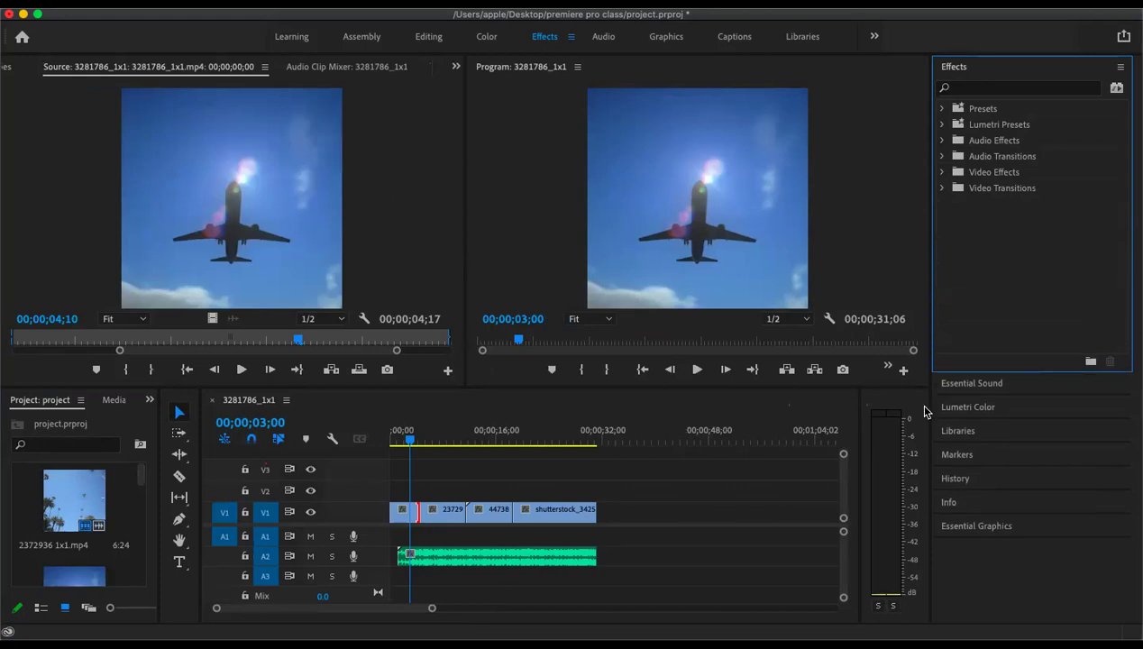
- Return the playhead to 00;00;00;00 and apply the default transition at the cut between 3281786_1x1.mp4 and 2372936 1x1.mp4
click(408, 441)
drag(408, 443, 383, 438)
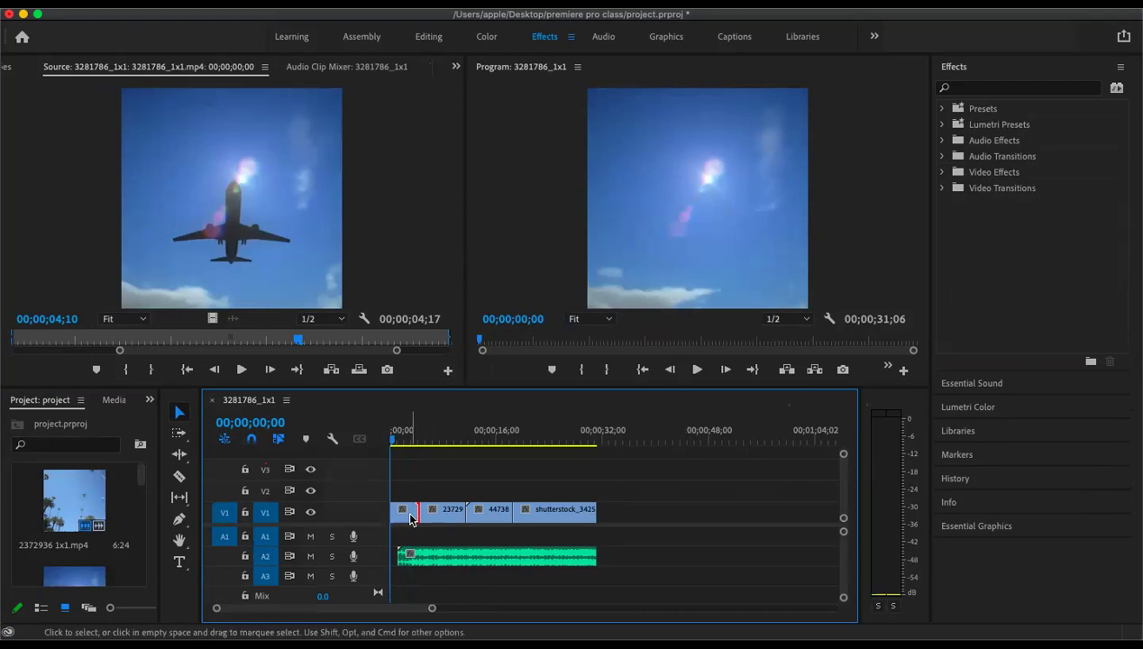
right_click(428, 516)
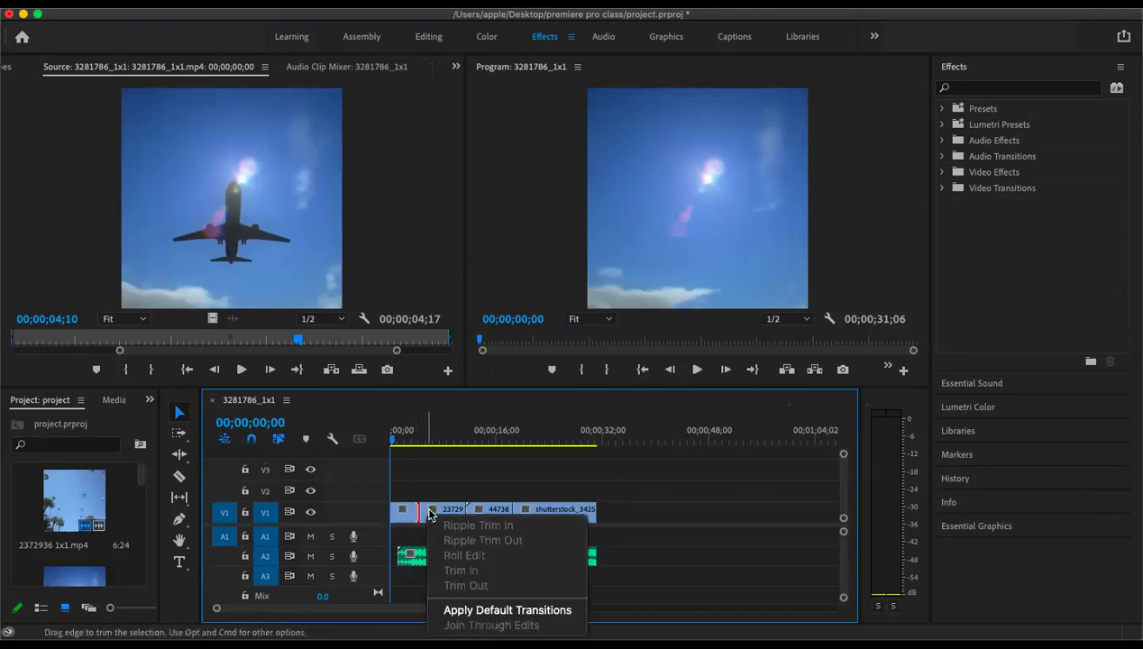
click(429, 505)
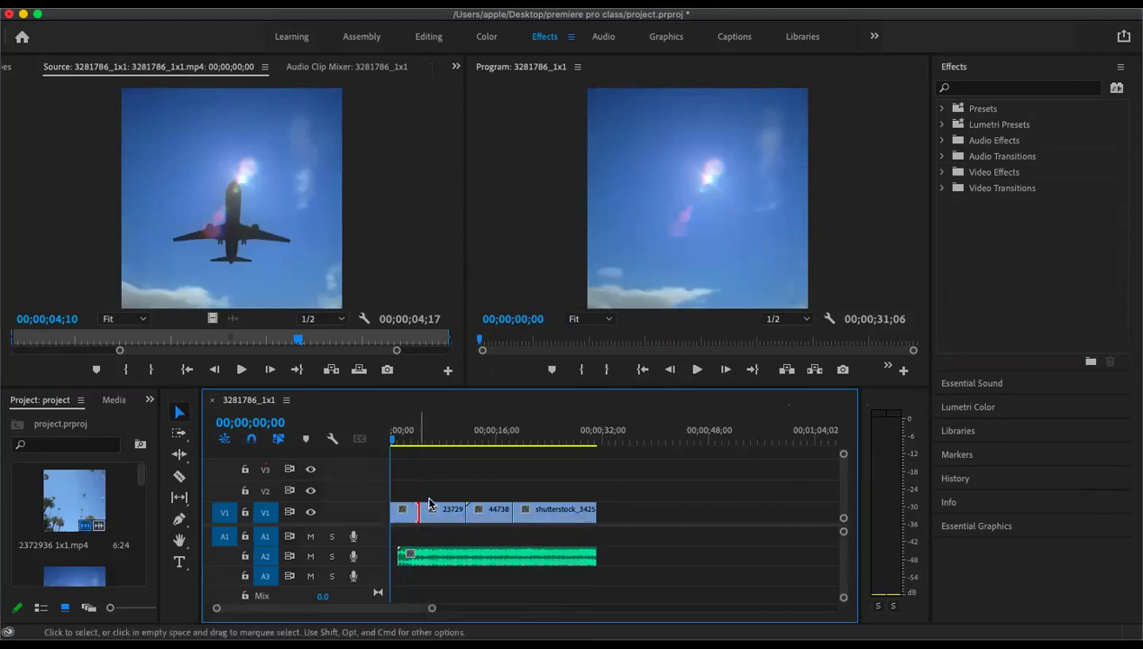
click(431, 511)
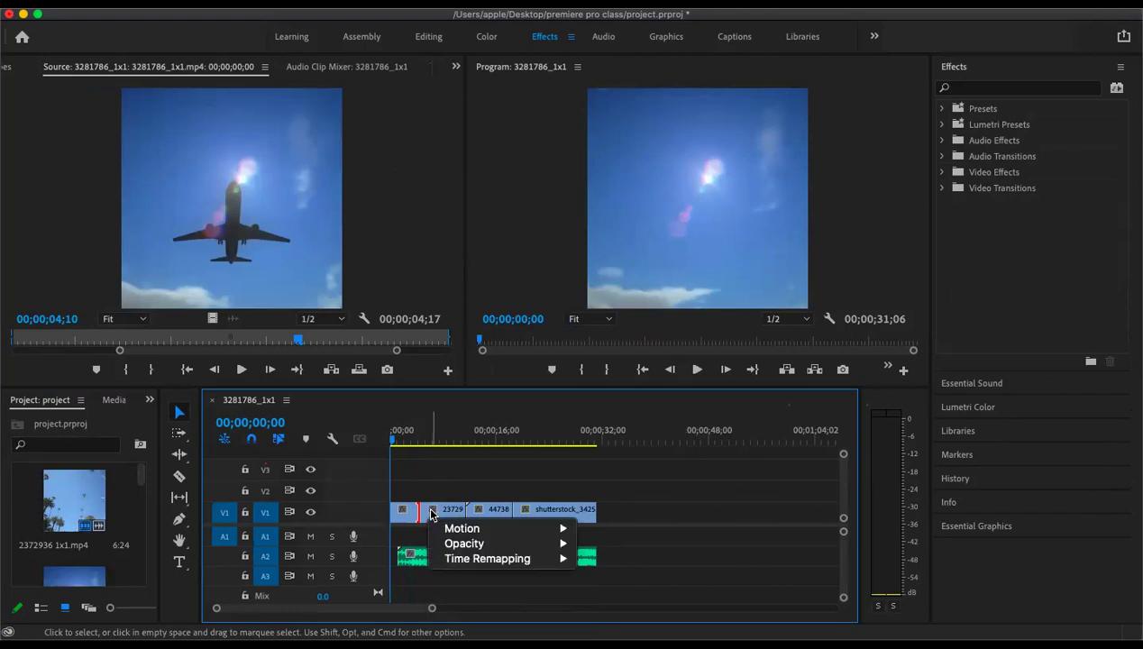
click(412, 511)
right_click(416, 512)
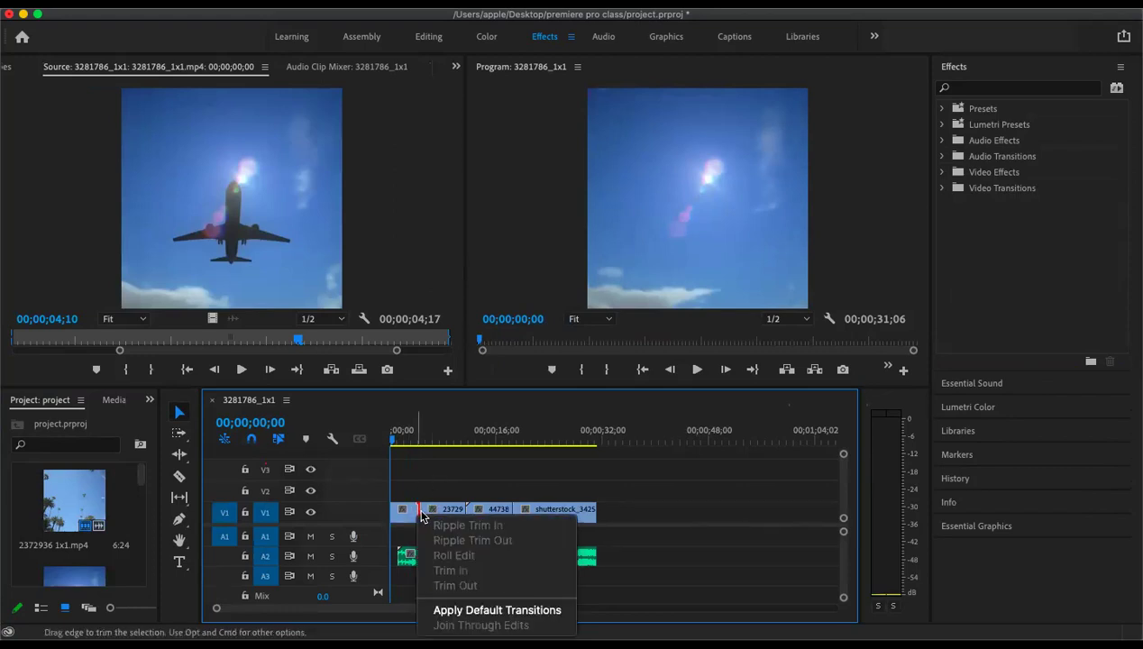
click(470, 612)
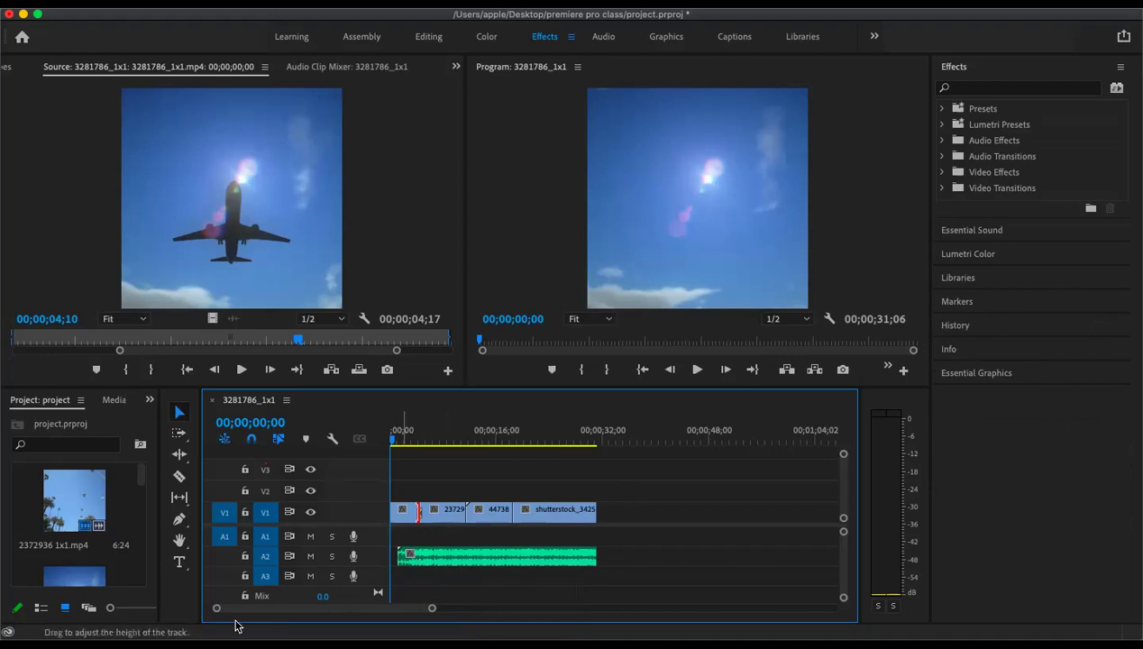
- Delete the Cross Dissolve between 3281786_1x1.mp4 and 2372936 1x1.mp4 on V1
drag(216, 615, 211, 613)
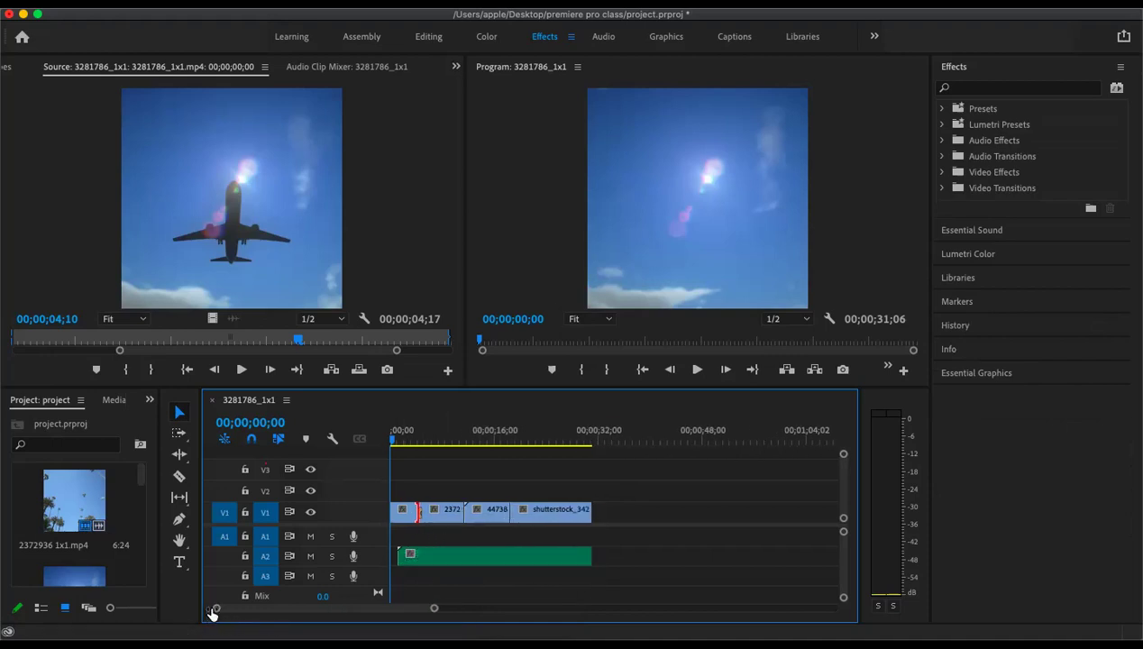
drag(434, 613, 392, 618)
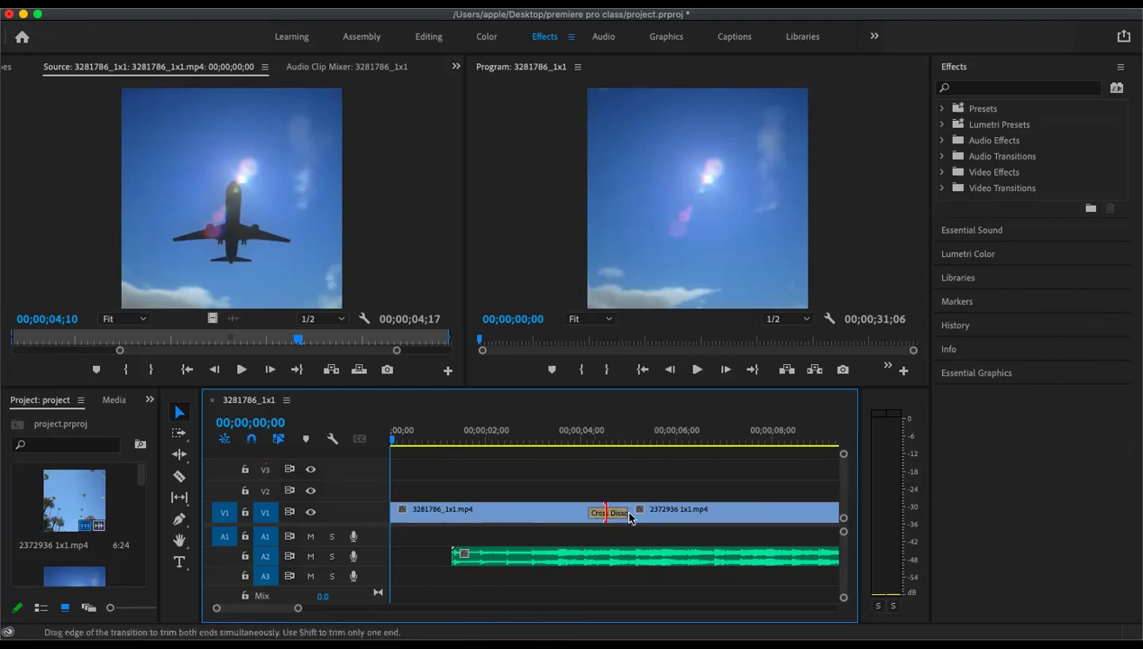
click(594, 511)
key(Delete)
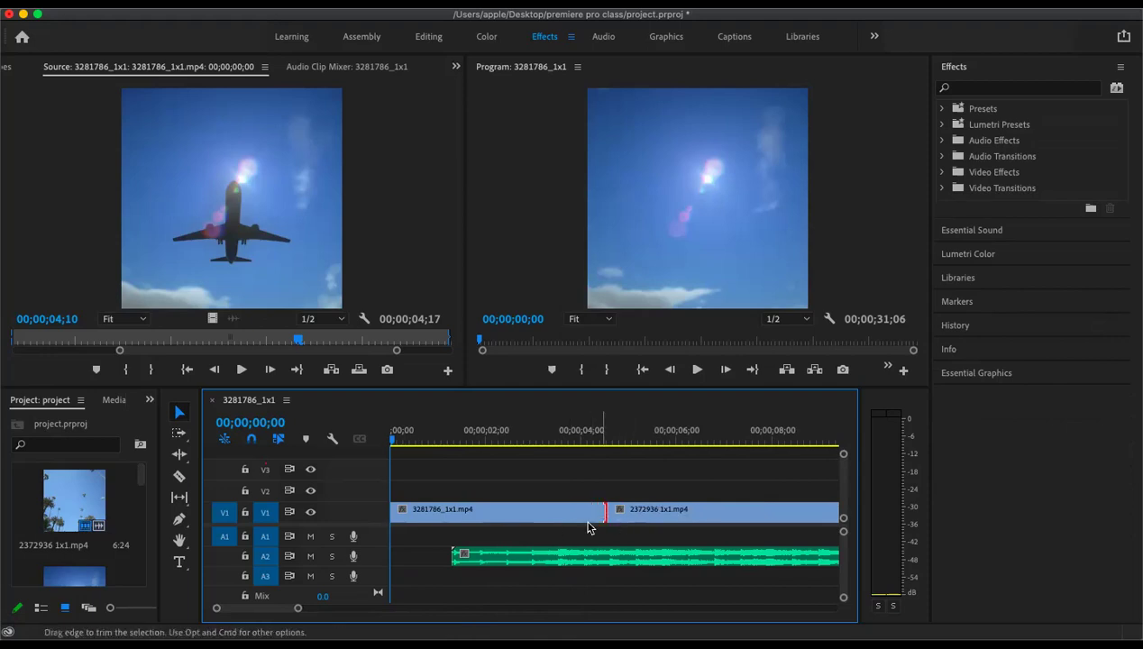
- Apply the default transition at the V1 cut between 3281786_1x1.mp4 and 2372936 1x1.mp4
right_click(582, 521)
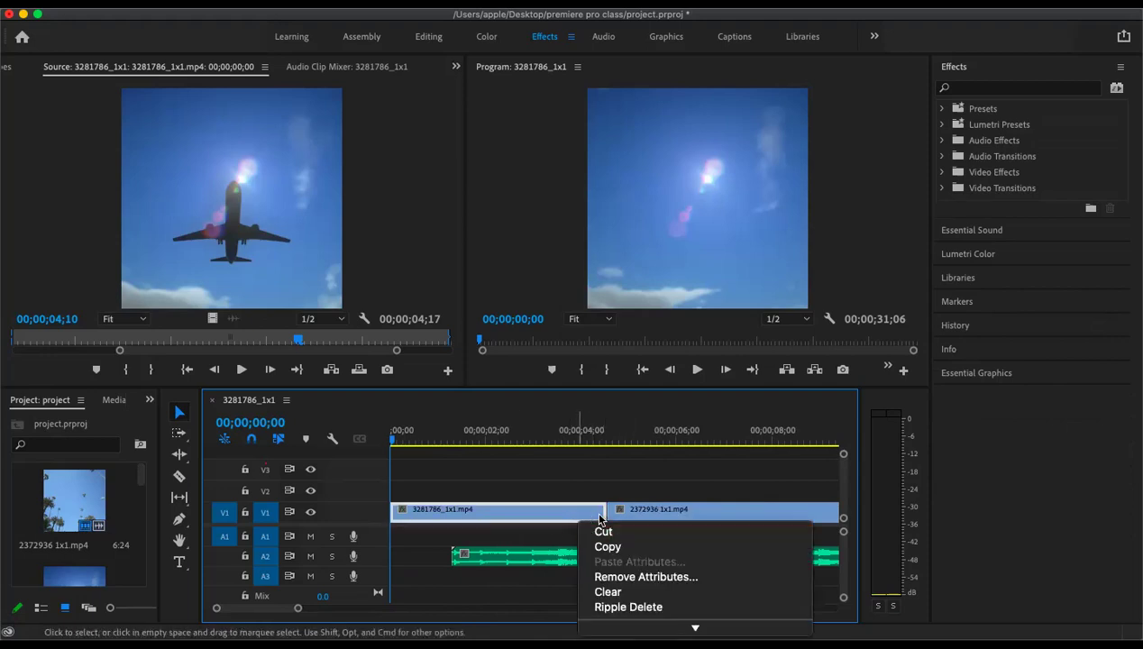
right_click(605, 519)
click(606, 487)
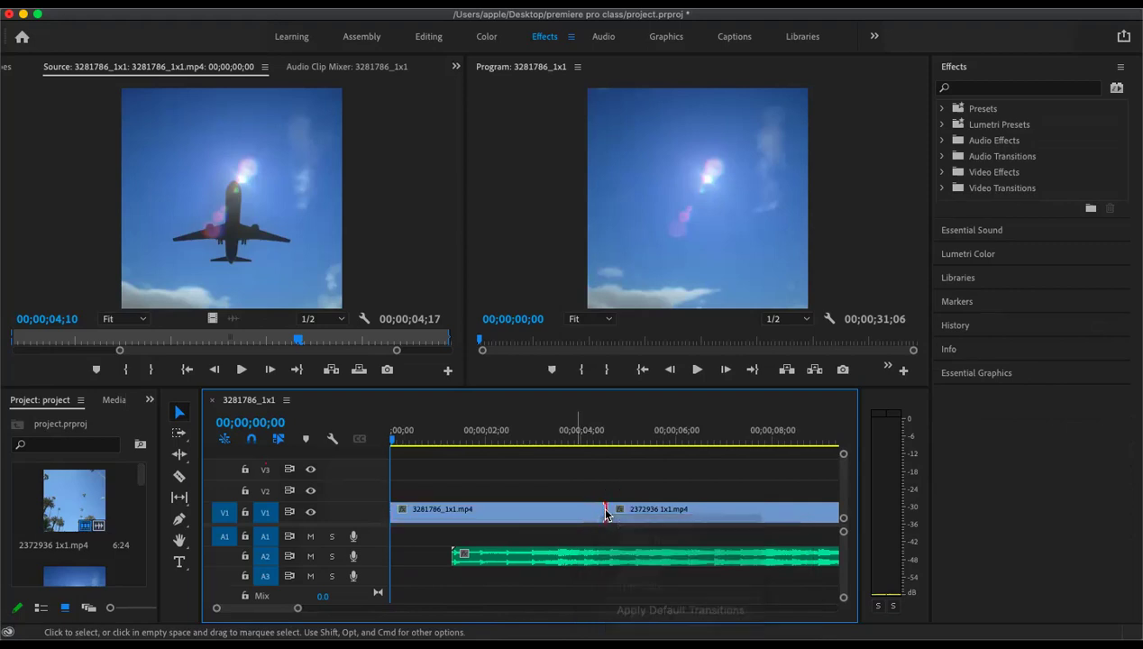
right_click(604, 511)
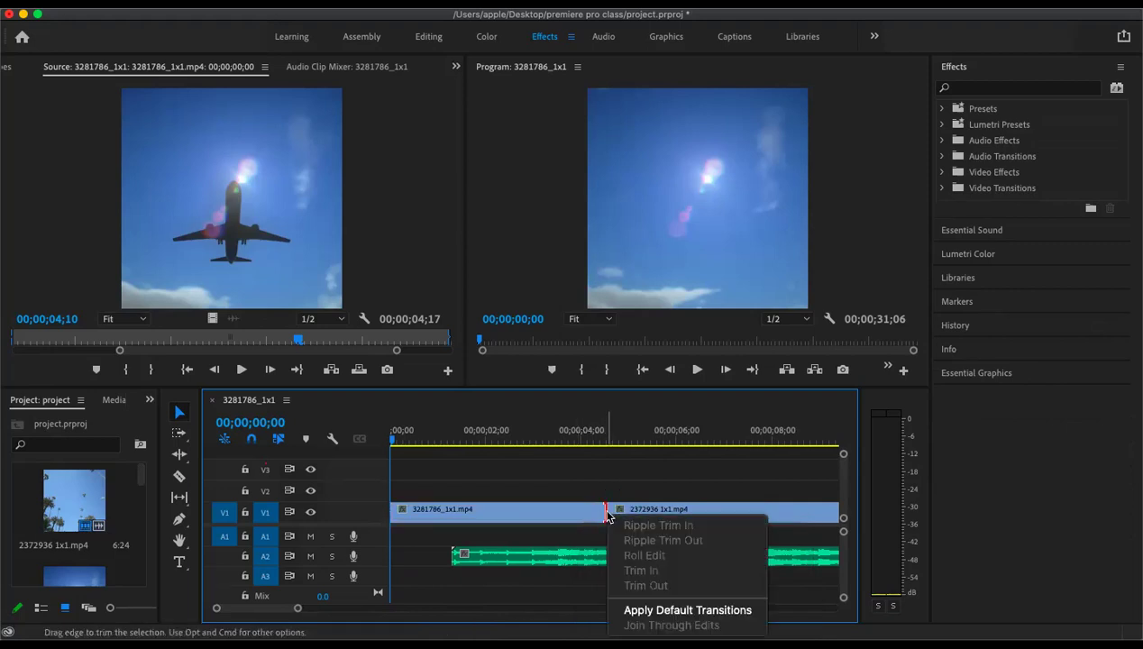
click(639, 613)
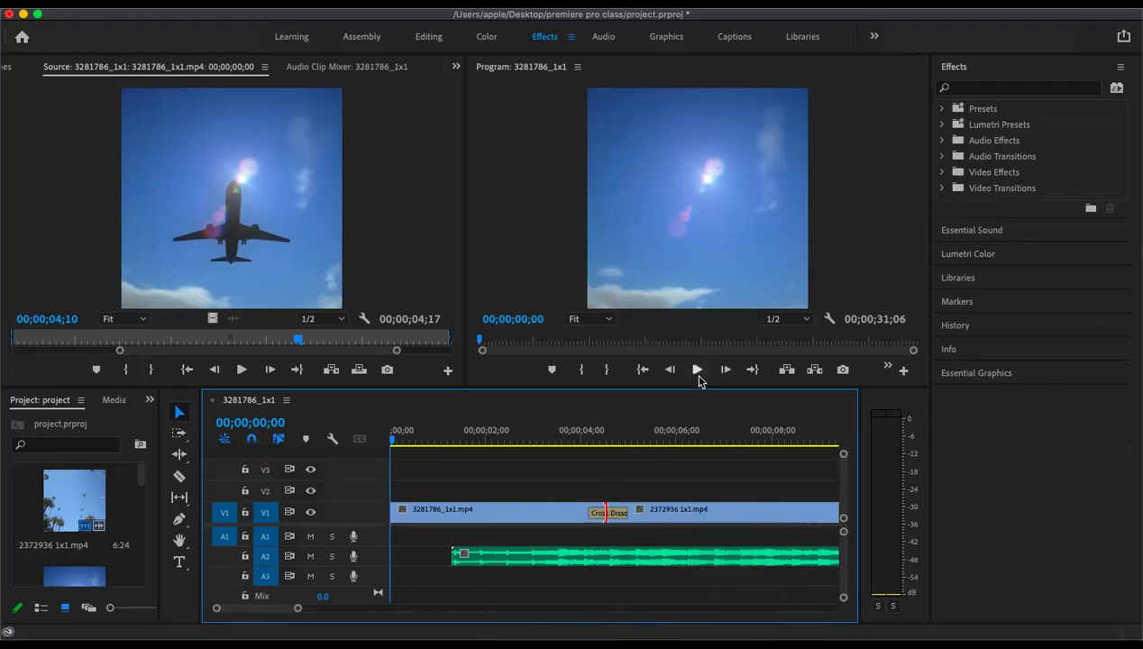
- Play the sequence from the start across the Cross Dissolve, and replay the stretch around the transition
click(695, 372)
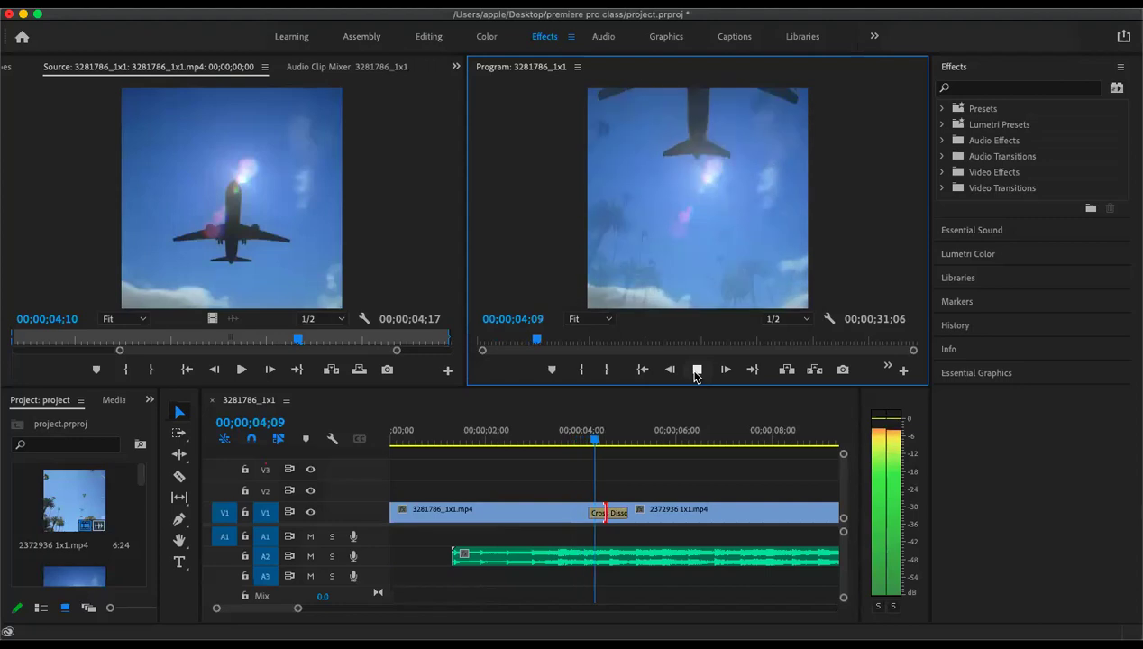
click(696, 371)
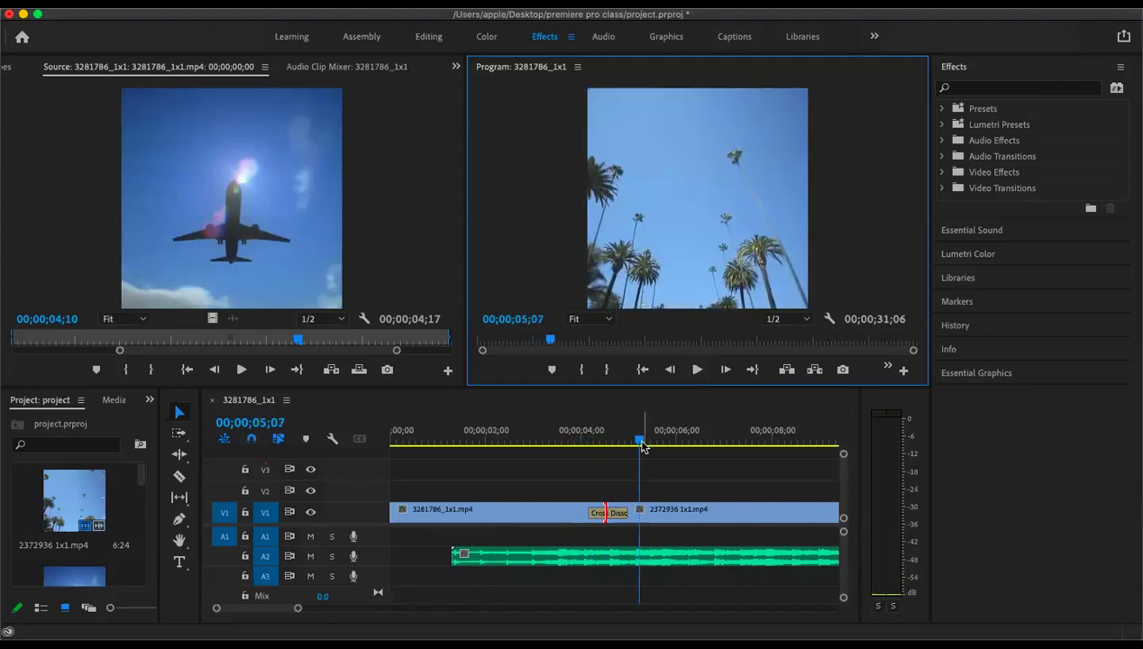
drag(624, 441, 557, 441)
click(695, 370)
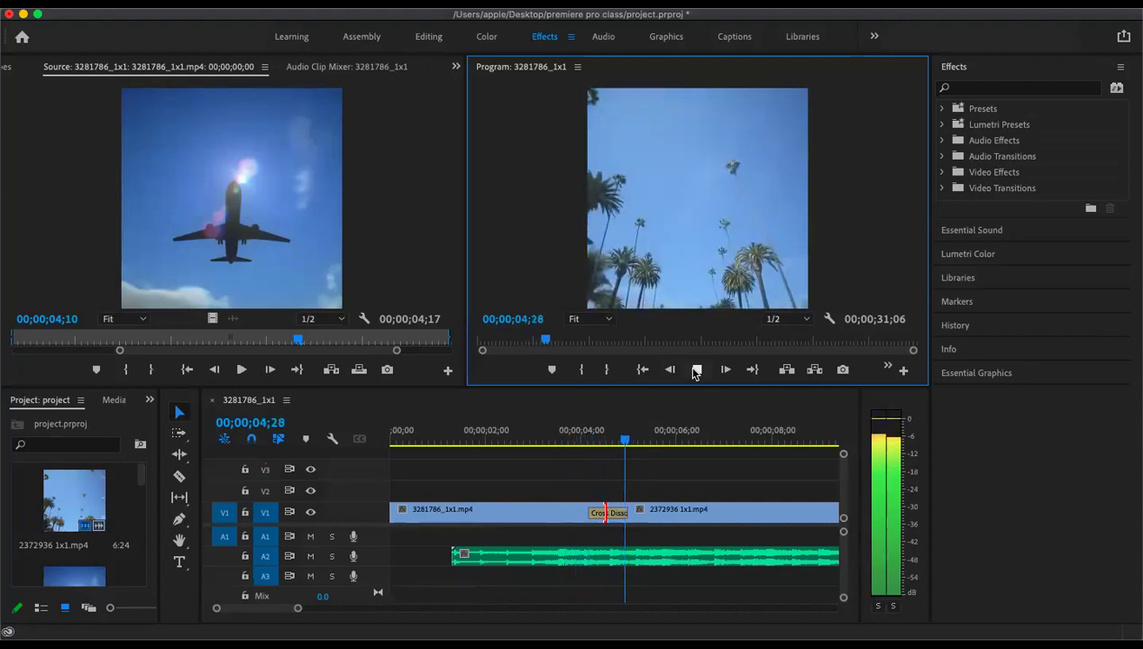
click(696, 371)
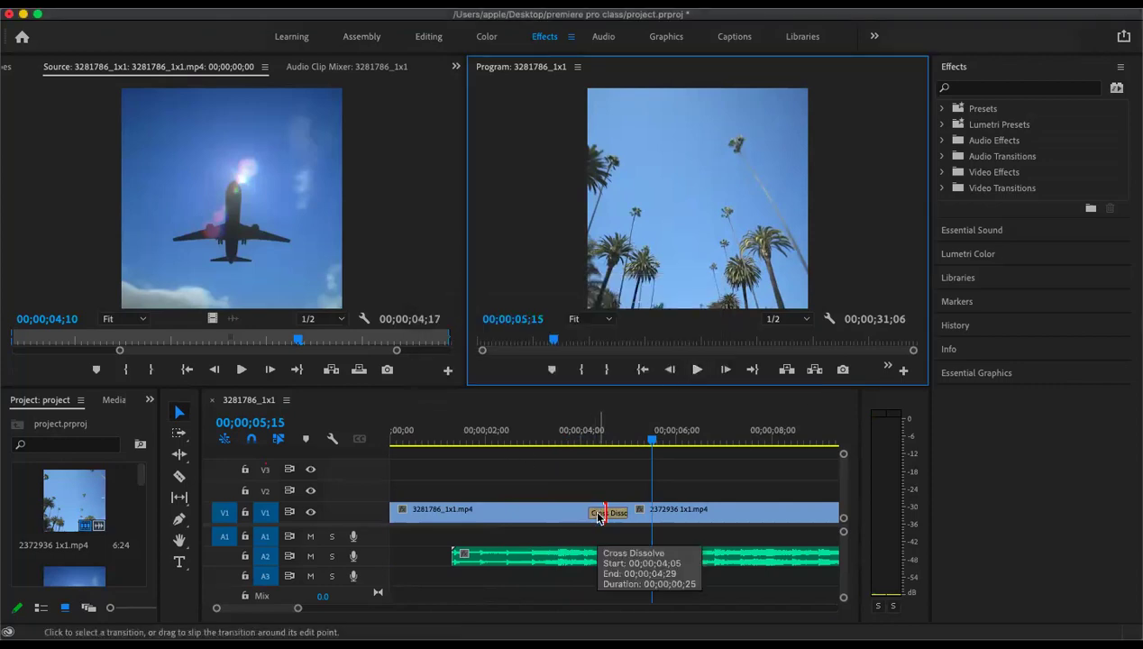
- Show the settings of the V1 Cross Dissolve in Effect Controls, dismissing the transition duration dialog without a change
click(597, 516)
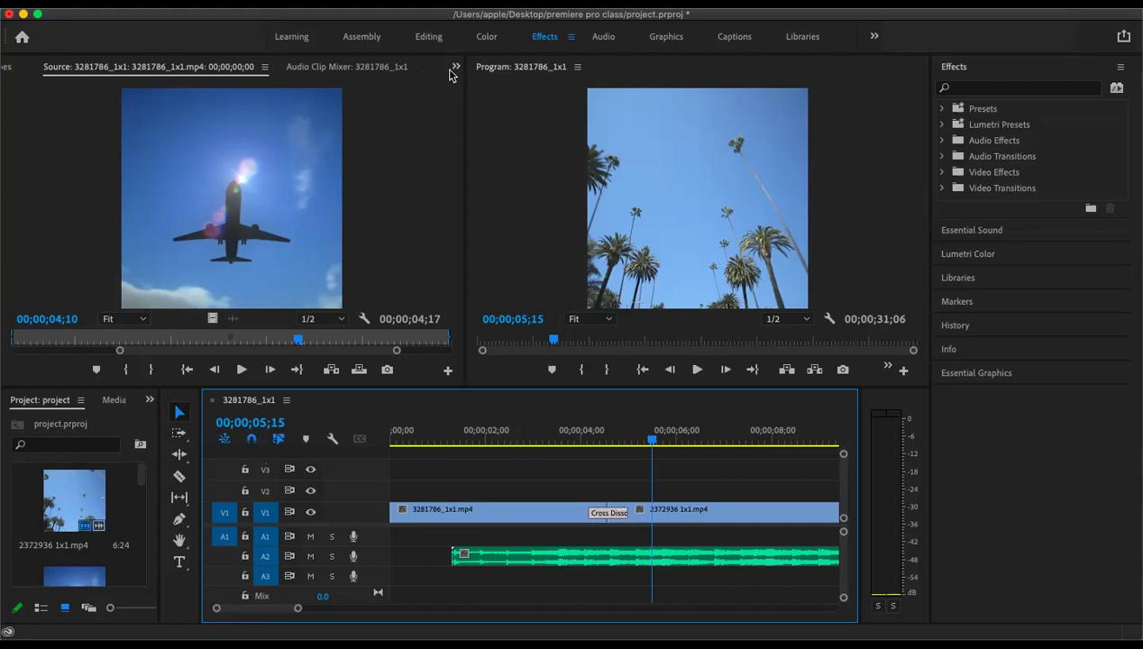
click(264, 66)
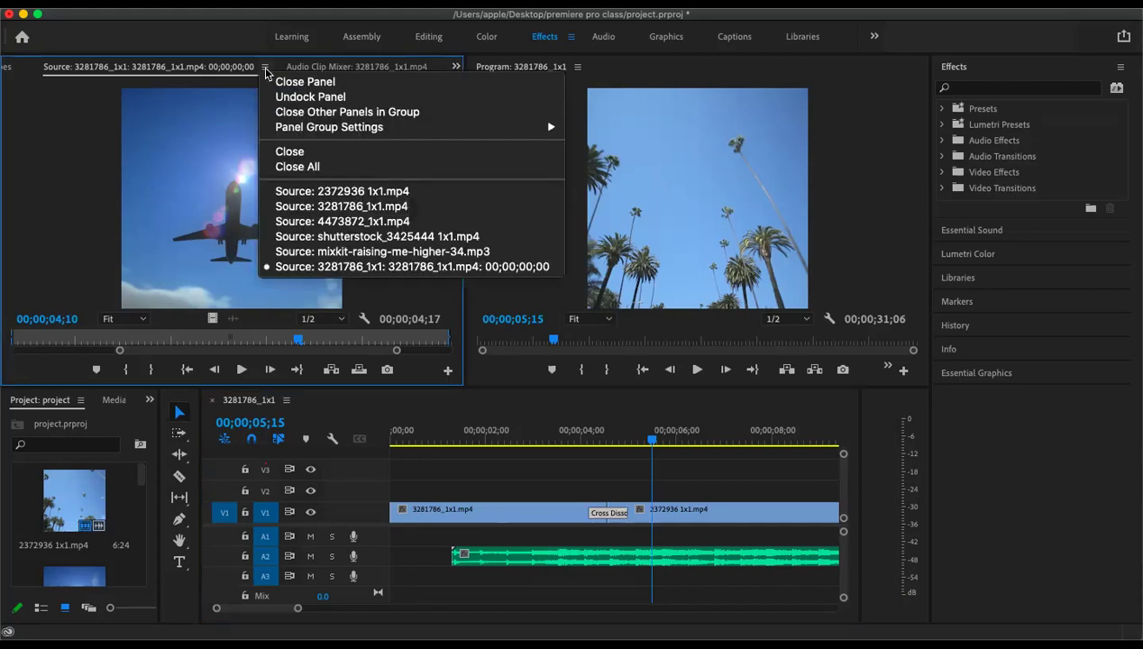
click(266, 68)
click(455, 68)
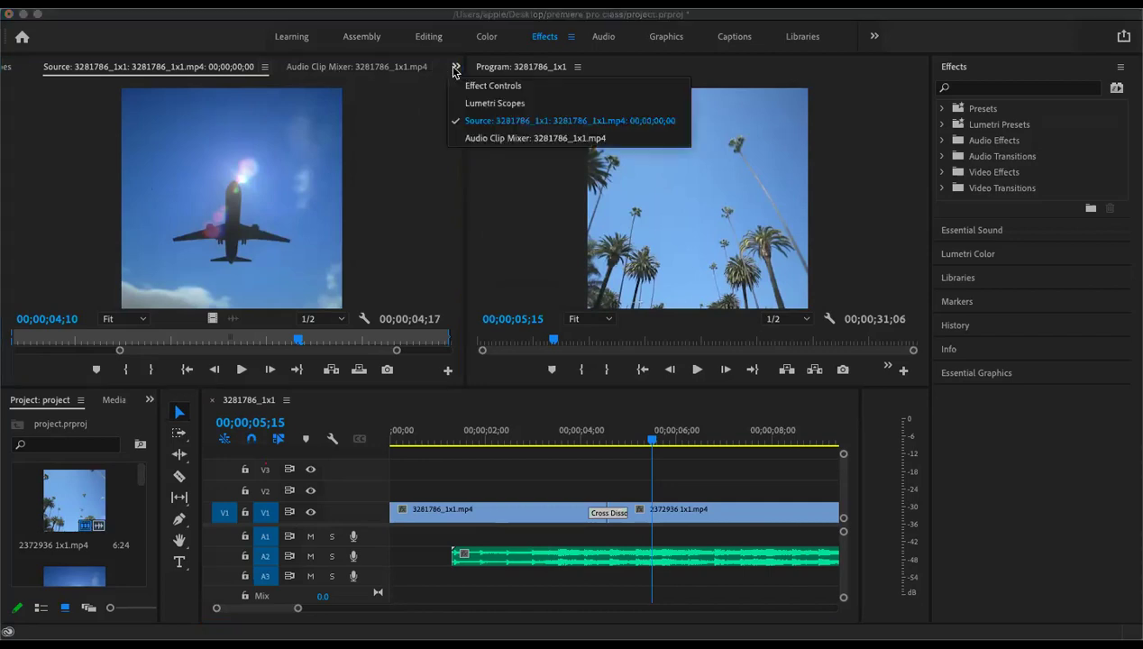
click(471, 86)
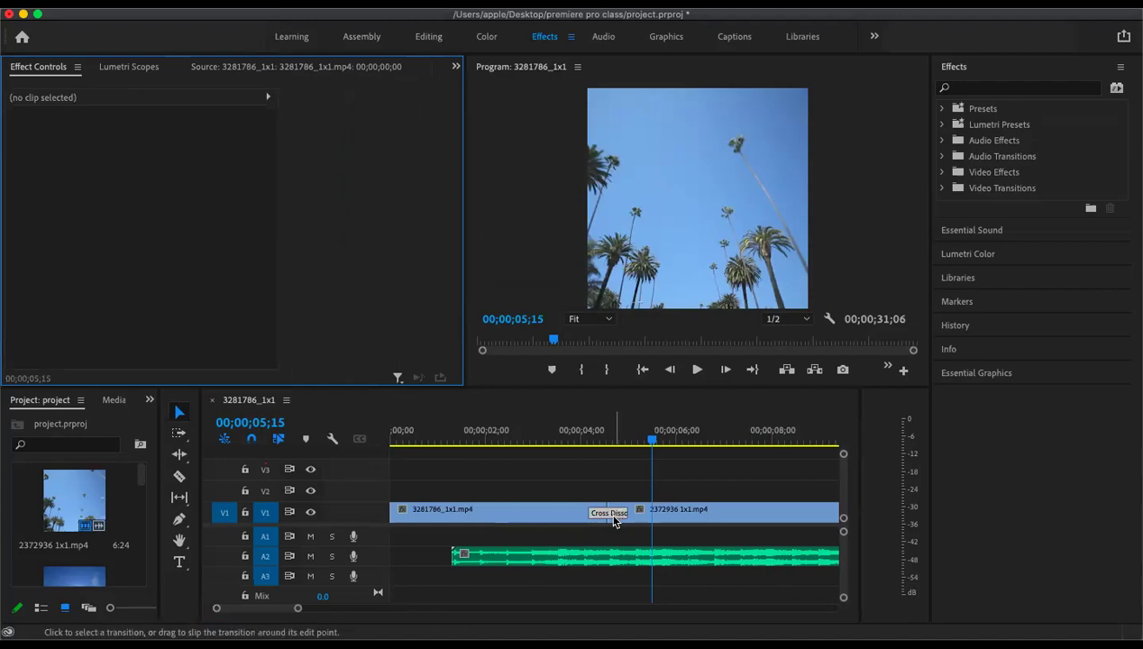
double_click(613, 521)
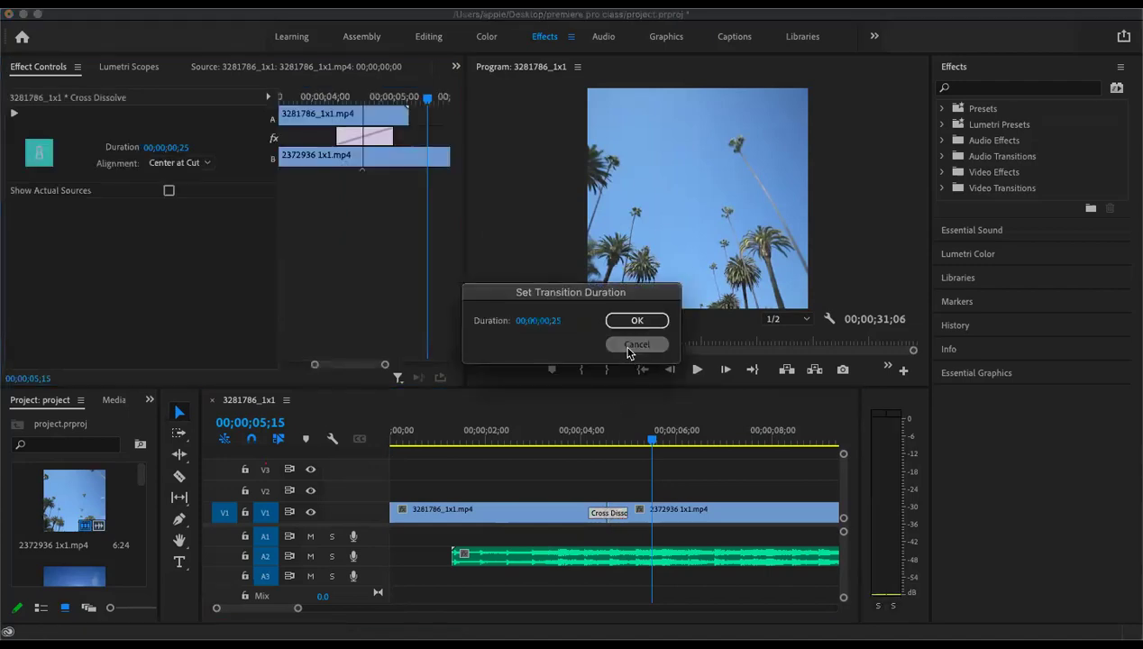
click(630, 348)
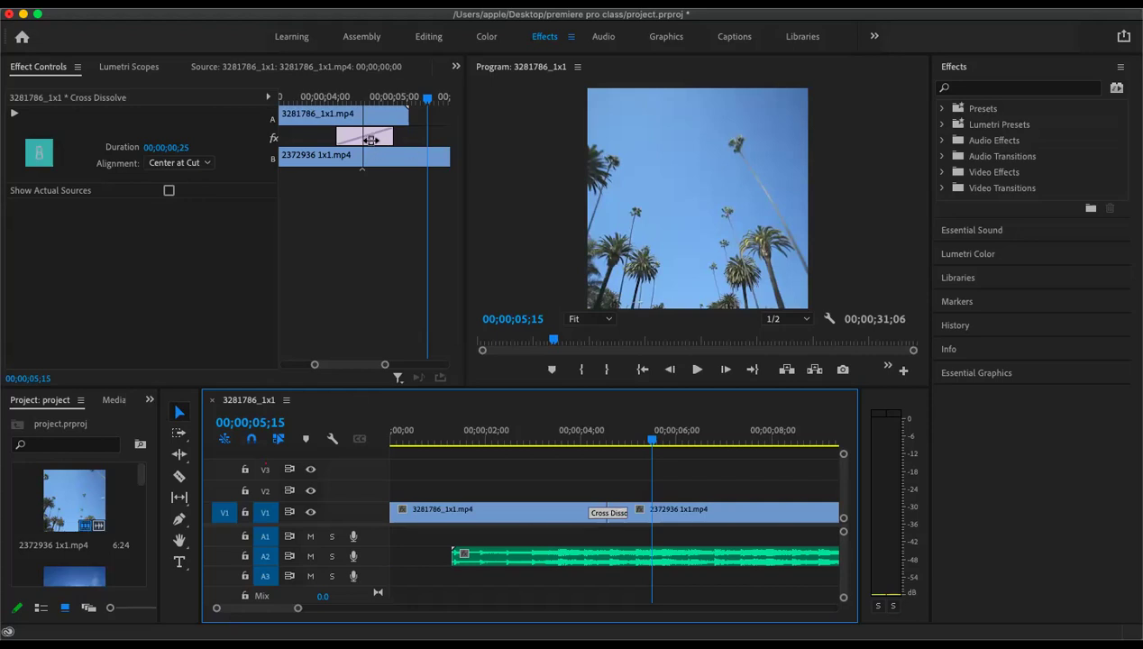
- Try shortening the Cross Dissolve to 00;00;00;15 and lengthening it to 00;00;01;14 by moving its end
drag(384, 135, 365, 136)
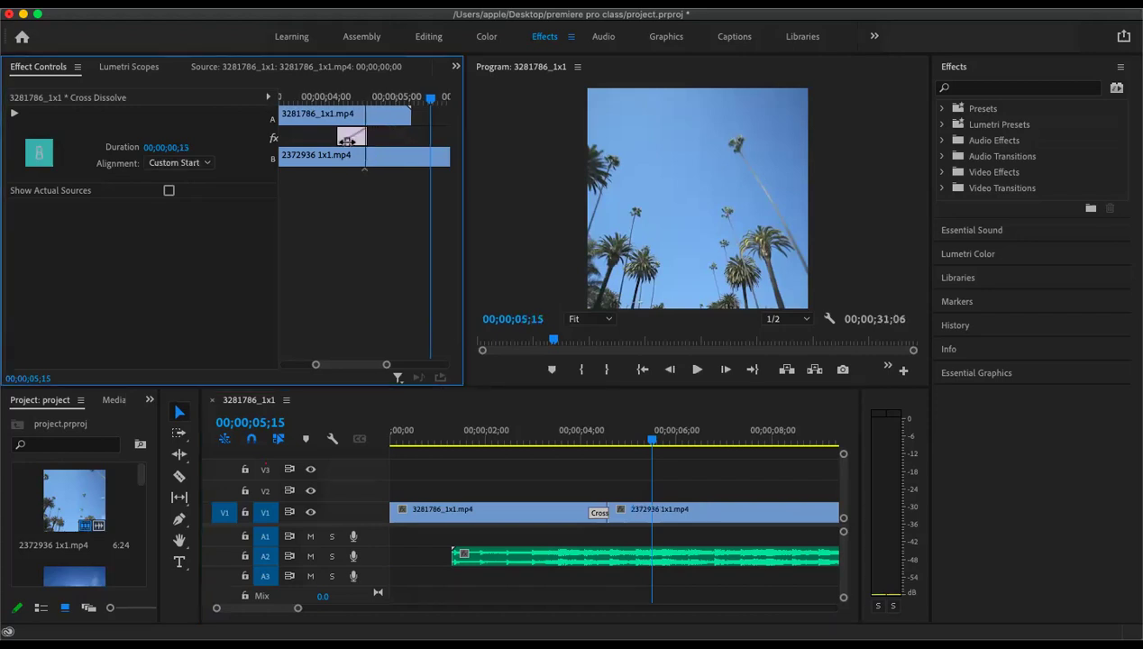
drag(365, 136, 435, 137)
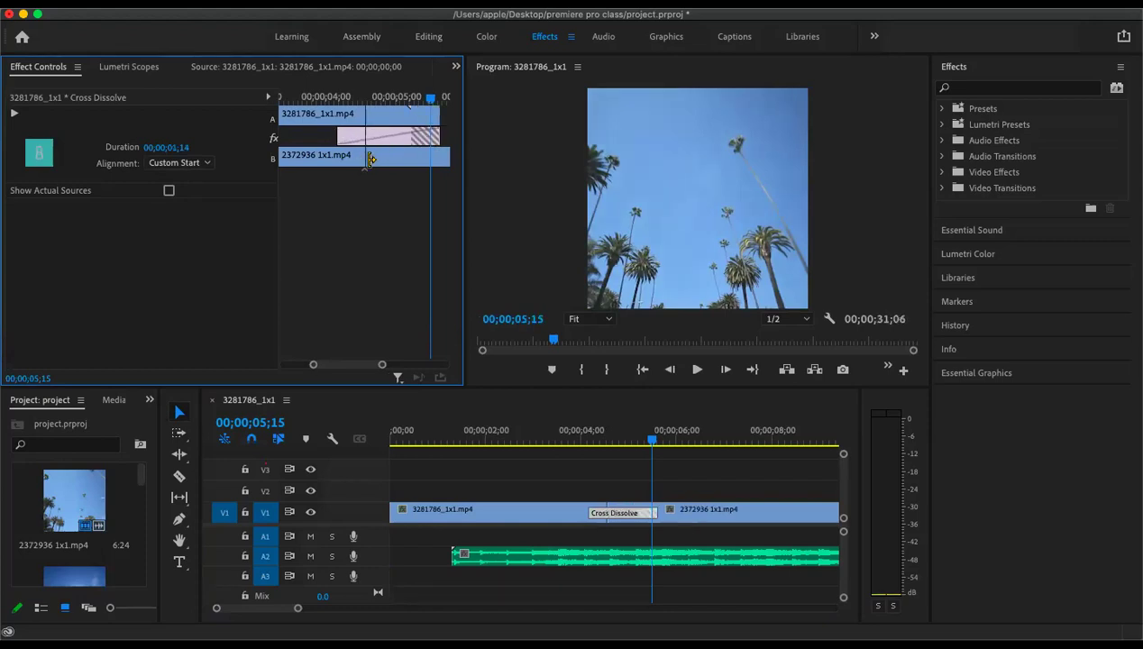
drag(368, 157, 376, 144)
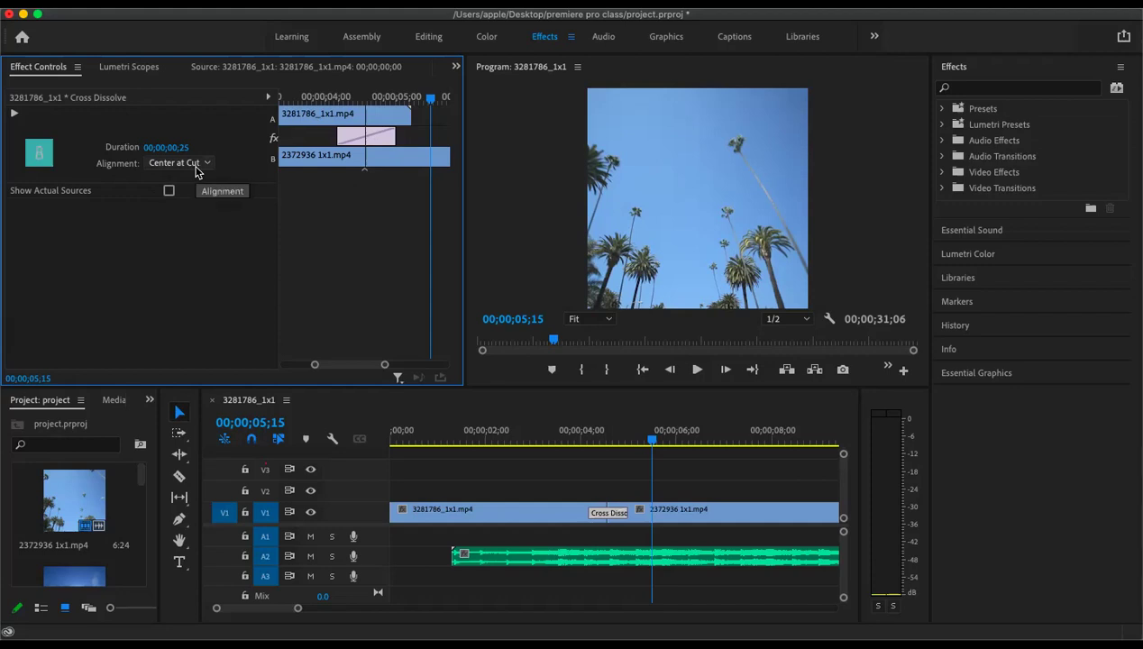
click(350, 142)
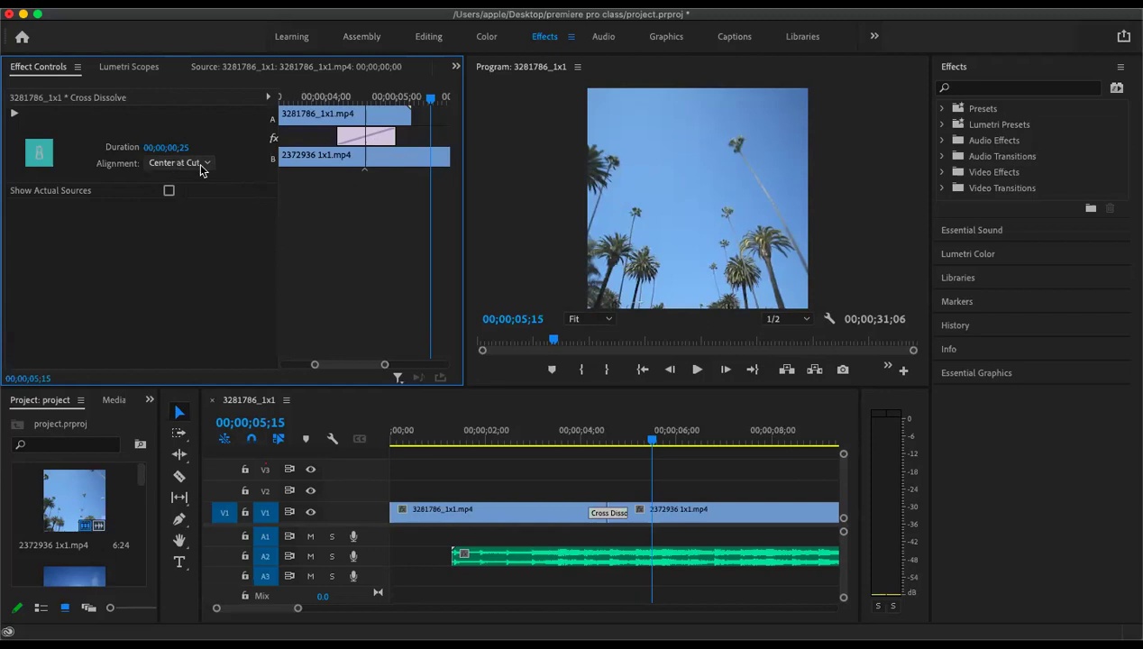
- Compare the Start at Cut and Center at Cut alignments on the Cross Dissolve, finishing on Start at Cut
click(202, 170)
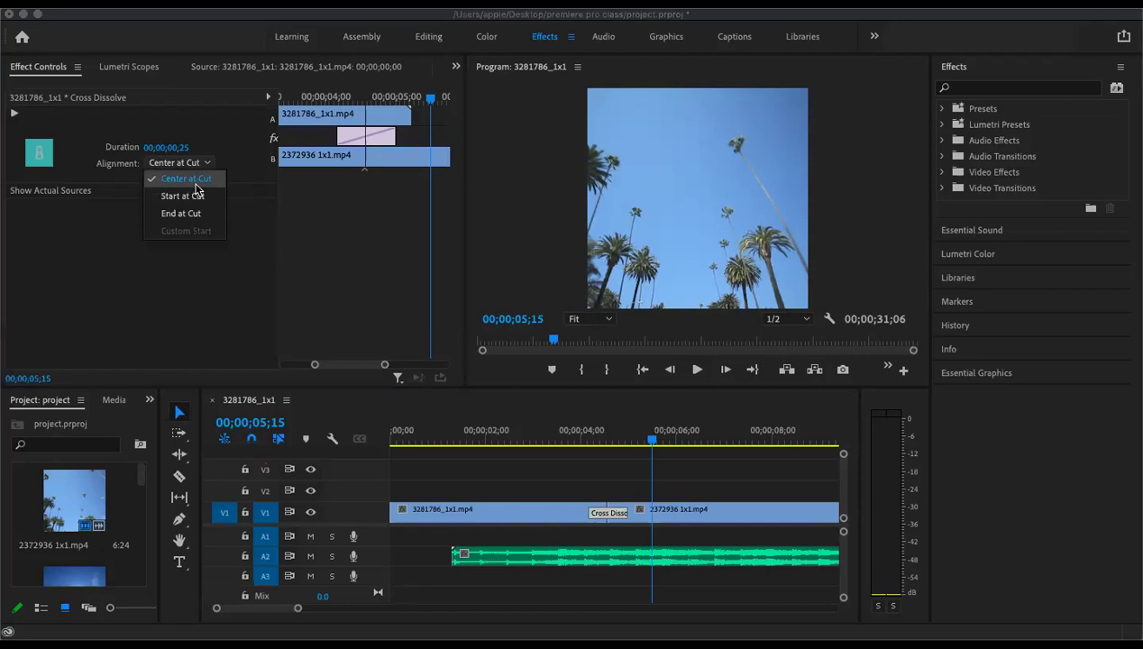
click(184, 196)
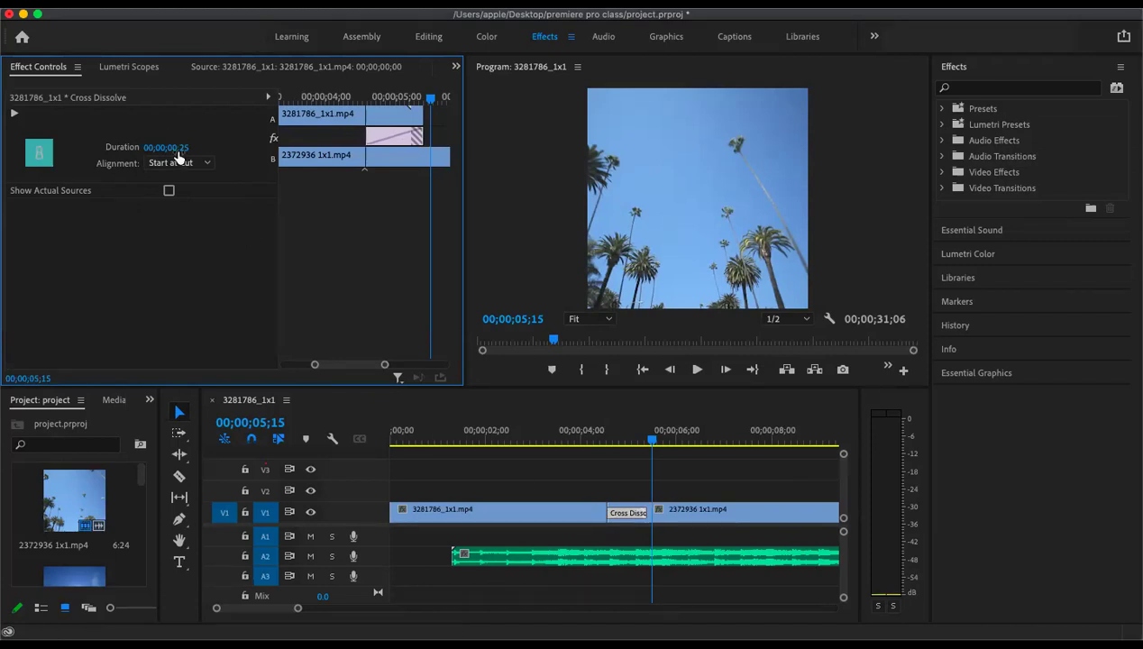
key(cmd+z)
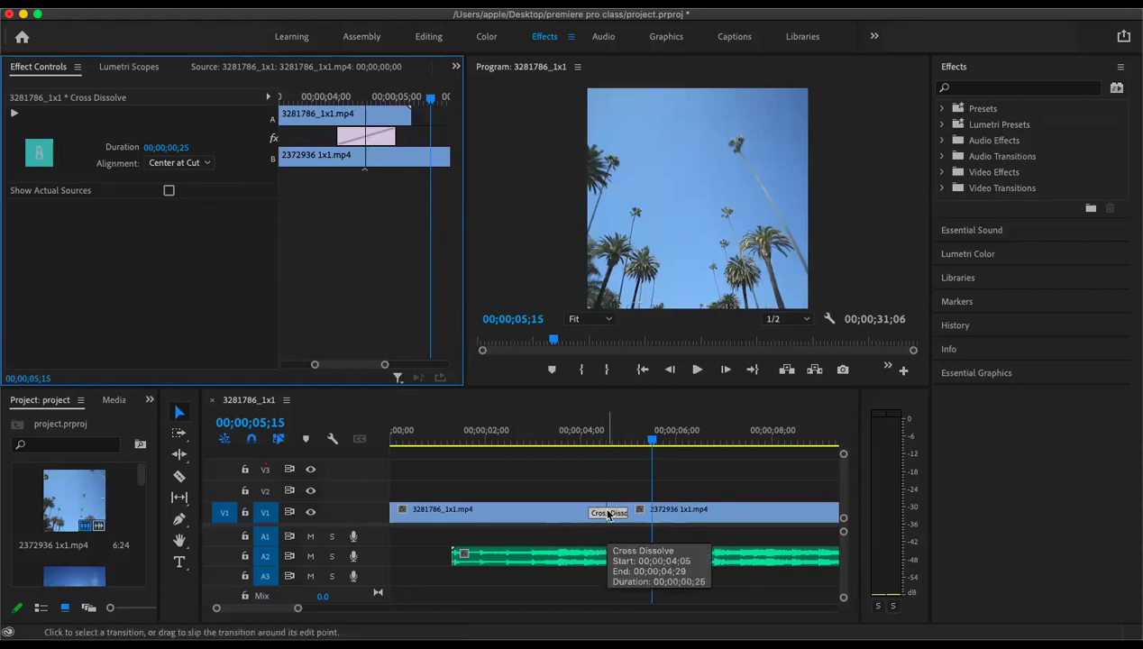
click(209, 163)
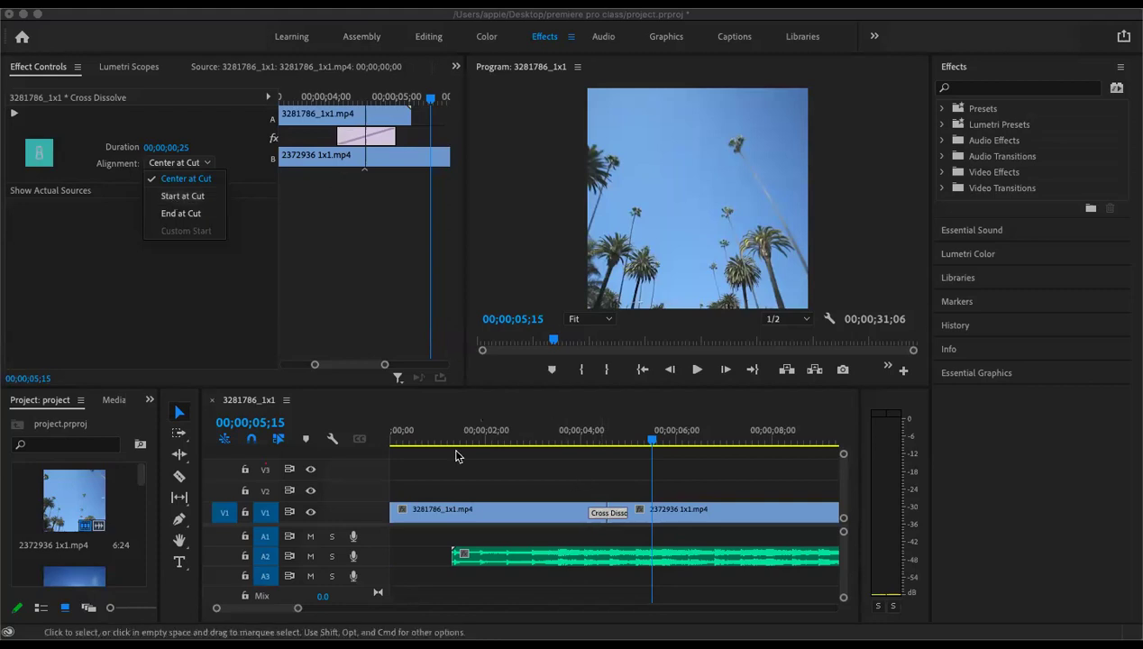
click(171, 195)
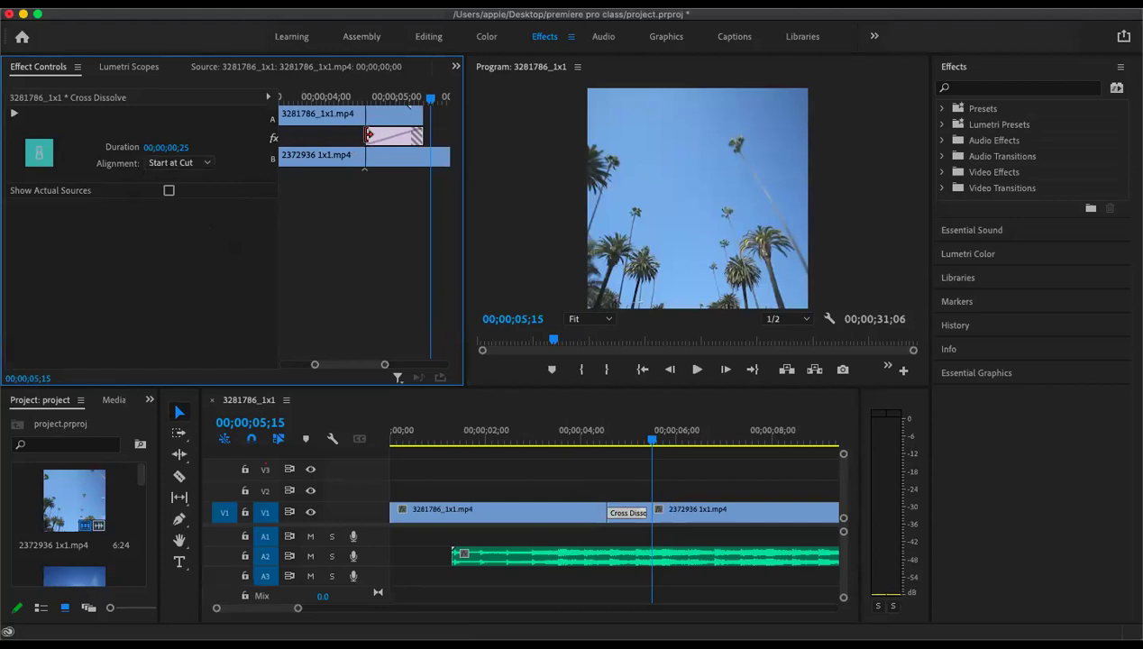
drag(369, 135, 357, 133)
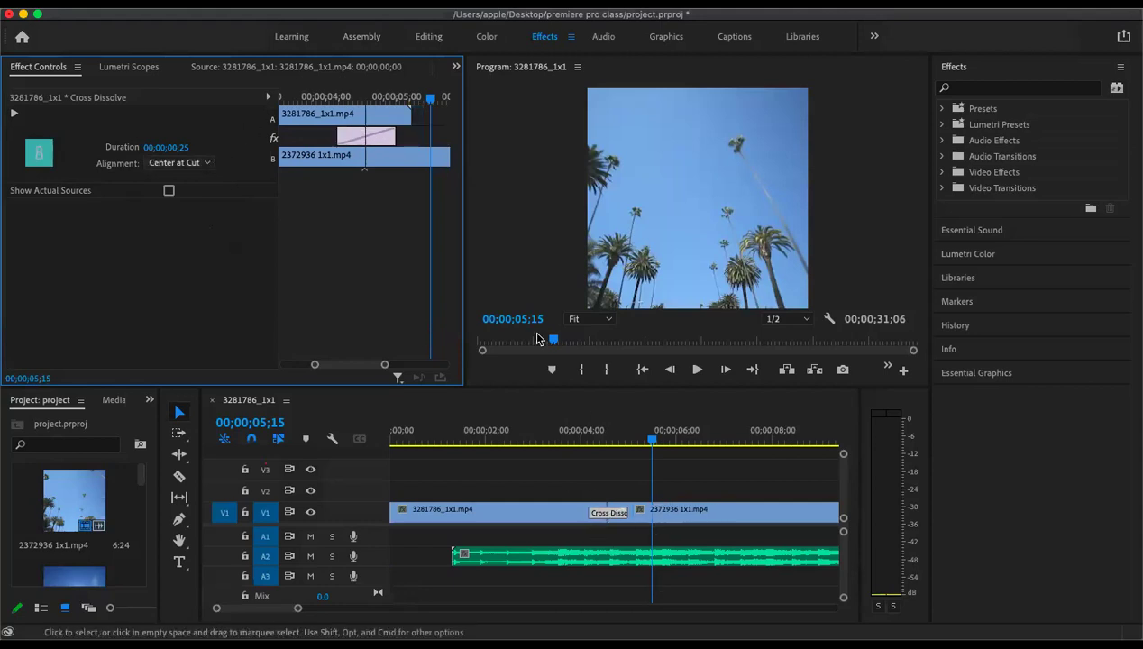
click(203, 162)
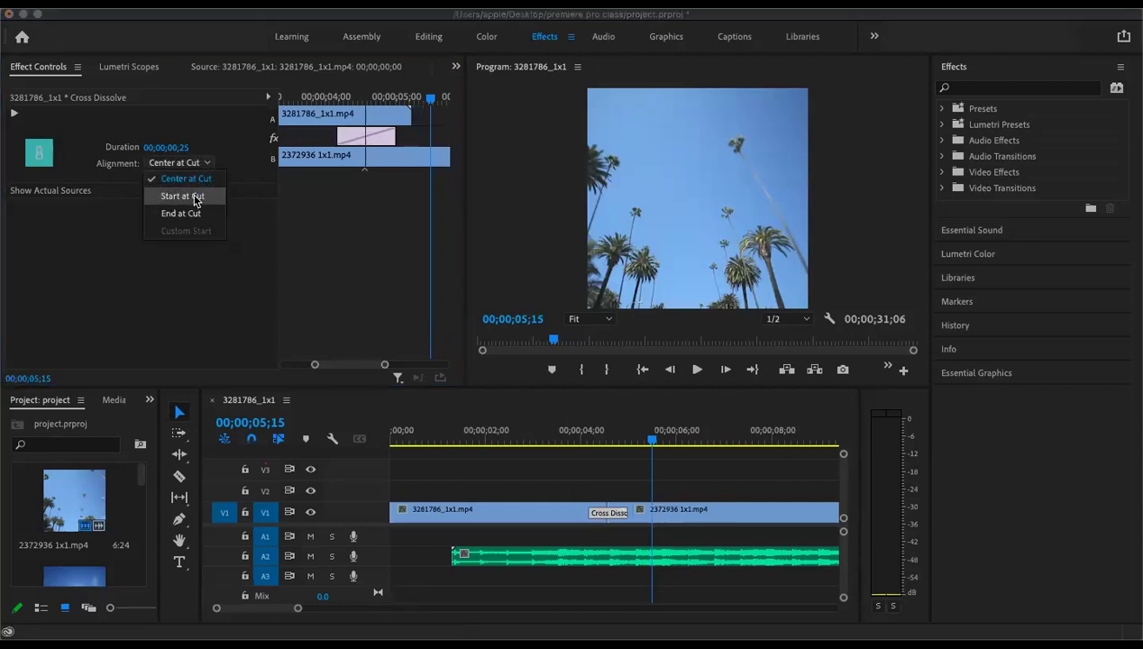
click(194, 196)
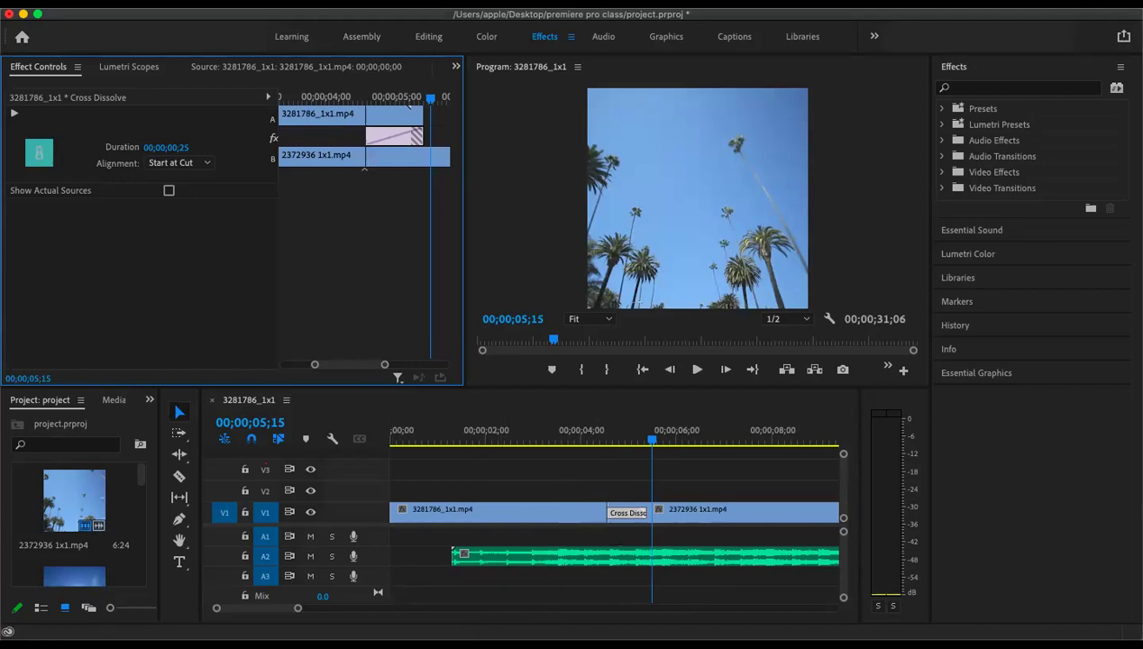
- Set the Cross Dissolve's alignment to End at Cut and play the sequence across the transition
click(191, 163)
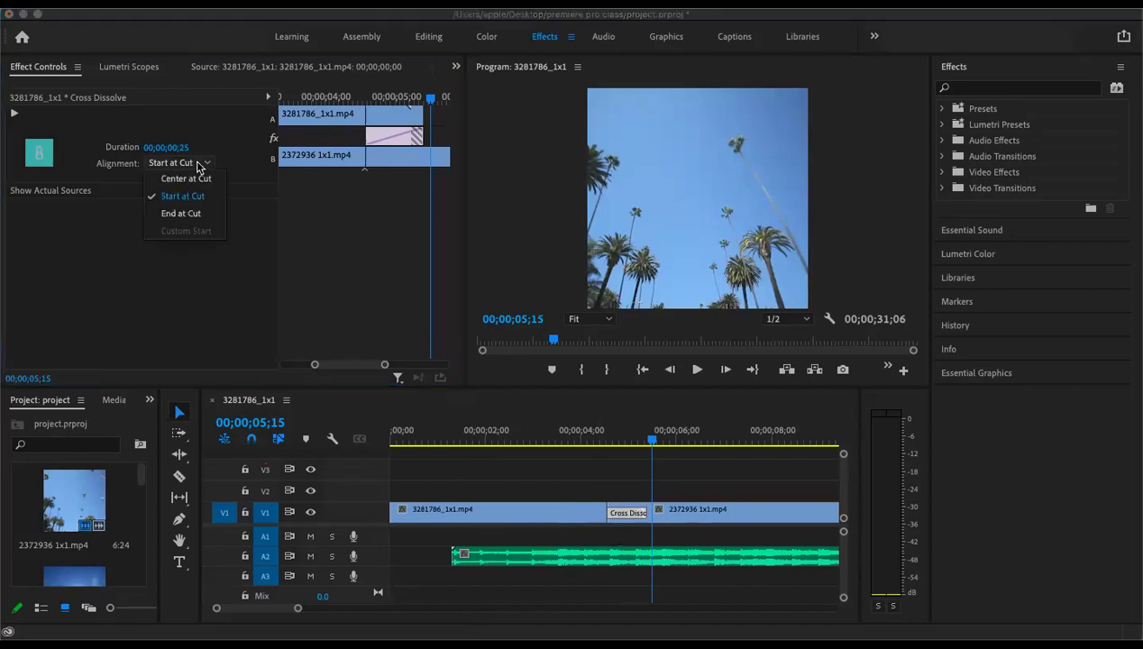
click(184, 214)
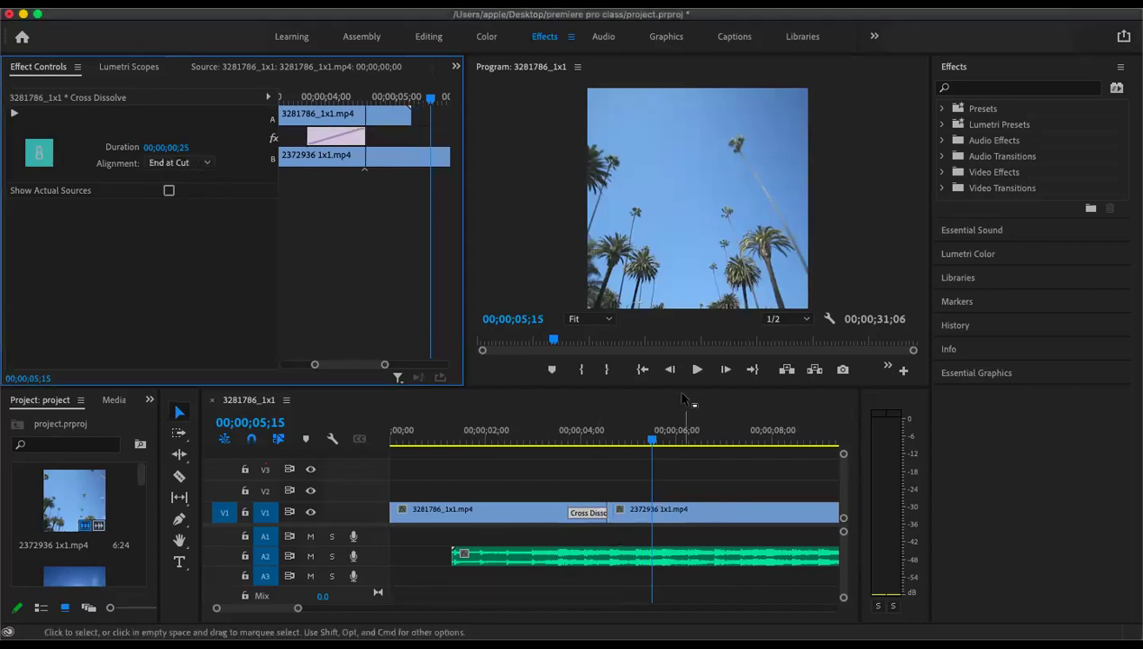
drag(653, 440, 535, 445)
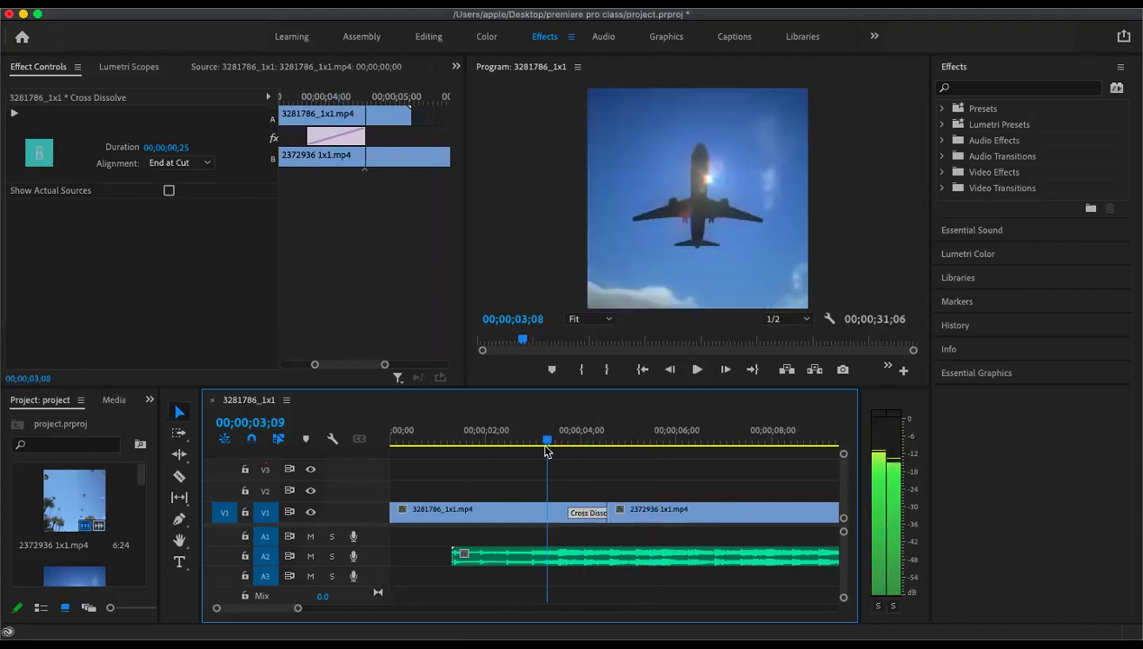
click(696, 370)
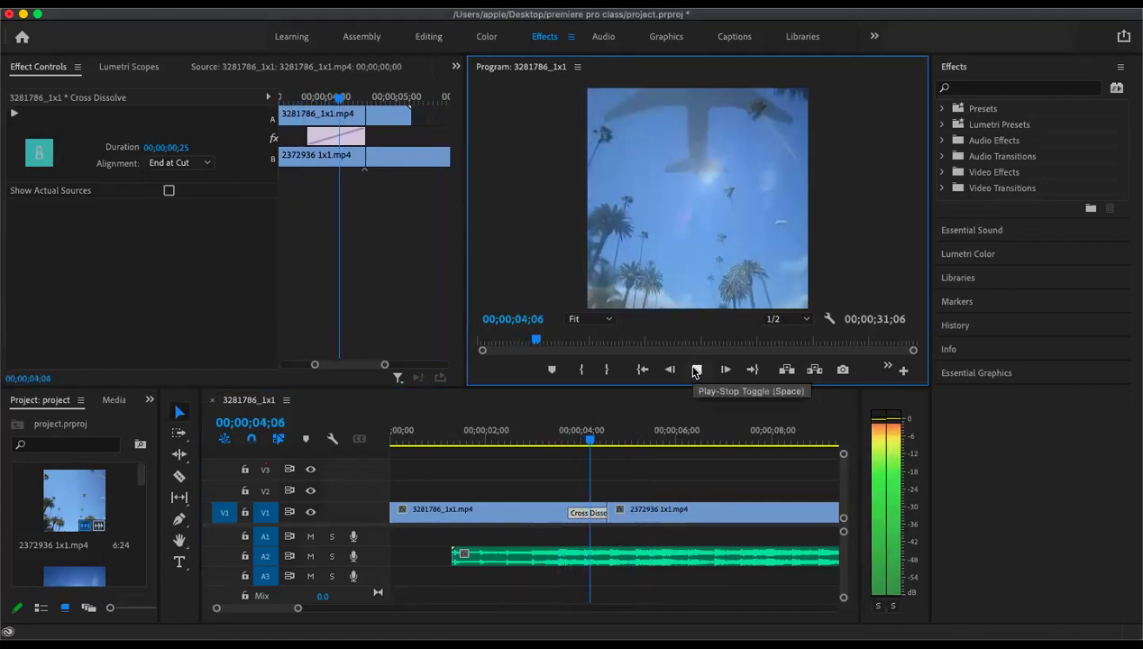
click(696, 369)
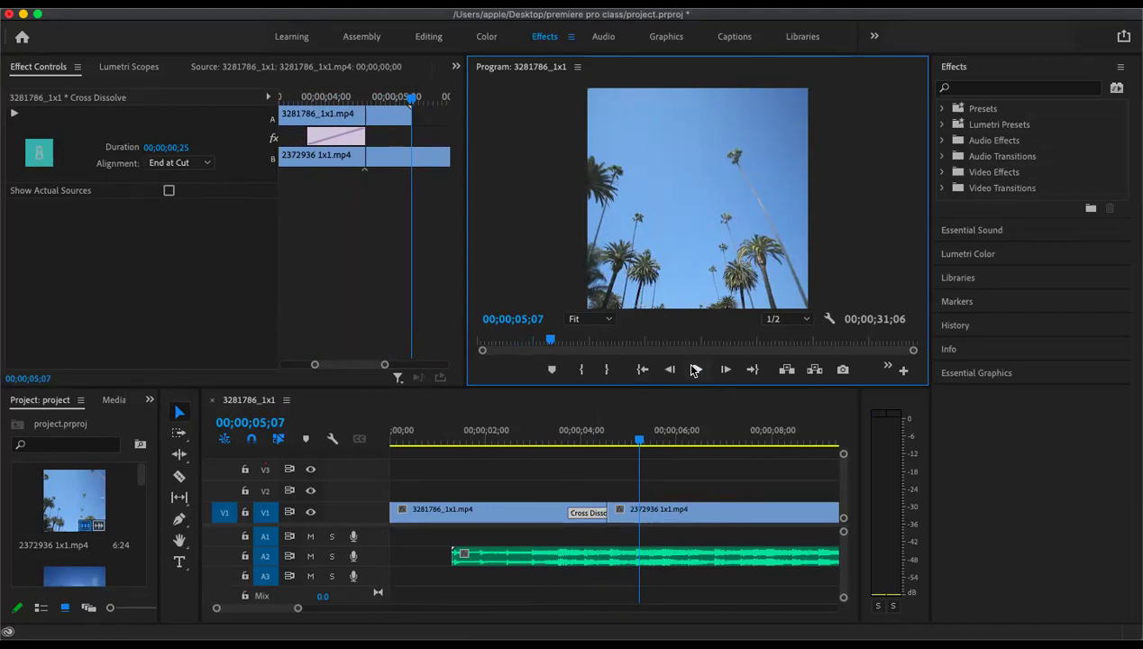
- Set the Cross Dissolve's alignment to Start at Cut and play the sequence from about 00;00;03;27 across it
click(206, 163)
click(216, 196)
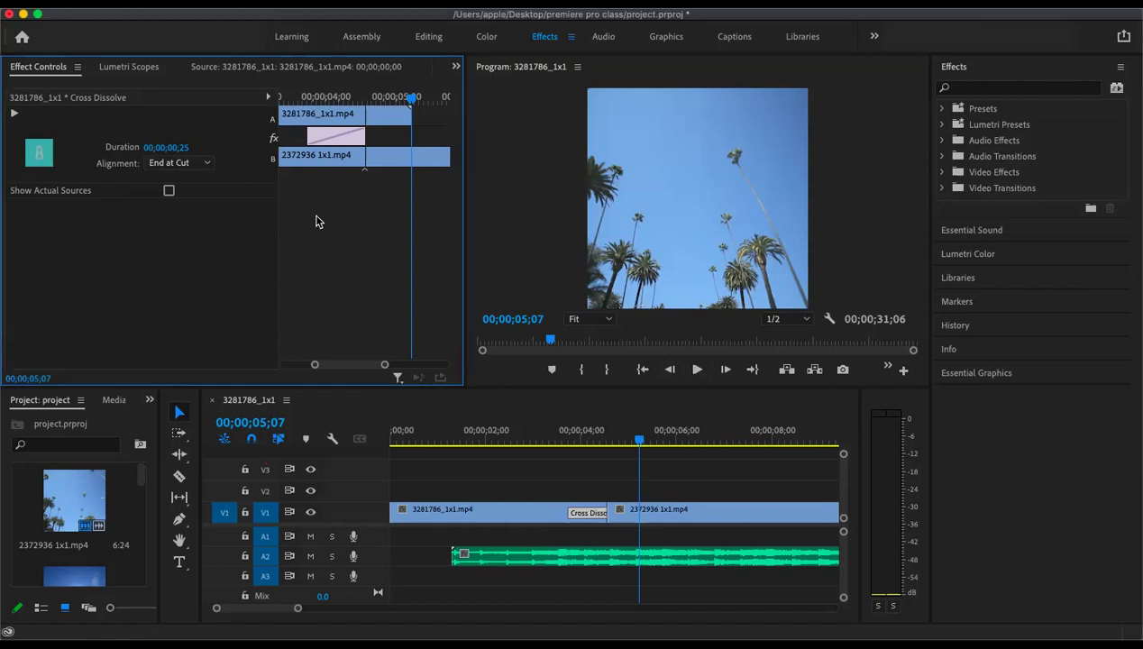
click(209, 169)
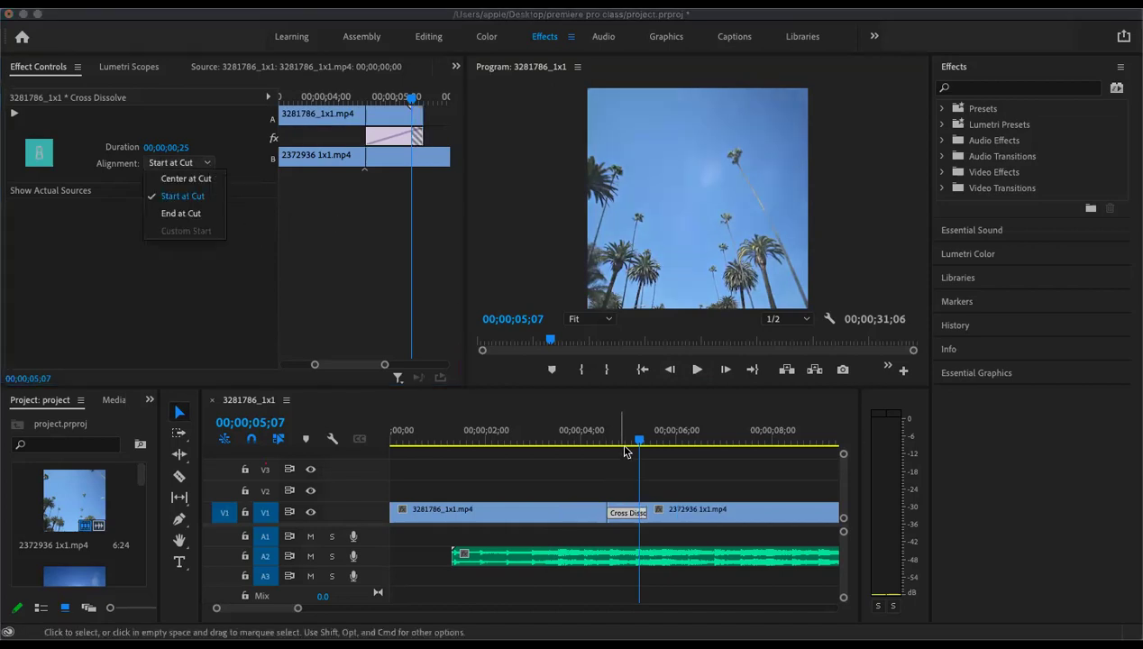
click(576, 442)
click(696, 370)
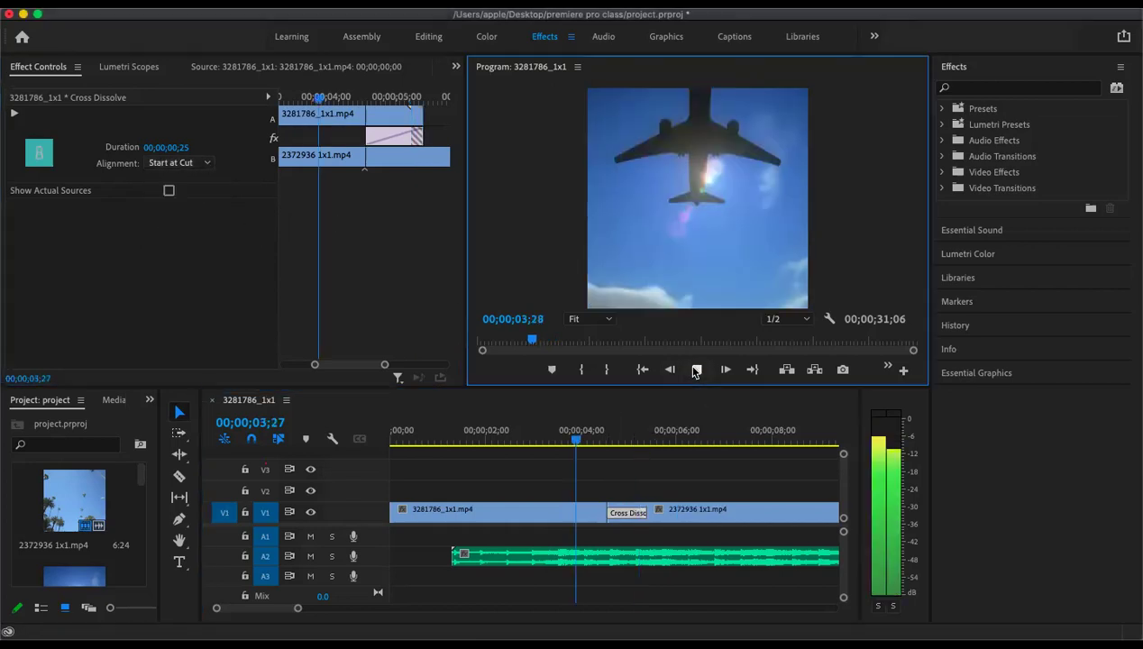
click(696, 370)
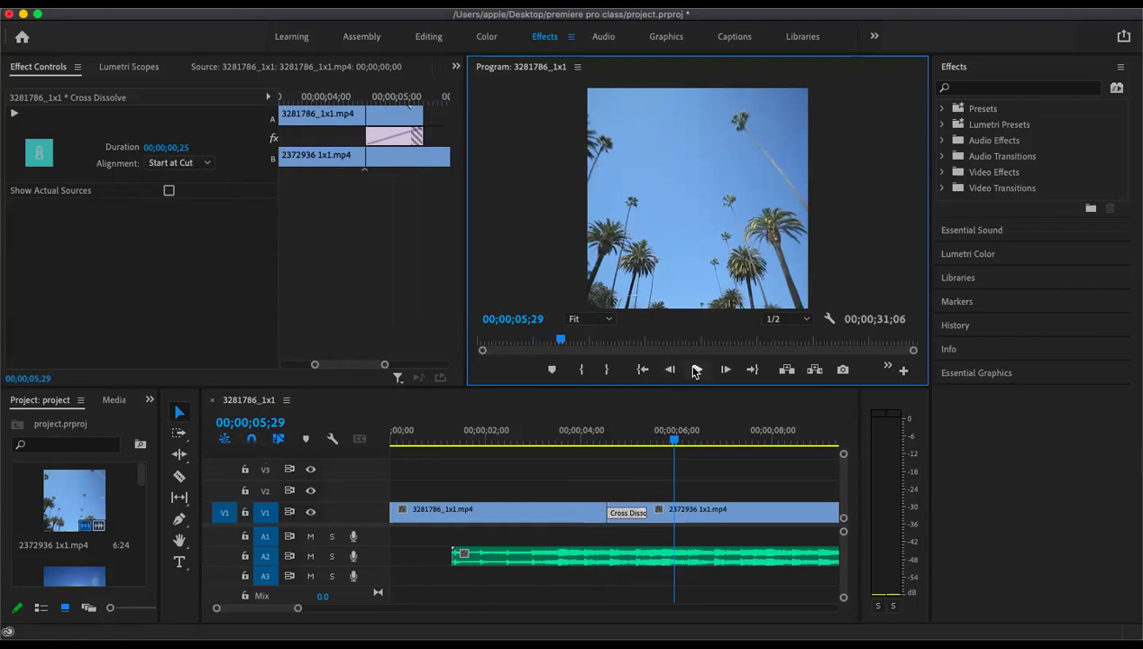
- Set the Cross Dissolve's alignment to Center at Cut and play the sequence from about 00;00;03;13 across it
click(191, 163)
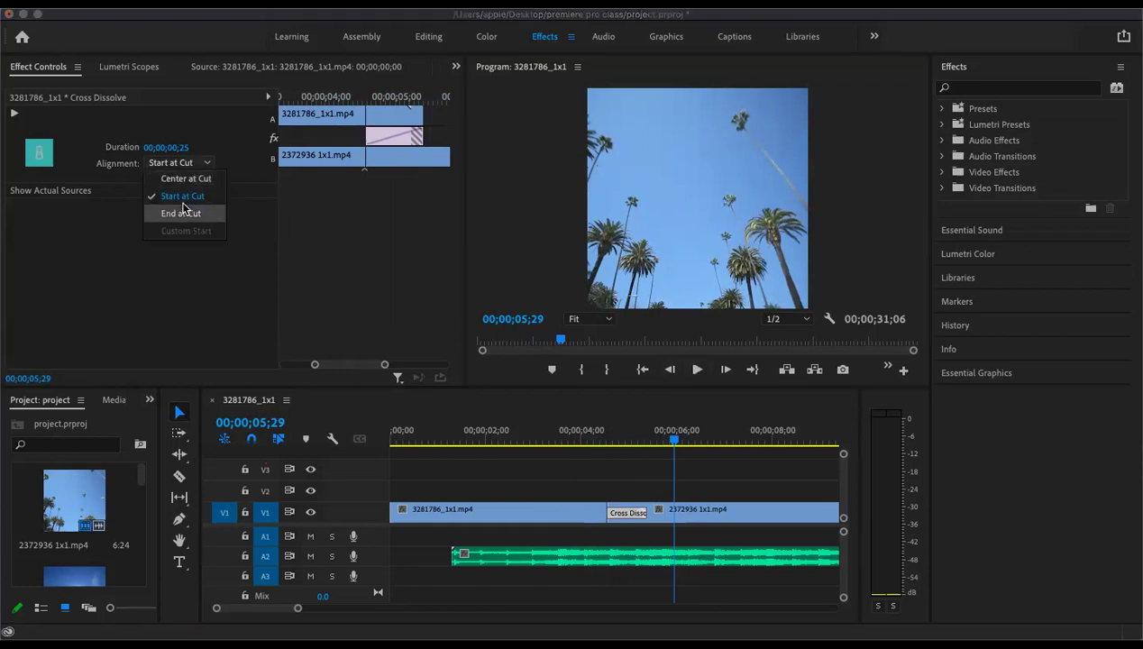
click(185, 180)
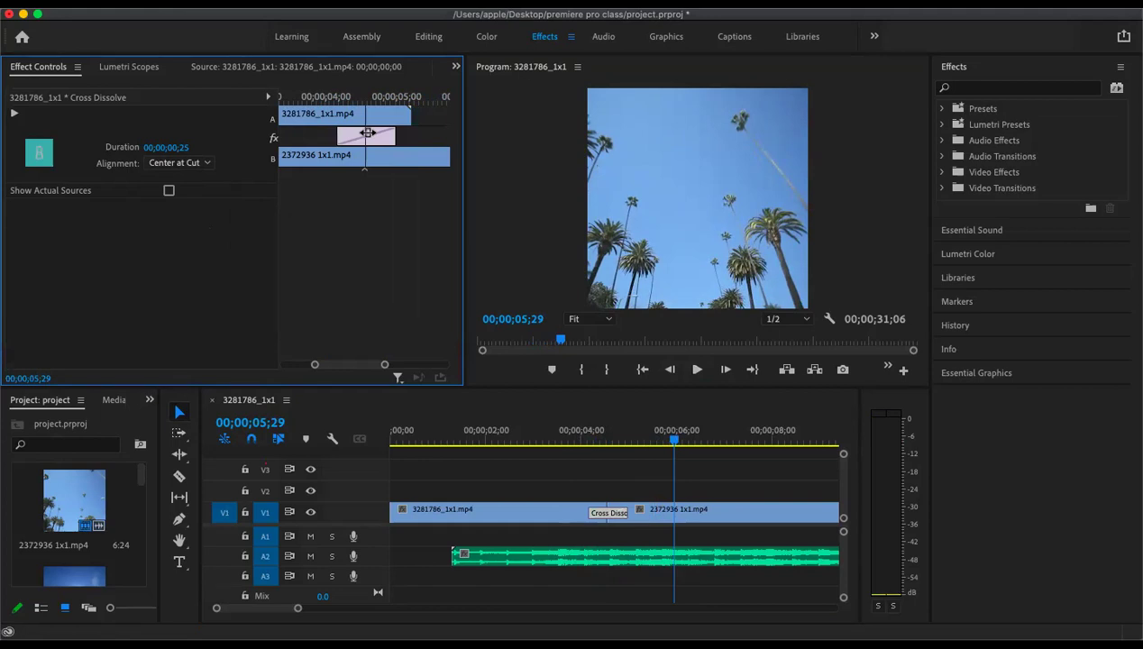
drag(673, 439, 575, 448)
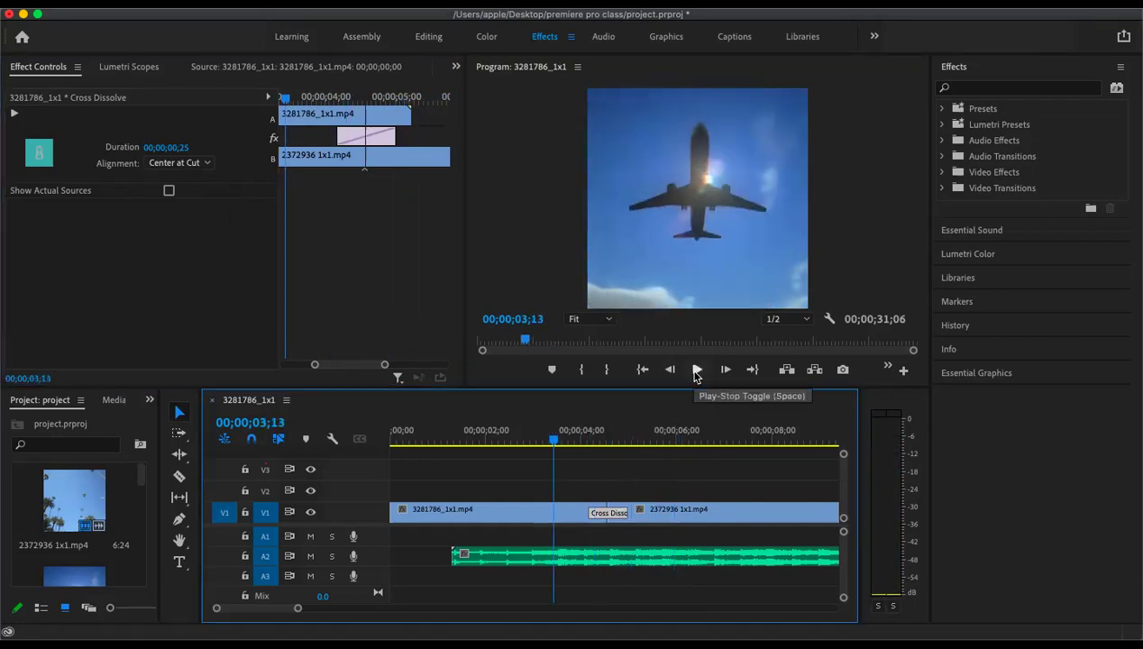
click(696, 372)
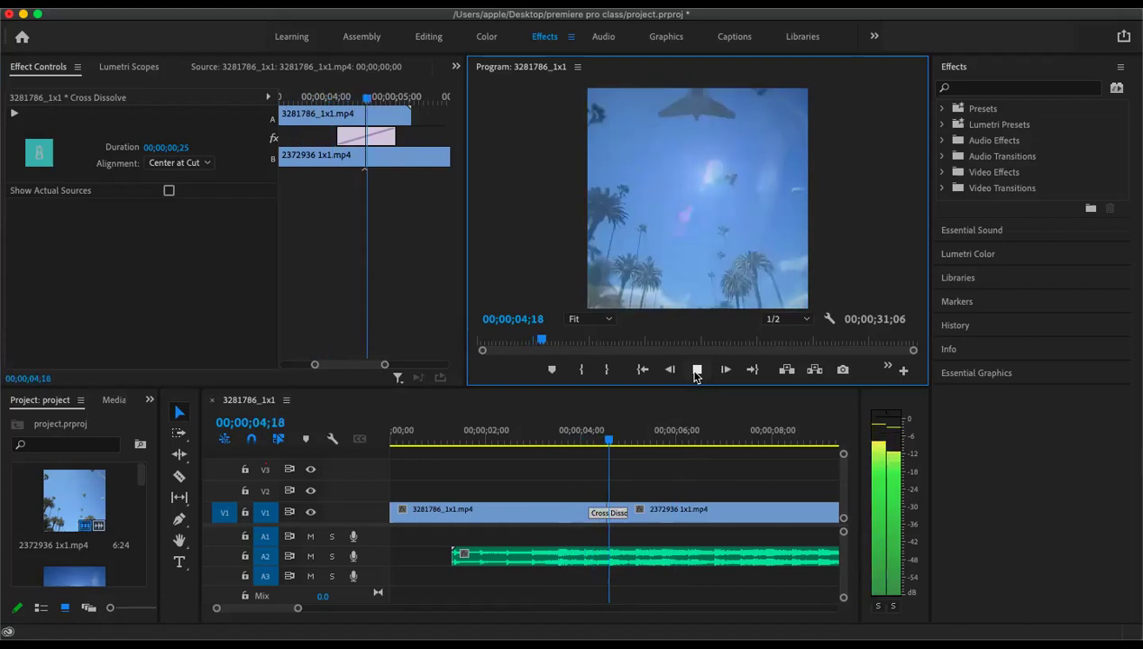
click(696, 371)
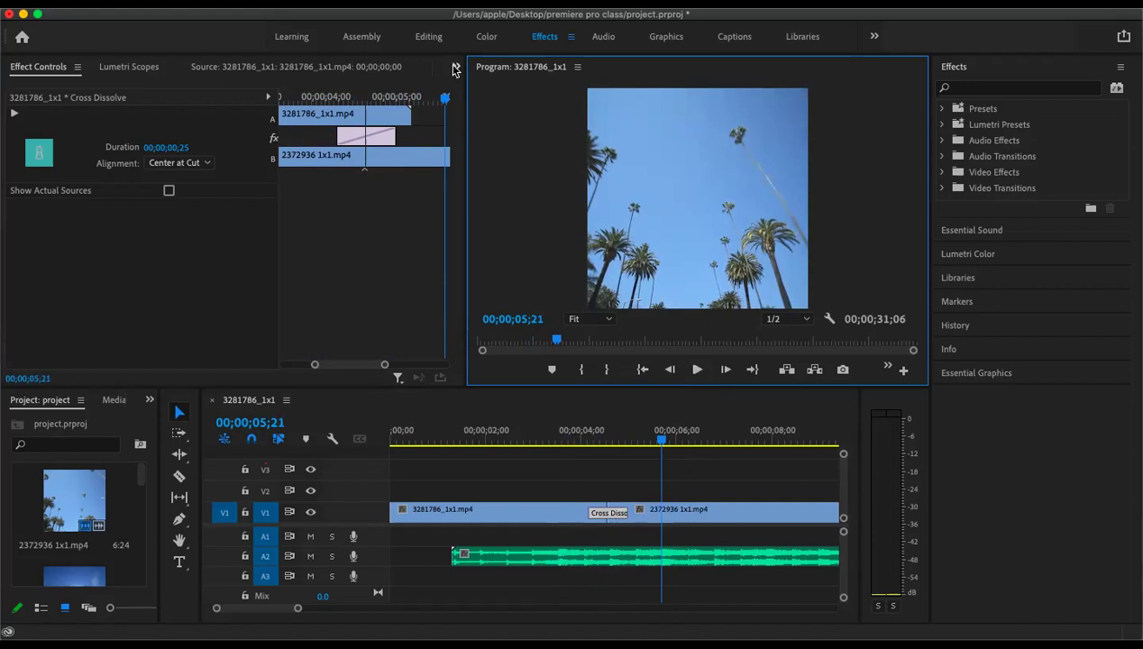
- Reset the Effects workspace to its saved layout and enlarge the space for the effects list
click(268, 97)
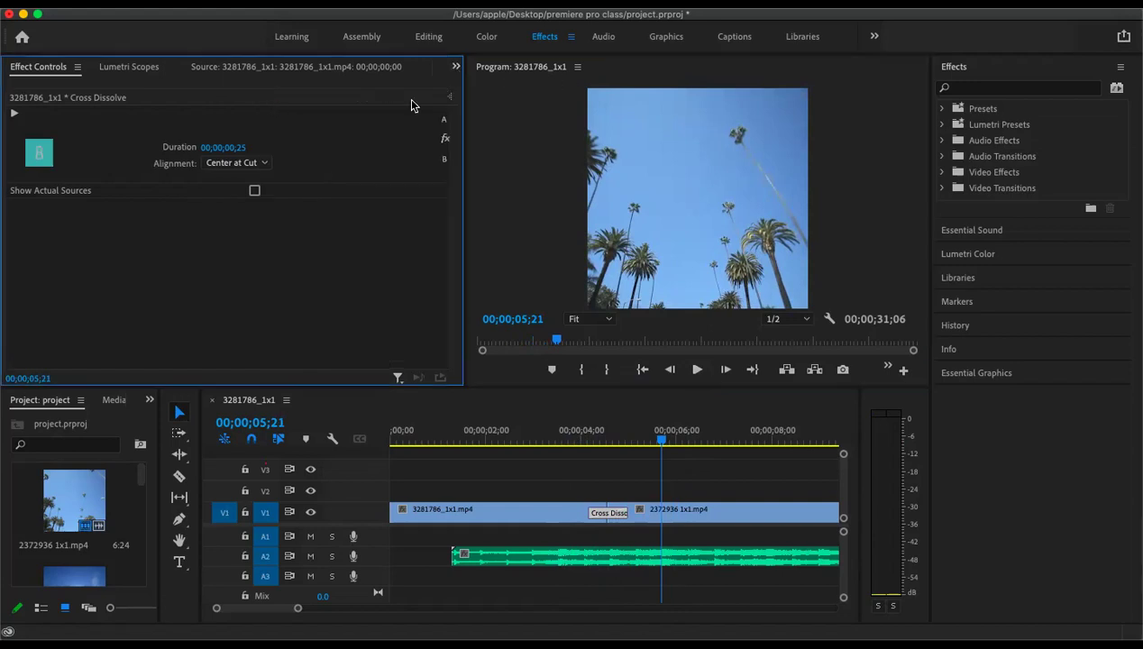
click(604, 511)
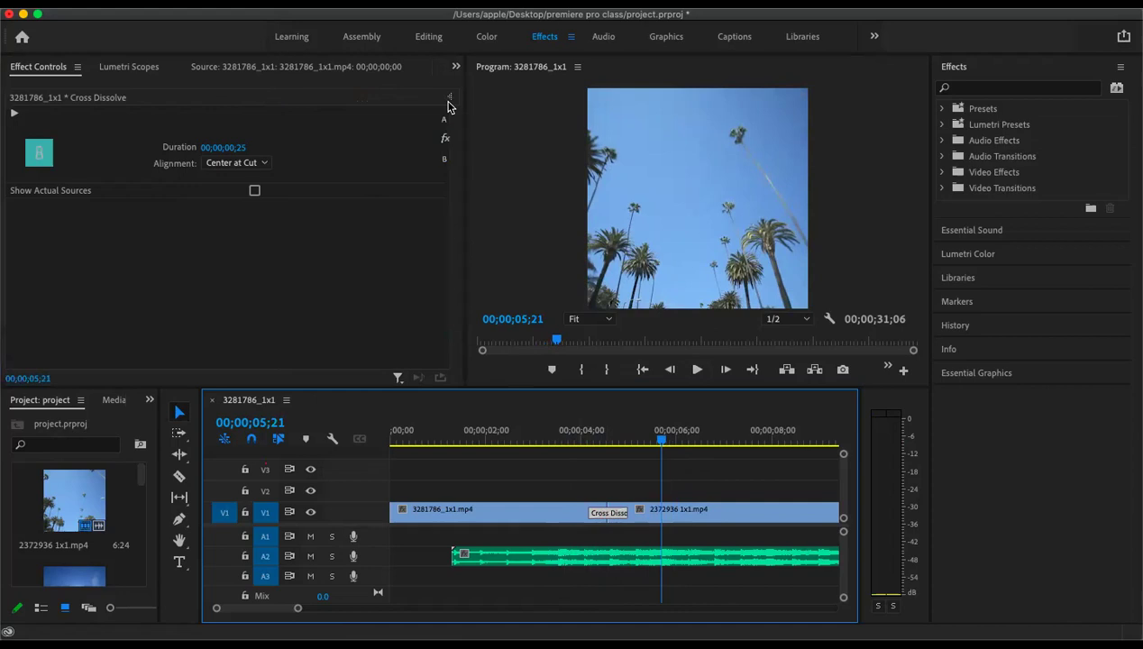
double_click(543, 43)
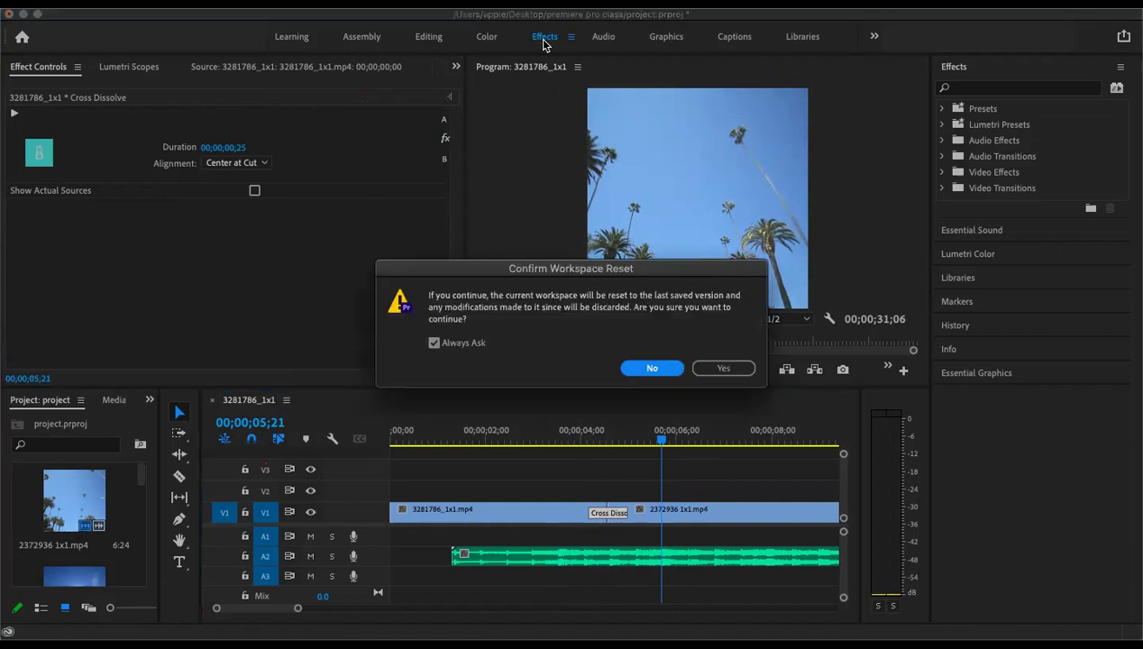
click(746, 367)
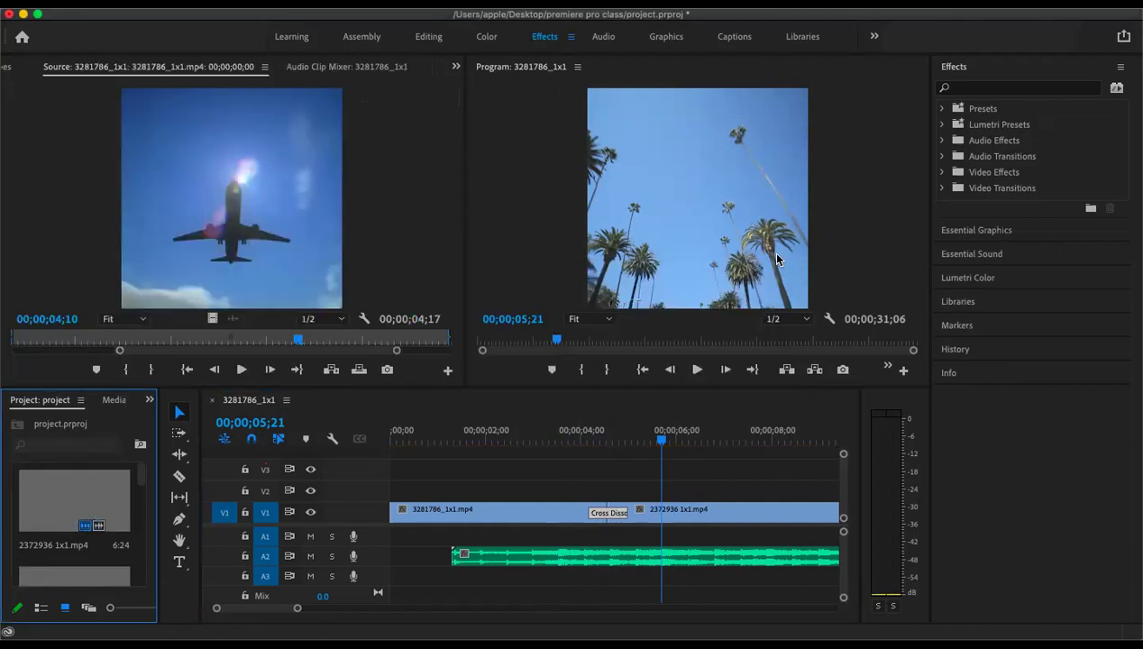
drag(1036, 216, 1035, 389)
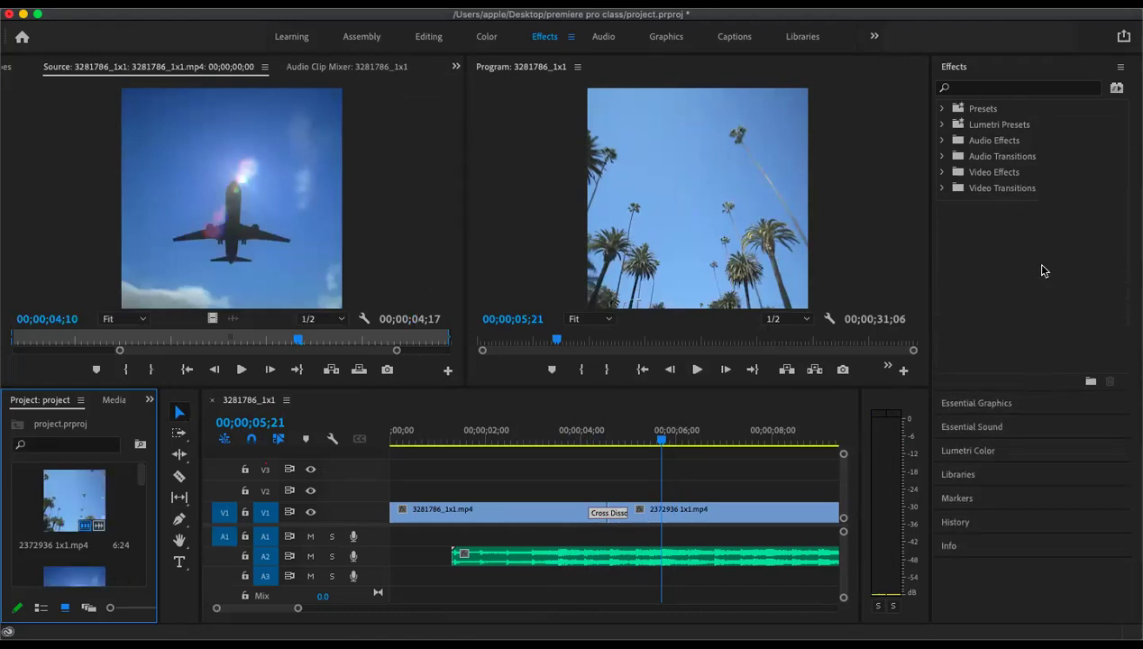
- Make Dip to Black, from the Dissolve video transitions, the default transition
click(980, 193)
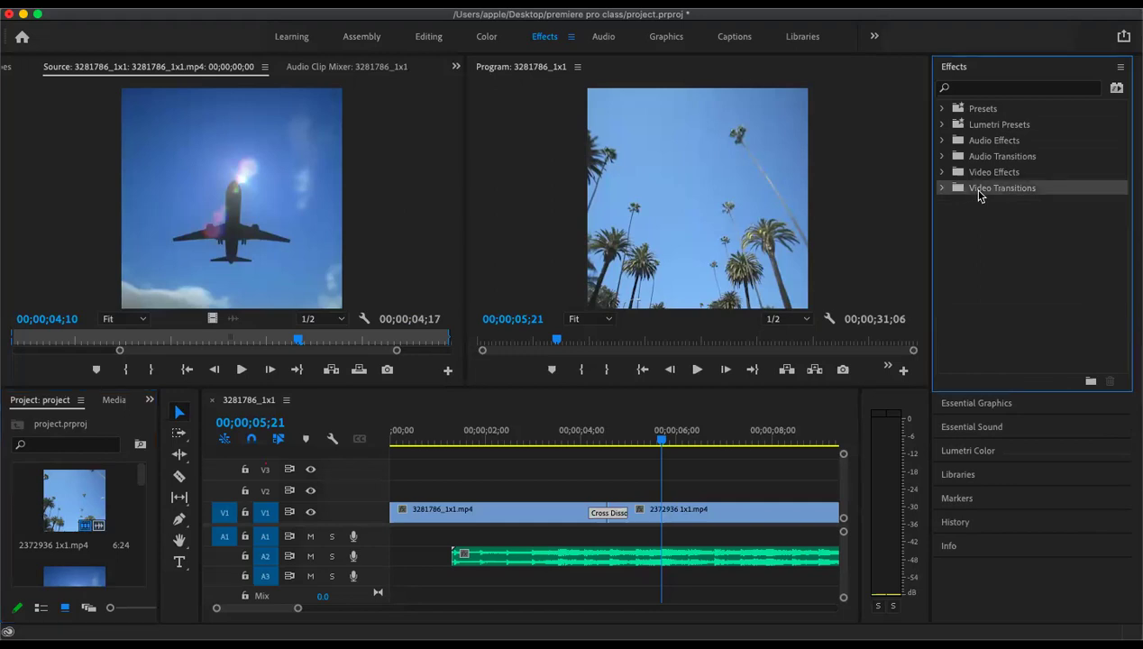
click(943, 189)
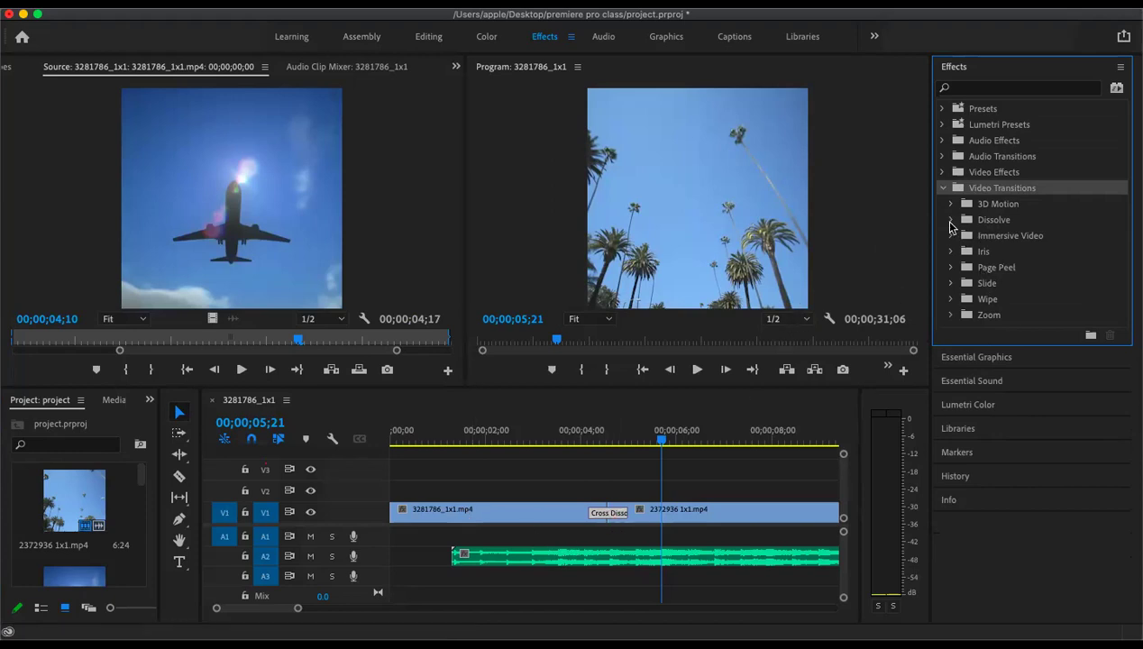
click(951, 221)
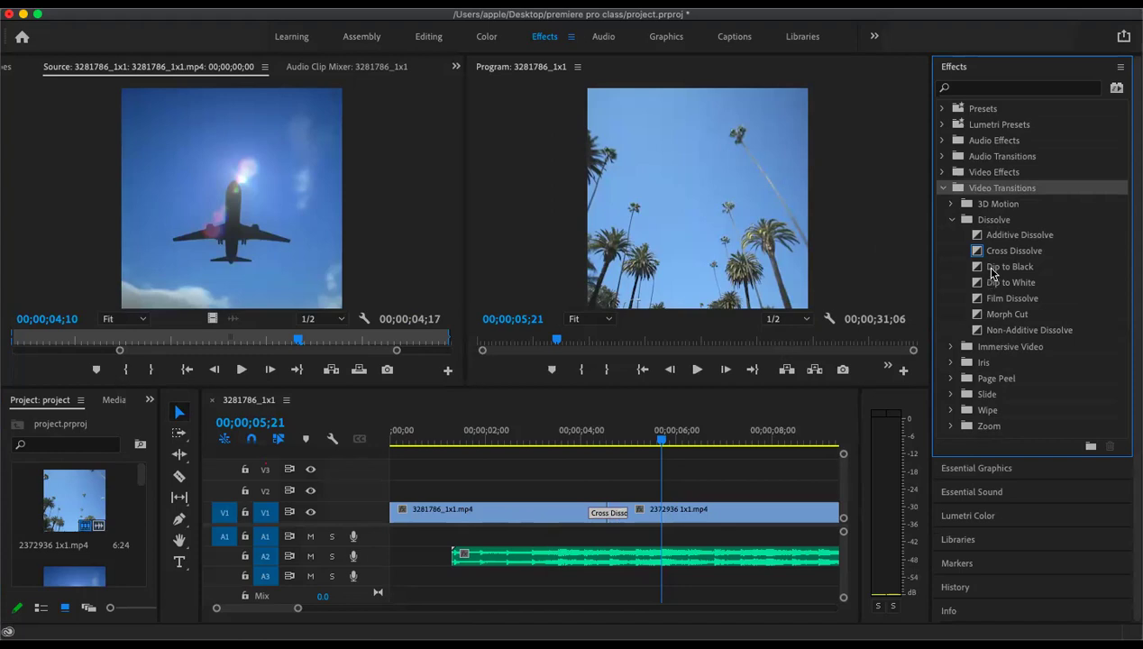
click(993, 269)
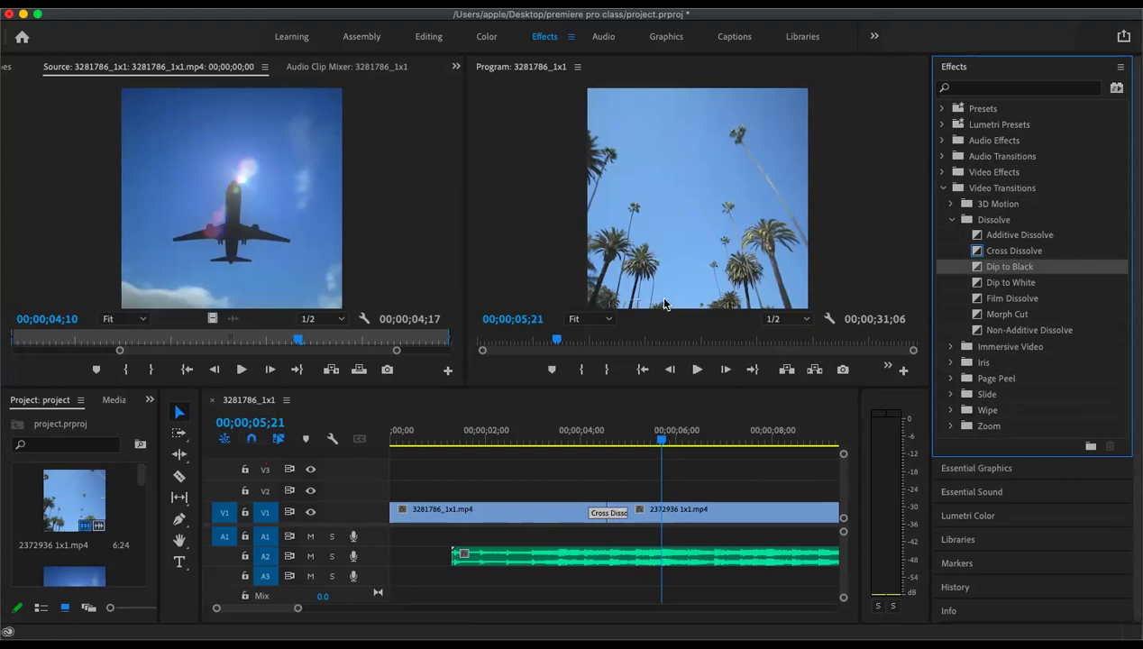
right_click(1012, 269)
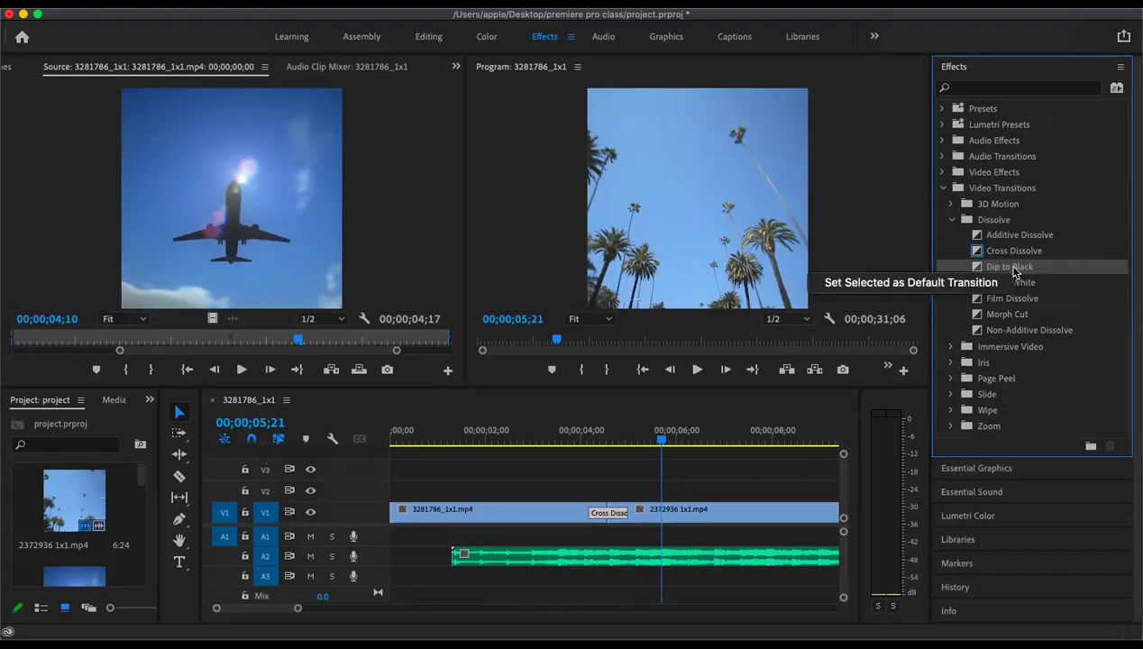
click(888, 287)
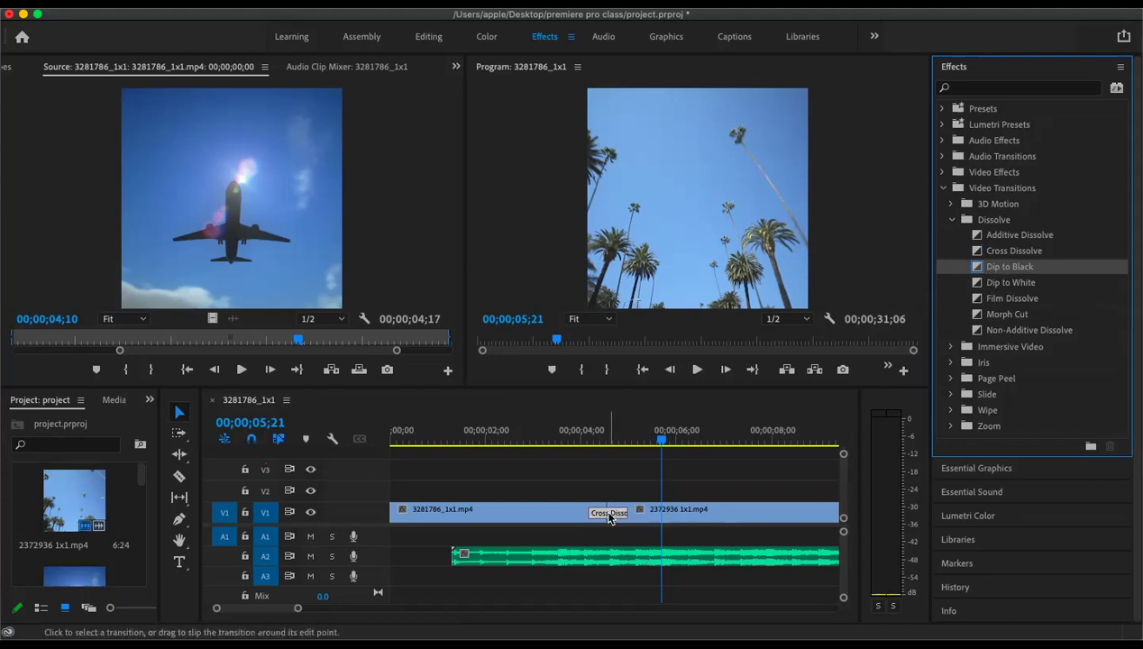
- Replace the Cross Dissolve between 3281786_1x1.mp4 and 2372936 1x1.mp4 with the default Dip to Black transition
click(609, 517)
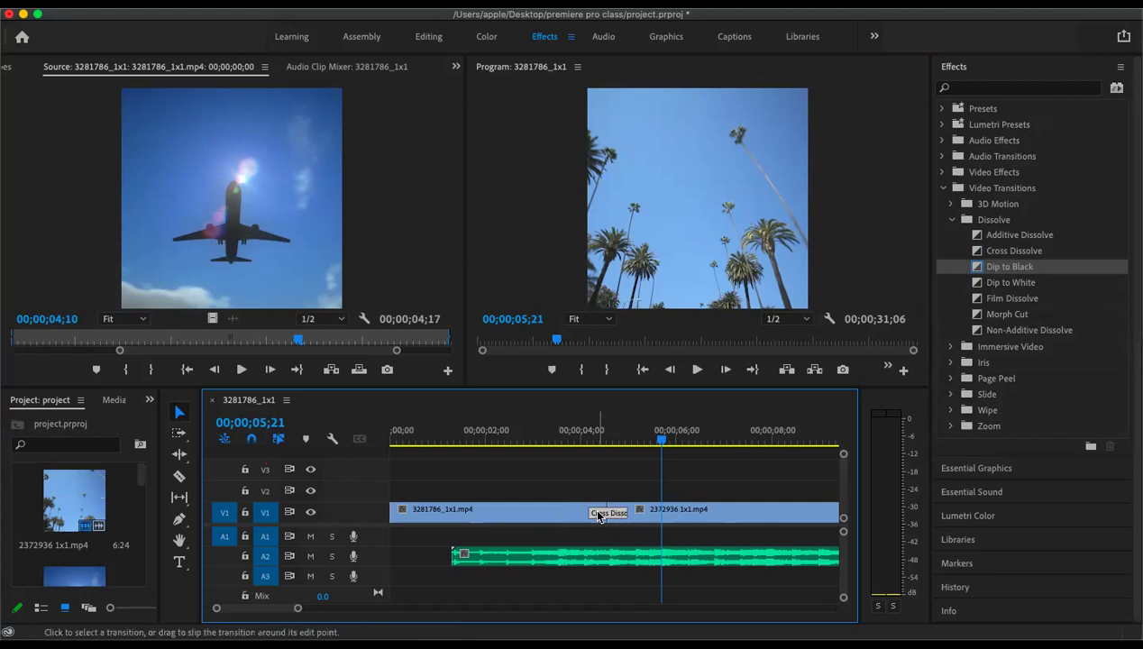
key(Delete)
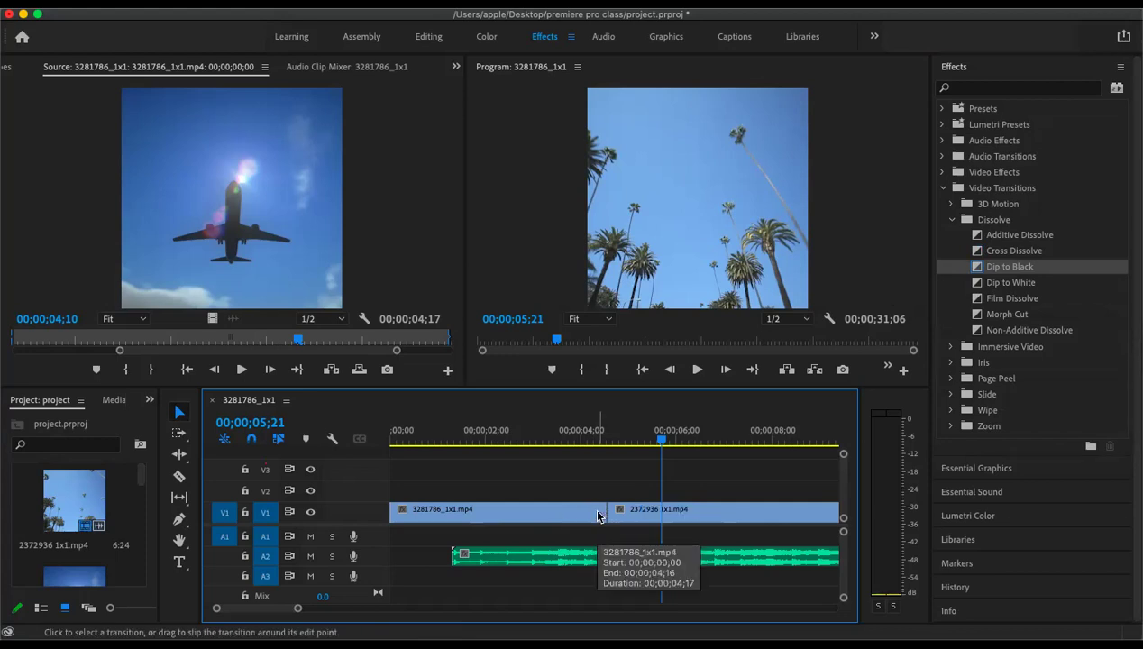
key(super+z)
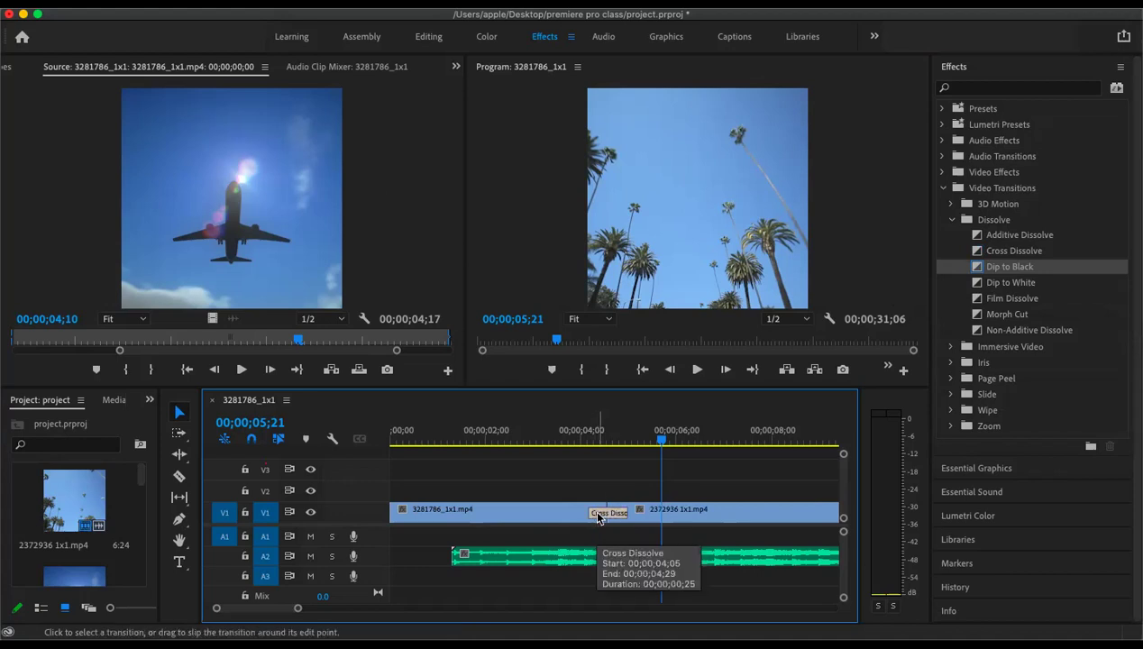
key(Delete)
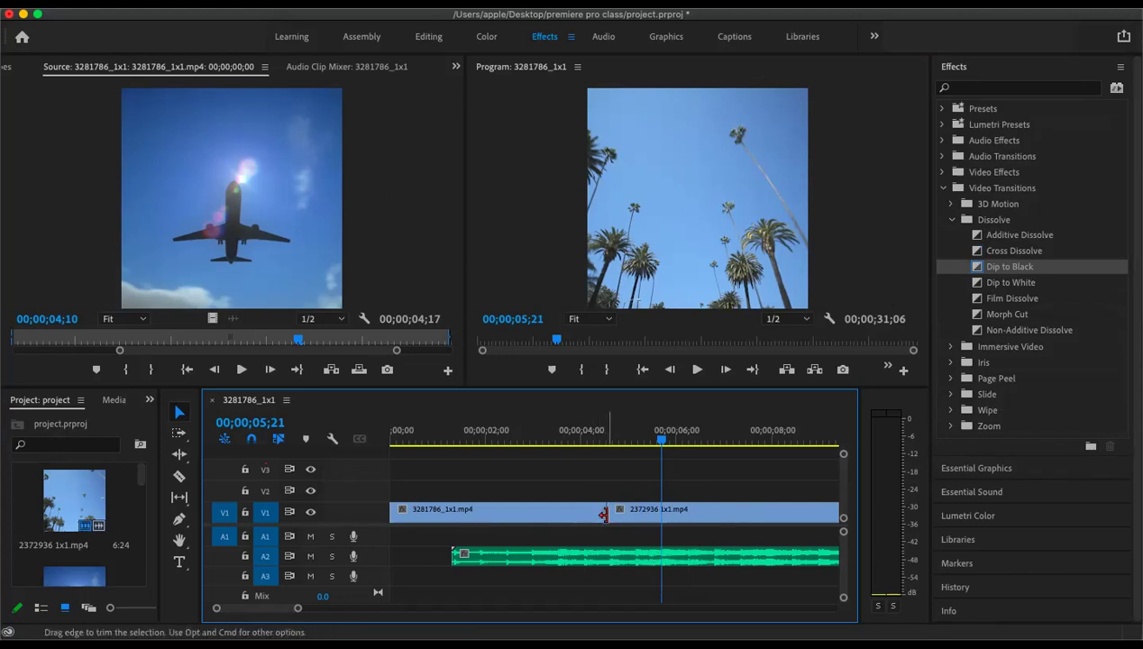
right_click(603, 514)
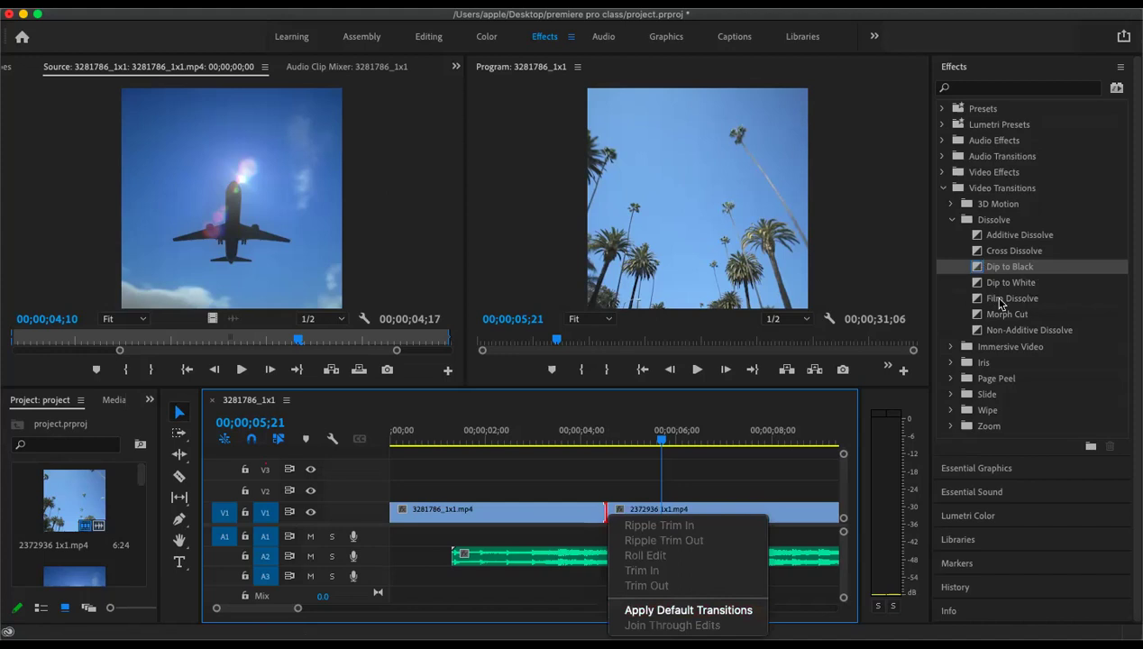
click(669, 611)
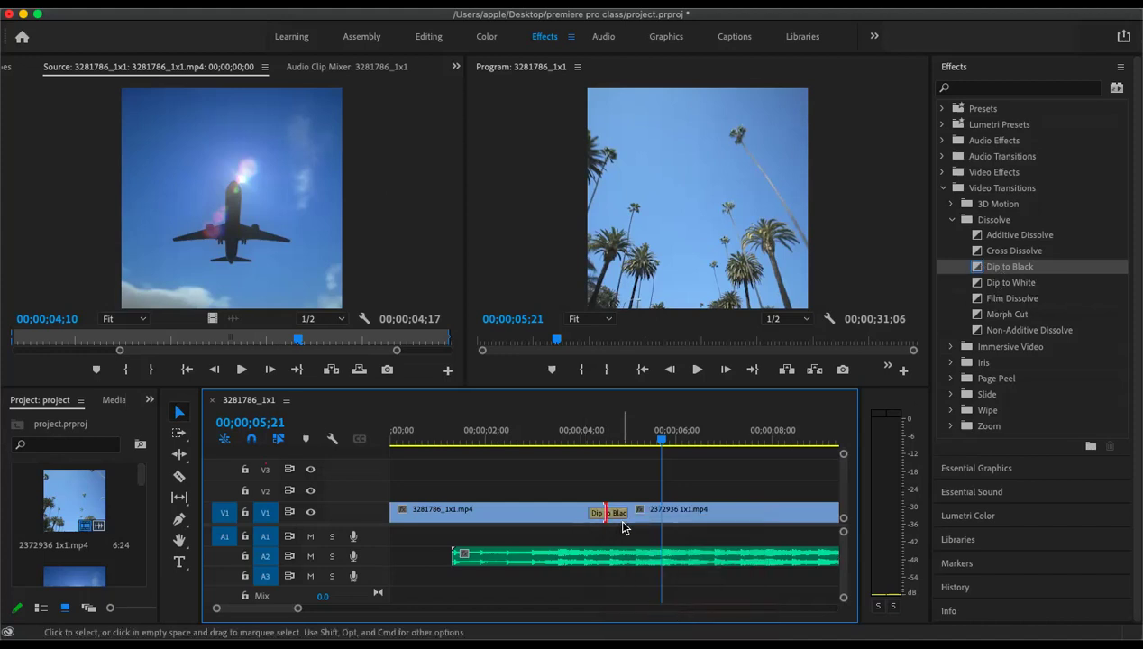
- Play the sequence twice across the Dip to Black transition, starting from about 00;00;03;00
click(532, 442)
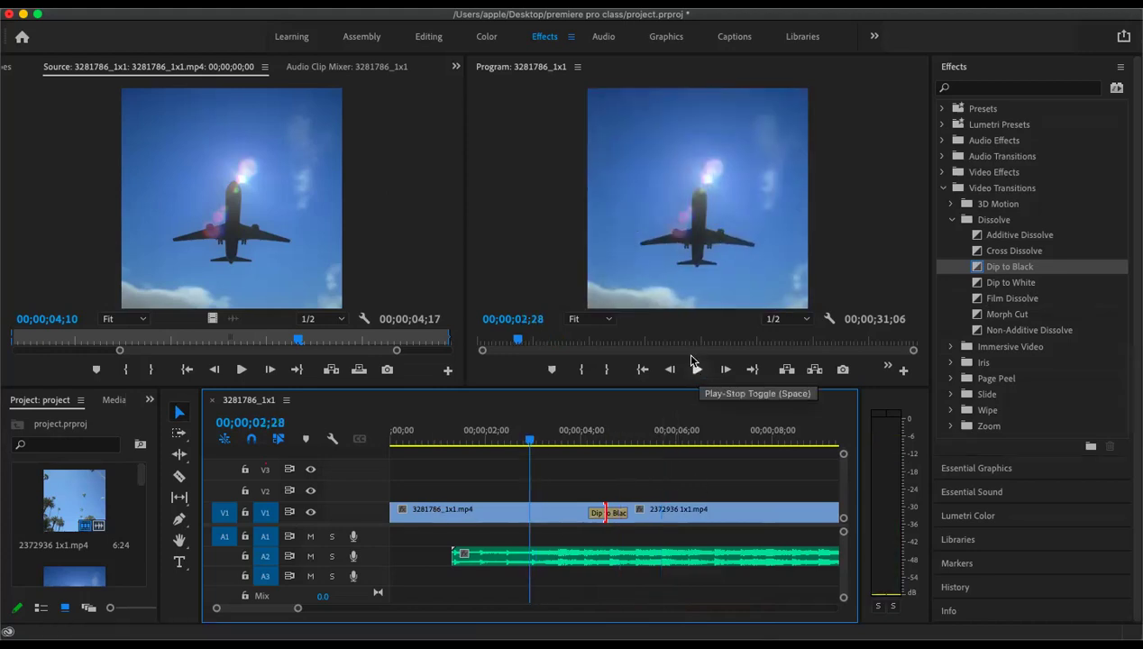
click(695, 368)
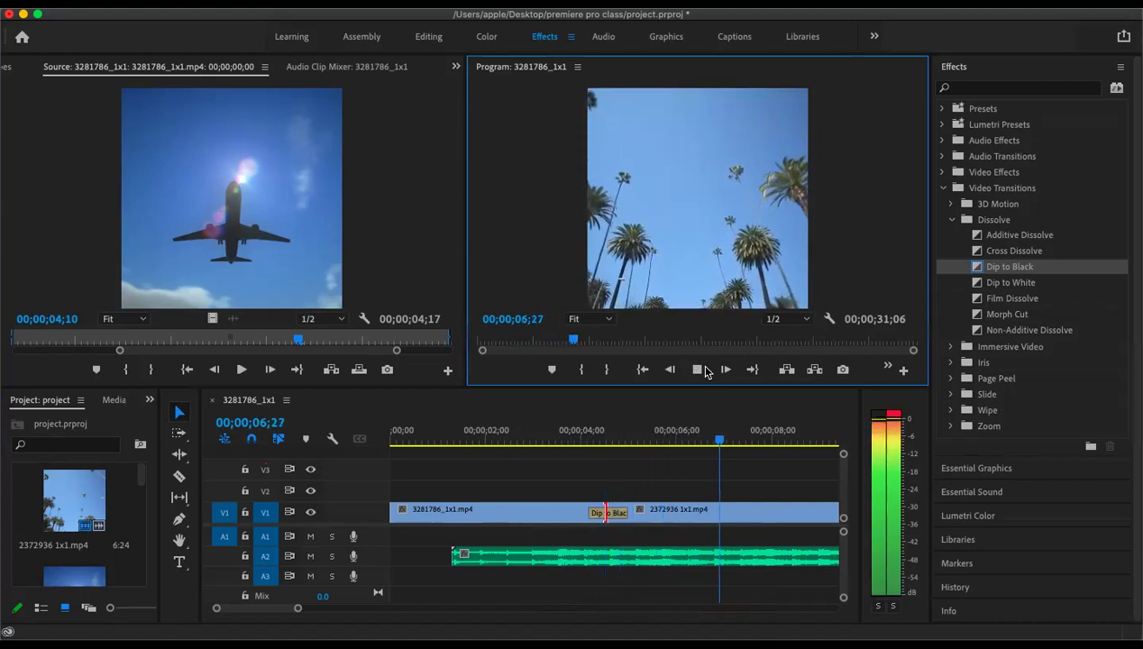
click(697, 370)
click(533, 441)
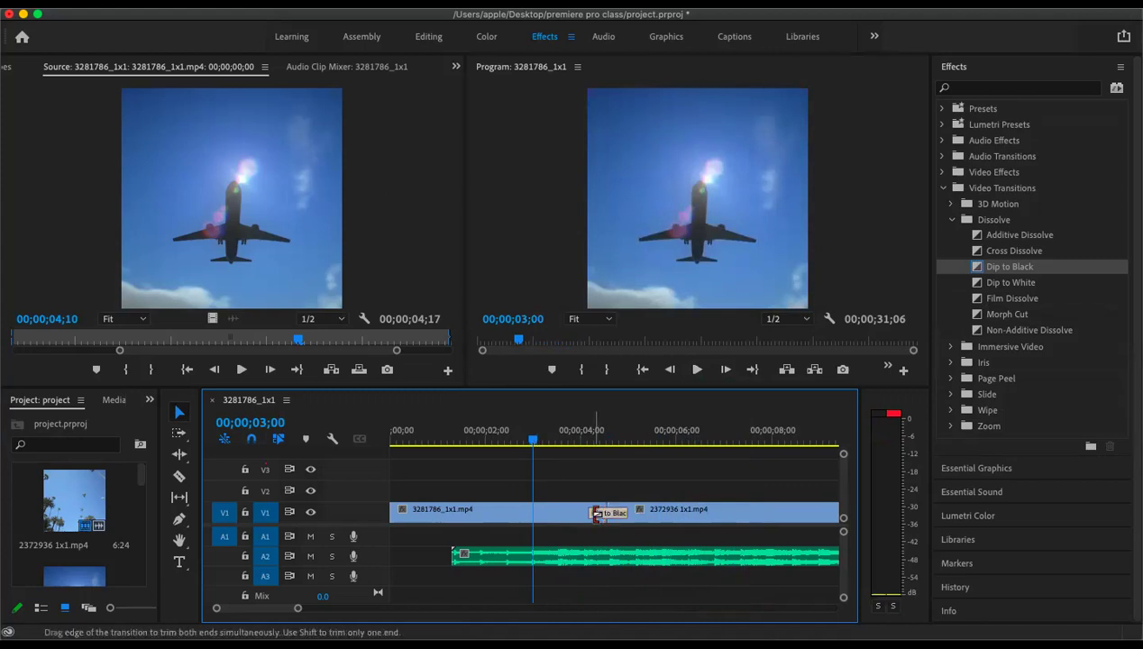
click(697, 370)
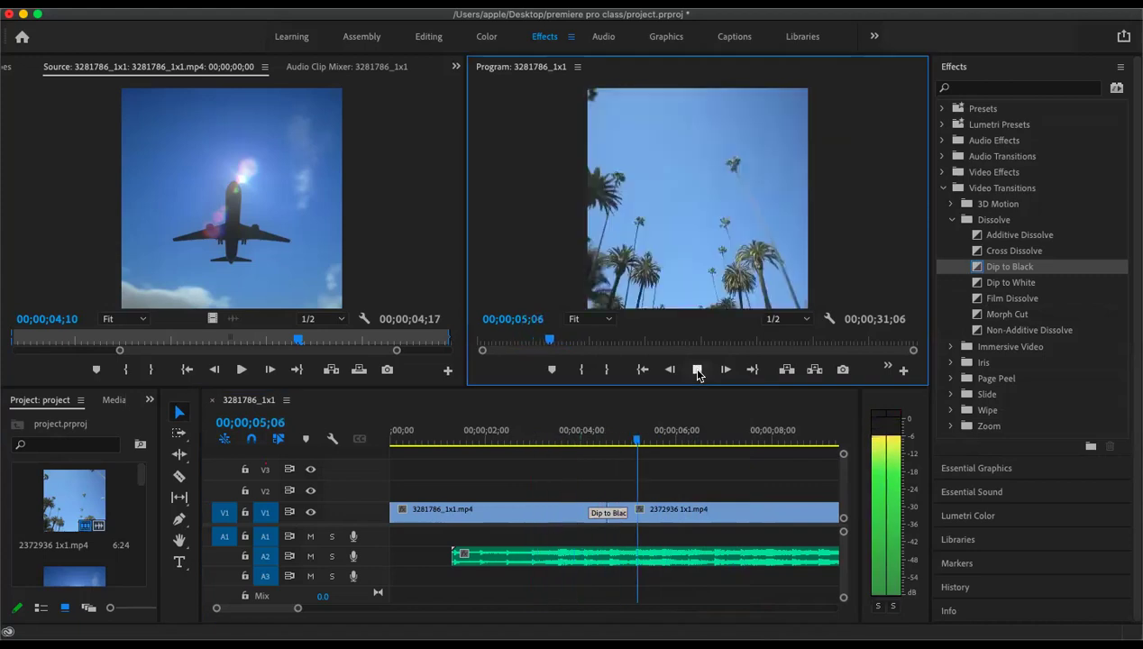
key(space)
- Try a longer Dip to Black transition, playing the sequence across it before shortening it again
drag(621, 512, 639, 510)
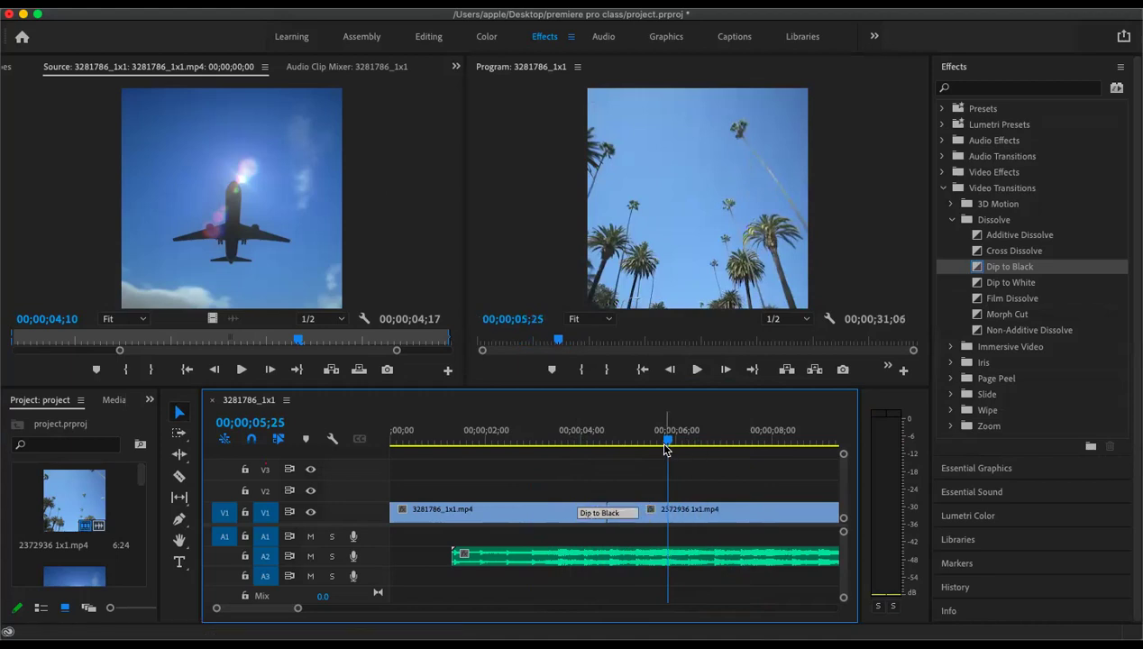
drag(668, 442, 517, 440)
click(696, 369)
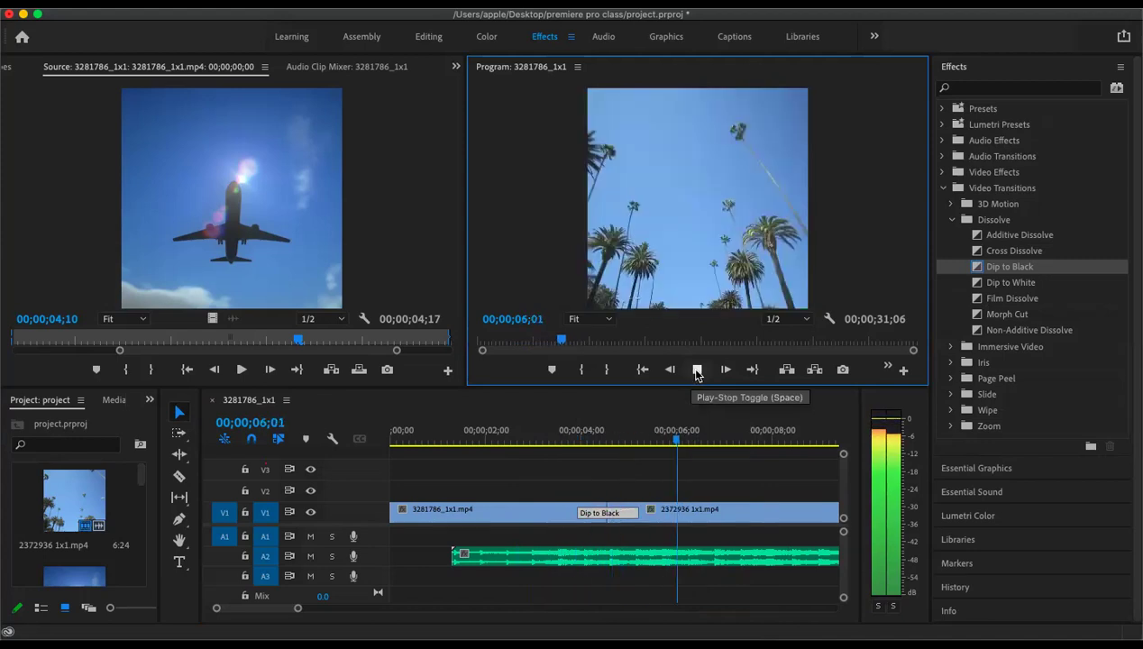
click(696, 369)
drag(636, 512, 620, 516)
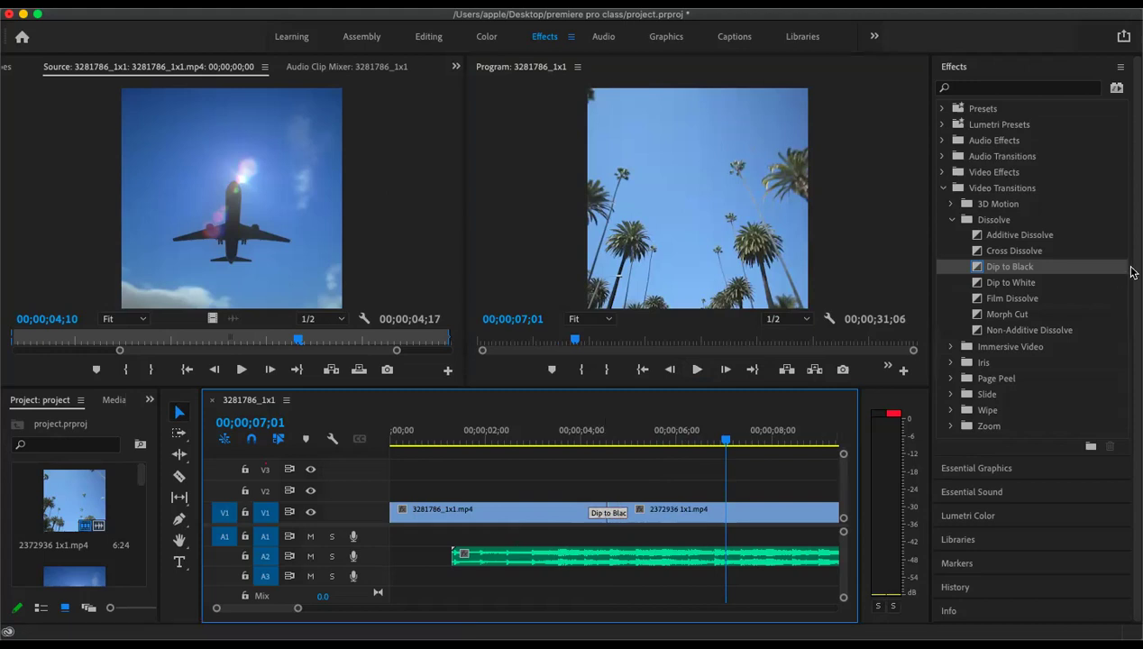
- Make Dip to White the default transition and apply it at the first cut in place of Dip to Black
click(1003, 286)
right_click(998, 289)
click(901, 298)
click(599, 518)
key(Delete)
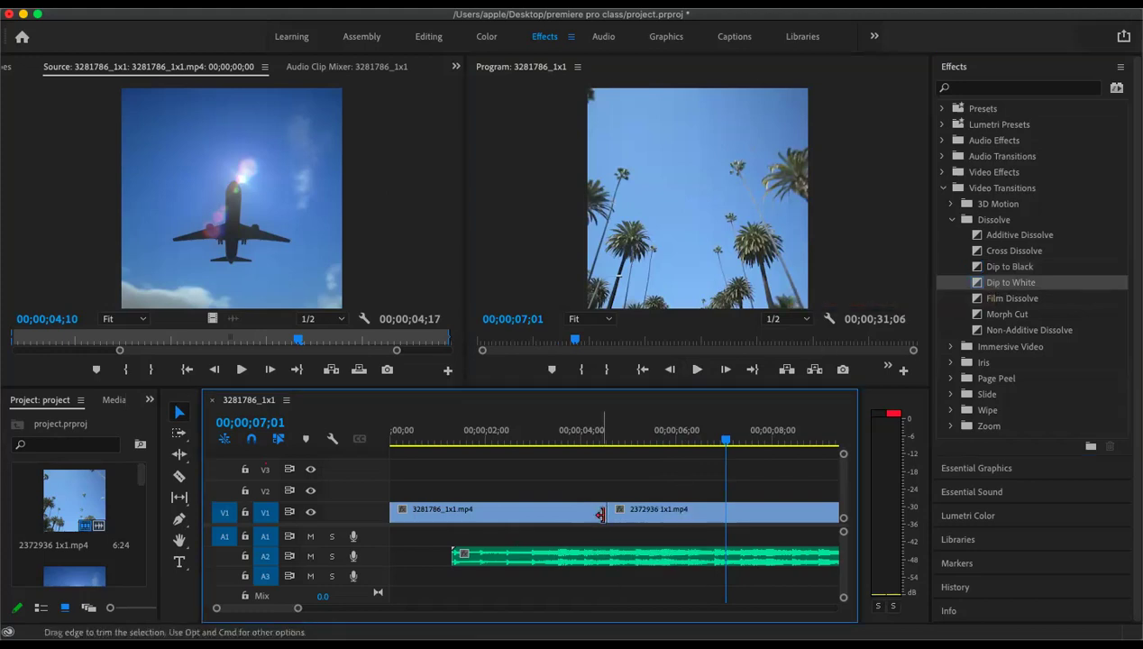
right_click(609, 513)
click(638, 611)
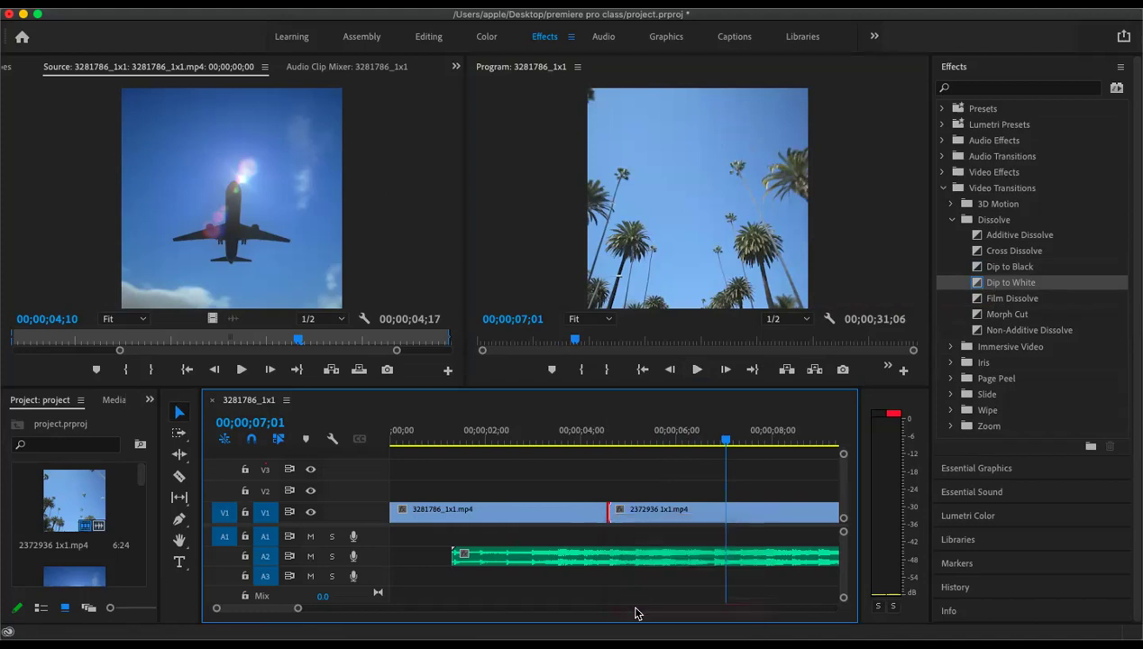
- Play the sequence from about 00;00;03;16 across the Dip to White transition, then return the playhead to 00;00;03;10
drag(729, 442, 563, 442)
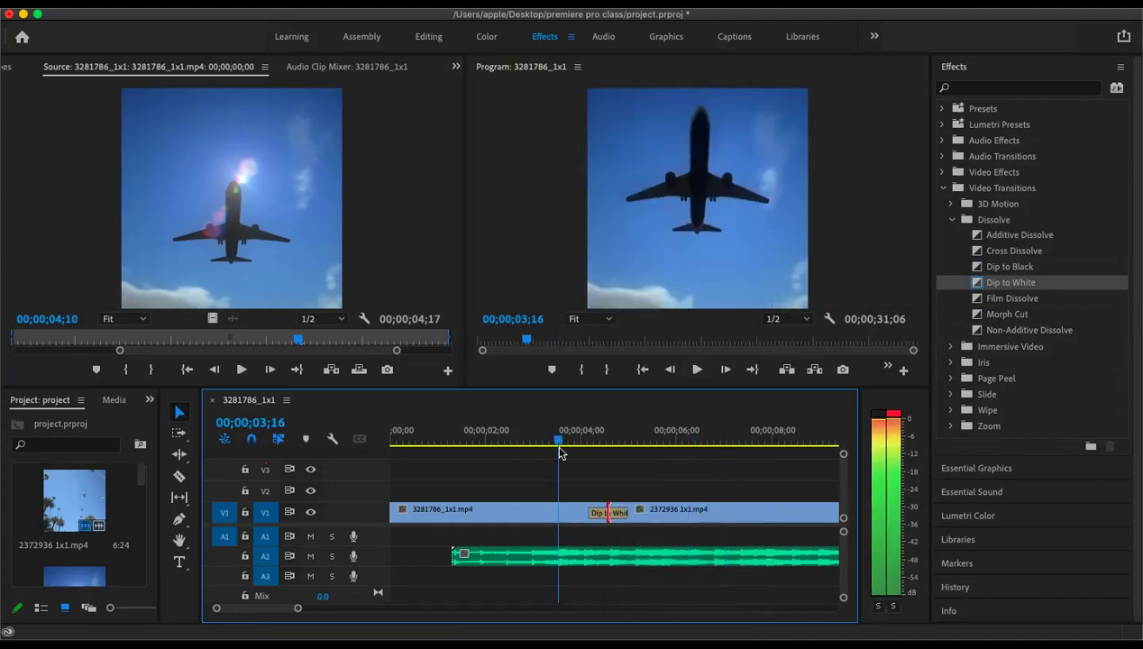
click(694, 371)
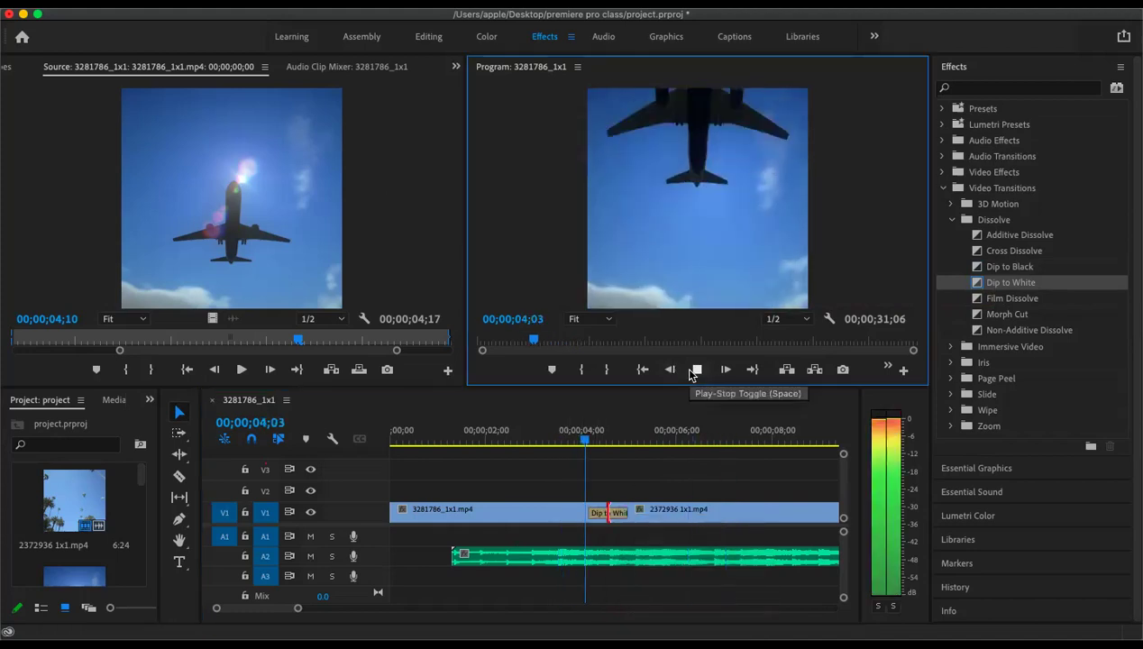
click(694, 369)
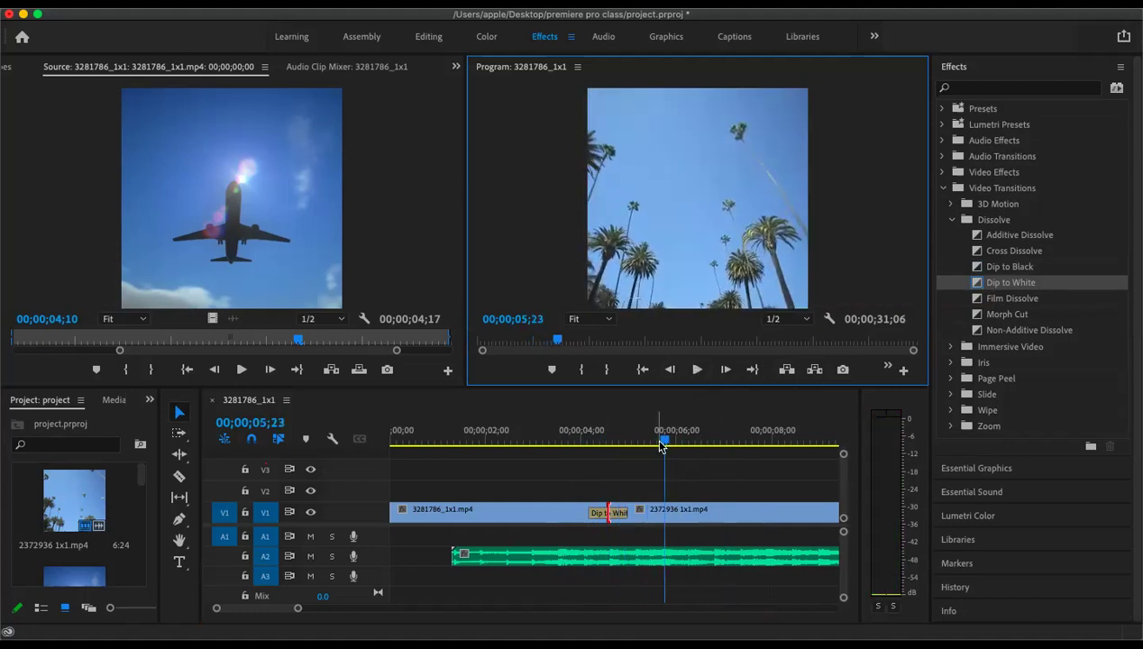
drag(528, 455, 547, 453)
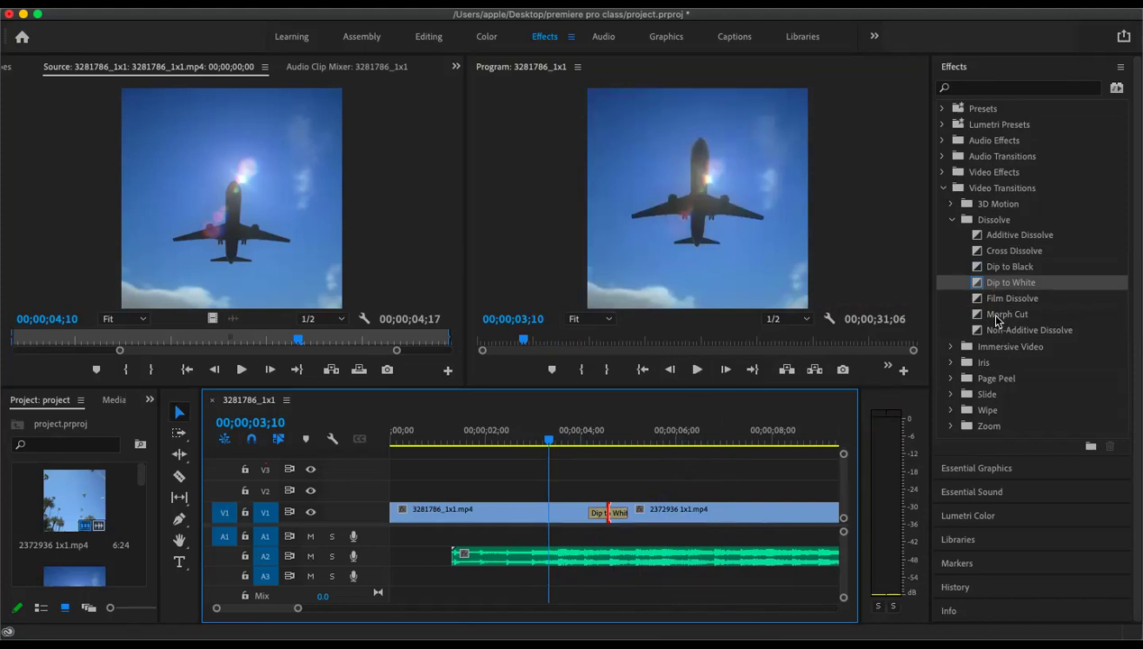
- Make Morph Cut the default transition and apply it at the first cut in place of Dip to White
right_click(997, 315)
click(963, 328)
click(603, 515)
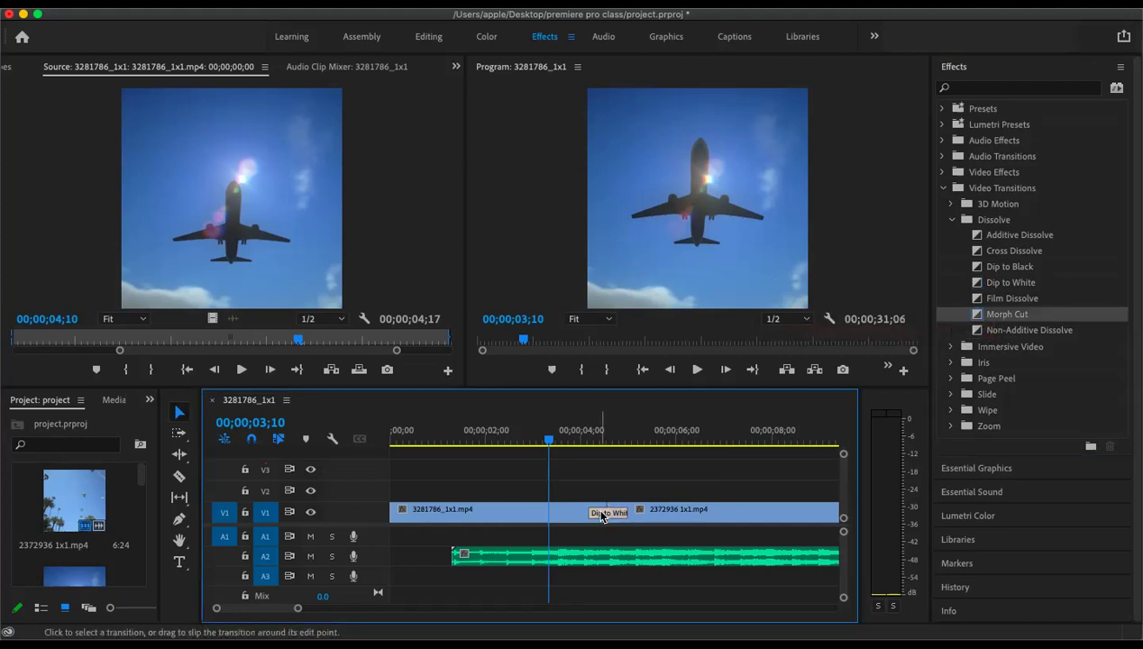
key(Delete)
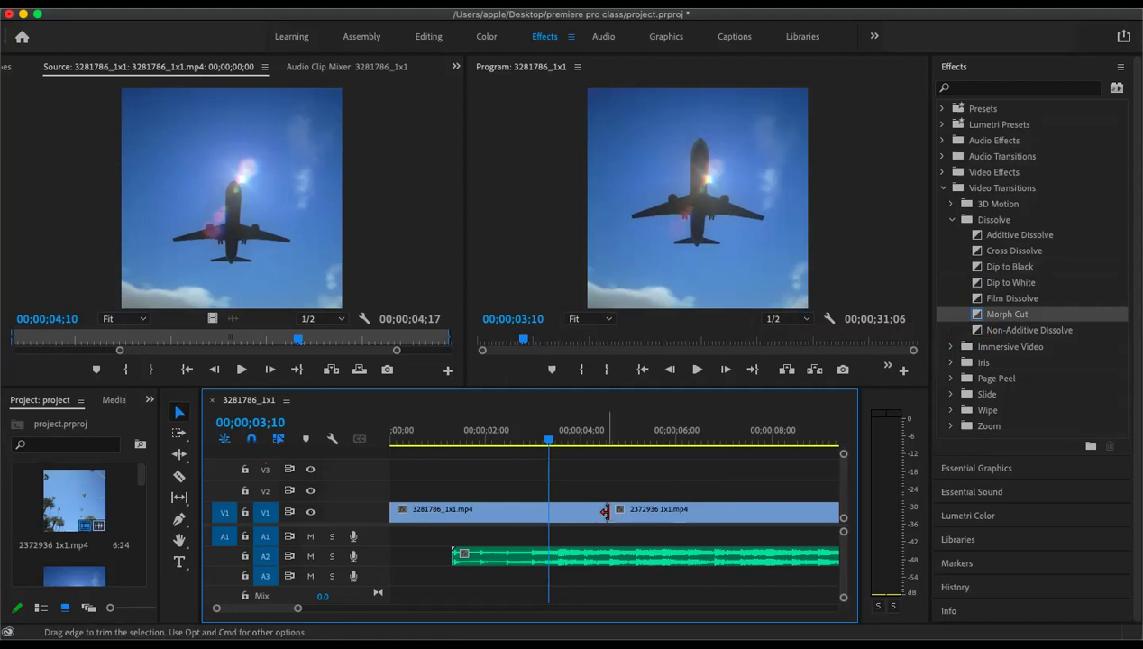
right_click(604, 511)
click(618, 611)
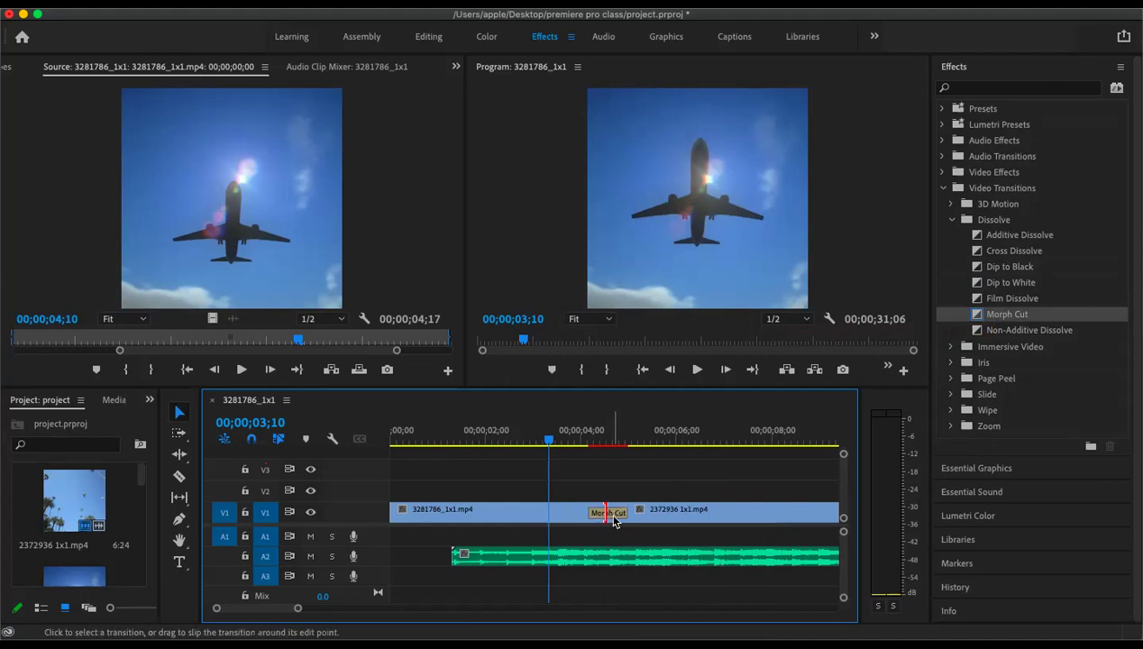
- Play the sequence from 00;00;03;10 across the Morph Cut transition, then return the playhead to 00;00;03;10
click(696, 369)
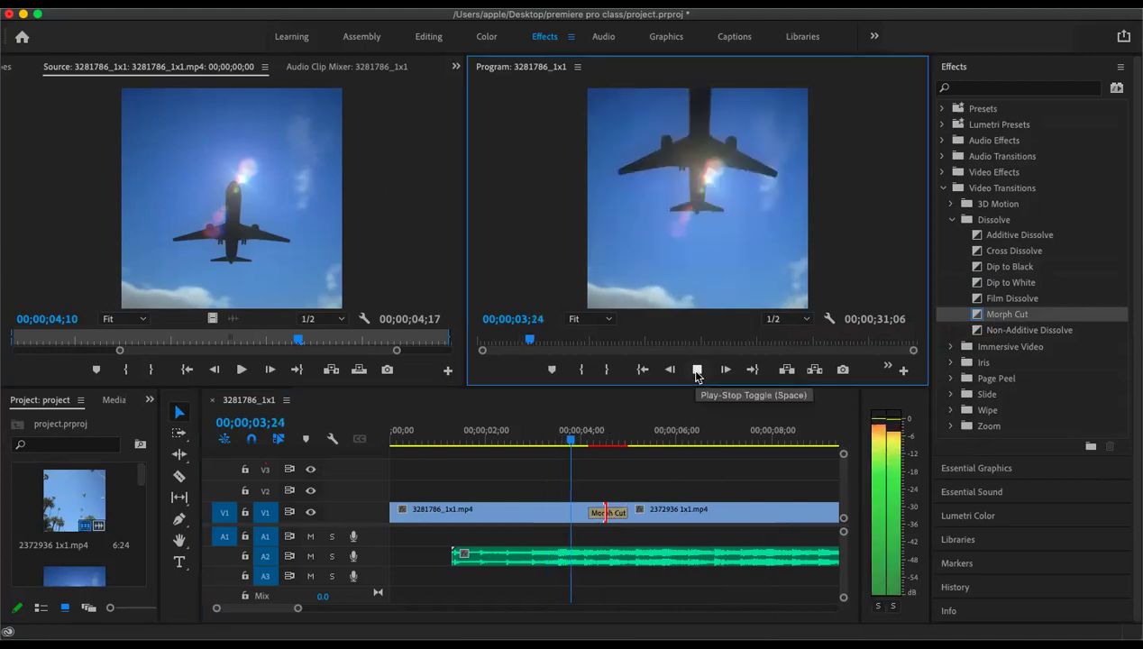
click(696, 370)
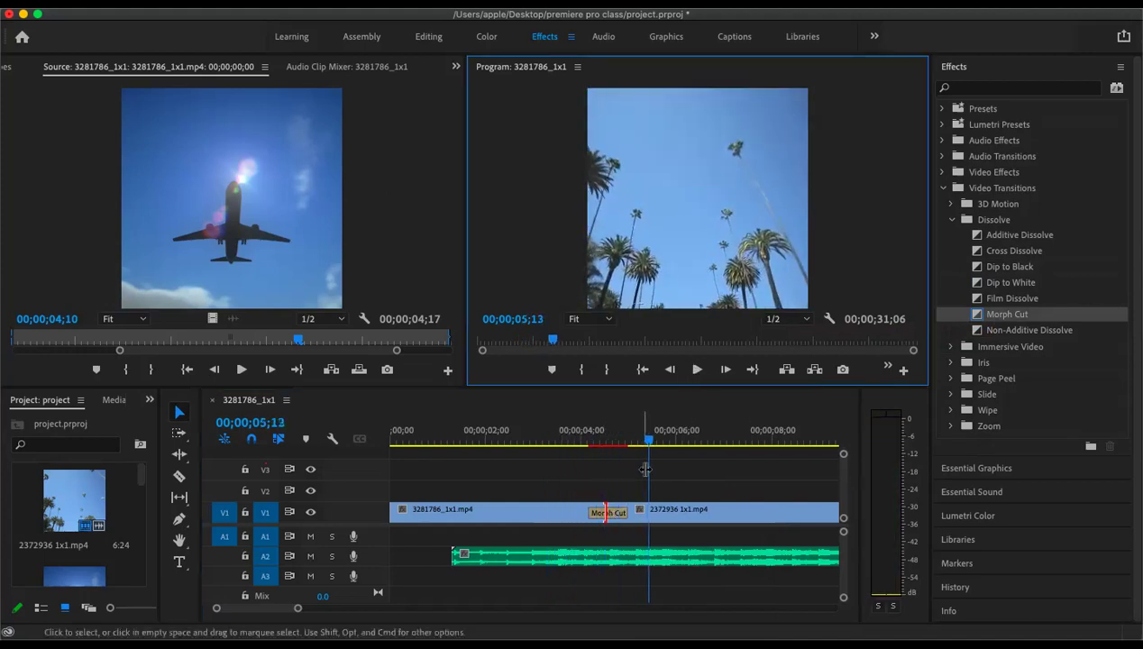
drag(644, 448, 547, 441)
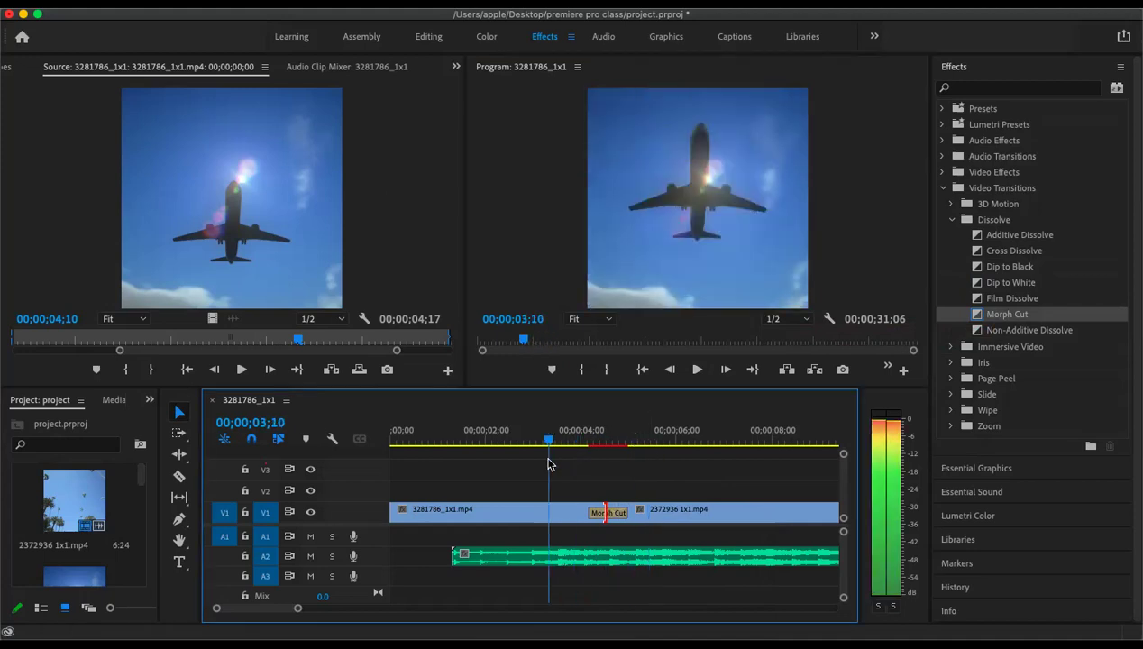
- Show the Morph Cut transition's settings in Effect Controls, review its alignment options, and set the playhead to 00;00;03;00
click(616, 515)
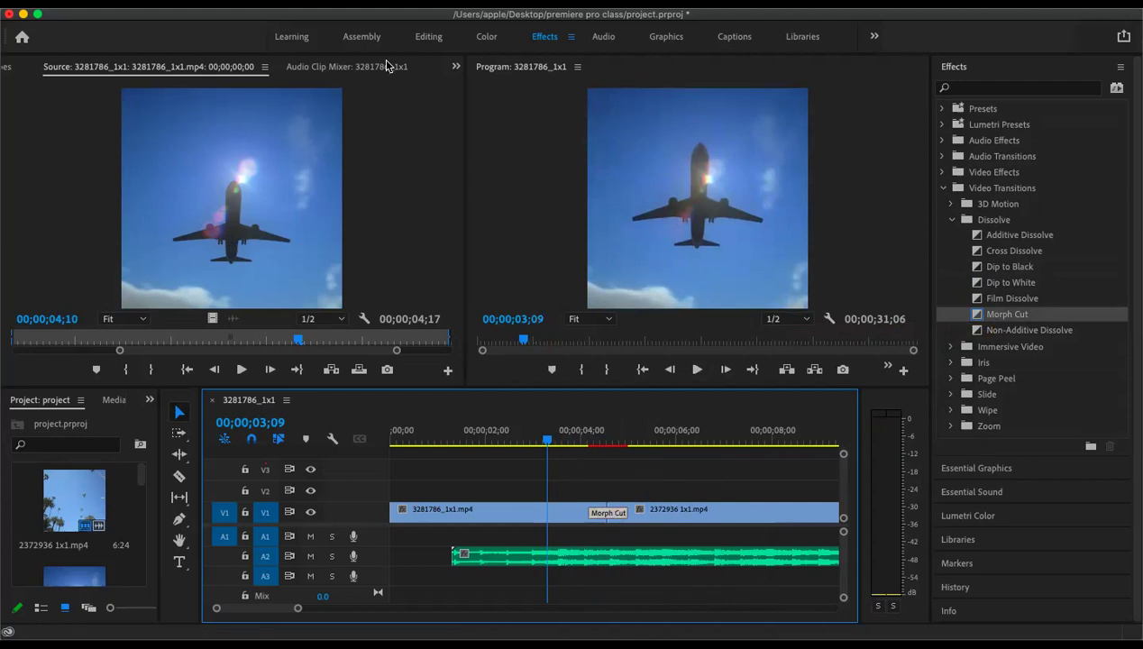
click(455, 67)
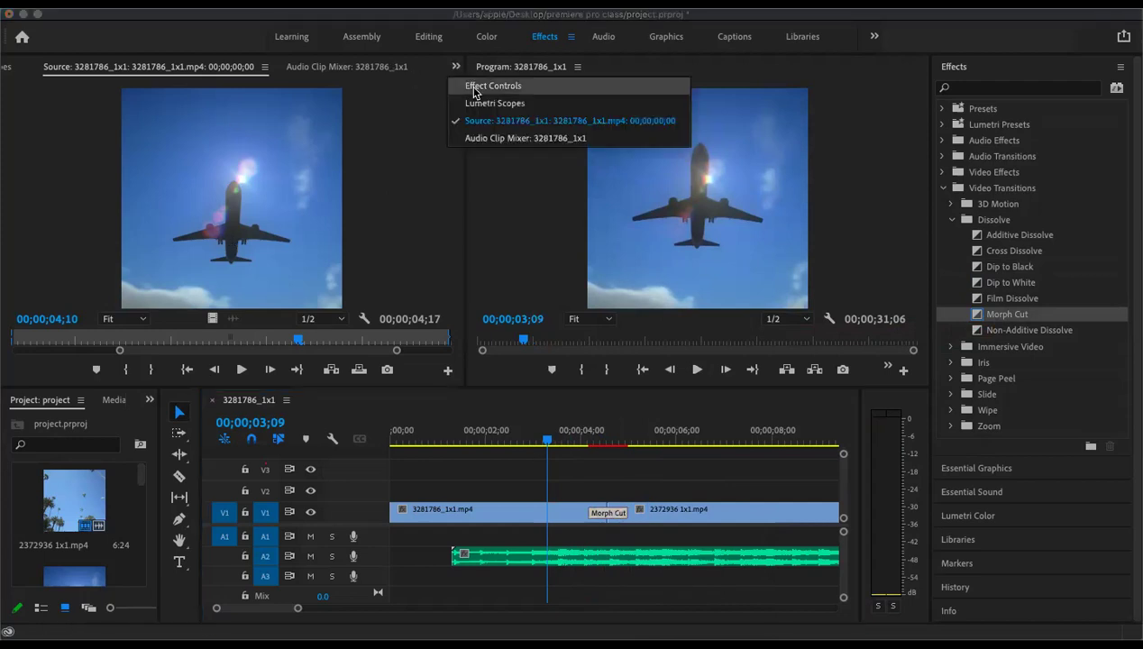
click(475, 87)
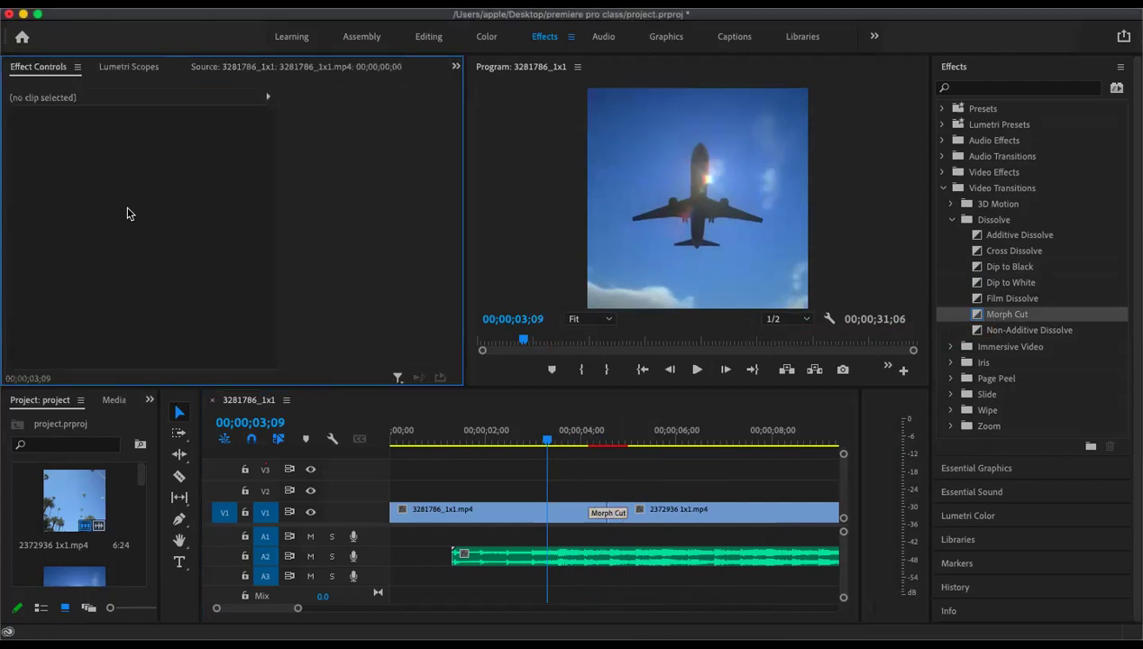
click(608, 513)
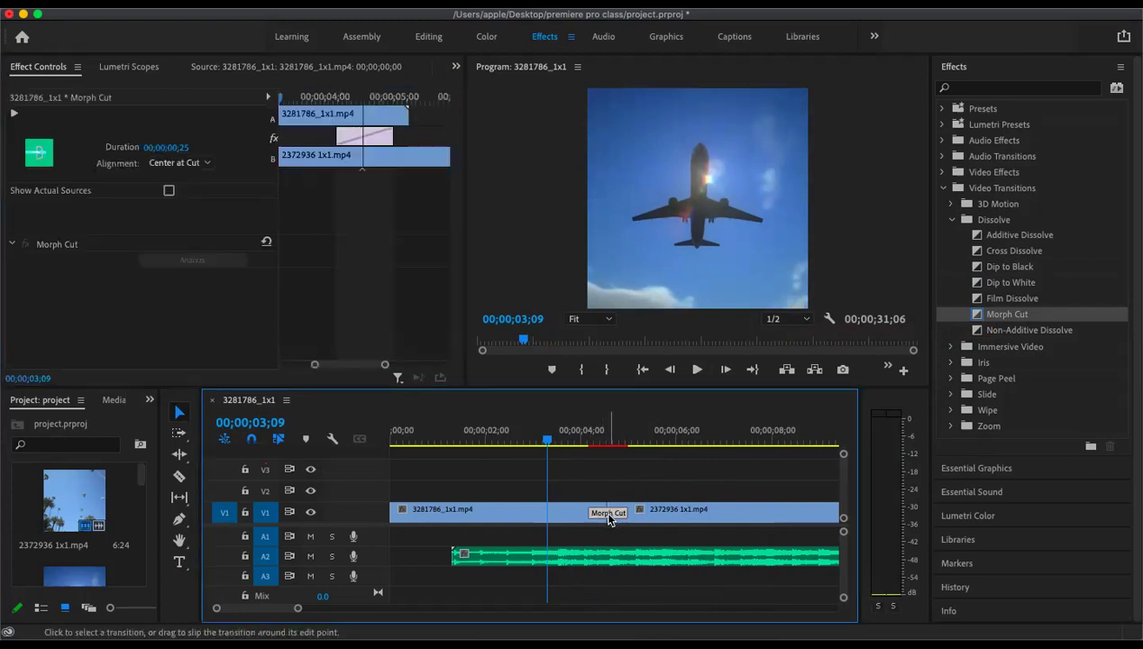
click(205, 164)
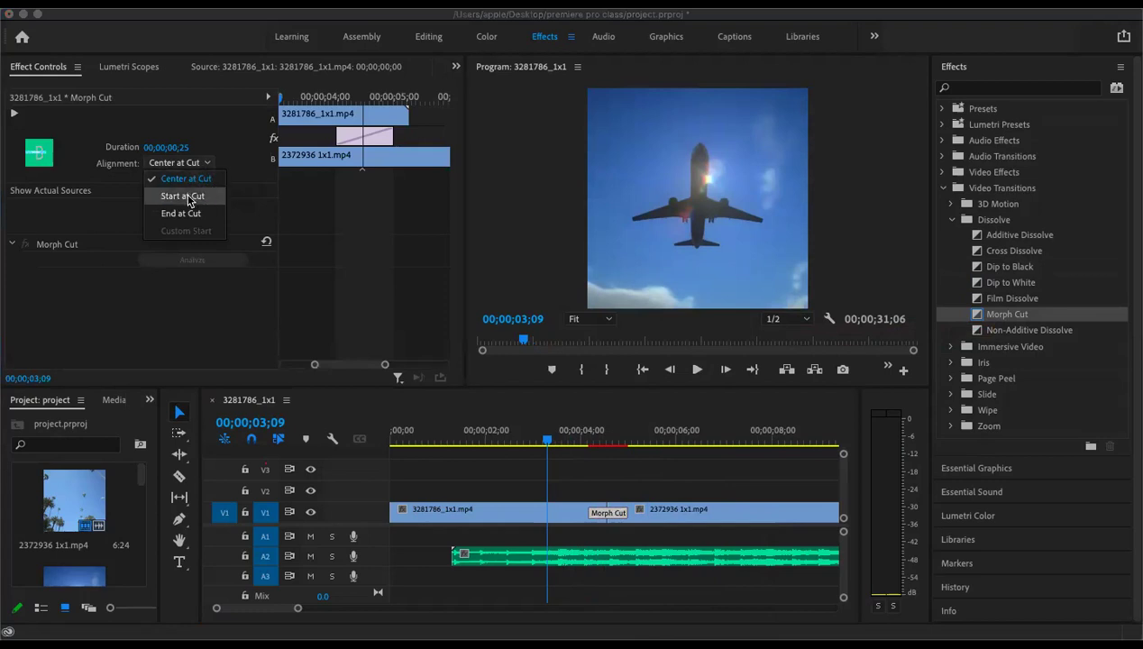
click(65, 176)
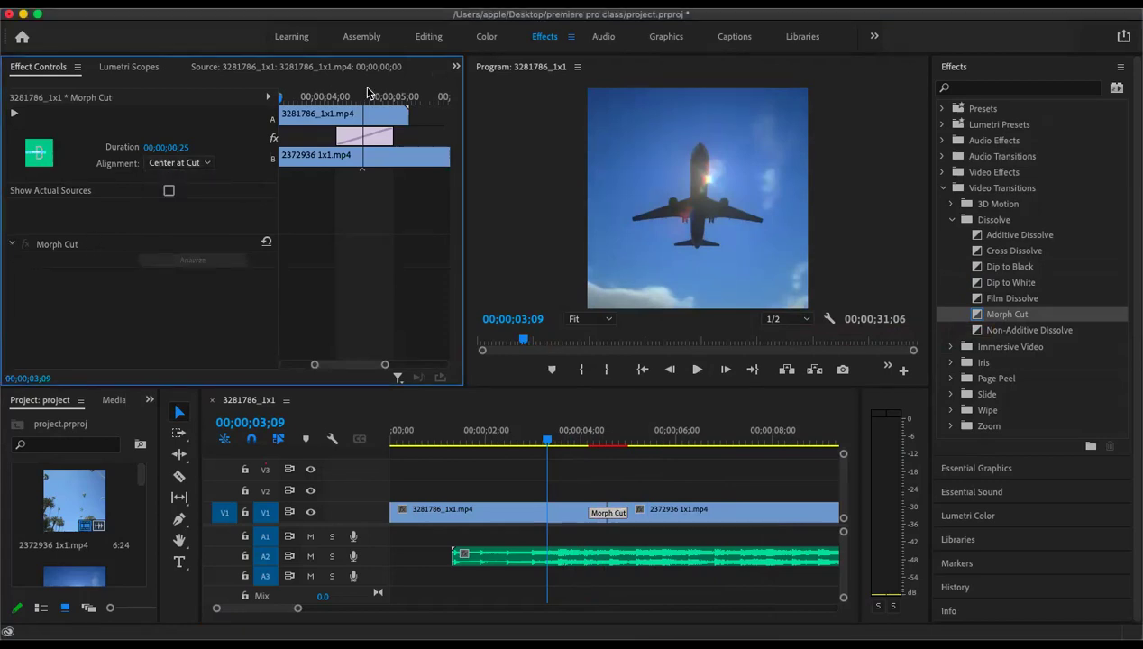
click(455, 70)
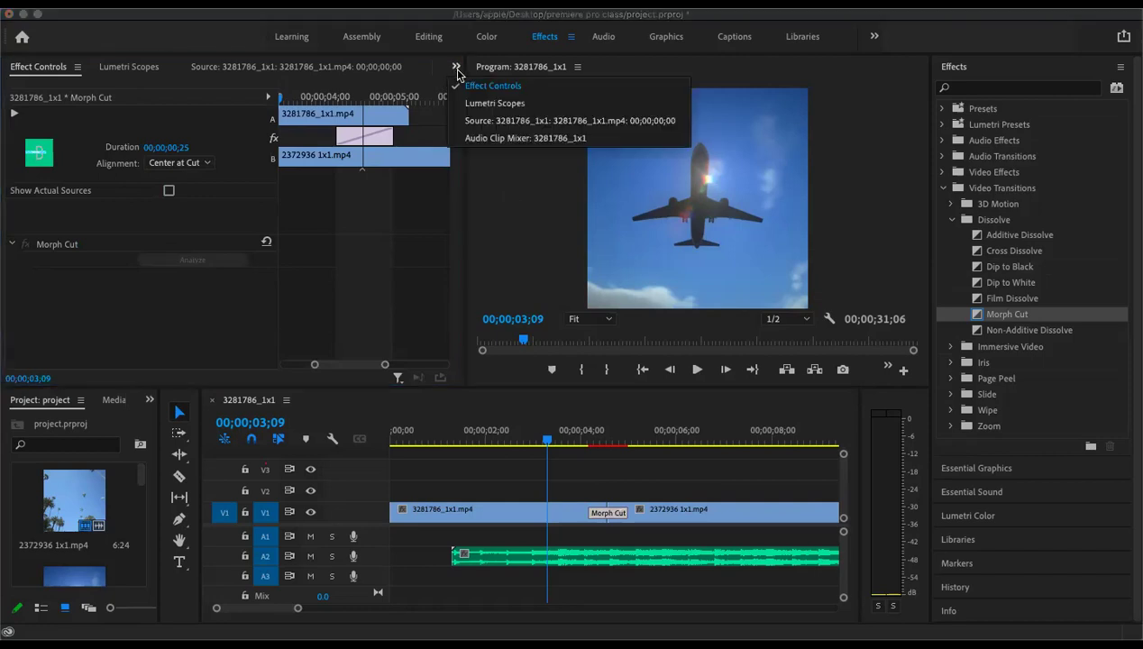
click(515, 216)
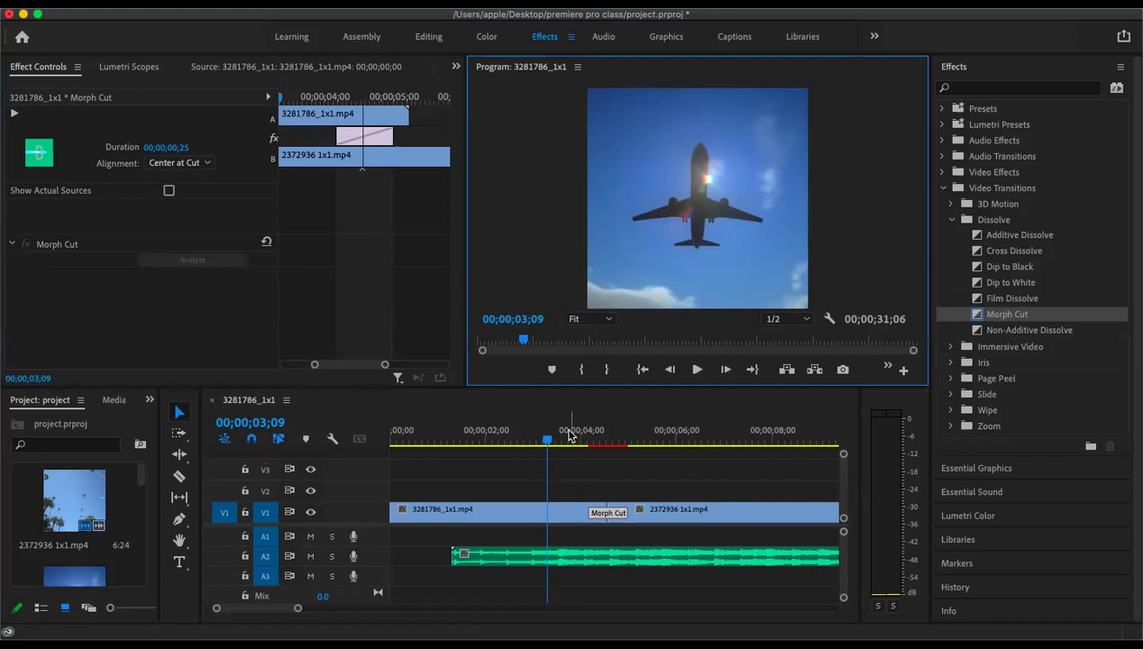
drag(548, 444, 533, 442)
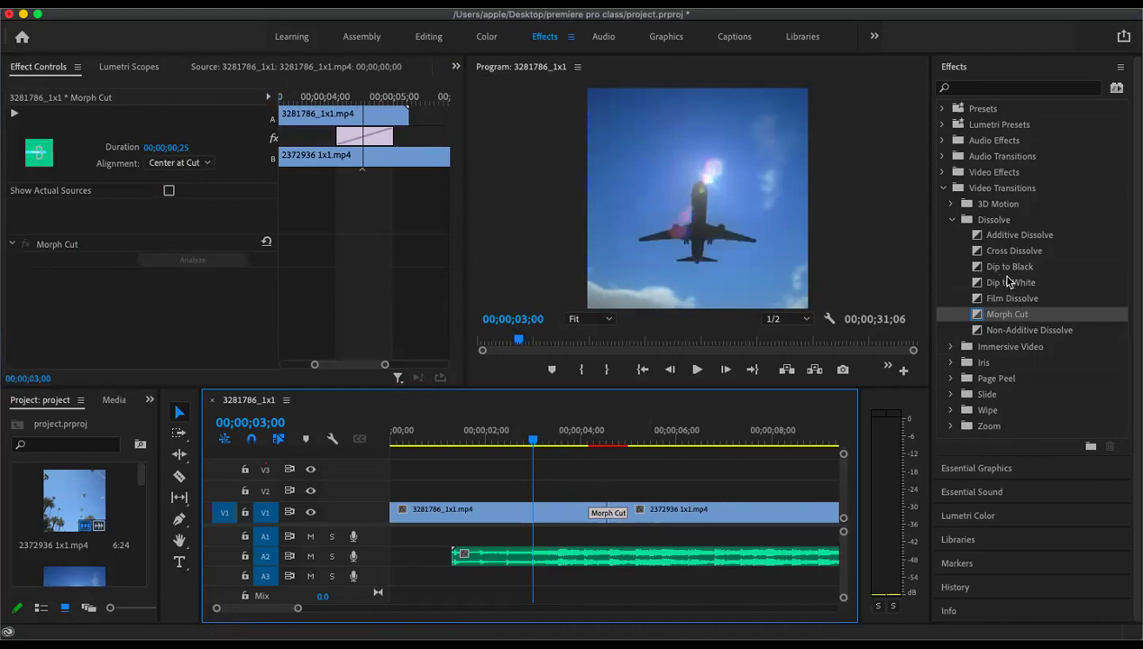
- Make Film Dissolve the default transition and apply it at the first cut in place of Morph Cut
click(996, 299)
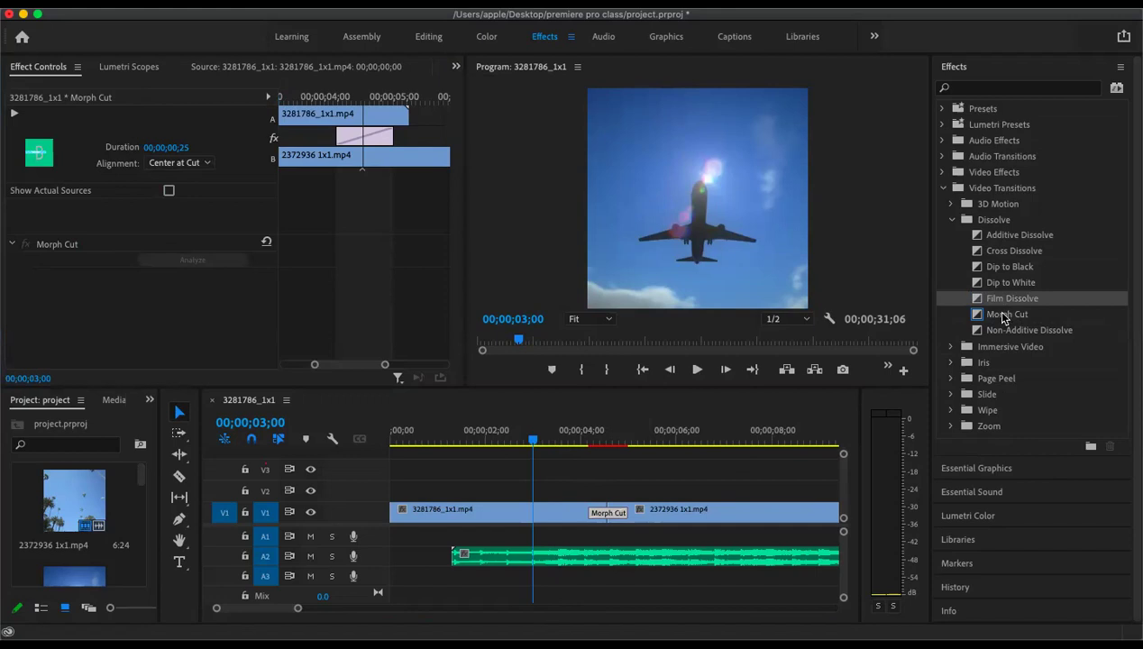
right_click(996, 302)
click(866, 314)
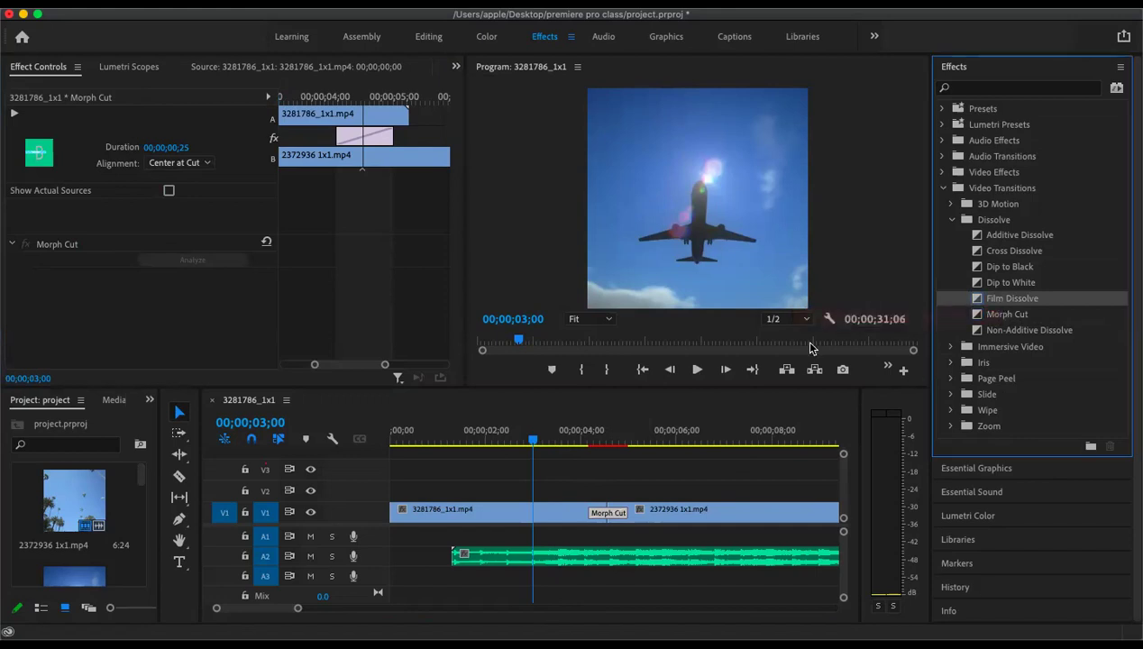
click(609, 517)
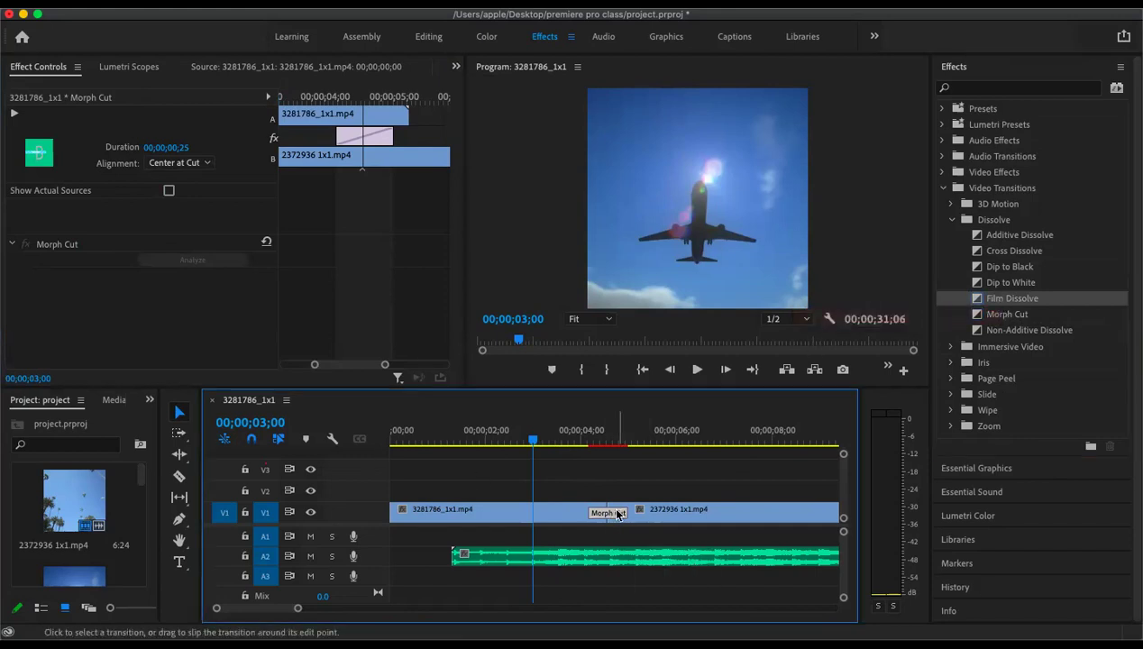
key(Delete)
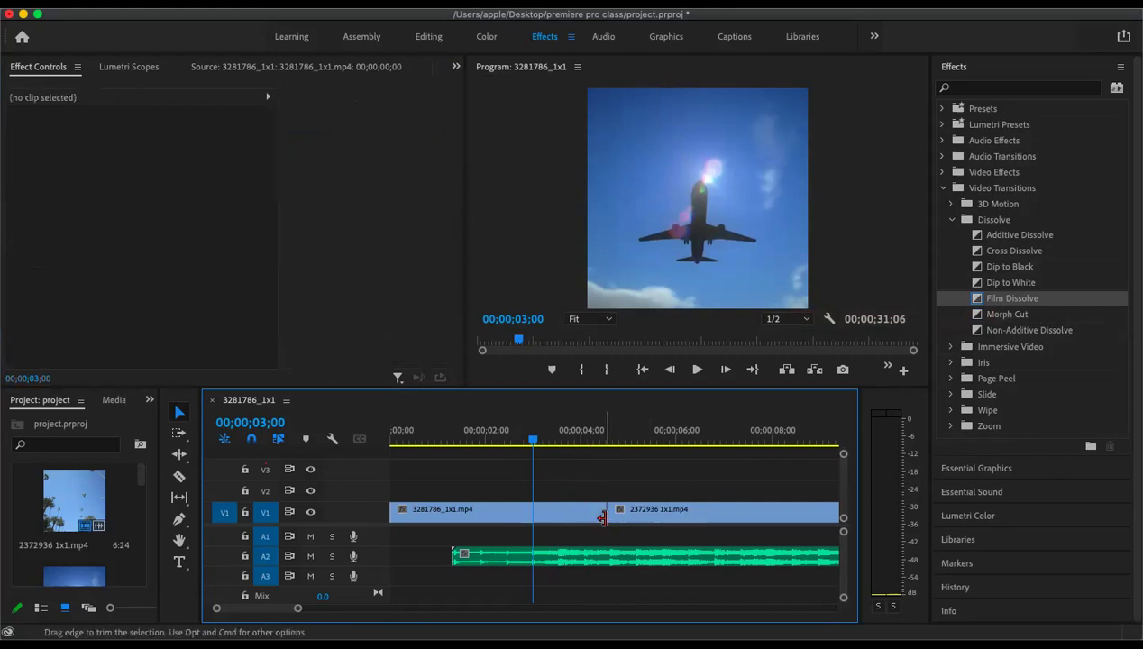
right_click(603, 514)
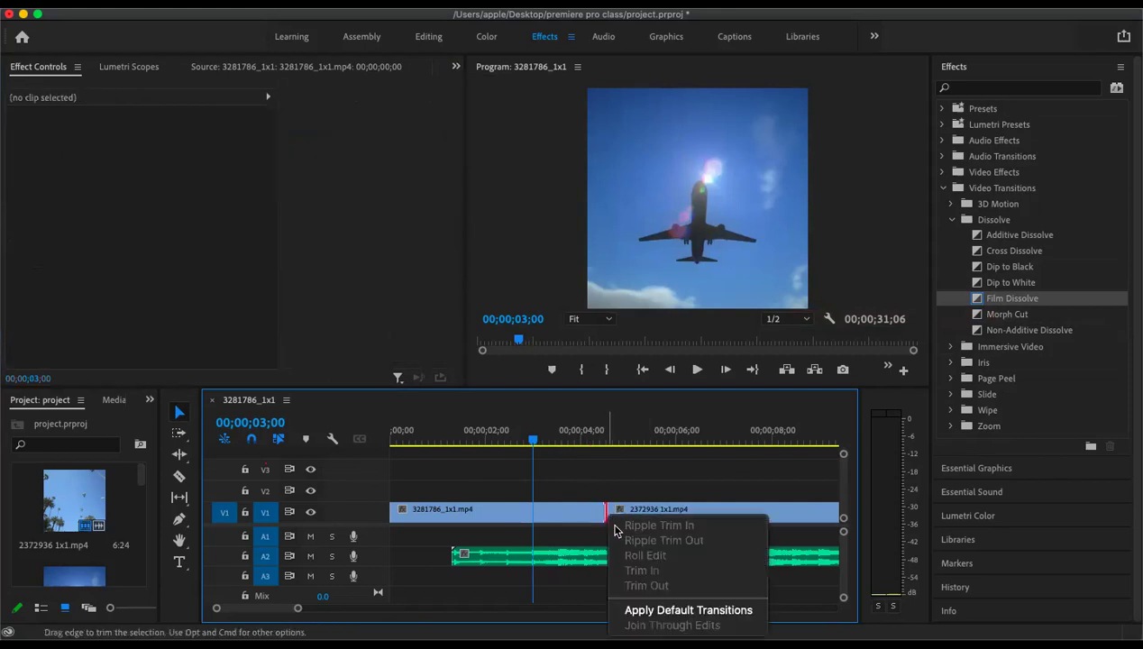
click(636, 611)
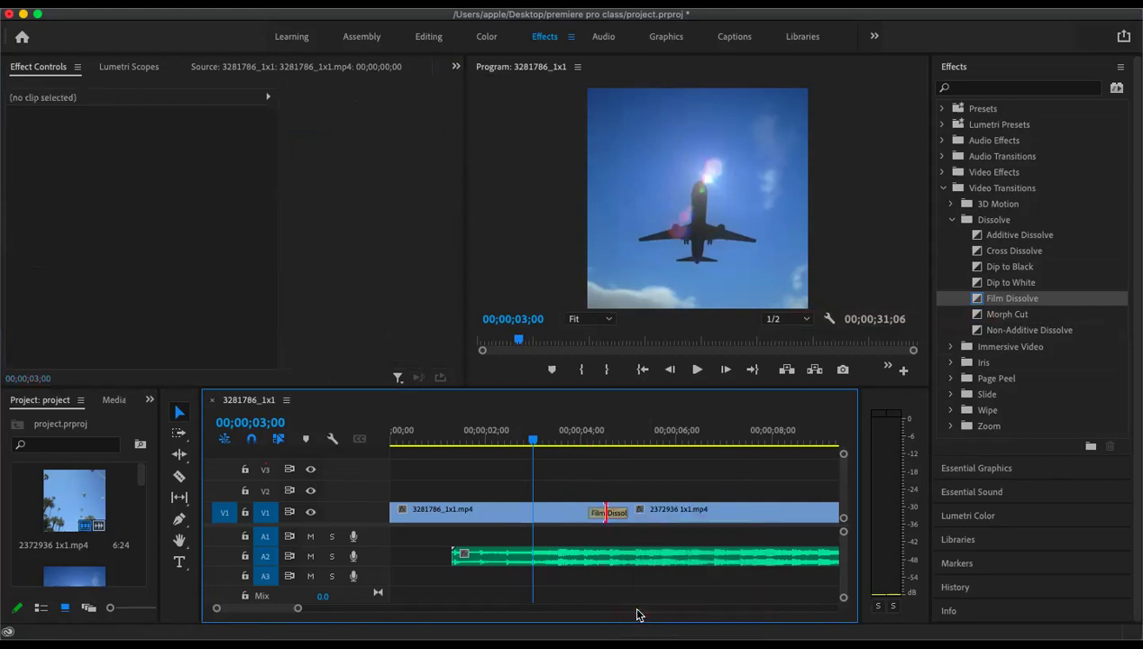
- Play the sequence three times across the Film Dissolve transition, starting from 00;00;03;00, 00;00;02;22 and 00;00;03;19
click(695, 370)
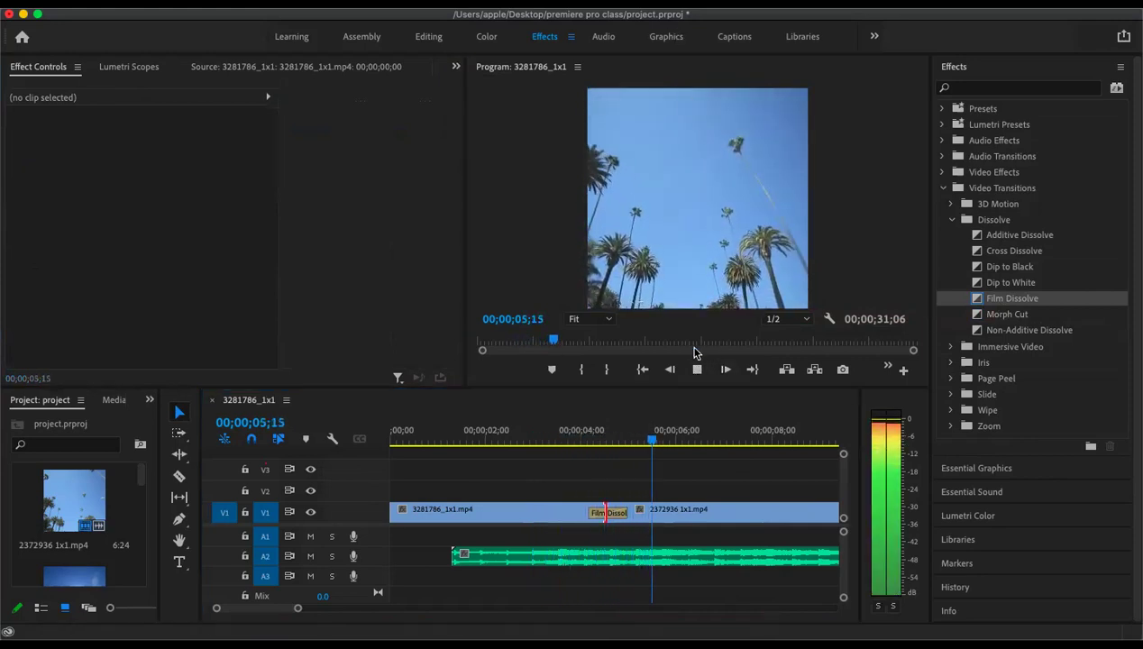
click(678, 448)
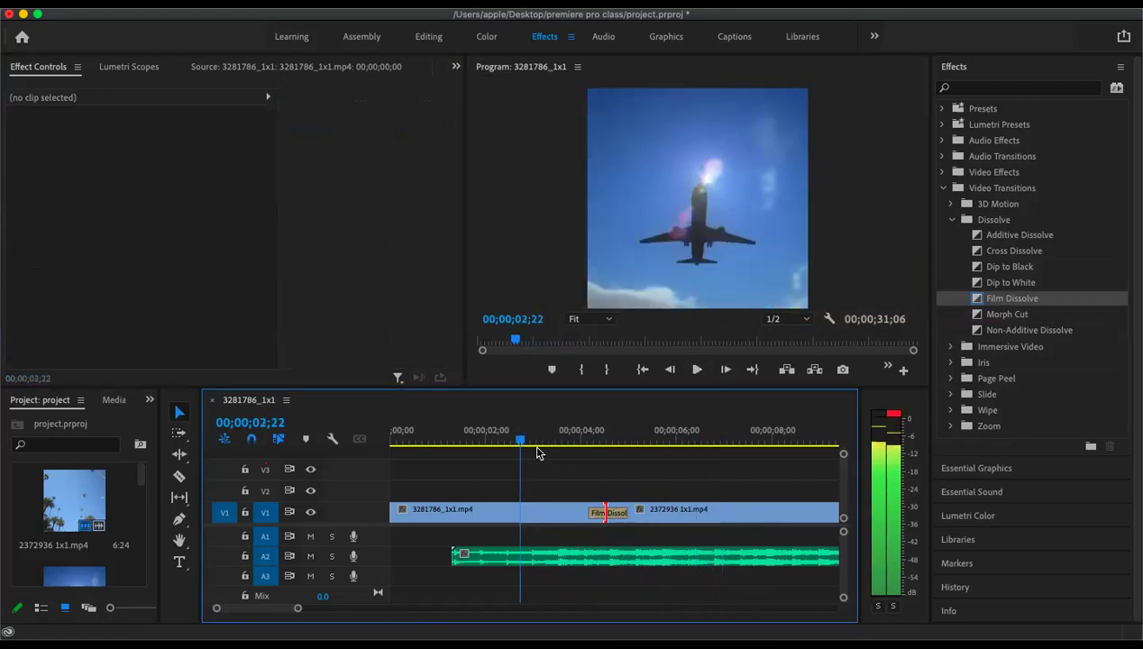
click(699, 372)
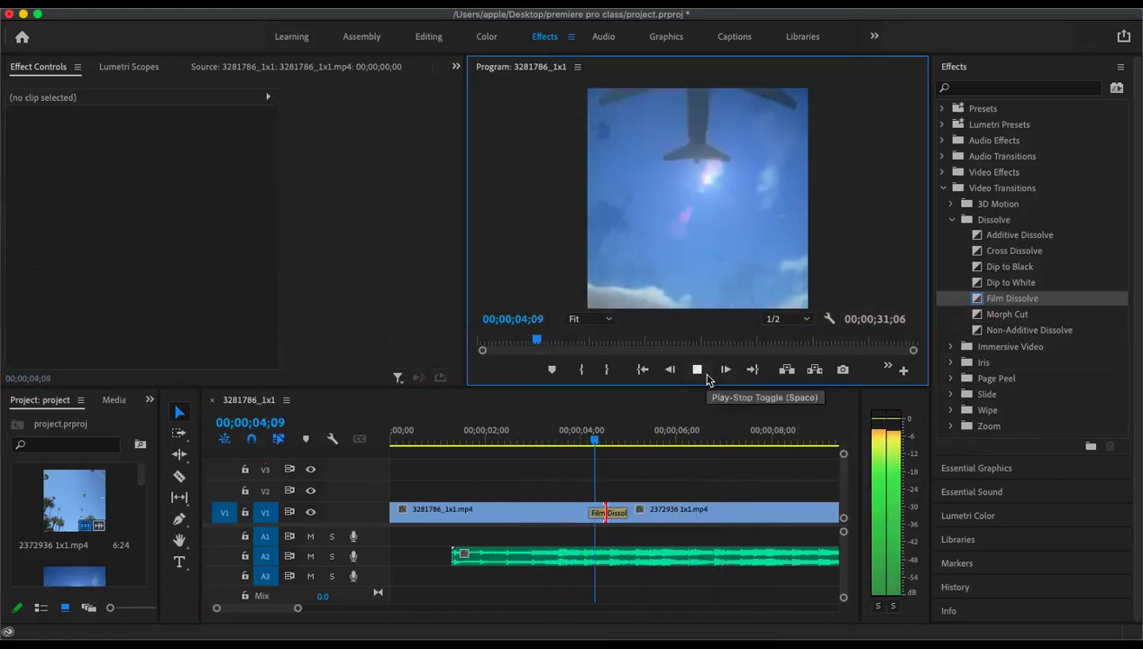
click(699, 370)
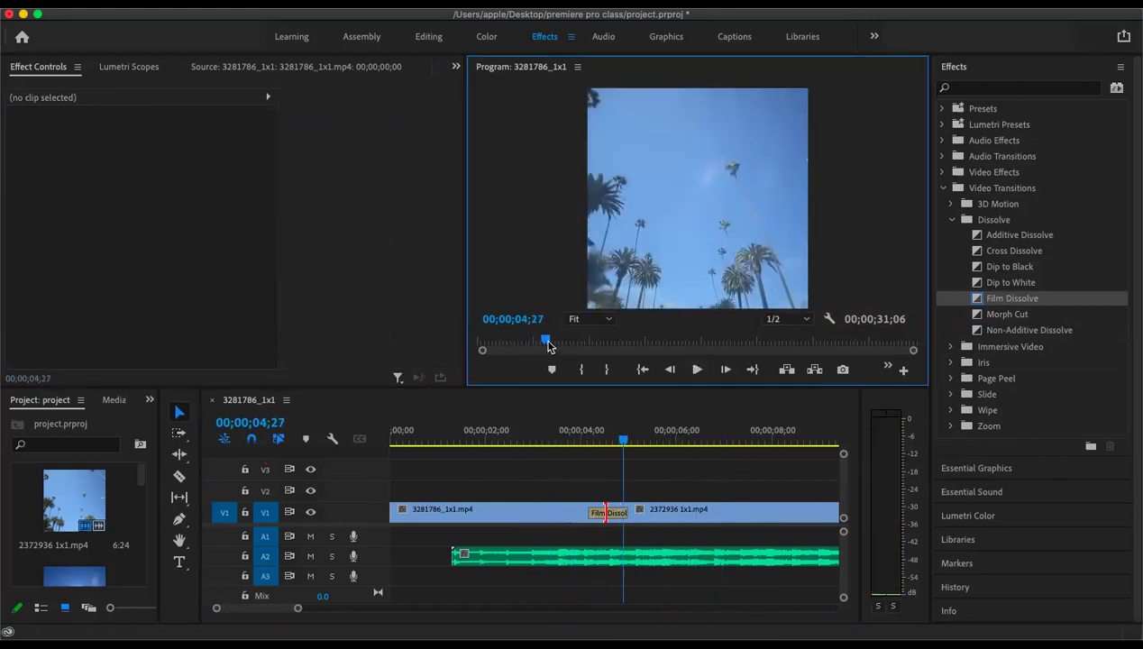
drag(548, 347, 528, 342)
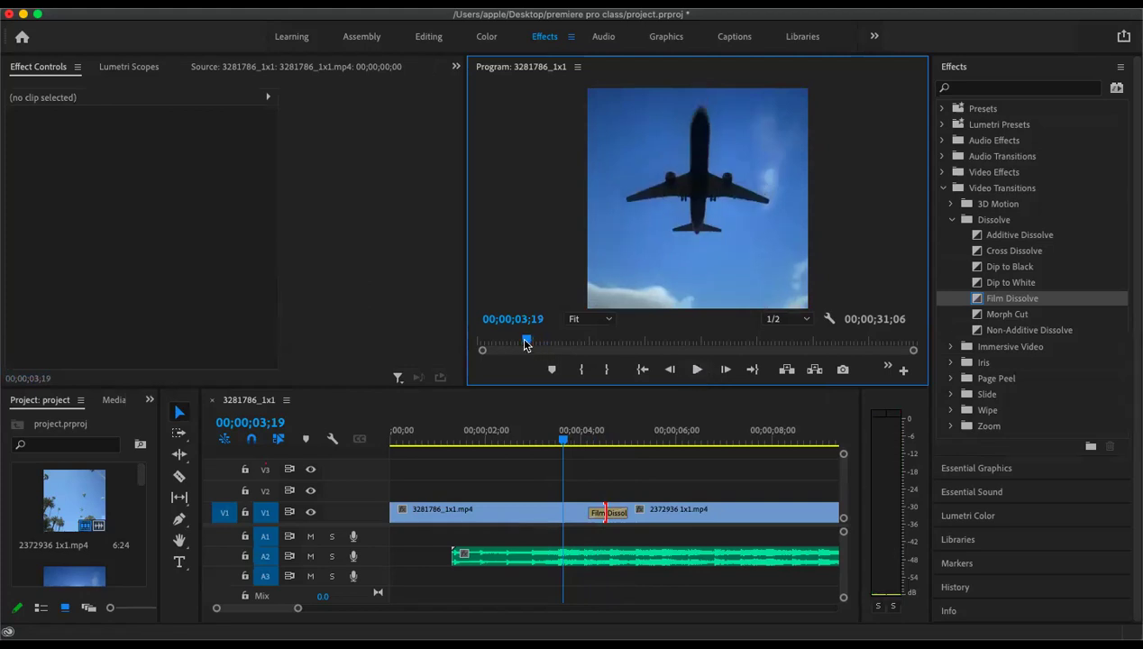
click(697, 369)
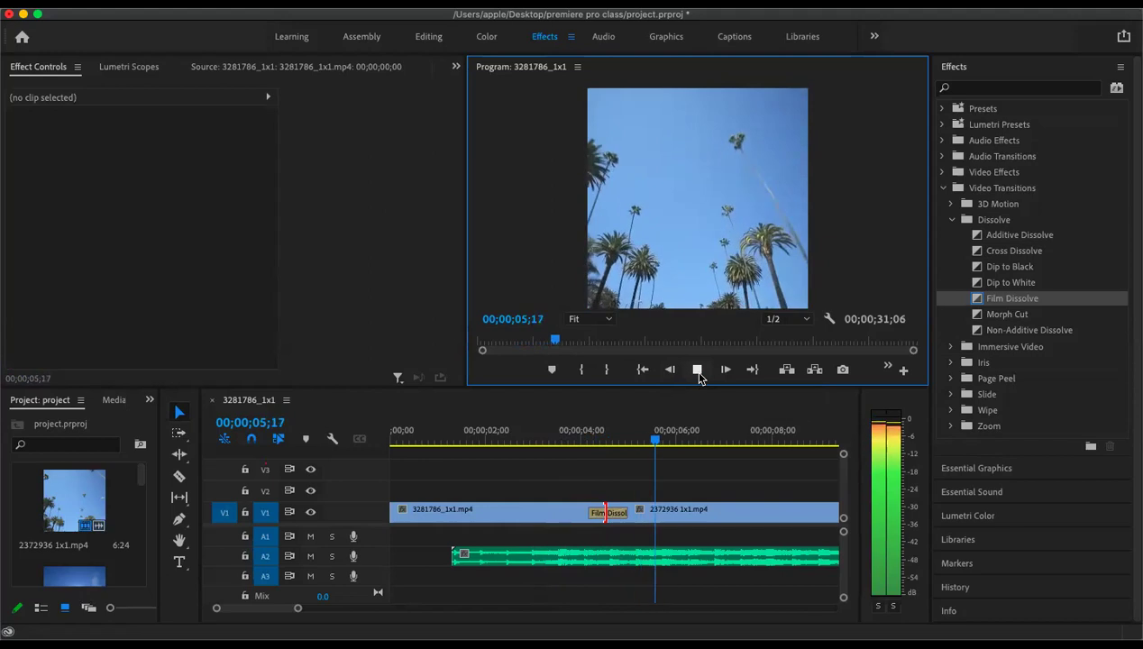
click(697, 369)
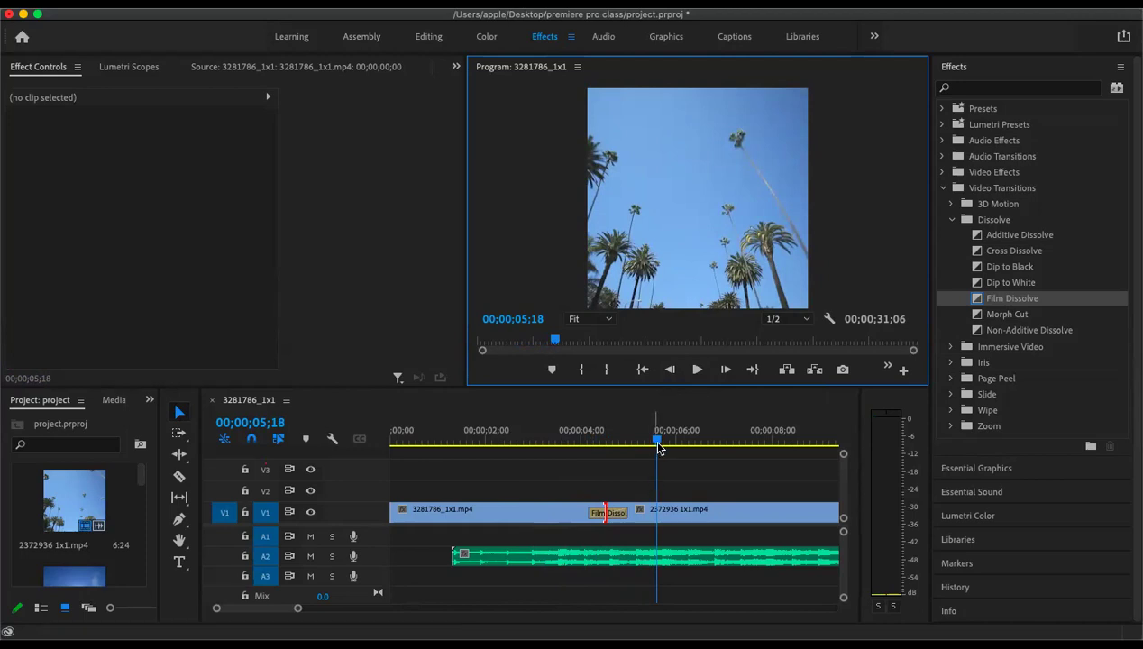
- Replay the Film Dissolve transition from 00;00;03;26, then return the playhead to 00;00;03;19
click(579, 444)
drag(580, 453, 574, 450)
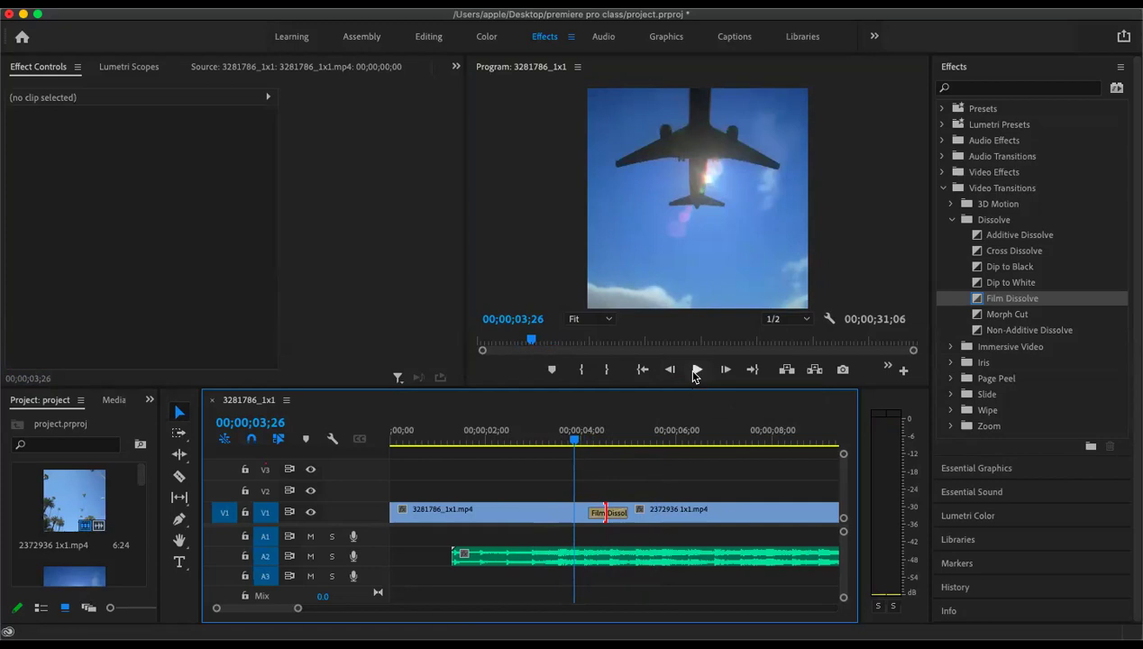
click(694, 371)
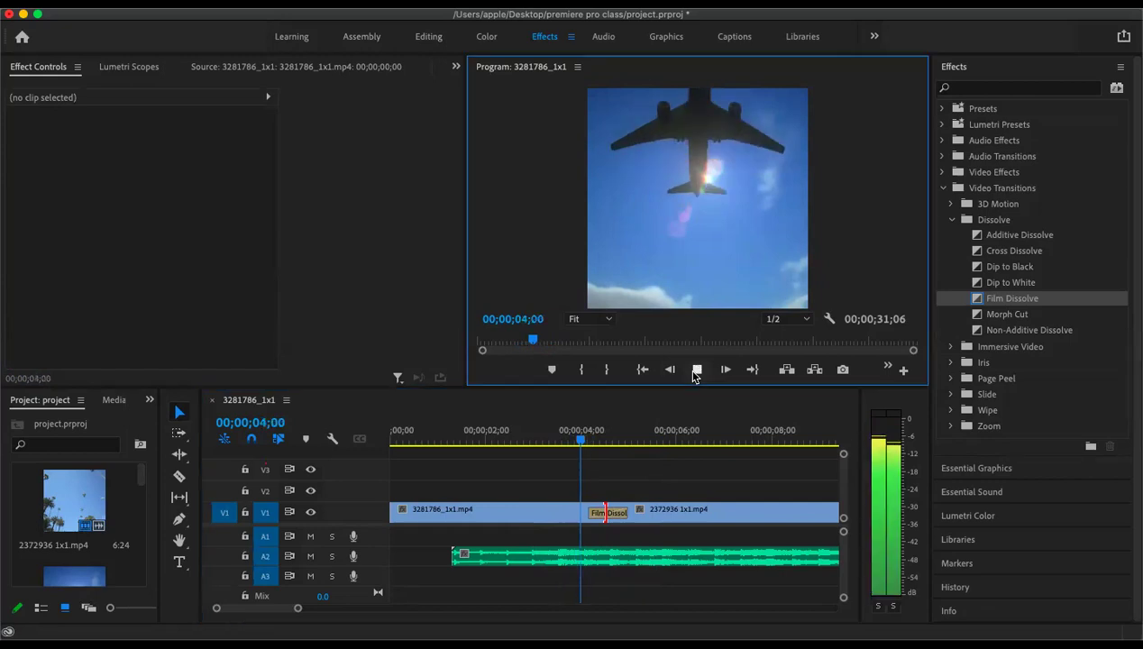
click(695, 372)
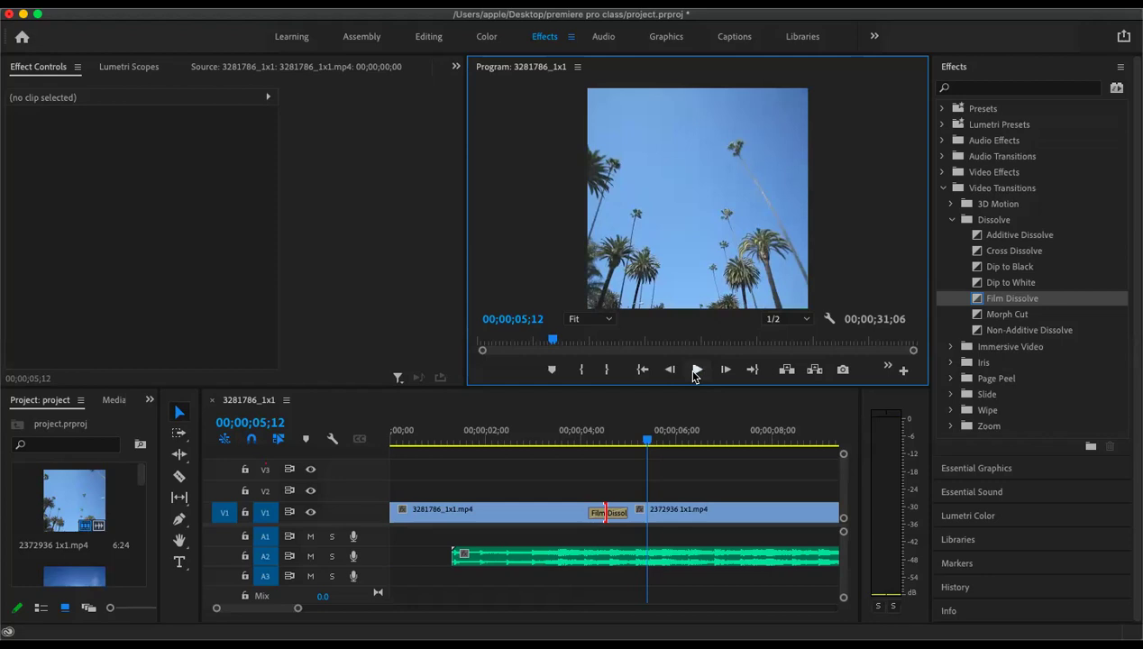
click(1034, 539)
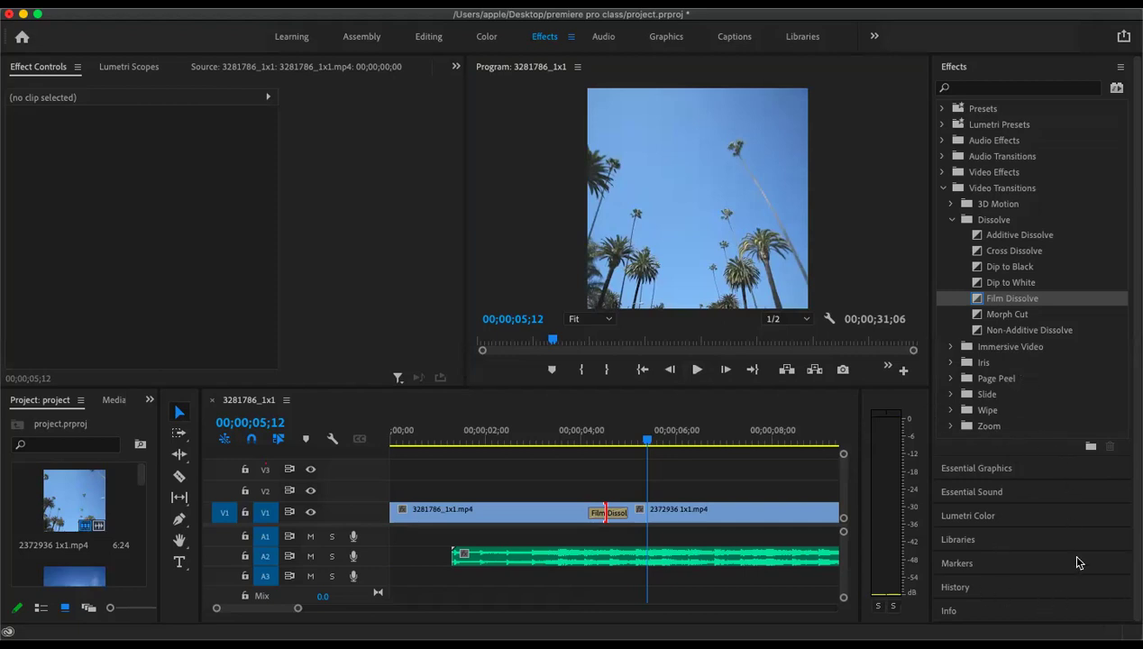
click(581, 441)
drag(581, 441, 563, 441)
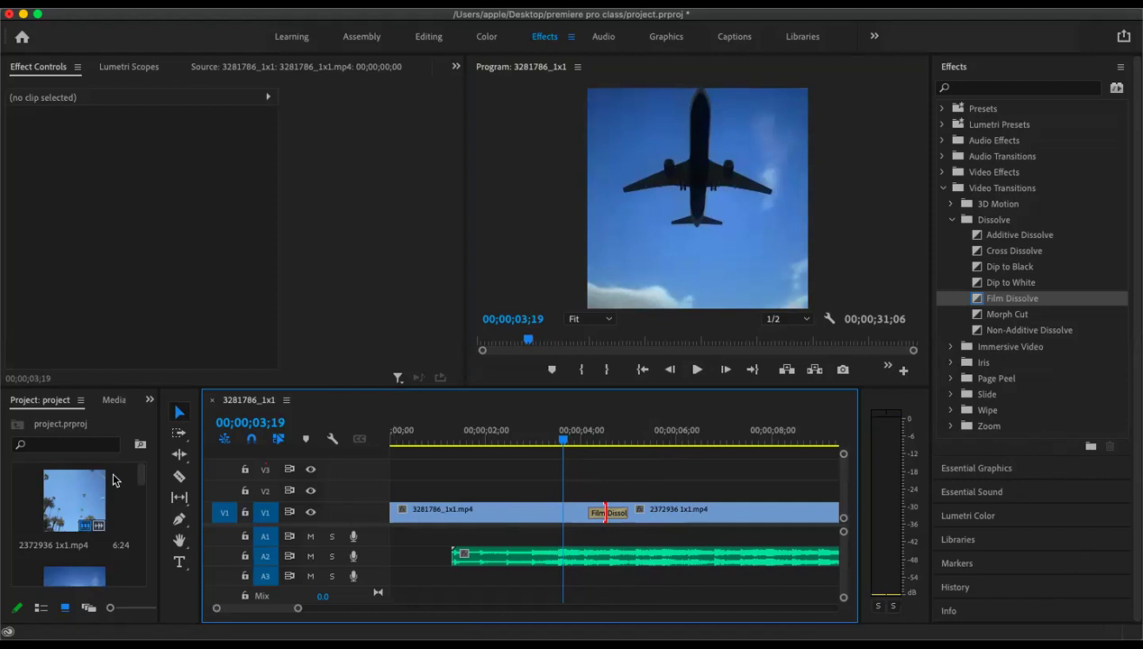
- Select the second video clip, 2372936 1x1.mp4, in the sequence and open it in the Source monitor
click(468, 514)
click(688, 516)
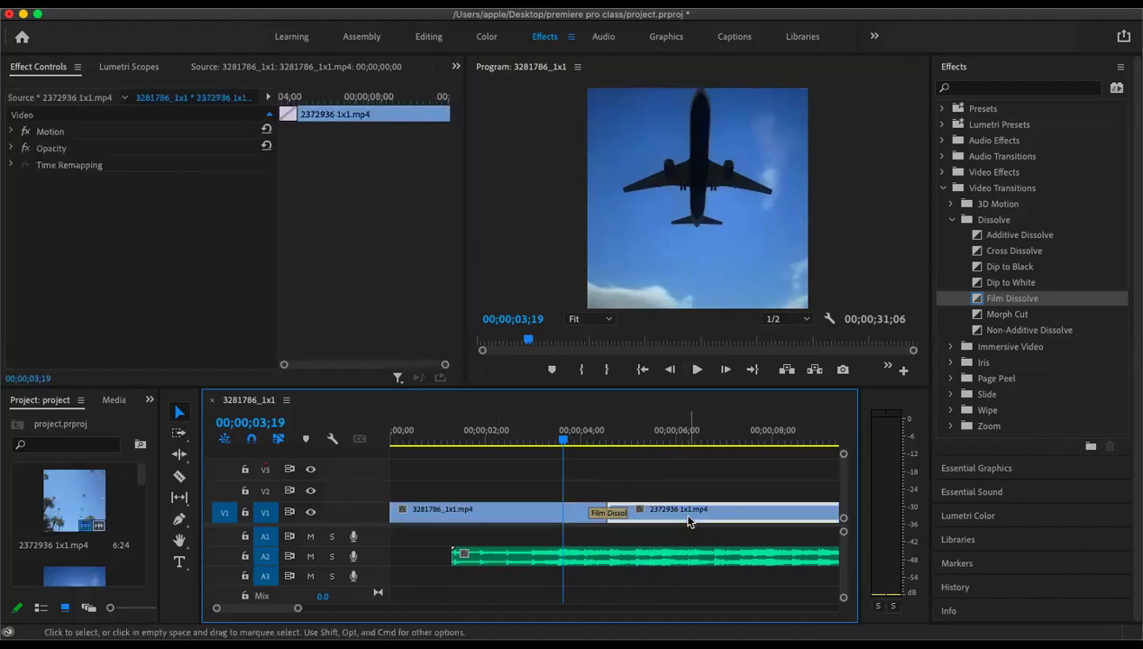
double_click(688, 521)
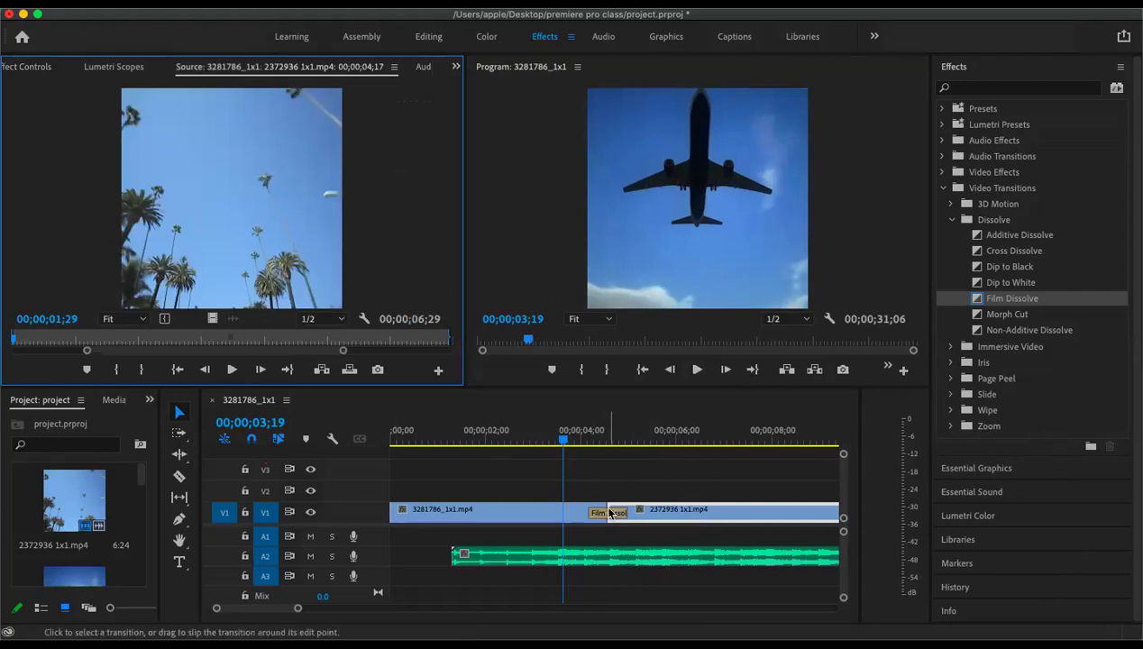
- Collapse the Dissolve and Video Transitions folders in the effects list
scroll(1025, 386, down, 1)
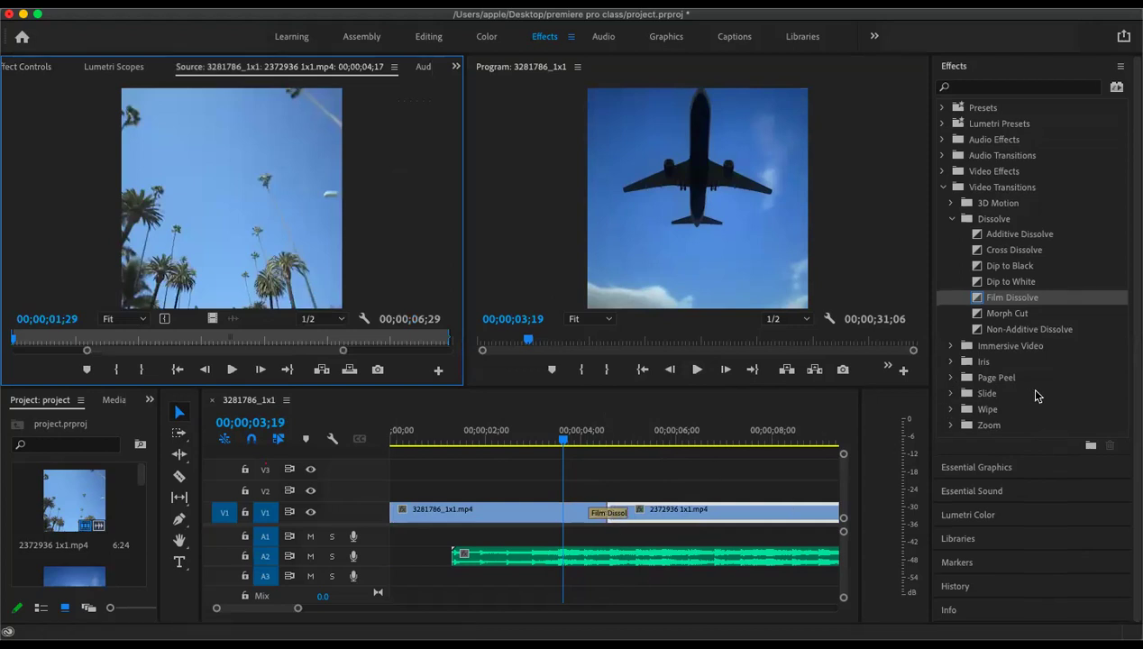
click(953, 220)
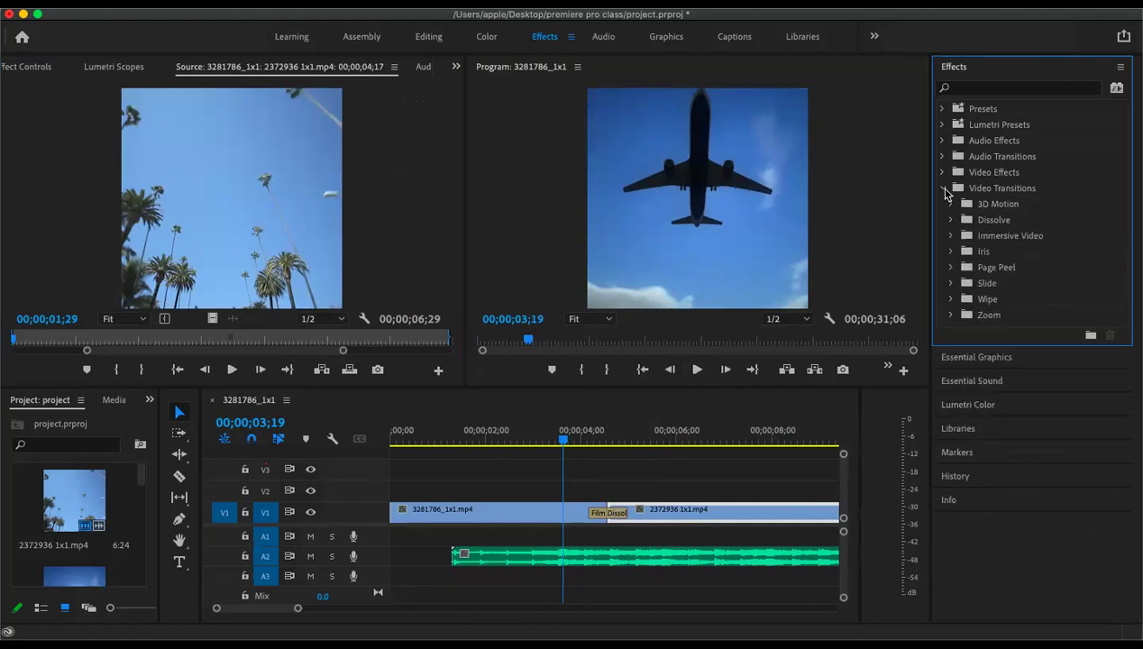
click(943, 188)
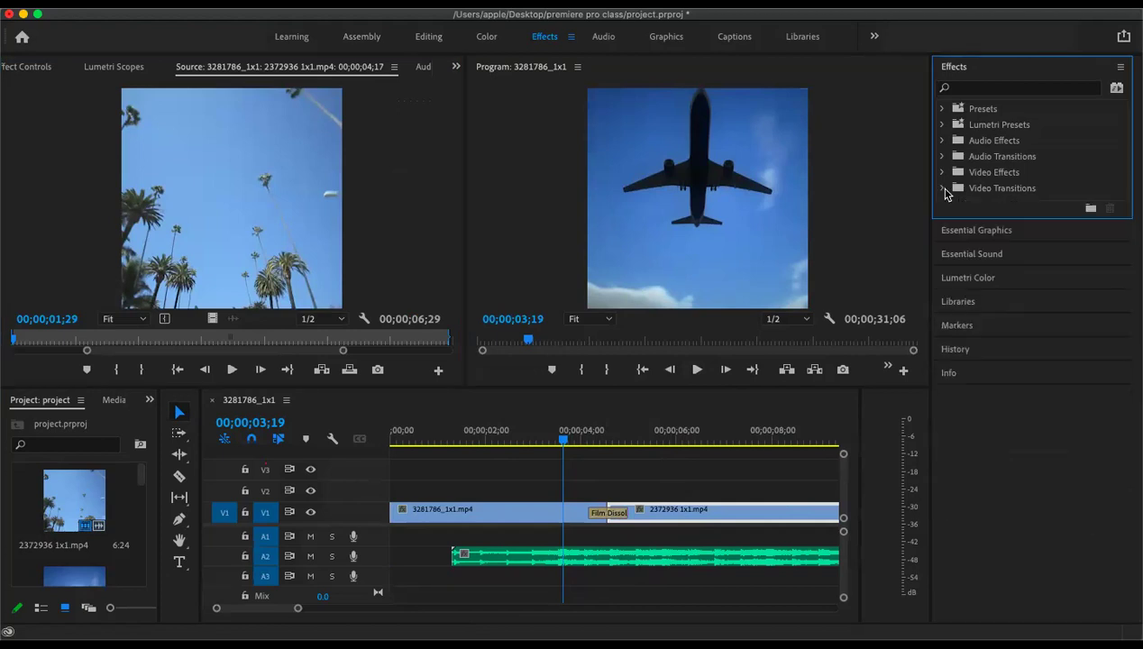